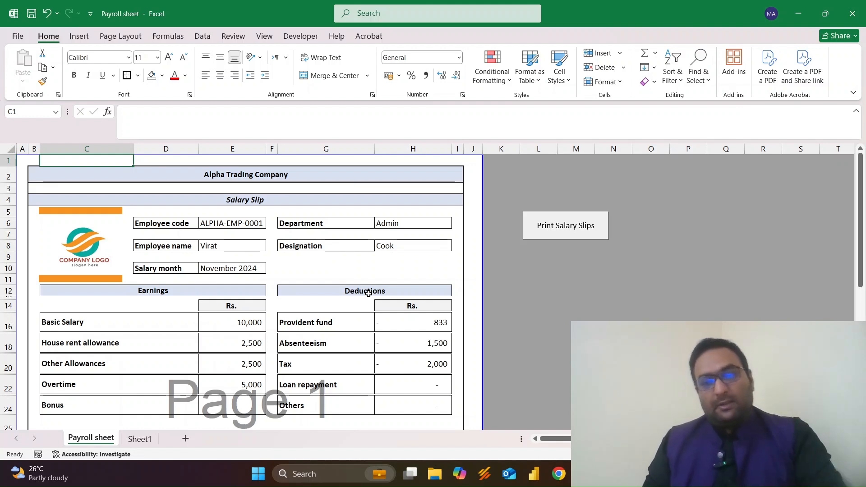
Look over the salary slip from the company header and employee details to the net salary, stamp and signature area
scroll(391, 347, "down", 2)
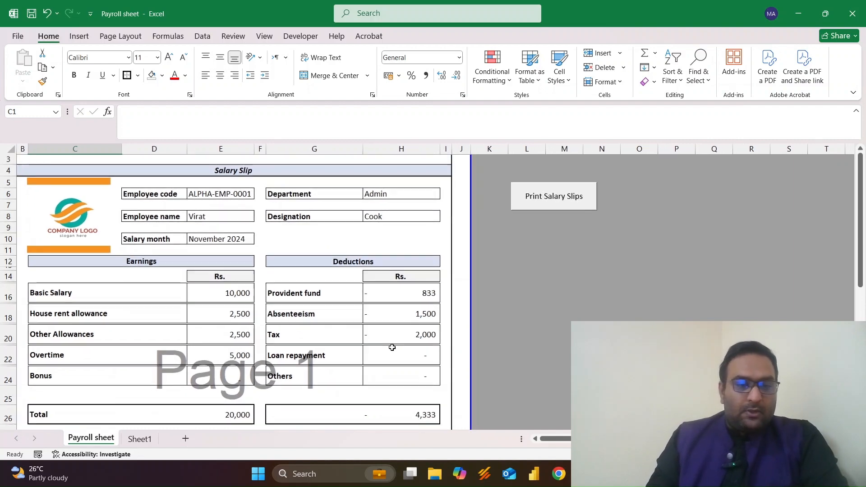
scroll(391, 347, "up", 2)
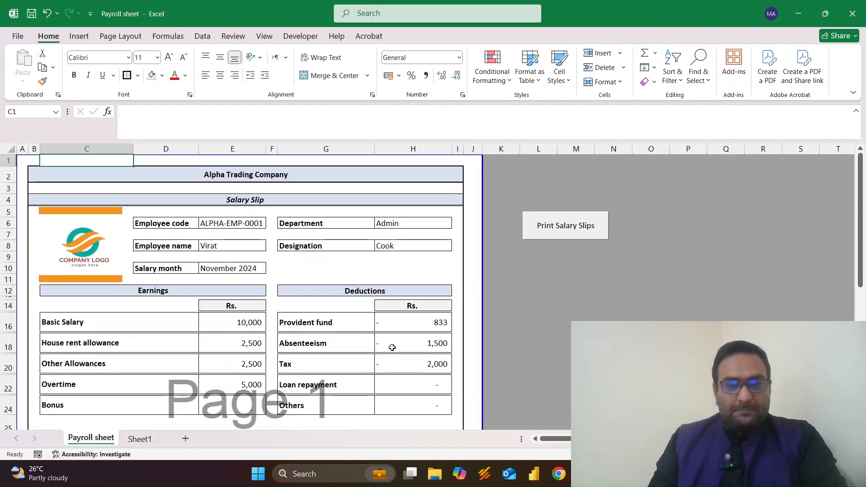
scroll(392, 347, "down", 8)
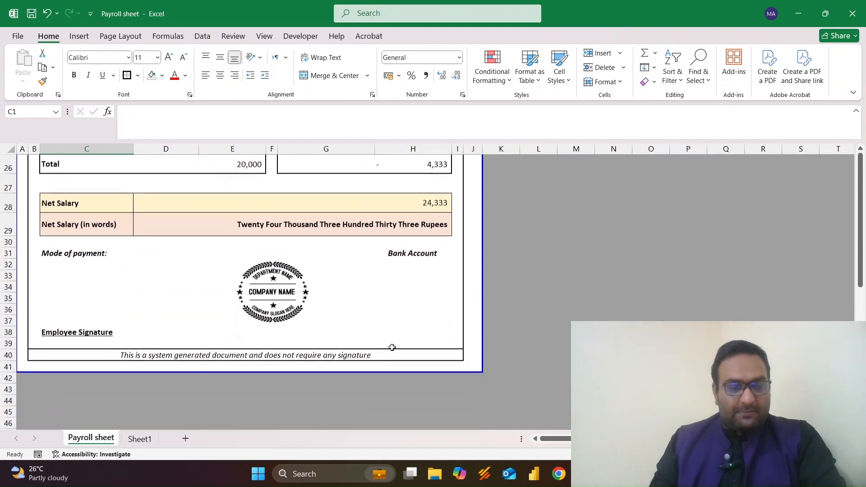
scroll(391, 347, "up", 9)
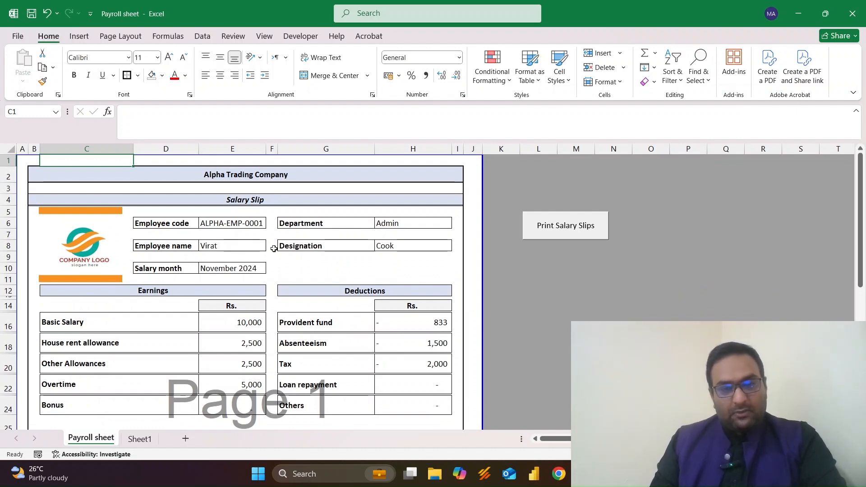
scroll(383, 254, "down", 2)
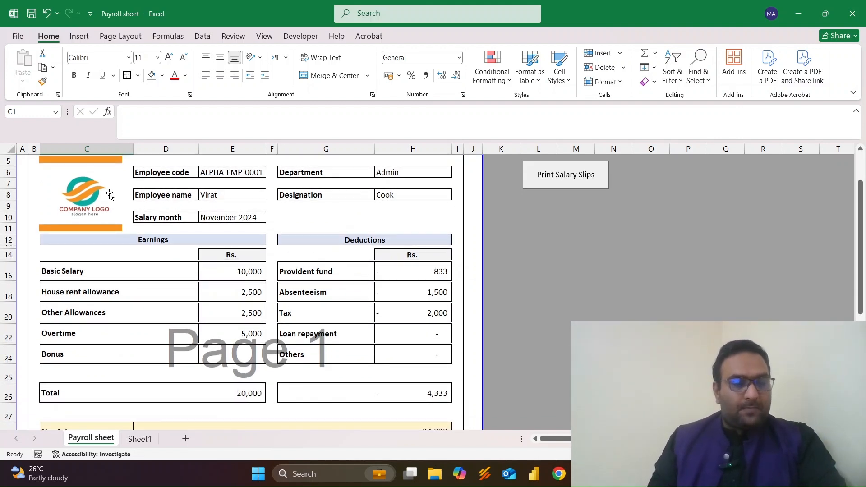
scroll(109, 194, "up", 2)
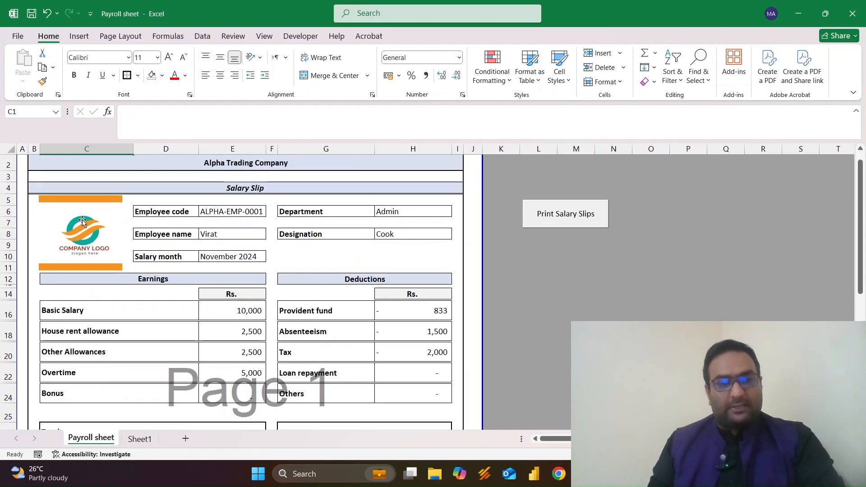
scroll(83, 222, "down", 2)
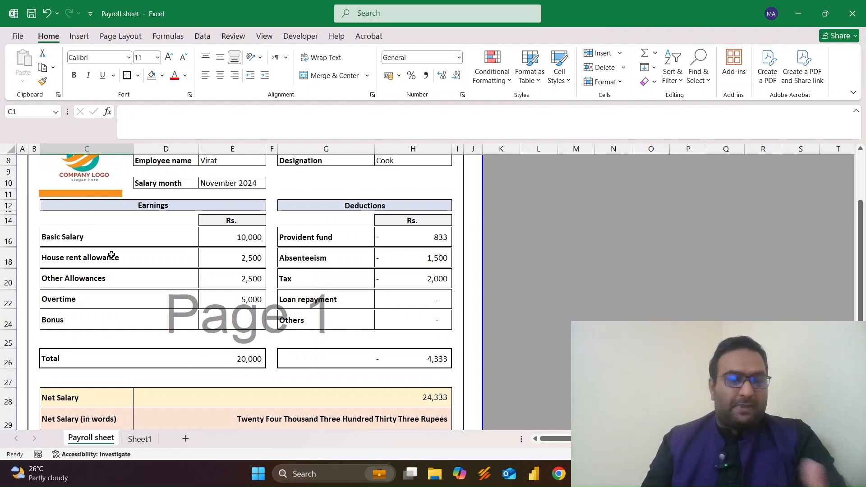
scroll(111, 255, "up", 2)
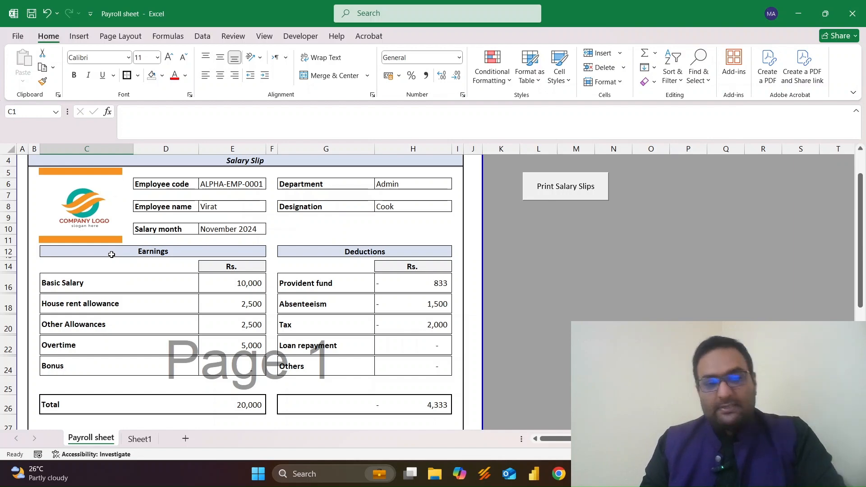
scroll(112, 255, "up", 1)
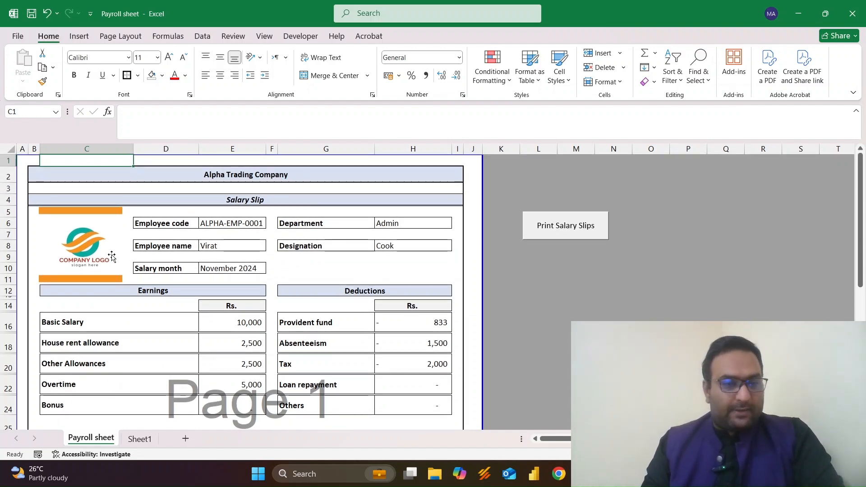
Check the earnings and deductions total formulas, and change the Net Salary formula in D28 to =+E26+H26
scroll(111, 255, "down", 1)
scroll(112, 255, "down", 3)
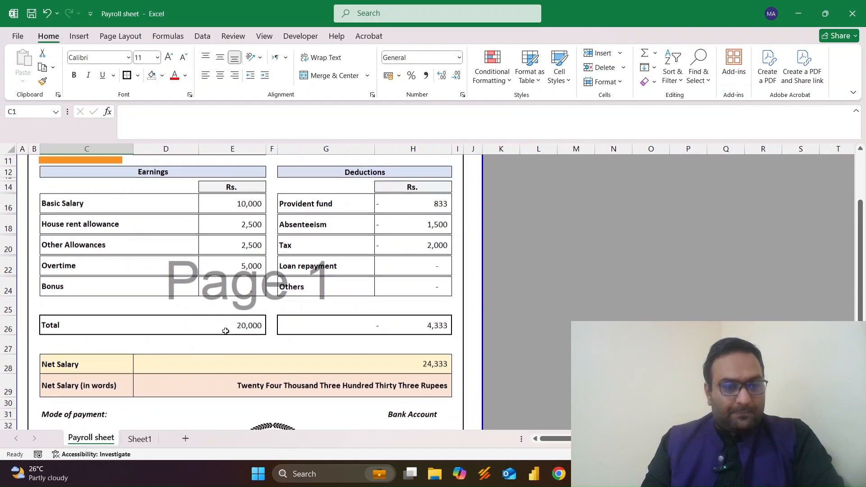
left_click(240, 328)
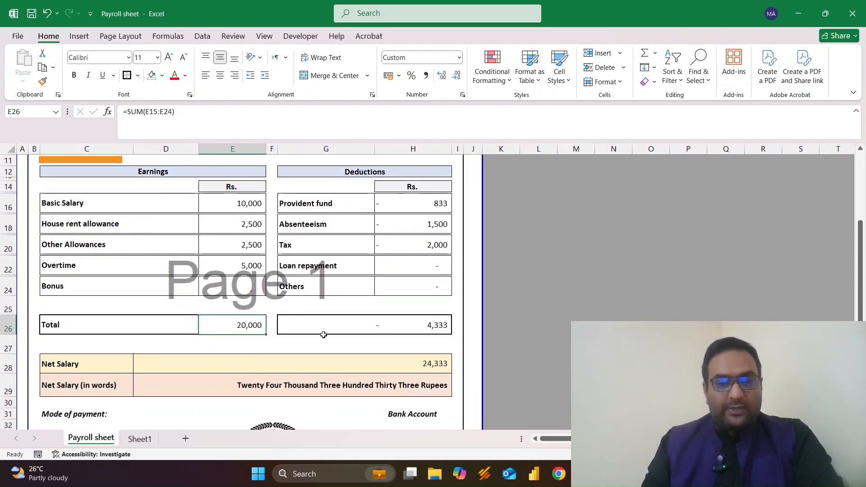
left_click(407, 329)
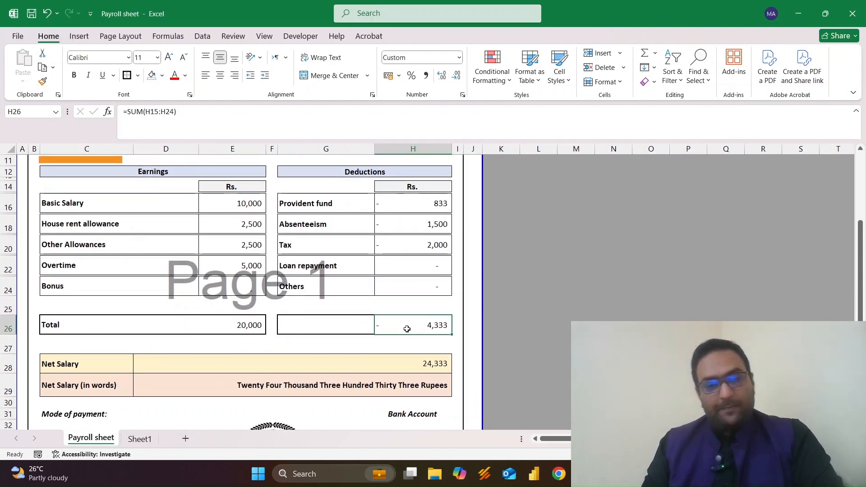
left_click(404, 361)
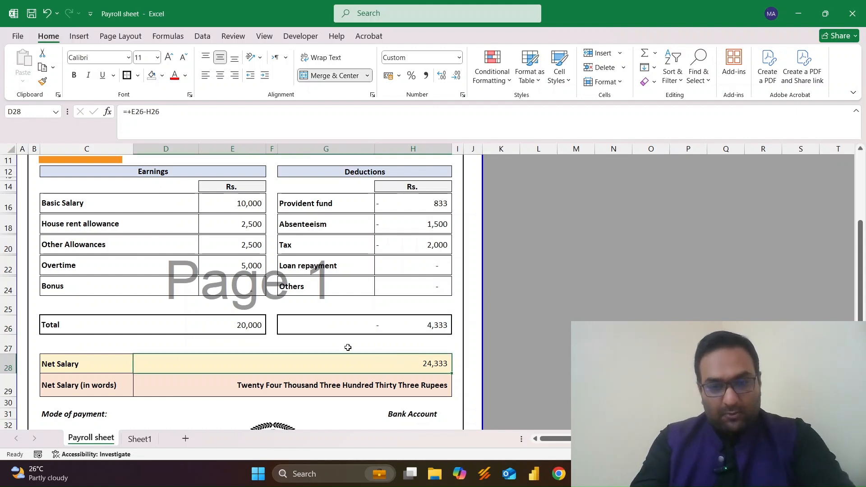
key("F2")
key("Left")
key("BackSpace")
type("+")
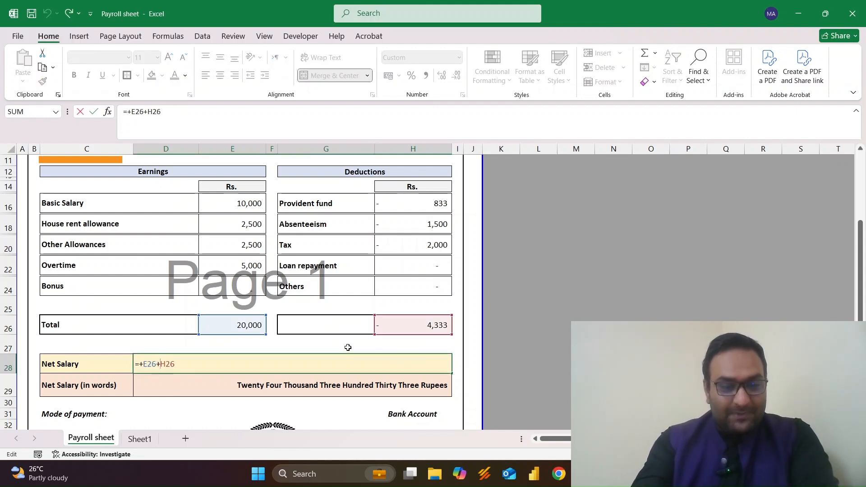
key("Return")
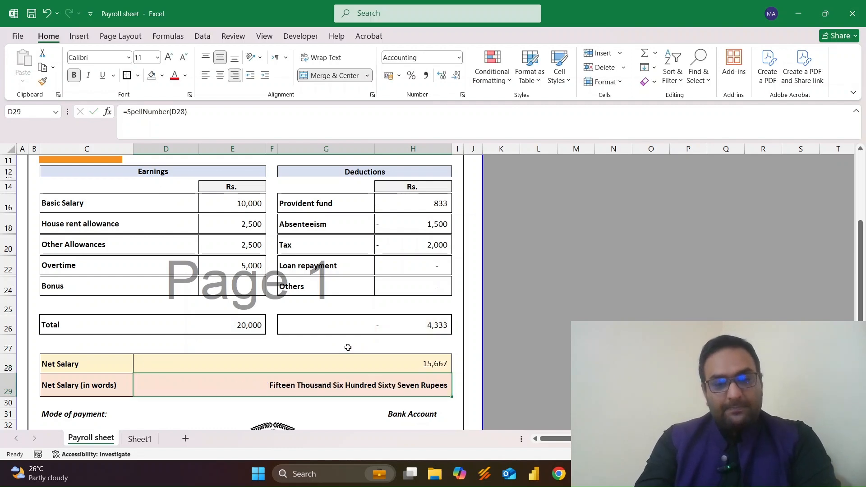
key("Up")
Inspect the formula behind Net Salary (in words) in D29 without changing it
scroll(347, 347, "down", 3)
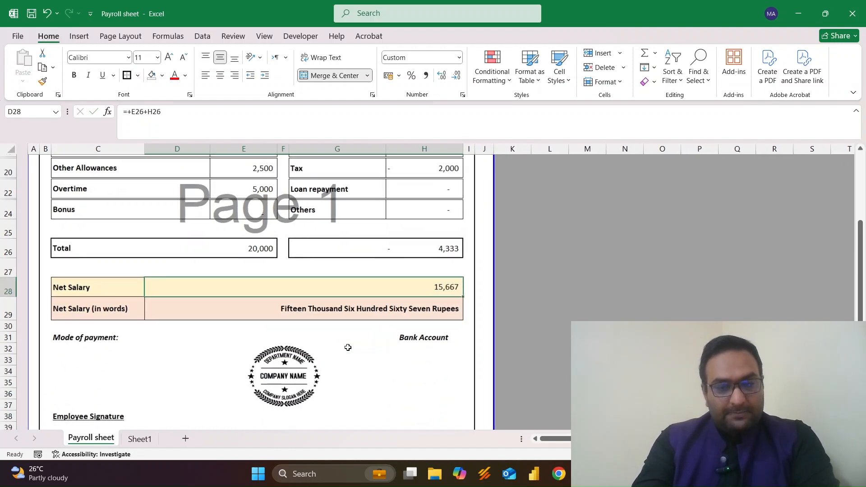
scroll(348, 347, "right", 1)
key("Down")
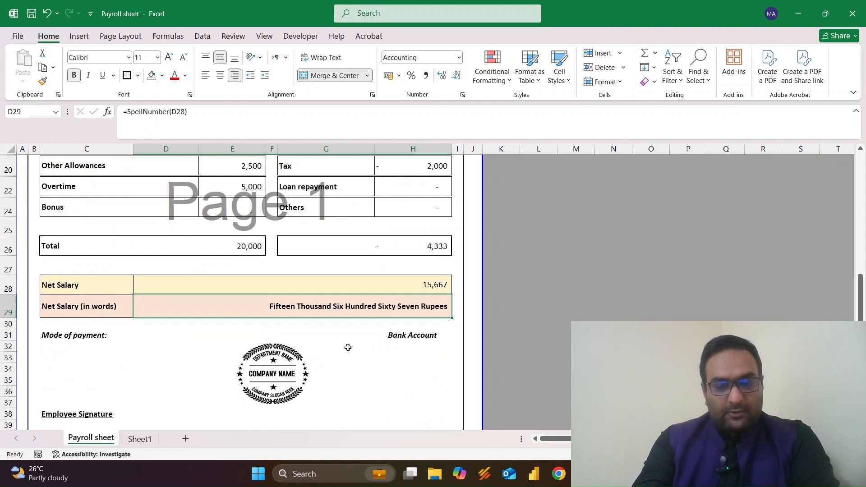
key("F2")
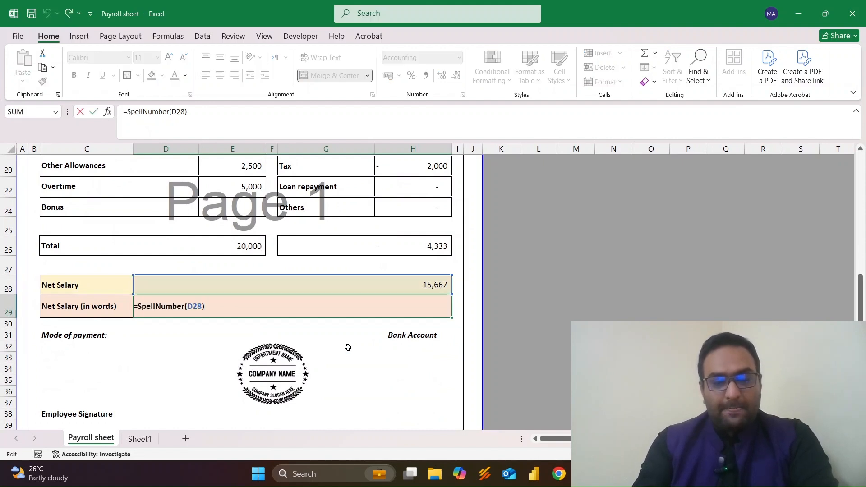
key("ctrl+Return")
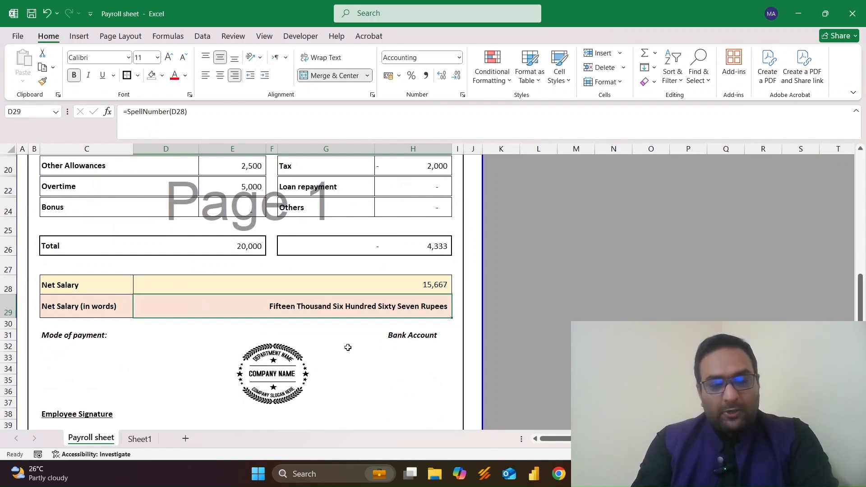
Examine the company stamp, the mode of payment lookup formula in H31 and the blank area above the employee signature
scroll(347, 347, "down", 2)
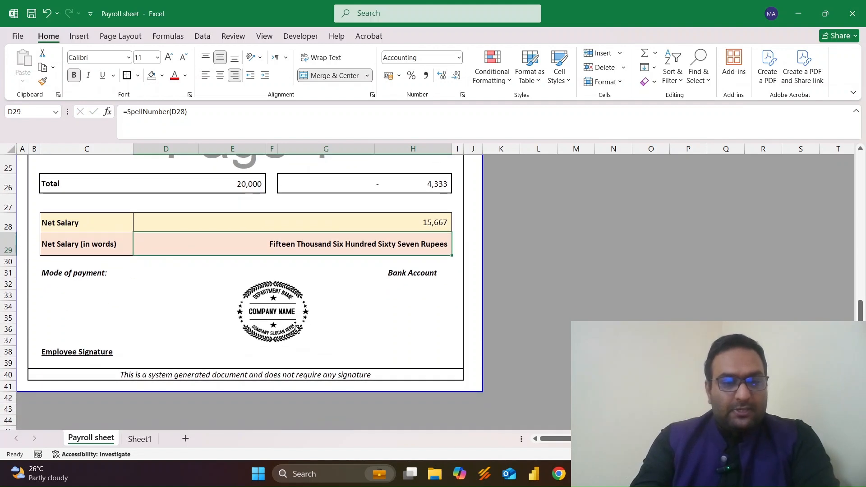
left_click(293, 324)
left_click(347, 318)
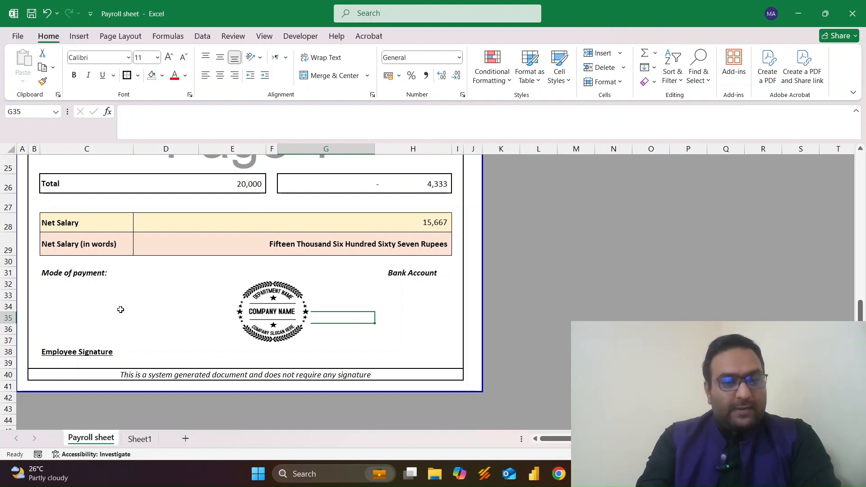
left_click(392, 280)
left_click(391, 272)
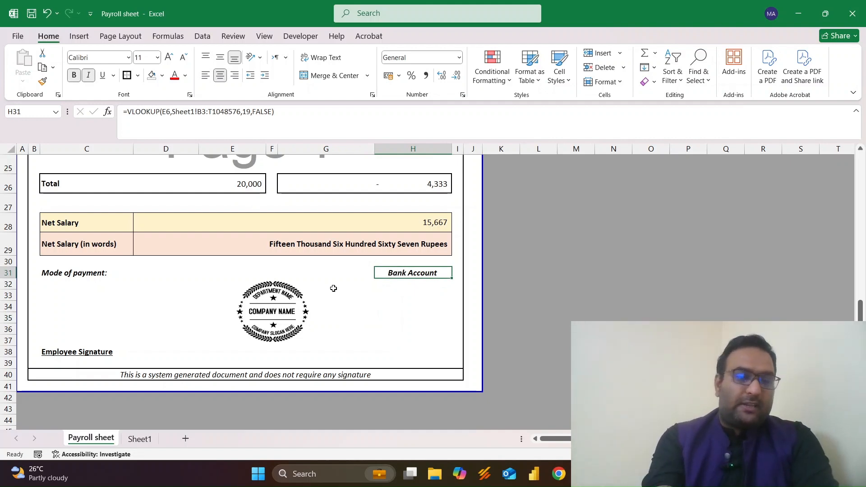
left_click(89, 317)
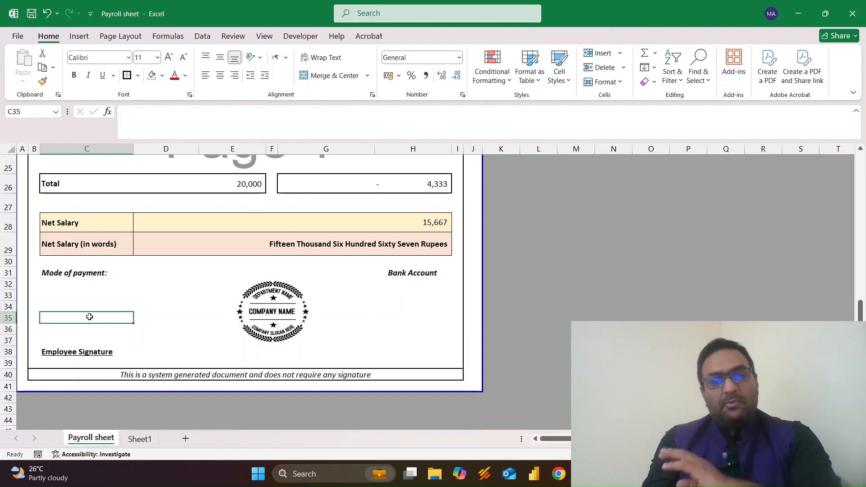
Switch the salary slip to the second employee by choosing the second employee code in cell E6
scroll(90, 317, "up", 6)
scroll(89, 317, "up", 2)
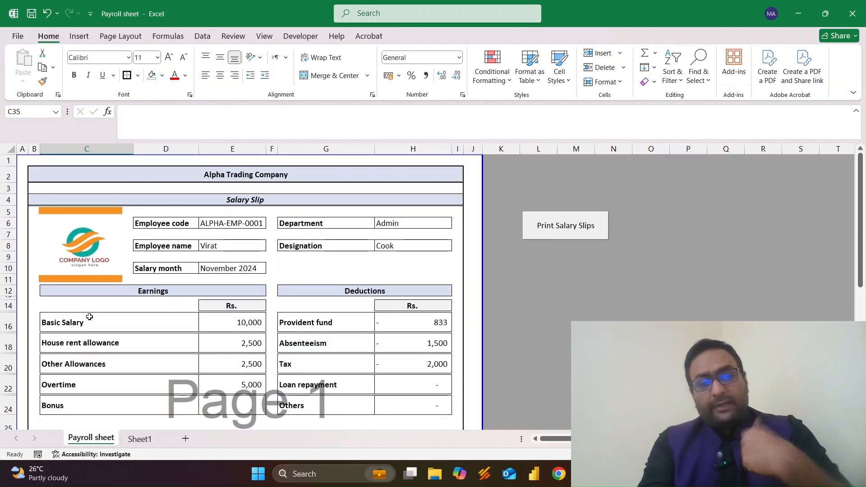
left_click(216, 212)
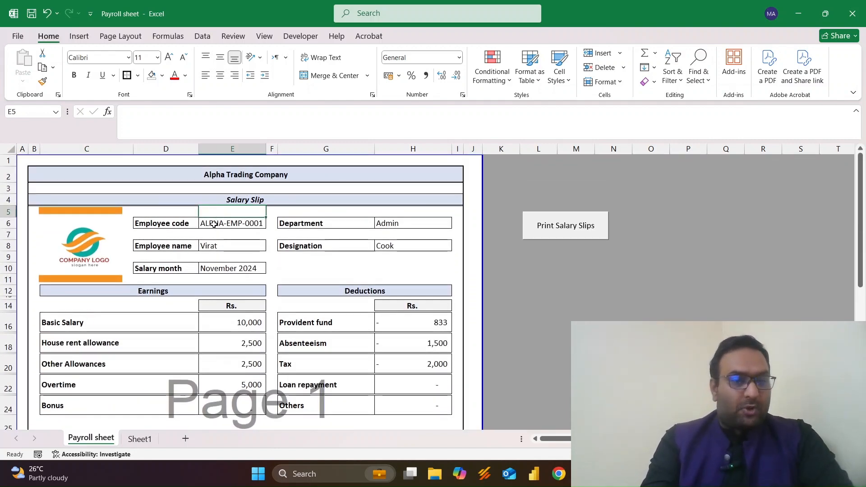
left_click(212, 228)
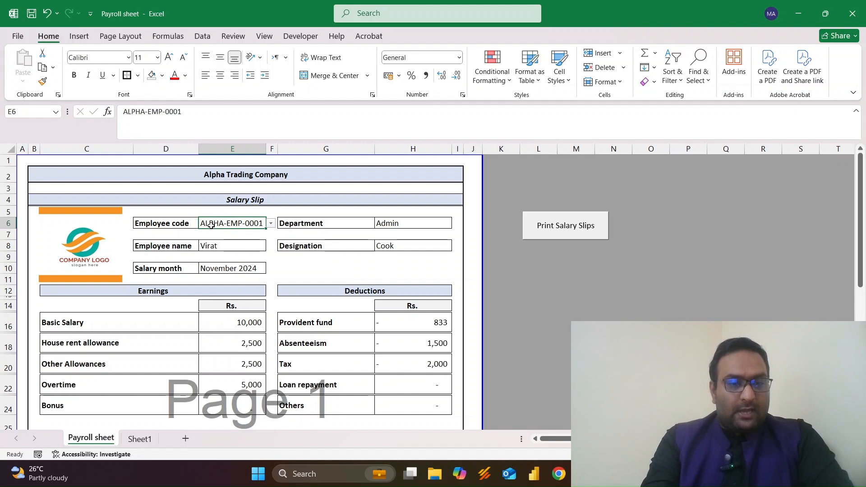
left_click(271, 224)
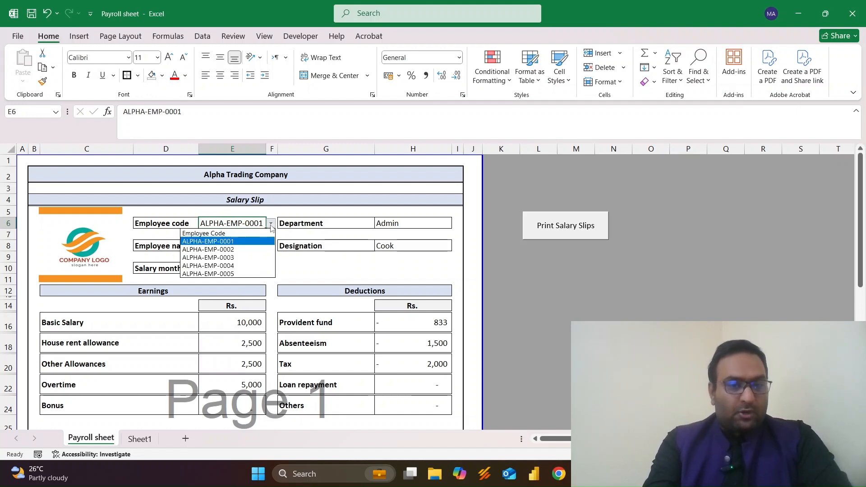
left_click(229, 247)
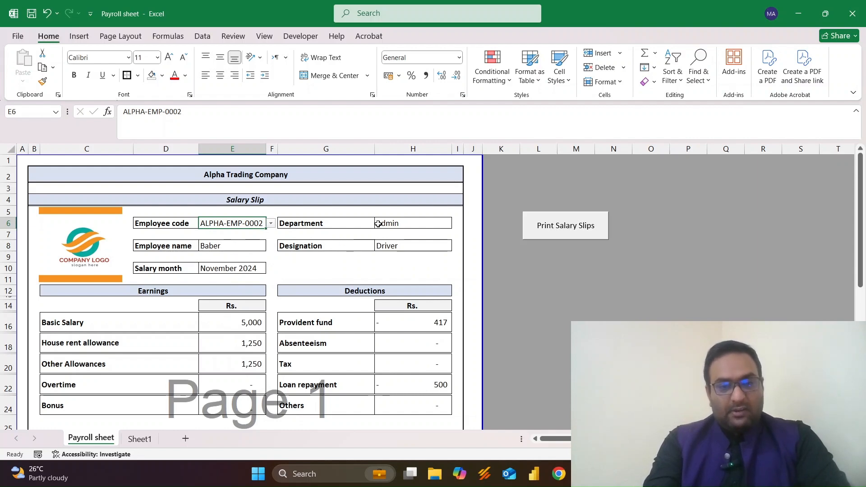
Review the second employee's earnings, deductions, net salary and mode of payment on the slip
left_click(339, 351)
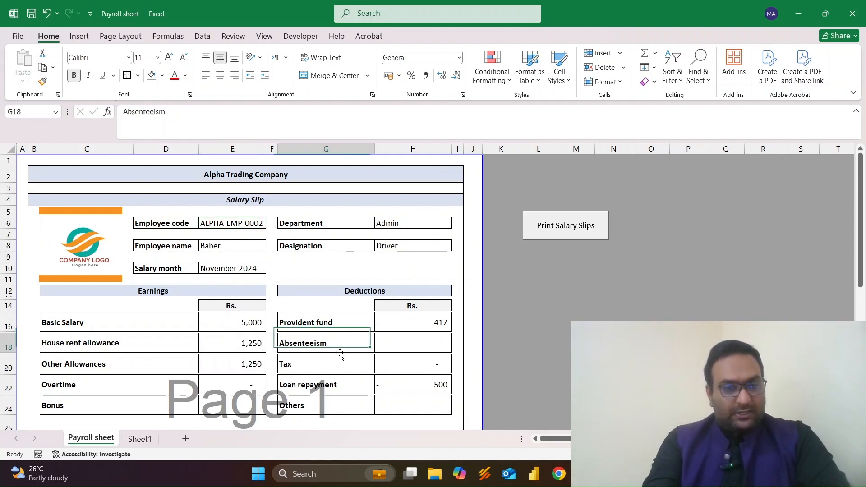
scroll(340, 354, "down", 3)
scroll(344, 391, "down", 5)
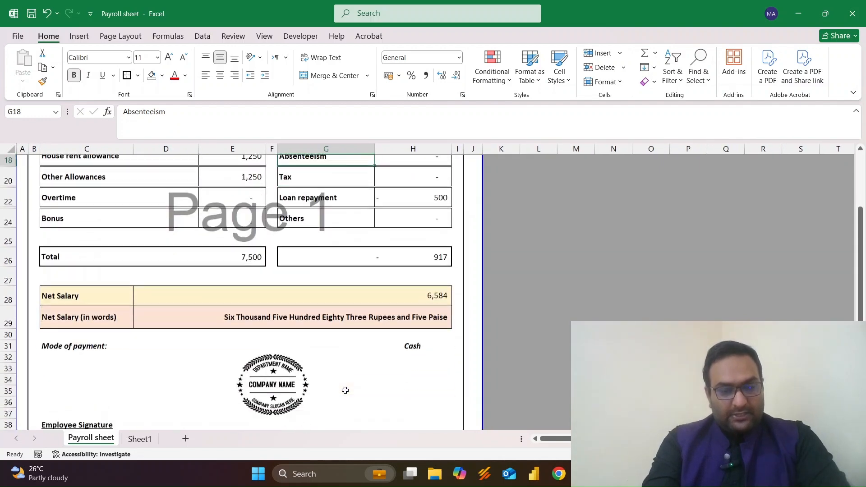
scroll(345, 390, "up", 7)
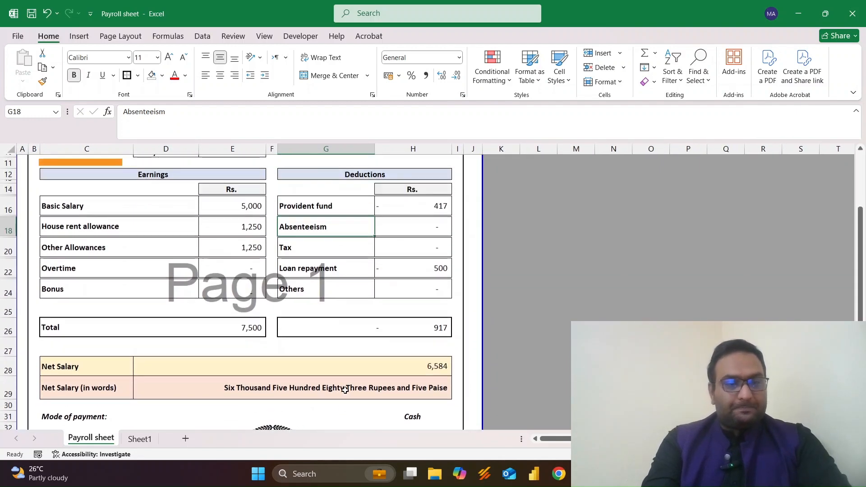
Open Sheet1 and examine the employee data table with codes, designations, departments, absents and salary components
left_click(140, 439)
scroll(256, 352, "left", 5)
scroll(256, 352, "left", 3)
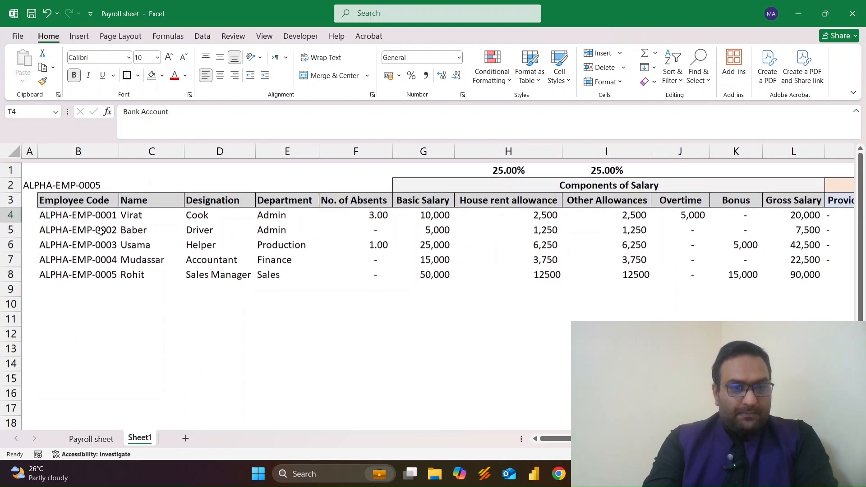
scroll(101, 231, "down", 1)
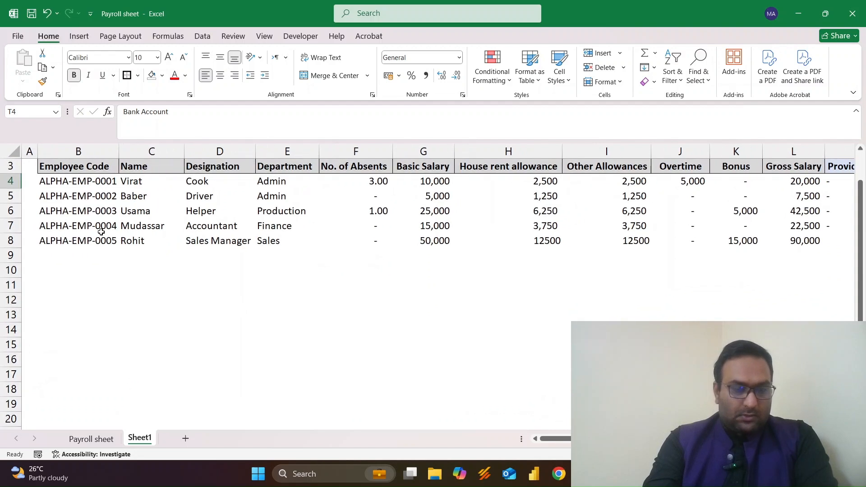
scroll(101, 231, "down", 2)
scroll(101, 231, "up", 3)
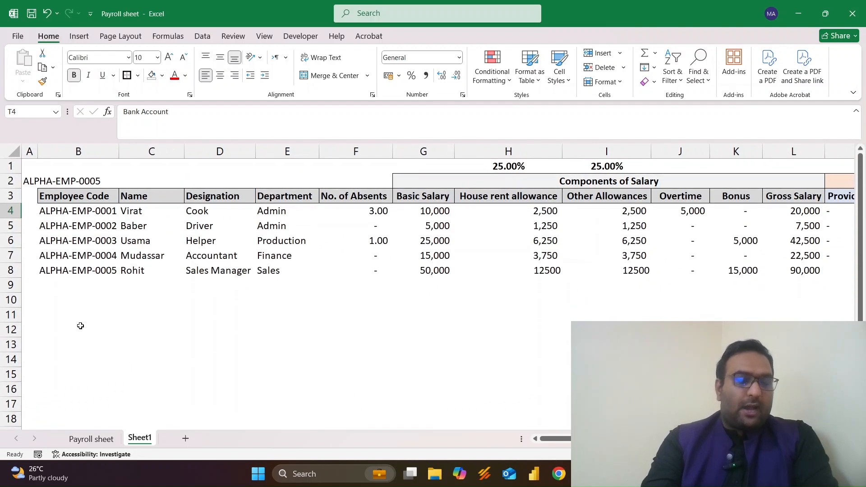
scroll(83, 311, "down", 3)
scroll(85, 312, "up", 2)
scroll(86, 312, "up", 1)
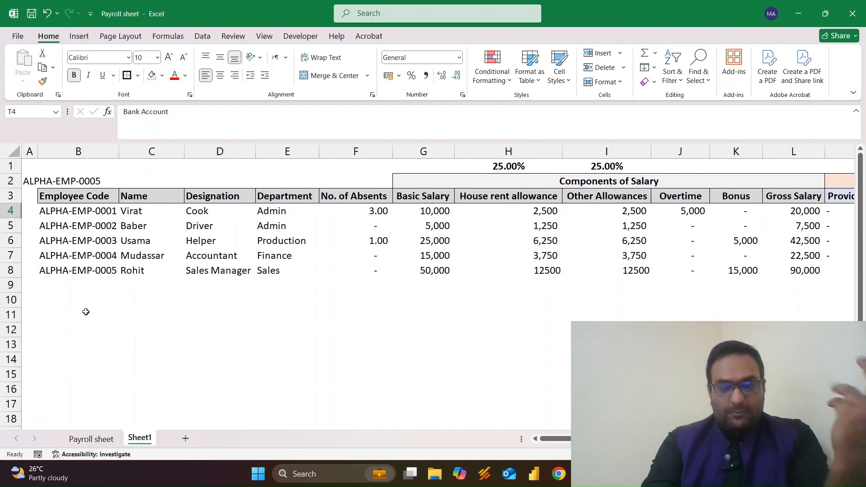
Return to the Payroll sheet and switch the salary slip to the first employee by choosing the first employee code in cell E6
left_click(75, 440)
scroll(390, 291, "up", 1)
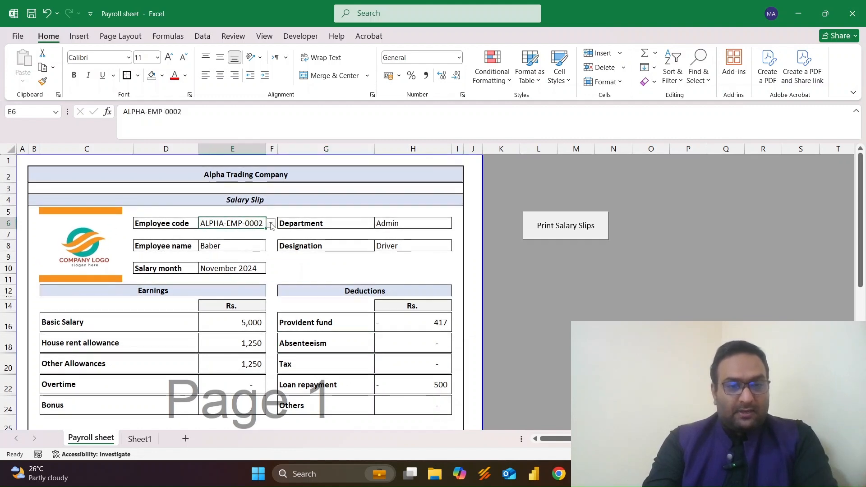
left_click(270, 223)
left_click(241, 241)
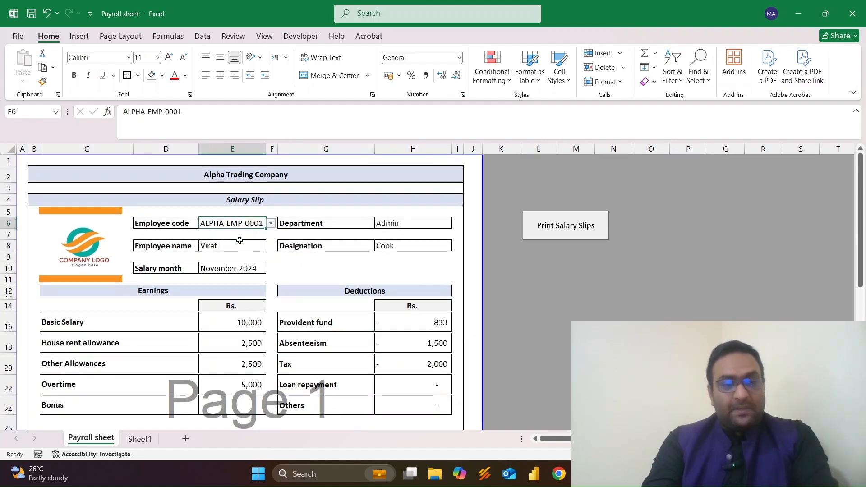
Export the salary slips as PDFs with Print Salary Slips and open the Salary Slips folder under Youtube Content\Payroll in File Explorer
left_click(559, 232)
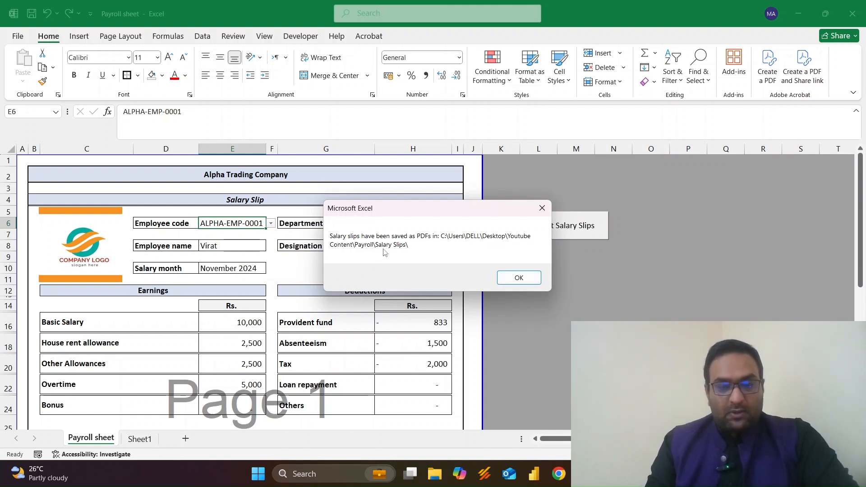
left_click(518, 278)
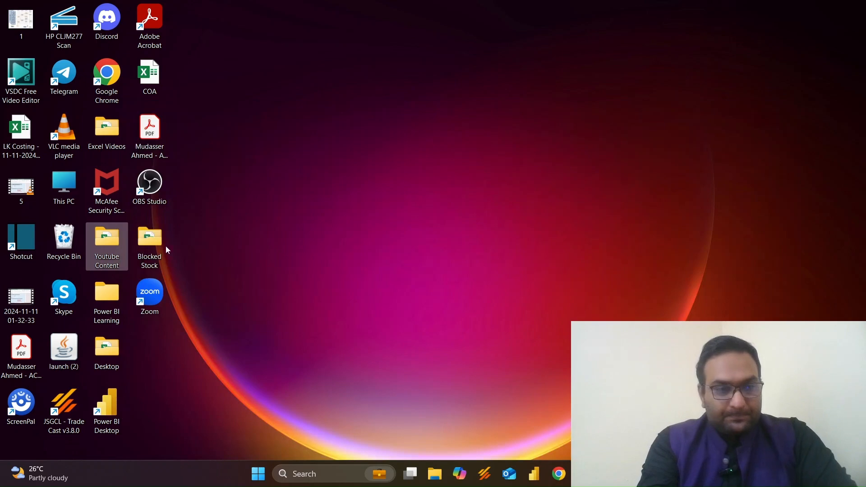
double_click(112, 255)
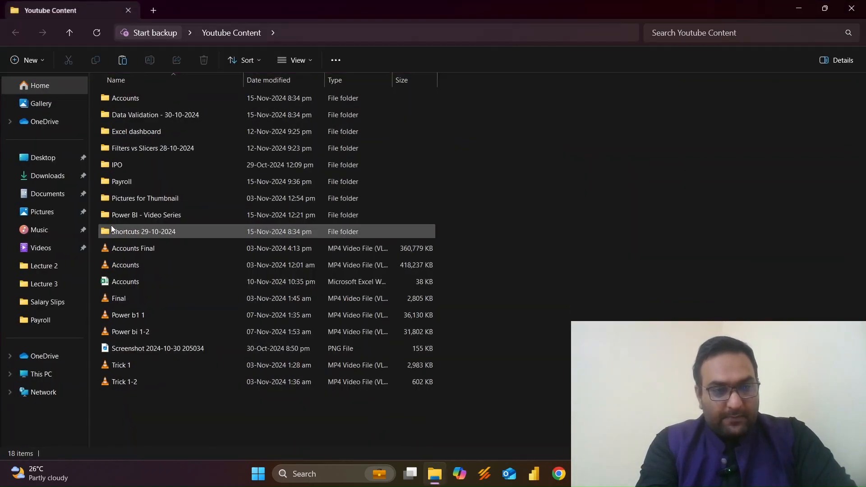
double_click(135, 182)
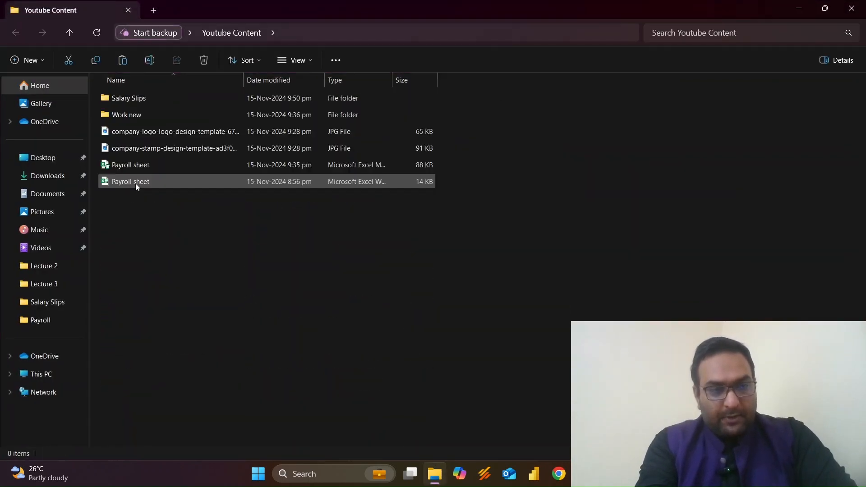
double_click(122, 99)
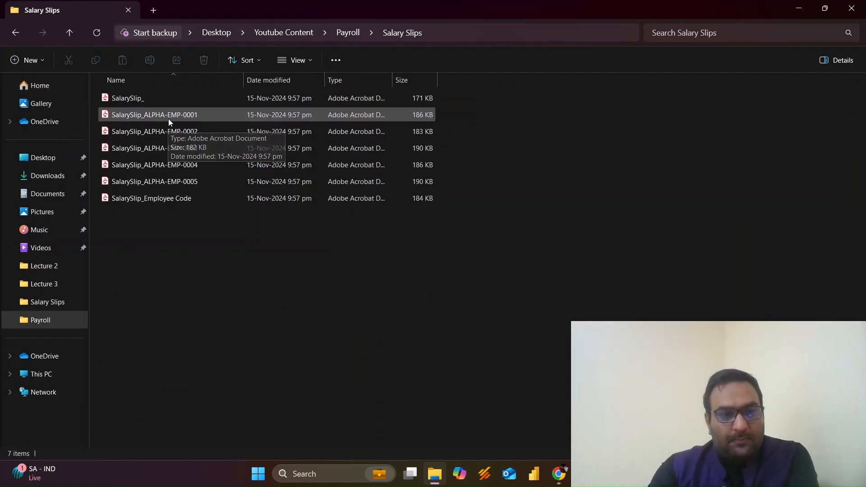
Open the first employee's salary slip PDF in Acrobat, review the slip and close it
double_click(169, 116)
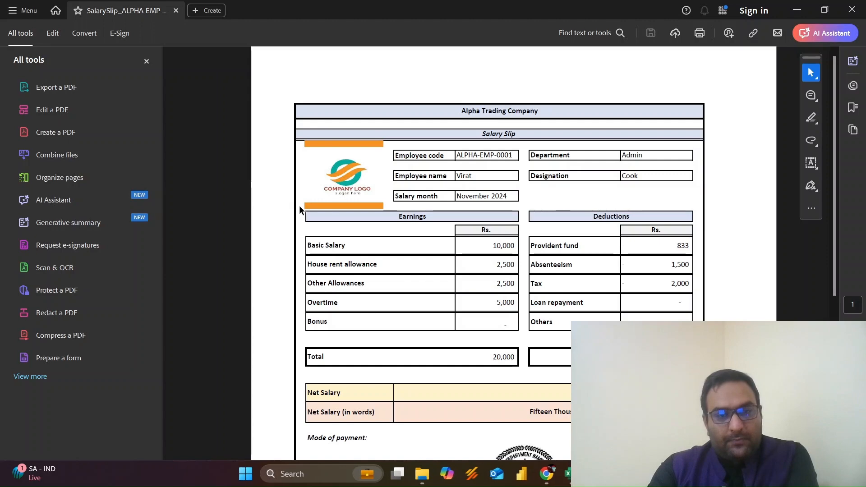
scroll(388, 224, "up", 1)
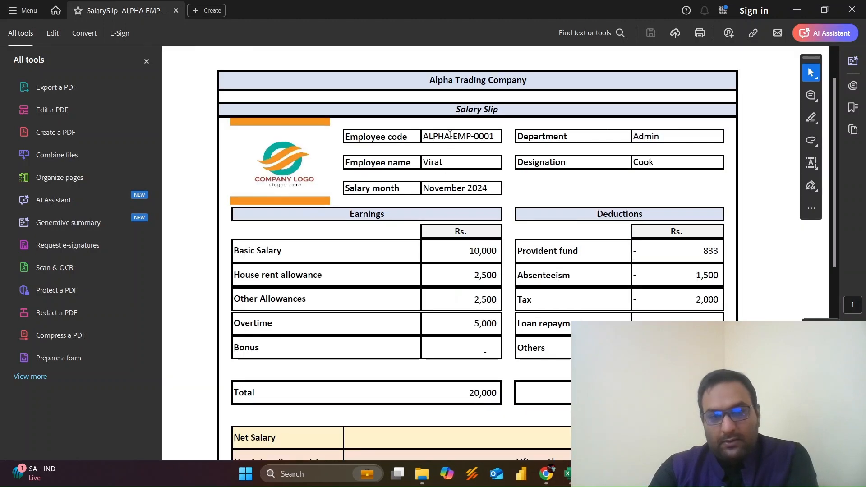
scroll(537, 381, "down", 5)
left_click(851, 9)
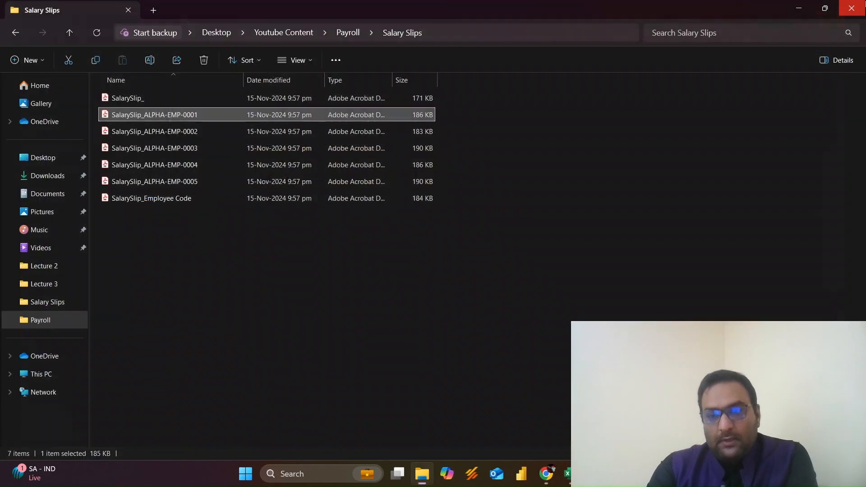
Open the second employee's salary slip PDF, review its earnings and deductions, and close it
double_click(215, 136)
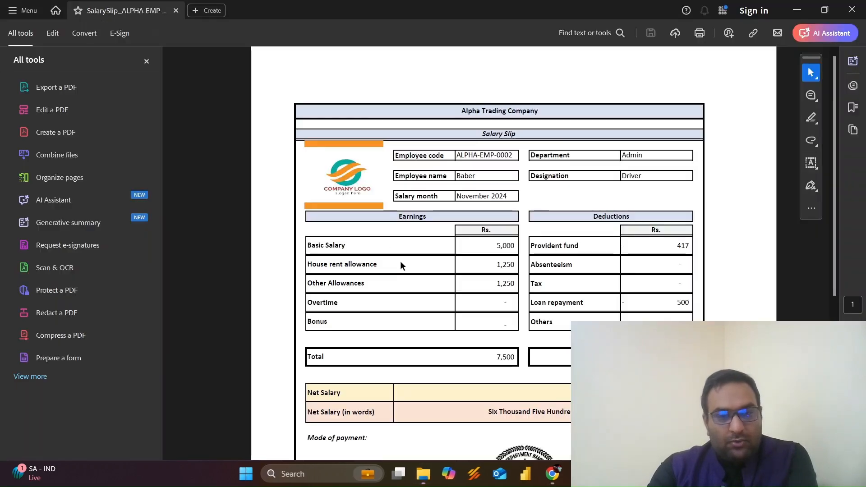
scroll(399, 264, "down", 2)
scroll(400, 264, "up", 1)
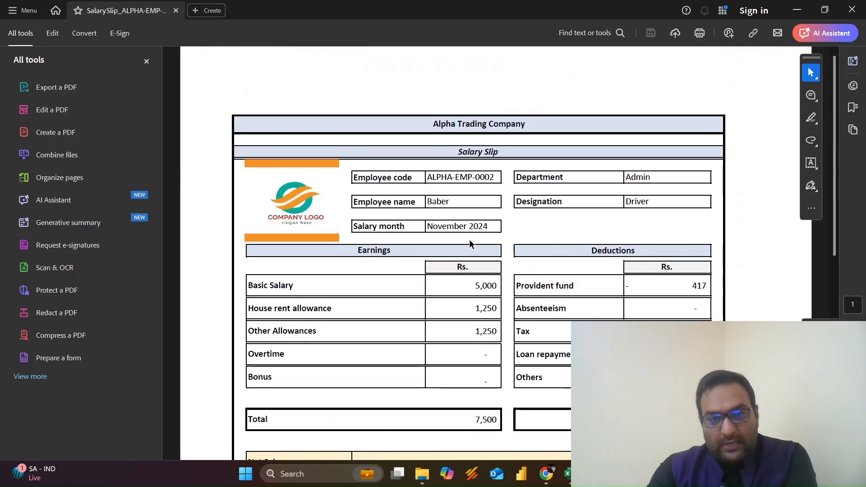
scroll(469, 239, "down", 4)
left_click(851, 9)
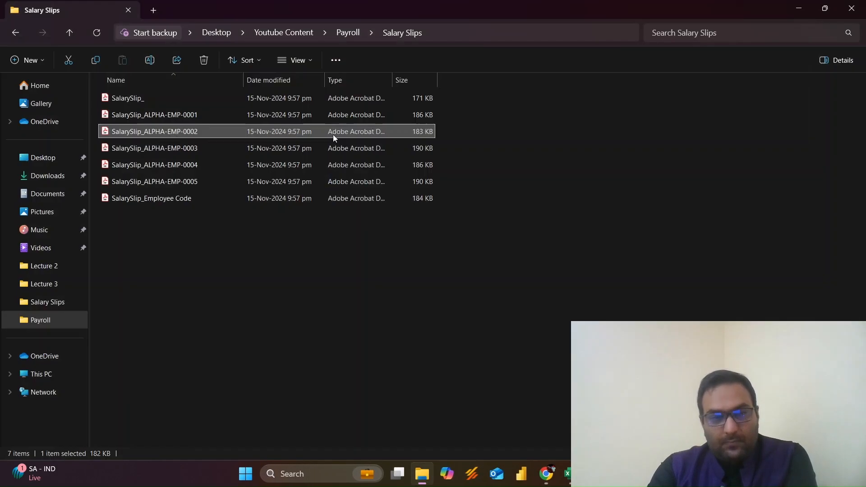
Open the fifth employee's salary slip PDF, review the full page and close it
double_click(180, 181)
scroll(345, 181, "down", 1)
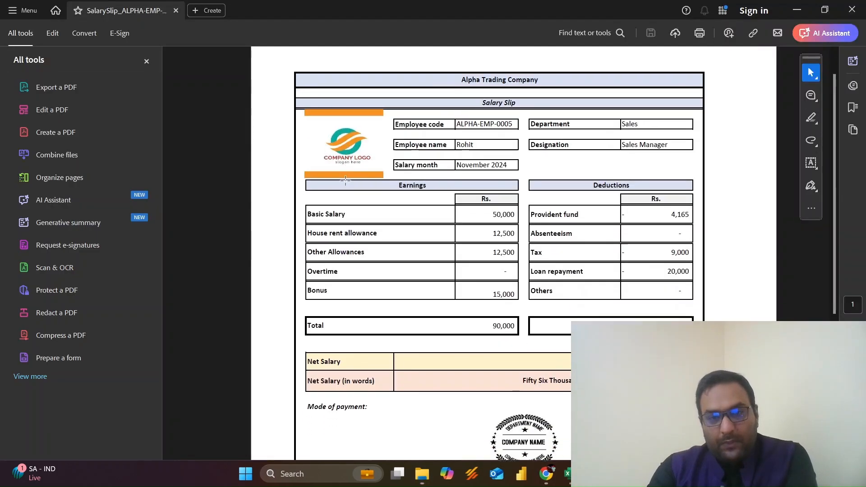
scroll(346, 181, "down", 4)
scroll(345, 180, "up", 5)
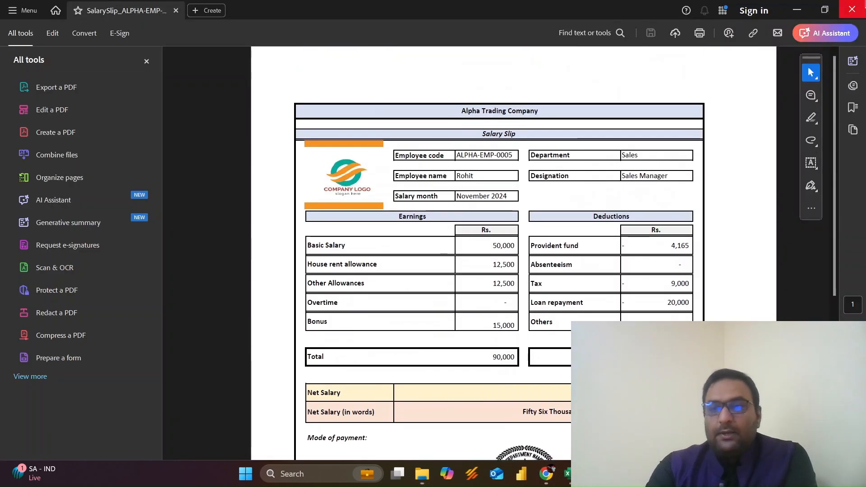
left_click(861, 7)
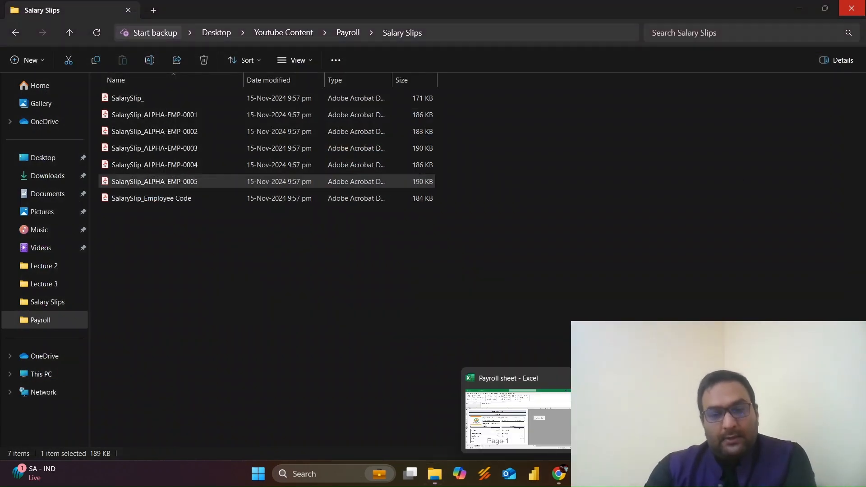
Switch to Excel and examine the basic salary in G4 and the house rent allowance formula in H4 on Sheet1
left_click(533, 473)
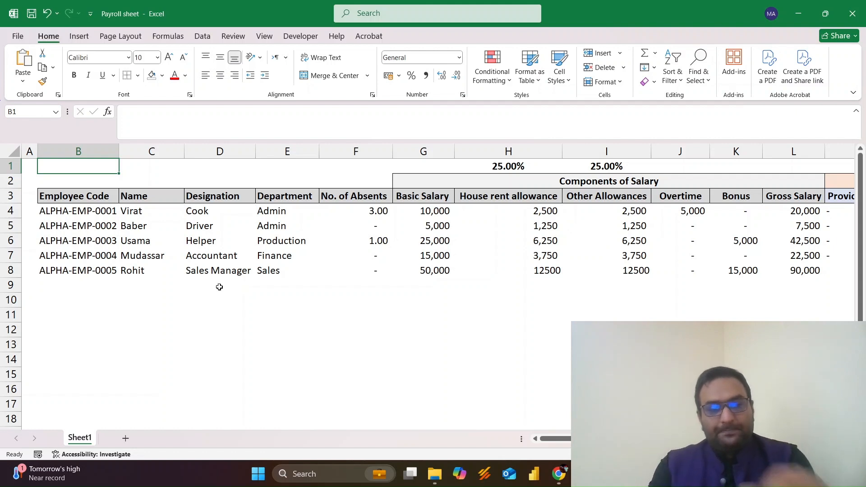
scroll(362, 299, "right", 3)
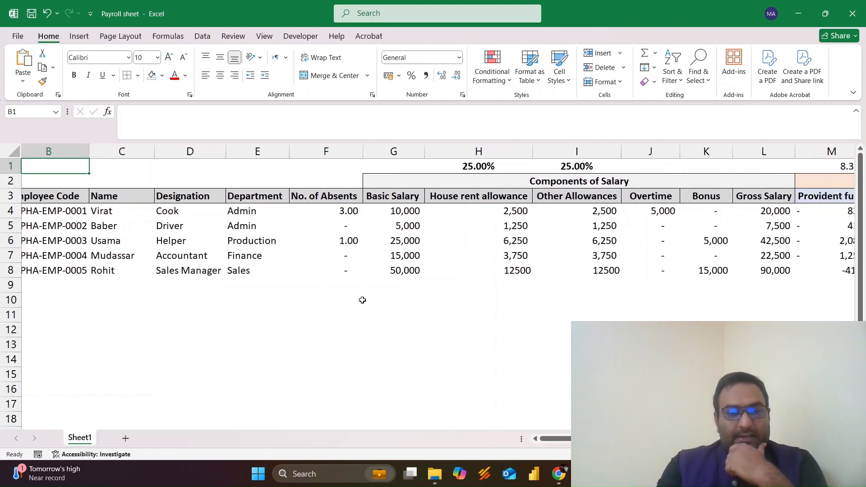
scroll(362, 299, "right", 1)
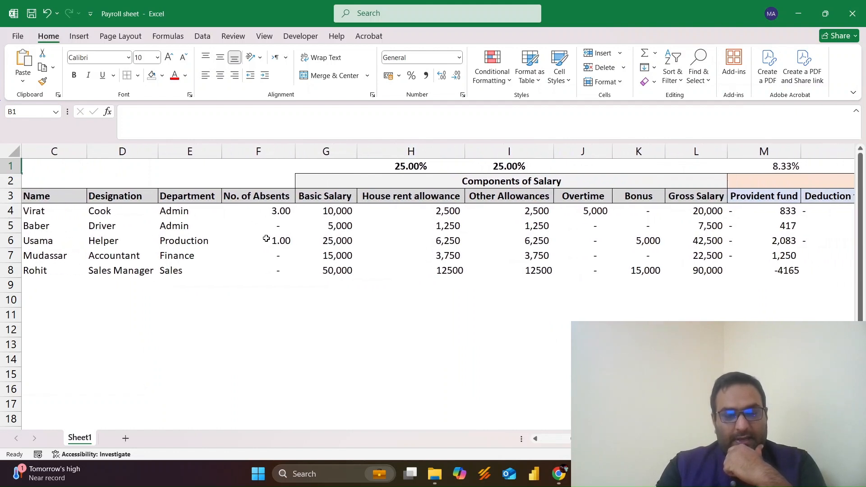
scroll(271, 255, "right", 1)
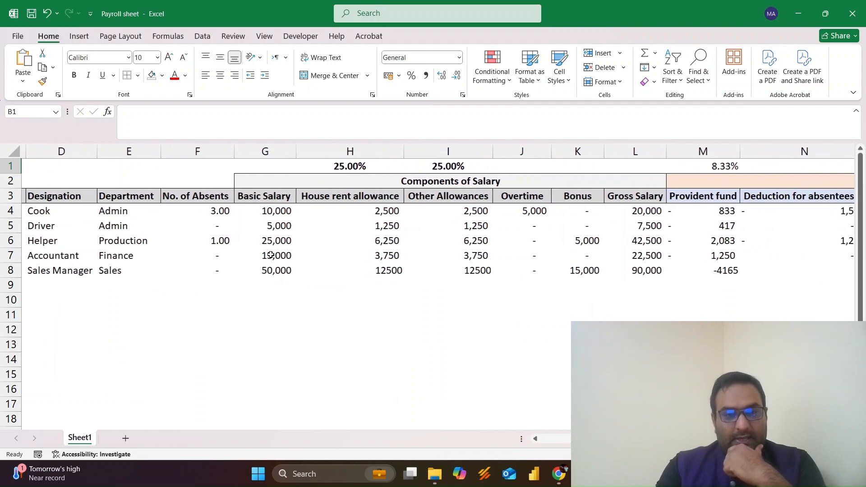
left_click(269, 221)
key("Up")
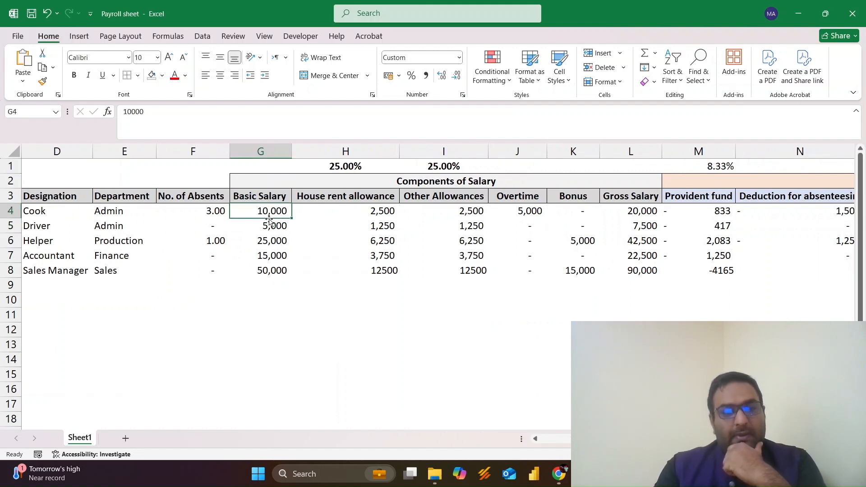
key("Right")
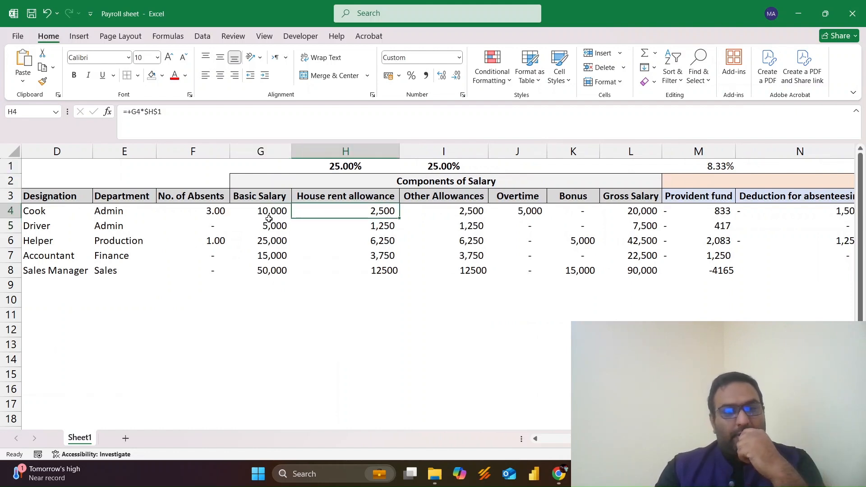
left_click(320, 124)
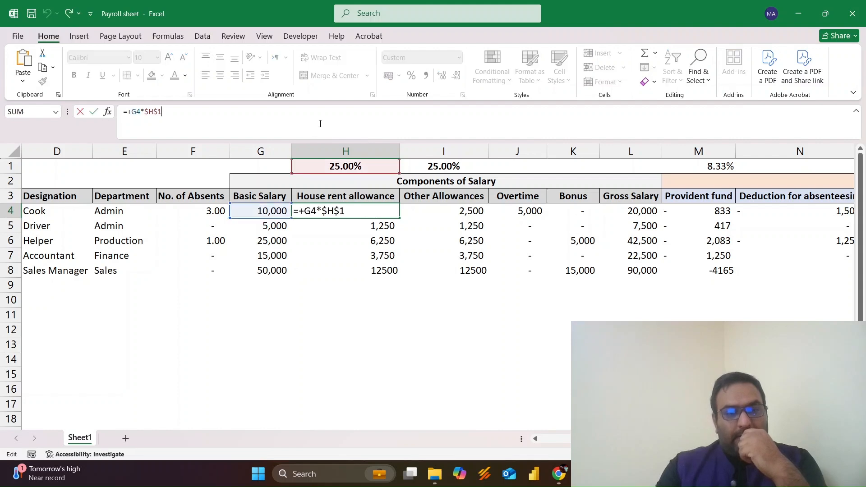
key("Return")
key("Up")
Examine the other allowances formula in I4 and the allowance percentage in H1
key("Right")
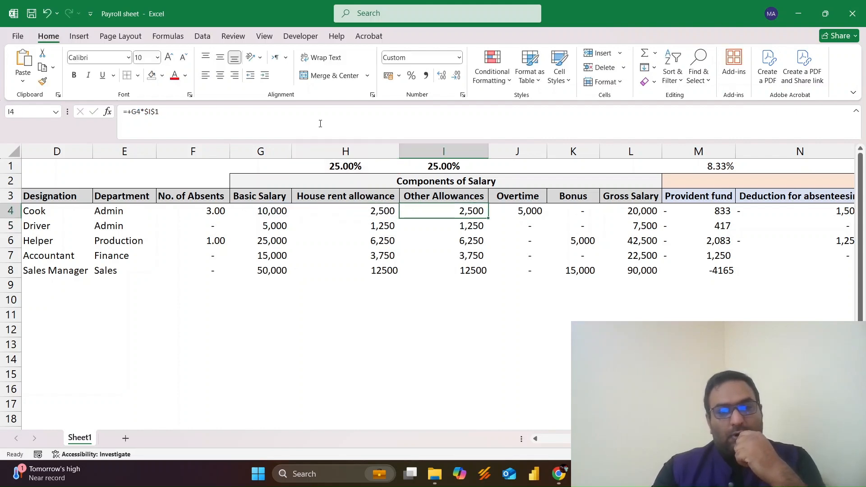
left_click(321, 123)
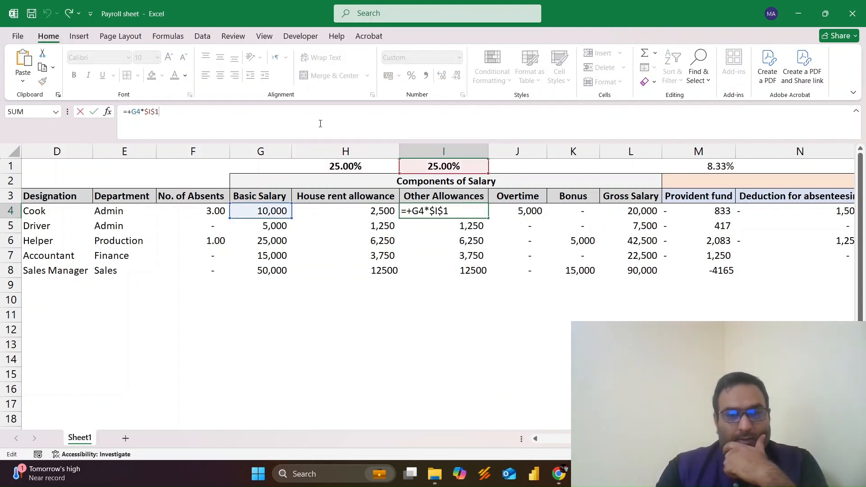
key("Return")
key("Up")
key("Up")
key("Up")
key("Up")
key("Right")
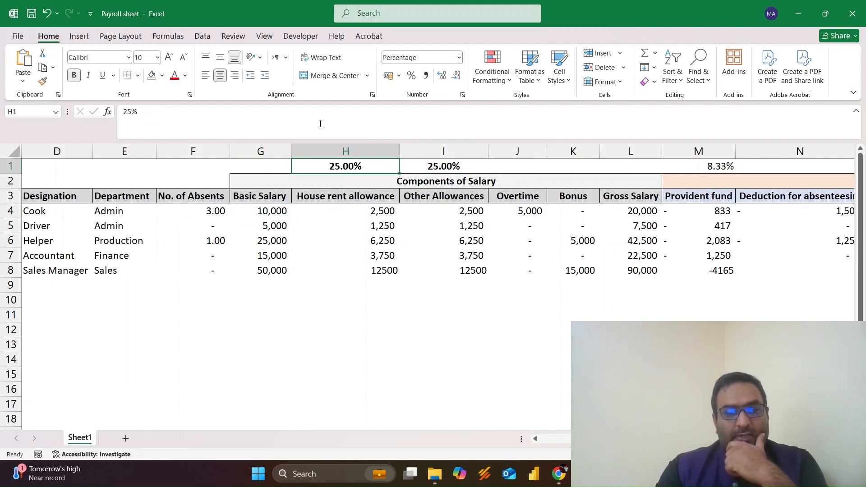
Review the overtime amounts in J4:J7 of the salary components
key("Right")
key("Right")
key("Down")
key("Down")
key("Down")
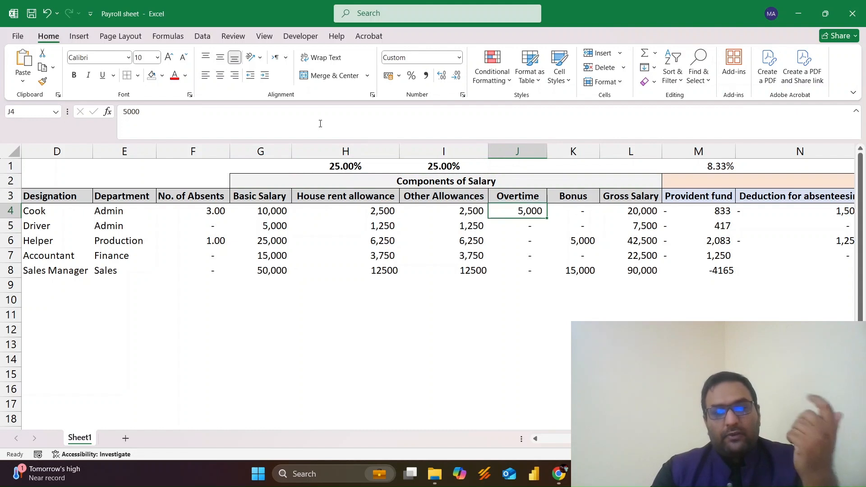
key("shift+Down")
key("shift+Down")
key("shift+Down")
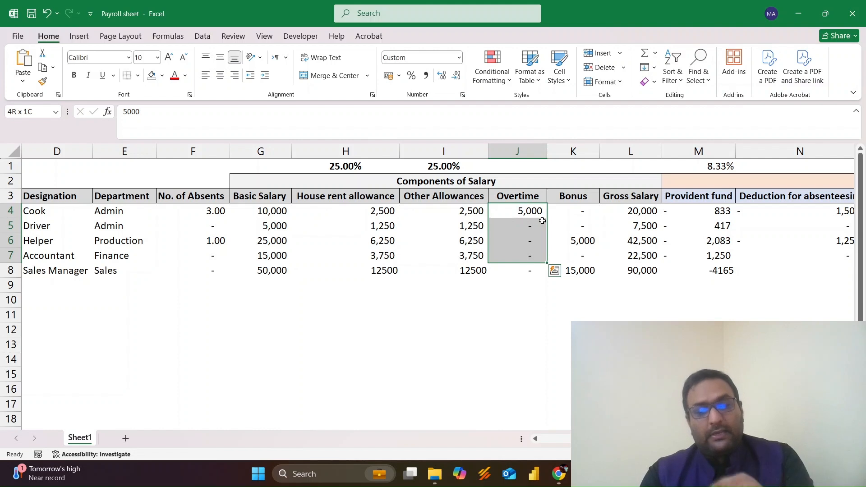
Review the bonus column and examine the gross salary SUM formula in L5
key("Right")
key("Down")
key("Down")
key("Up")
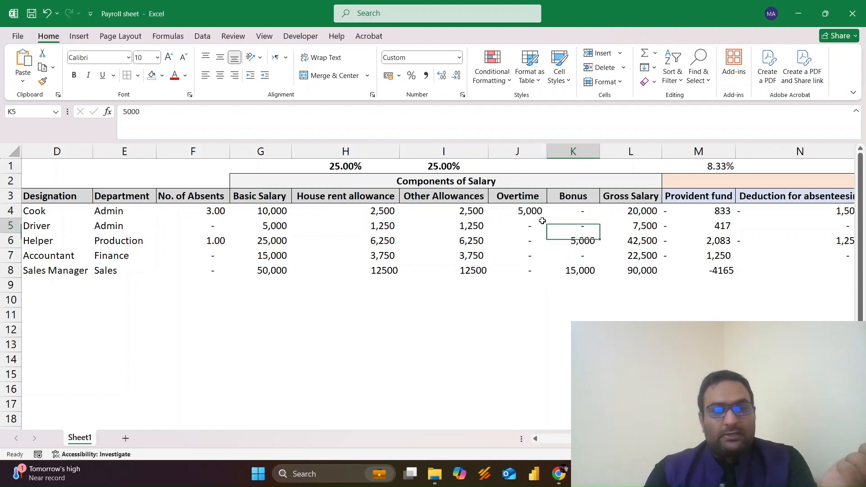
key("Right")
key("F2")
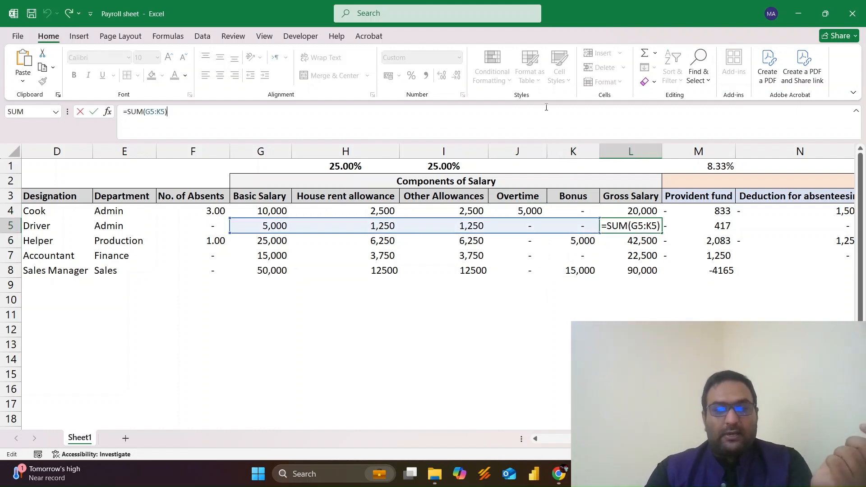
key("Return")
Examine the provident fund formula in M4 of the deductions section
key("Up")
key("Up")
key("Right")
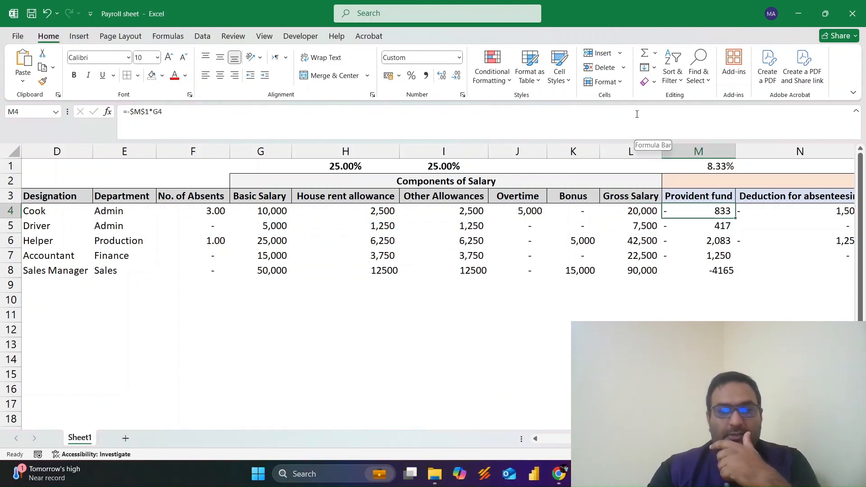
scroll(642, 243, "right", 3)
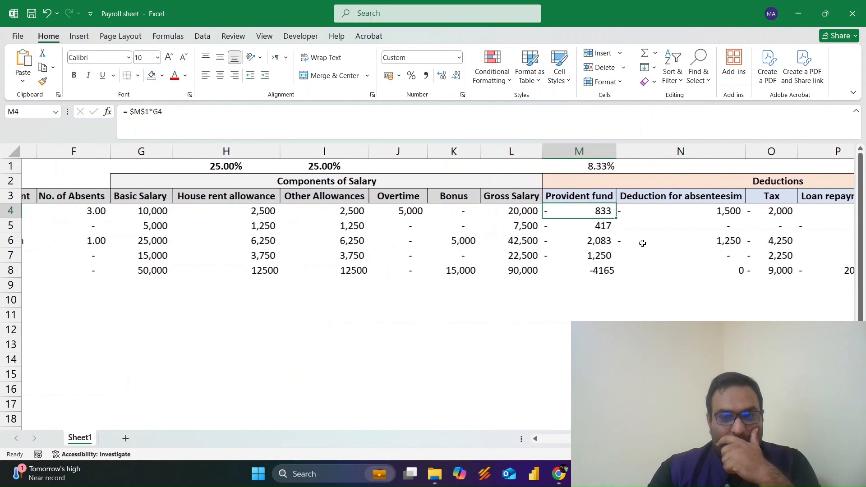
scroll(642, 243, "left", 1)
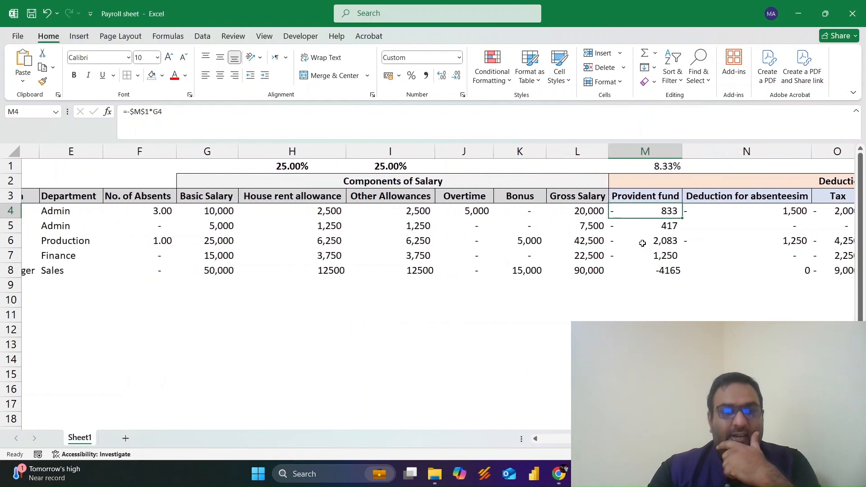
left_click(671, 116)
key("Escape")
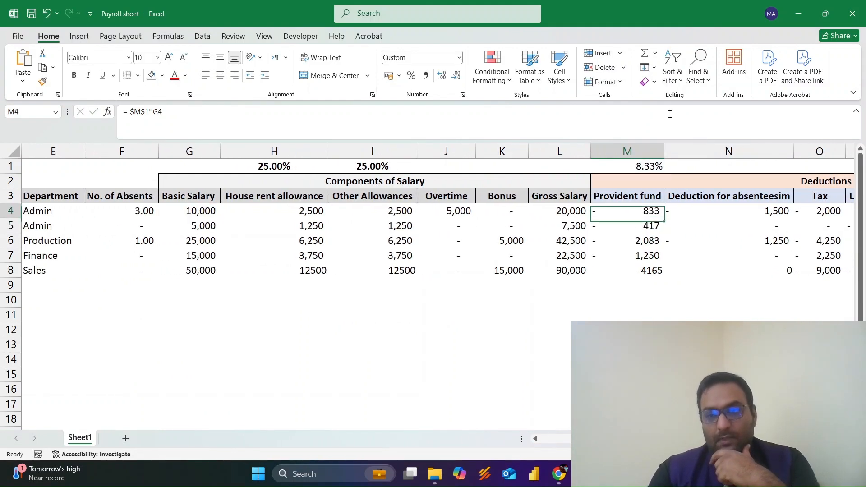
Examine the absenteeism deduction formula in N4 of the deductions section
key("Right")
left_click(601, 112)
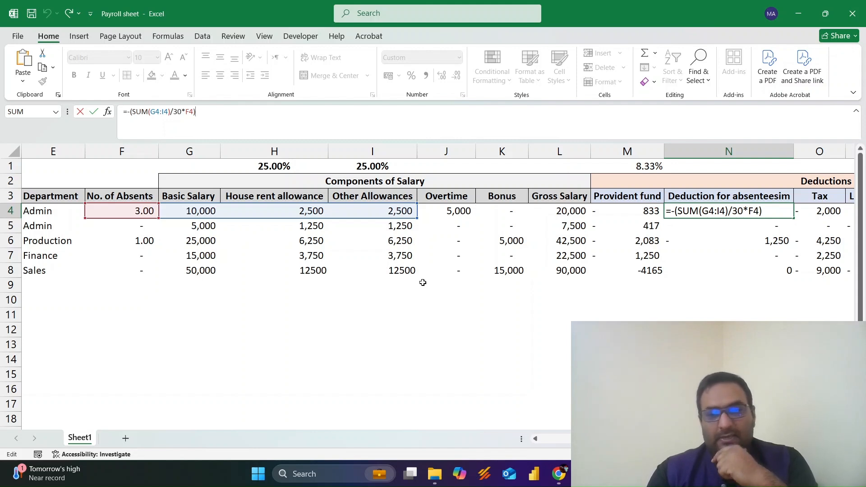
key("Return")
key("Up")
Examine the tax IF formula in O4 and the gross salary cell it refers to
key("Right")
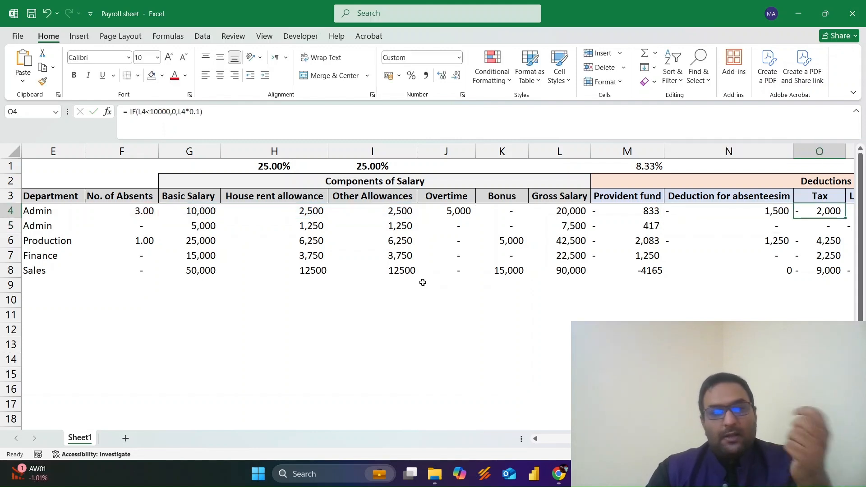
key("F2")
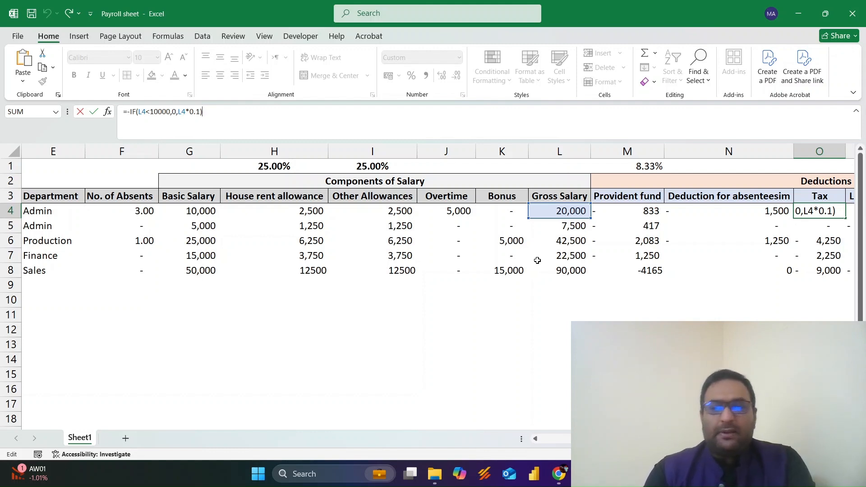
key("Return")
key("Up")
Review the loan repayment entries in P4:P6
key("Right")
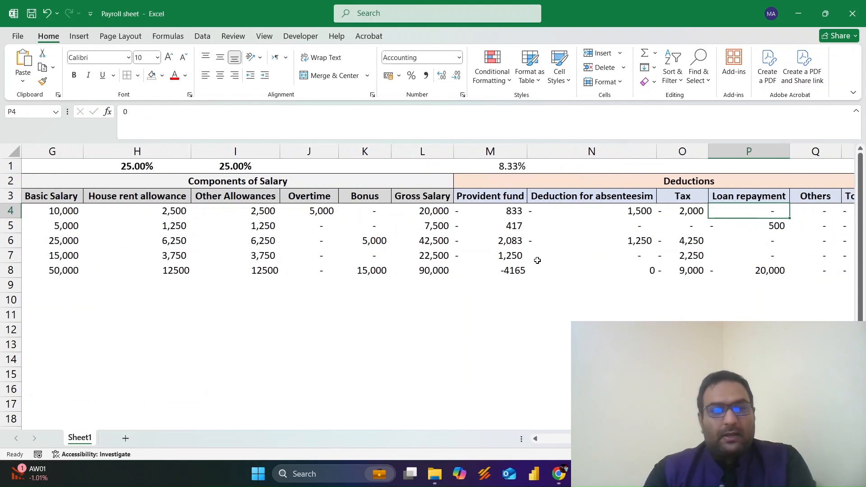
key("Down")
key("Down")
key("Up")
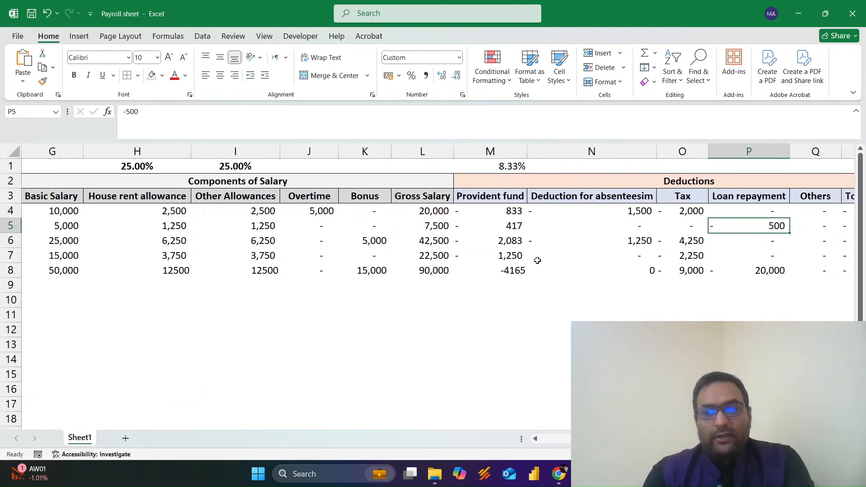
key("Up")
Review the other deductions, total deductions and net salary payment cells in Q4:S4
key("Right")
key("Right")
key("Right")
key("Left")
key("Right")
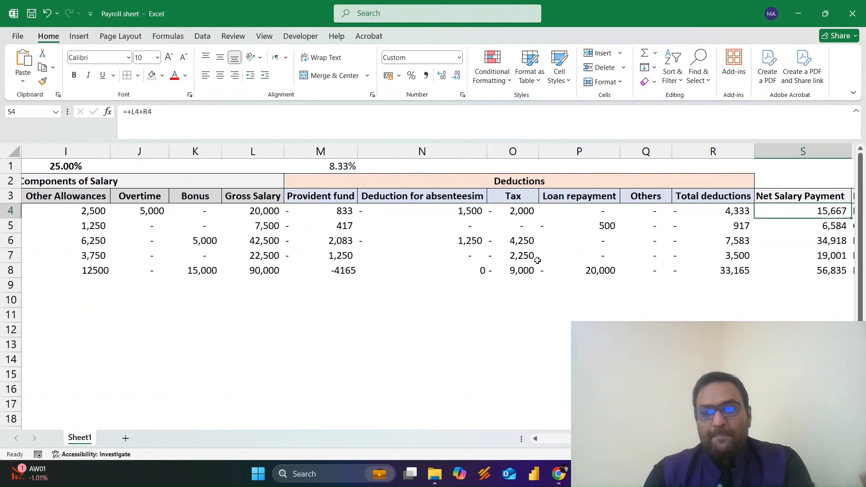
Recheck the deduction cells of row 4, then review the net salary formula and the mode of payment in T4
key("Left")
key("Left")
key("Left")
key("Left")
key("Left")
key("Left")
key("Left")
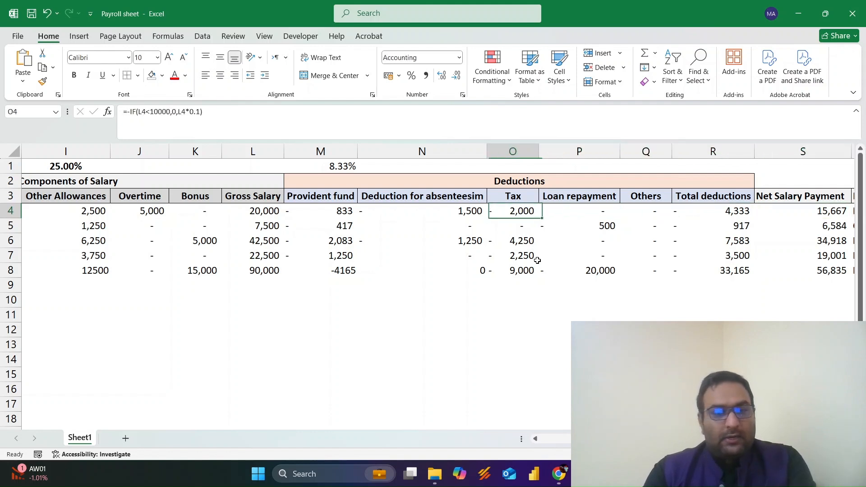
key("Right")
key("Right")
key("Right")
key("Right")
key("Right")
key("Right")
key("Right")
key("Right")
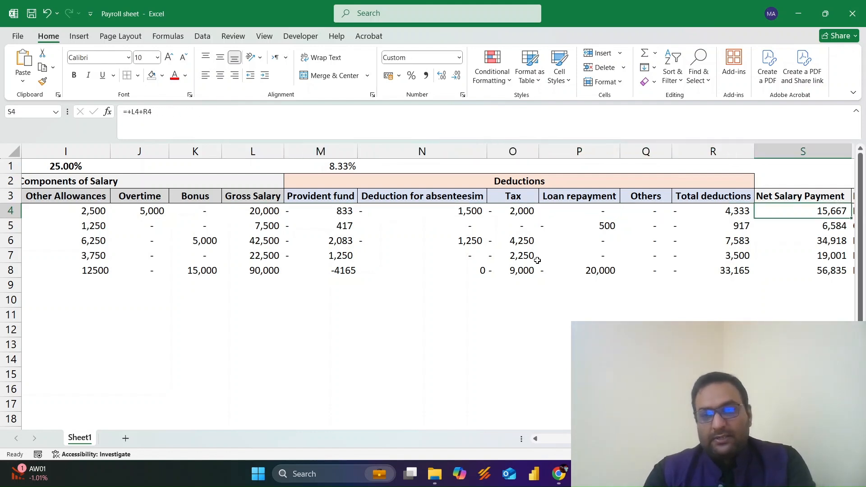
key("Right")
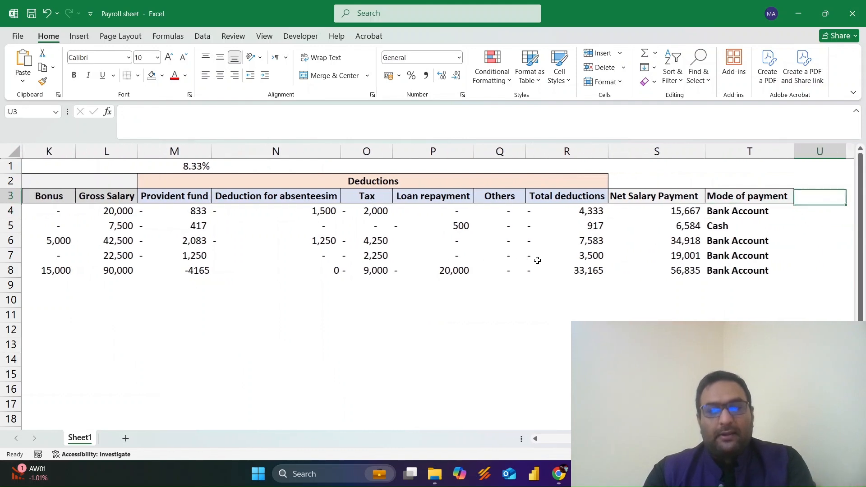
key("Left")
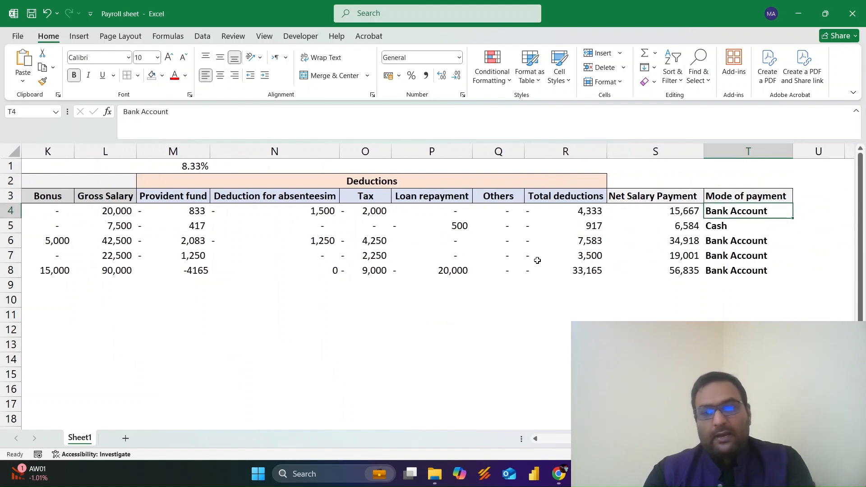
Look back along row 4 from the mode of payment to the employee details at the start of the table
key("Left")
key("Left")
key("Left")
key("Left")
key("Left")
key("Left")
key("Left")
key("Left")
key("Left")
key("Left")
key("Left")
key("Left")
key("Left")
key("Left")
key("Left")
key("Left")
key("Left")
key("Left")
key("Left")
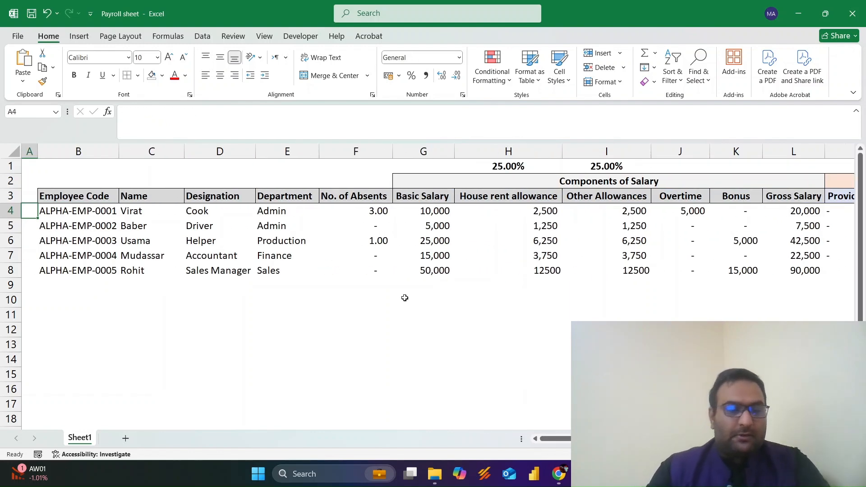
Add a new worksheet in front of Sheet1 and name it "Payroll Sheet"
left_click(125, 438)
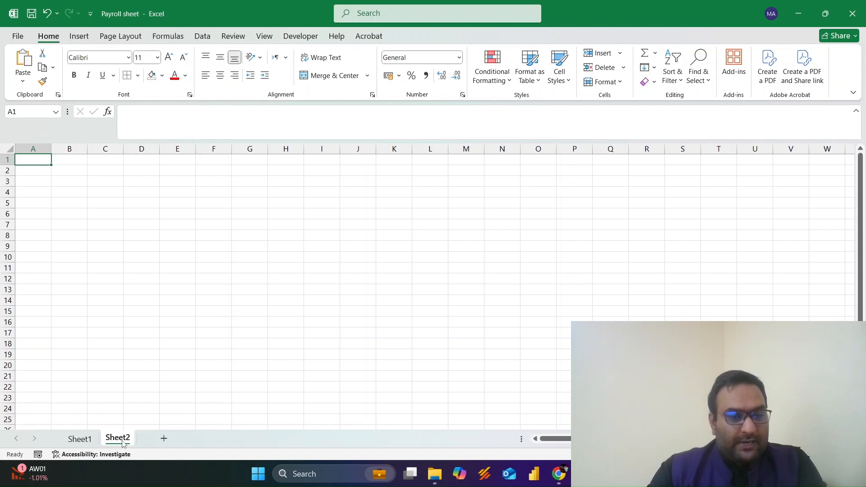
left_click_drag(115, 443, 63, 435)
double_click(72, 437)
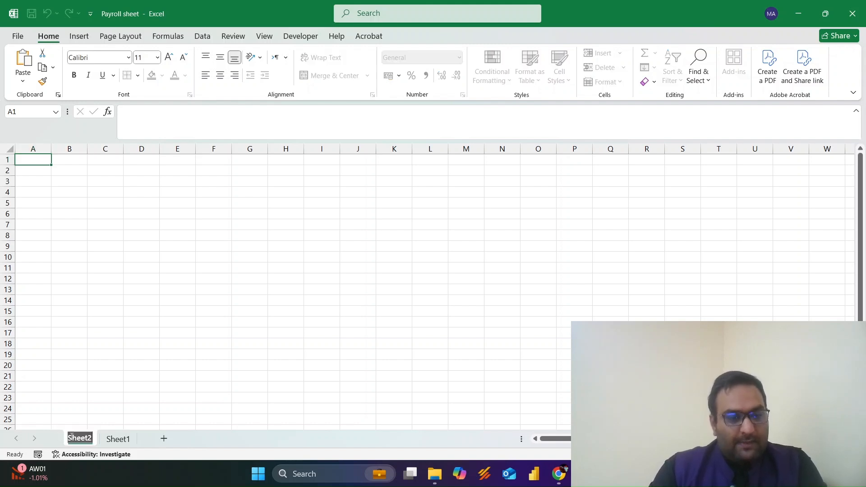
type("Payrol")
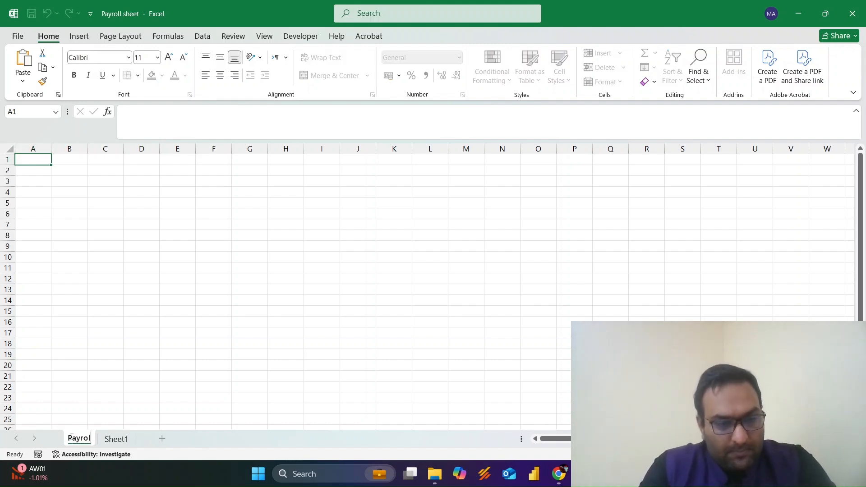
type("l Sheet")
key("Return")
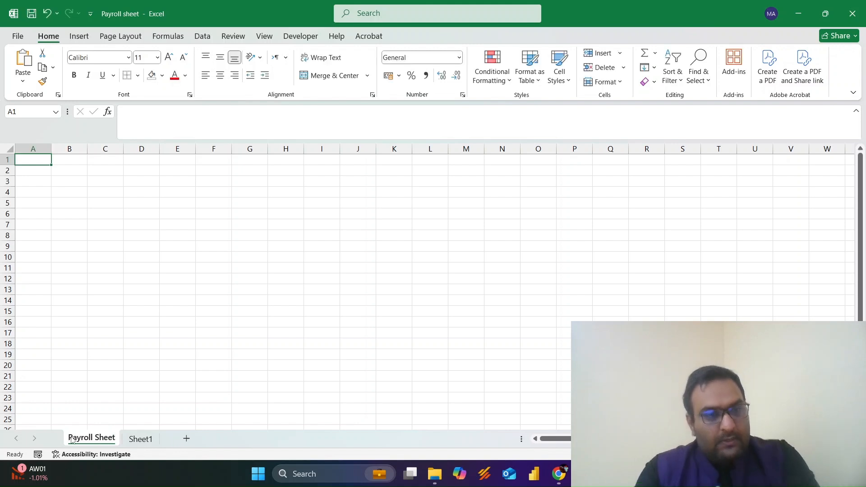
Apply a thick outside border around the range B2:I40 of the Payroll Sheet
key("Down")
key("Right")
key("Down")
key("Down")
key("Down")
key("Down")
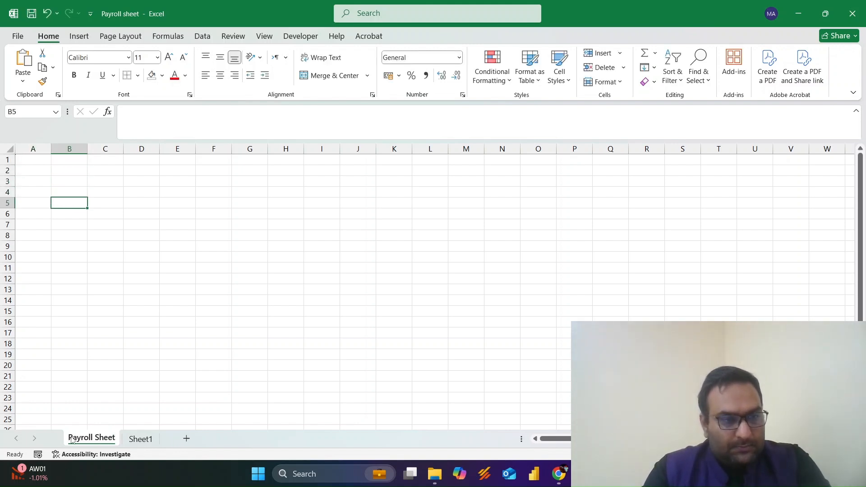
key("Up")
key("Up")
key("Up")
key("Up")
key("shift+Right")
key("shift+Right")
key("shift+Right")
key("shift+Right")
key("shift+Right")
key("shift+Right")
key("shift+Right")
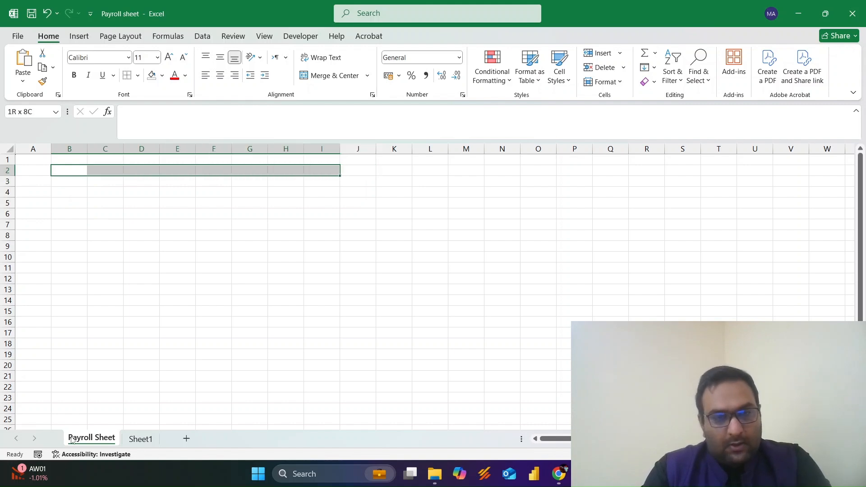
key("shift+Down")
key("shift+Down")
key("shift+Down")
key("shift+Down")
key("shift+Down")
key("shift+Down")
key("shift+Down")
key("shift+Down")
key("shift+Down")
key("shift+Down")
key("shift+Down")
key("shift+Down")
key("shift+Down")
key("shift+Down")
key("shift+Down")
key("shift+Down")
key("shift+Down")
left_click_drag(71, 441, 71, 441)
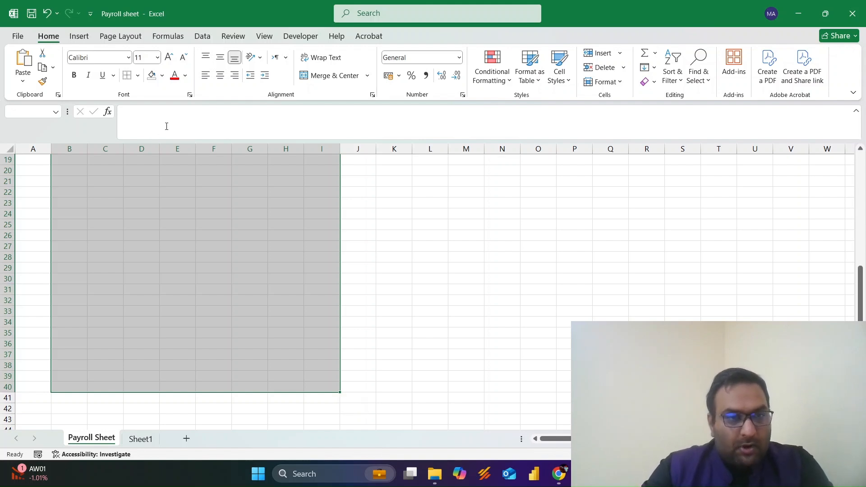
left_click(138, 75)
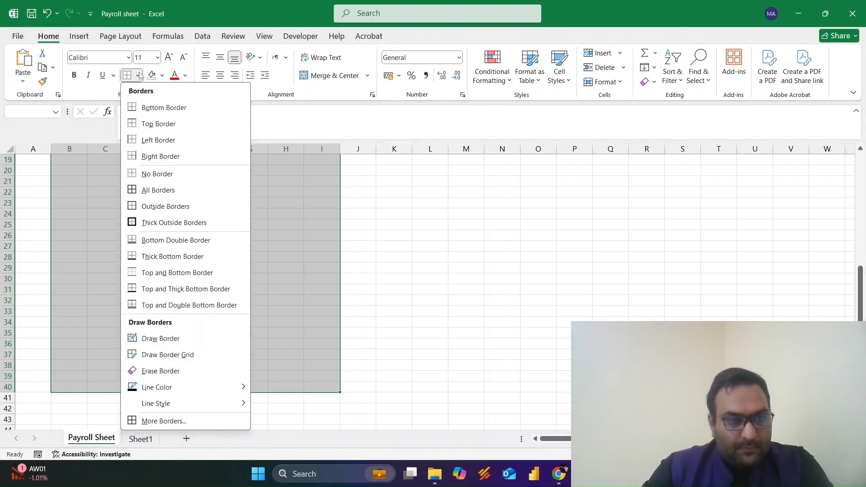
left_click(150, 223)
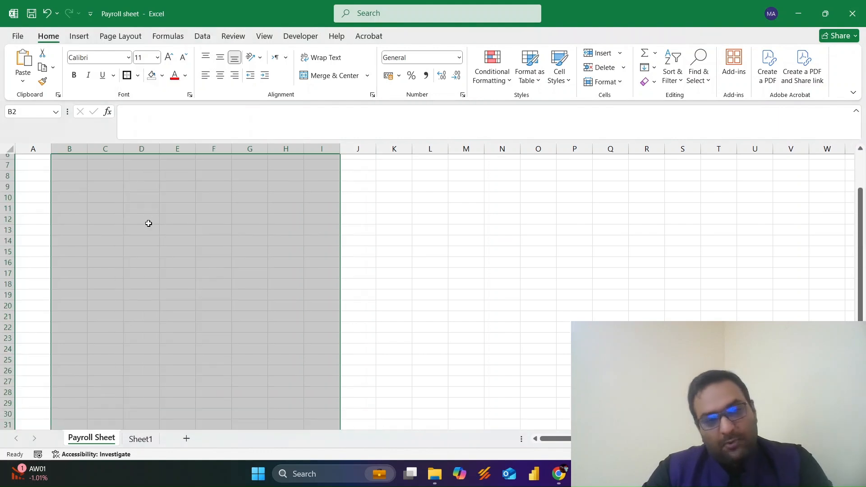
left_click(547, 314)
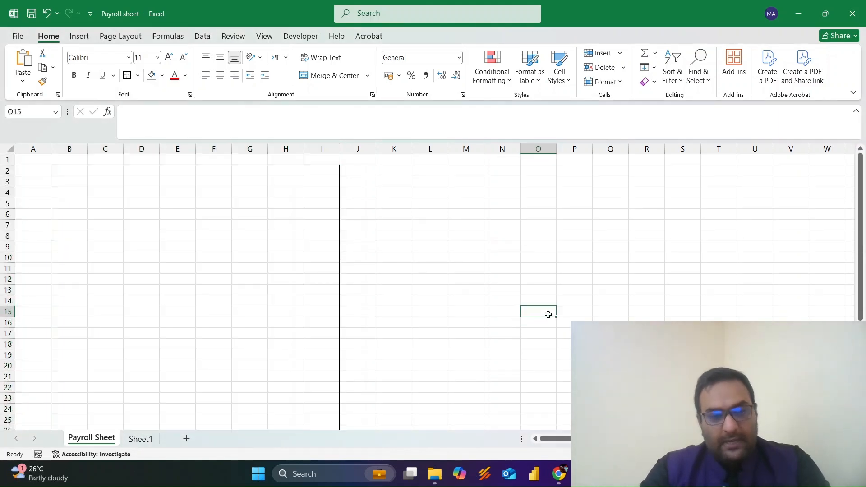
Hide the gridlines on the Payroll Sheet
key("alt+w")
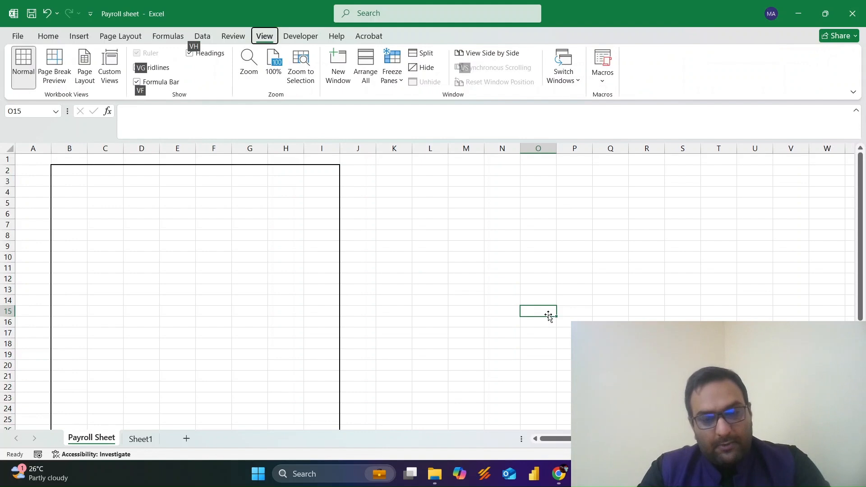
key("v")
key("g")
Merge and center the cells B2:I2 across the first row of the bordered area
key("Left")
key("Left")
key("Left")
key("Left")
key("Left")
key("Left")
key("Left")
key("Left")
key("Left")
key("Left")
key("Left")
key("Left")
key("Left")
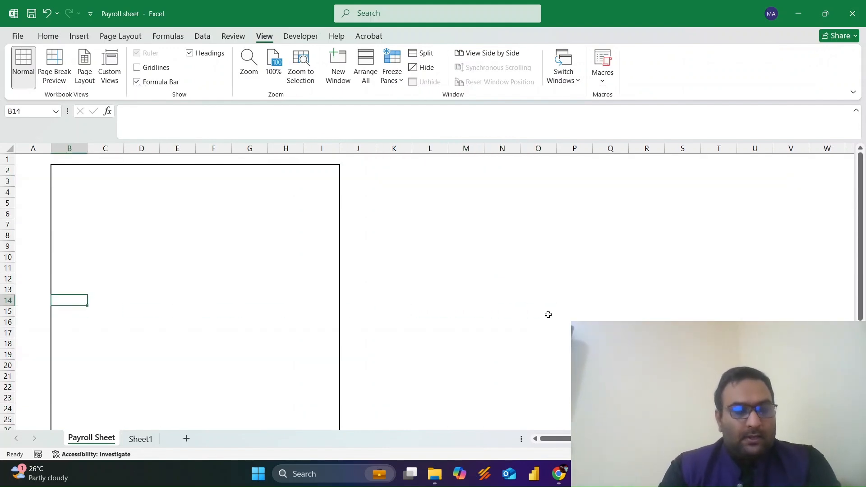
key("Up")
key("Up")
key("Up")
key("Up")
key("Up")
key("Up")
key("Up")
key("Up")
key("Up")
key("Up")
key("Up")
key("Up")
key("Up")
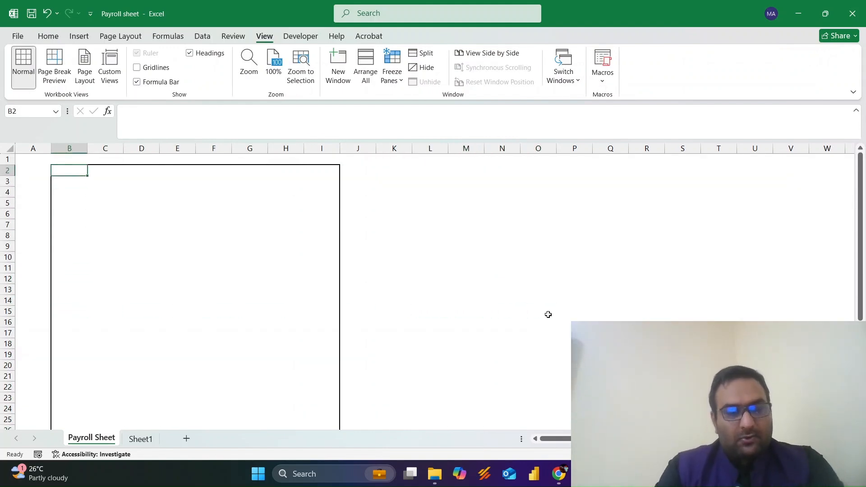
key("shift+Right")
key("shift+Right")
key("shift+Right")
key("shift+Right")
key("shift+Right")
key("shift+Right")
key("shift+Right")
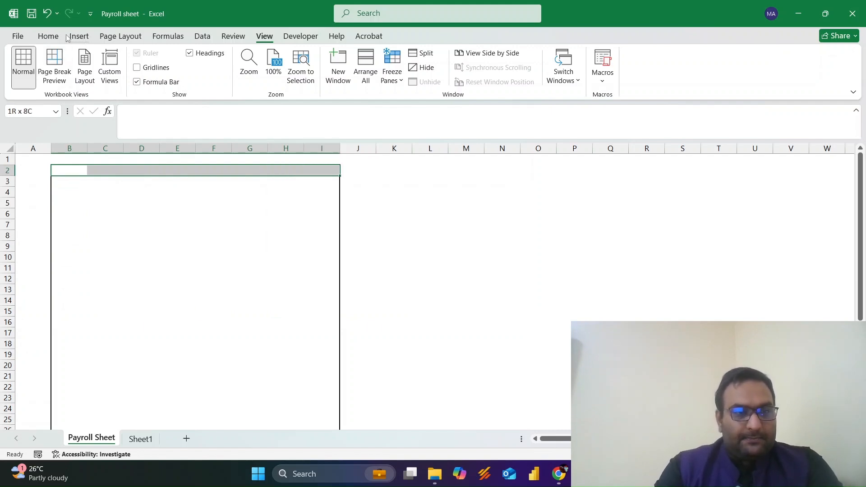
left_click(49, 37)
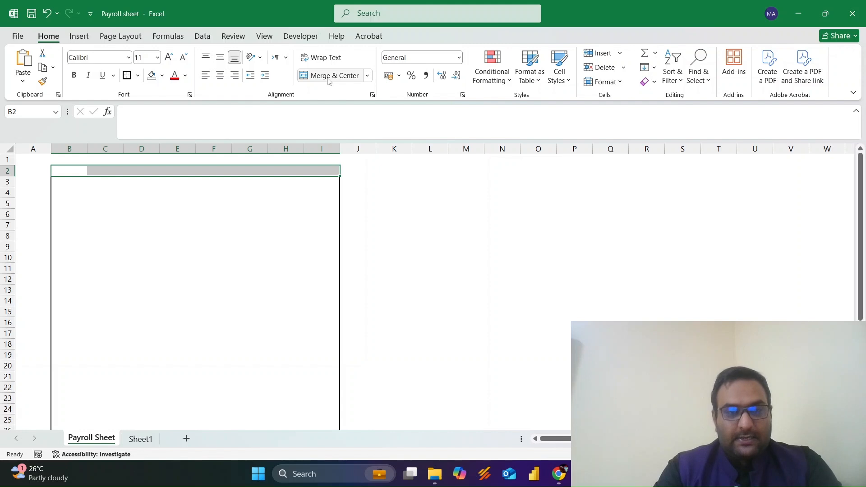
left_click(328, 77)
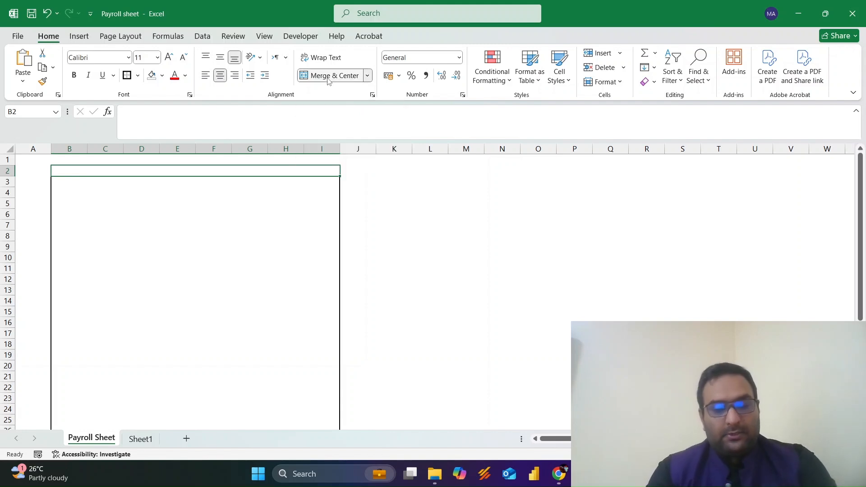
Set the height of row 2 to 30
key("alt+h")
key("o")
key("h")
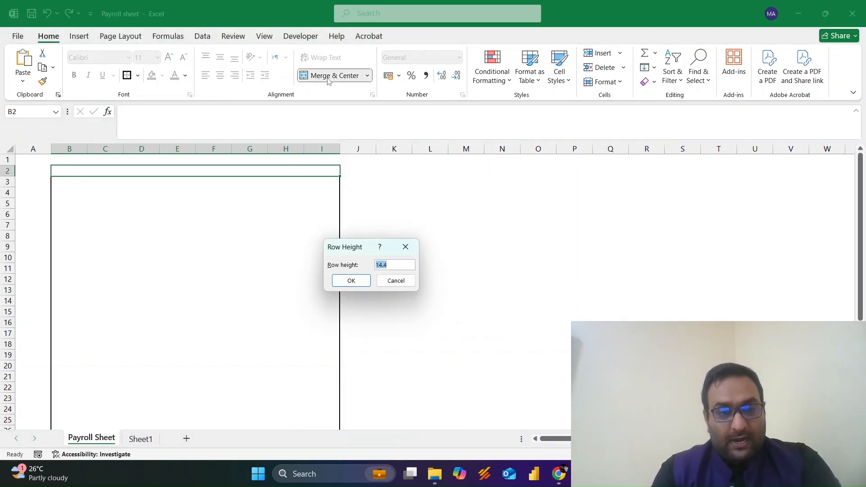
type("30")
key("Return")
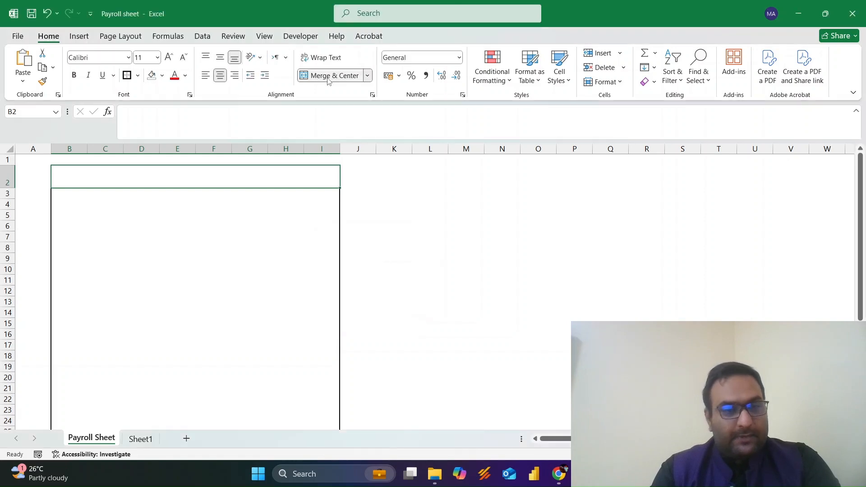
Enter the company title "Alpha Trading Company" in the merged cell B2
type("A")
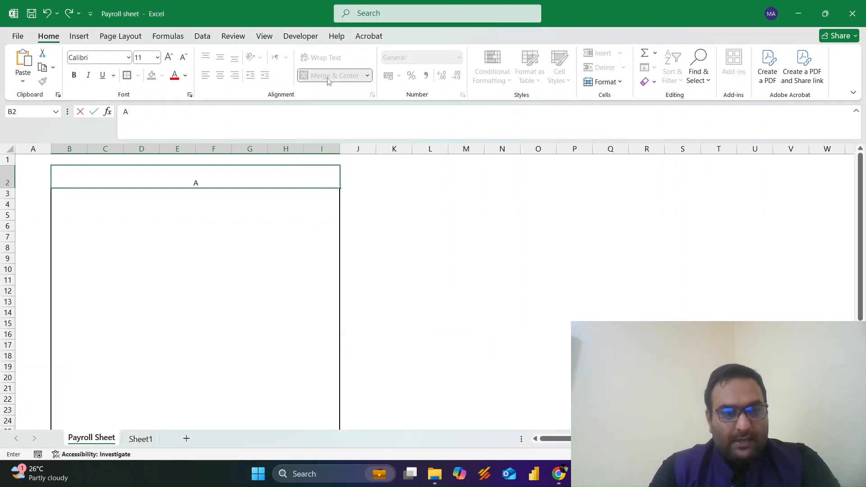
type("lpha")
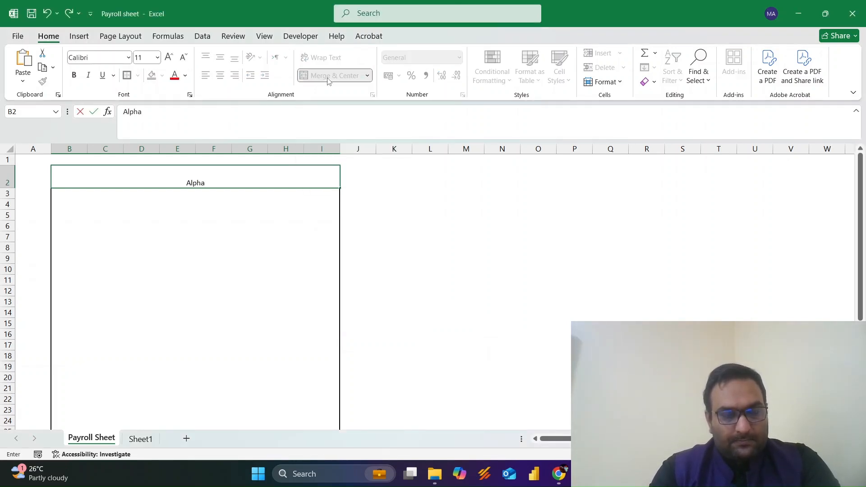
type(" trading")
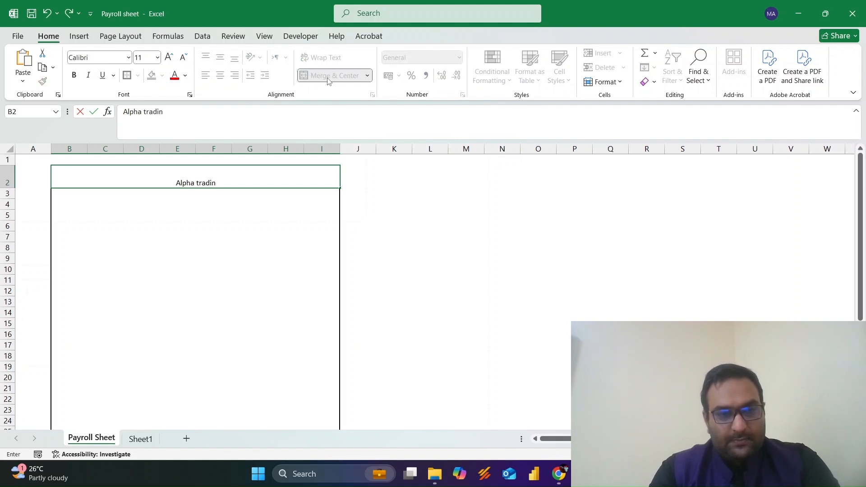
key("BackSpace")
key("BackSpace")
key("BackSpace")
key("BackSpace")
key("BackSpace")
key("BackSpace")
key("BackSpace")
key("BackSpace")
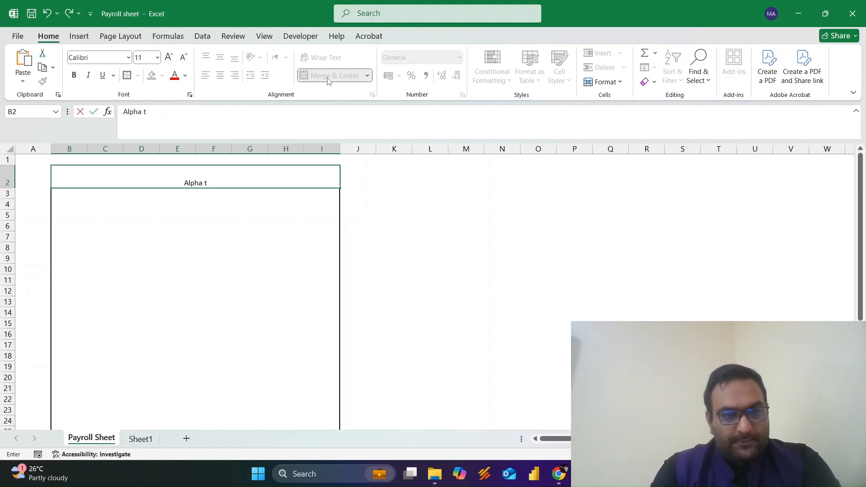
type("Trading Company")
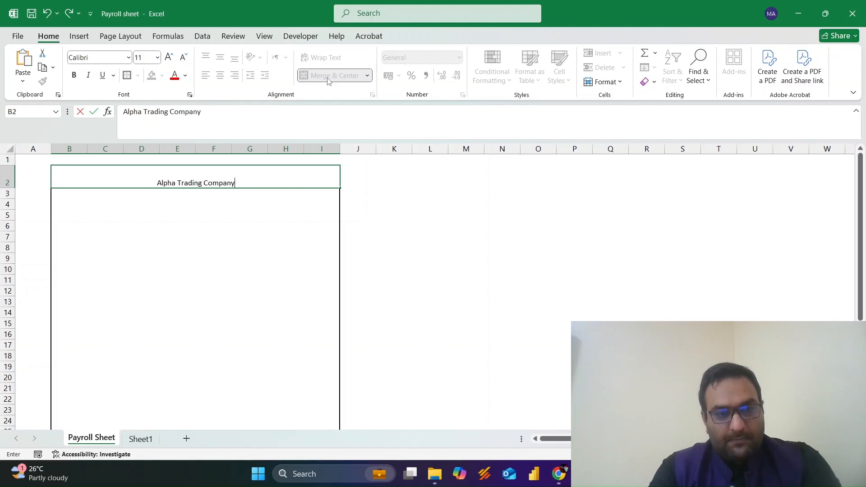
key("ctrl+Return")
Align the company title in B2 vertically to the middle and make it bold
key("alt+h")
key("a")
key("m")
key("ctrl+b")
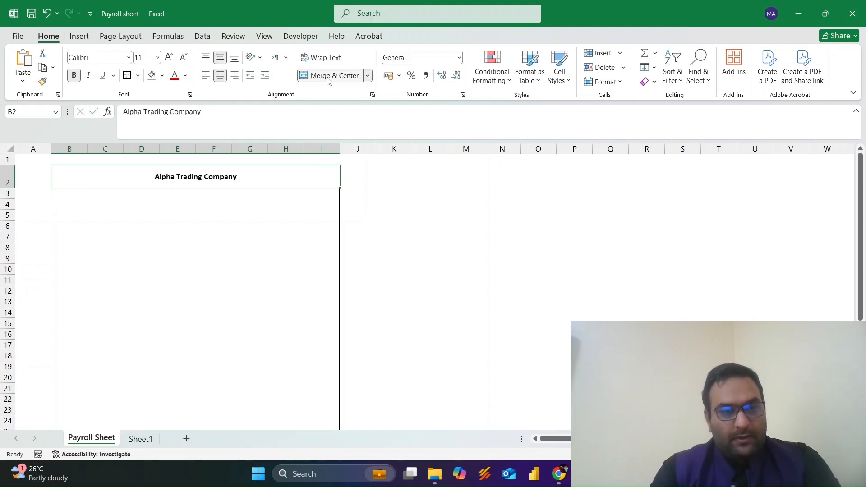
key("alt+h")
key("h")
key("Escape")
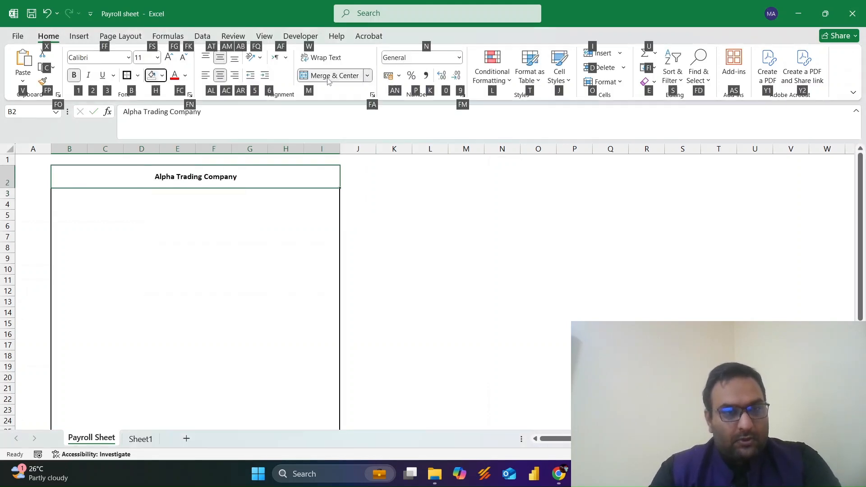
key("Escape")
key("Escape")
key("alt+h")
key("h")
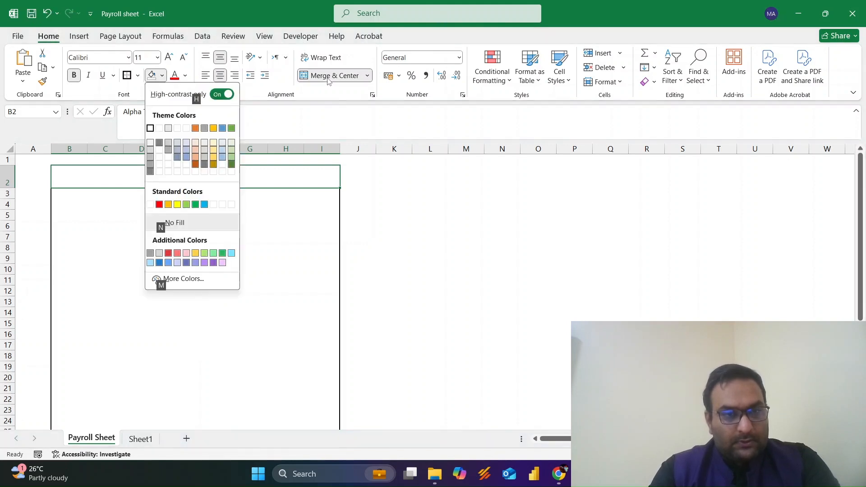
key("Escape")
key("Escape")
key("Escape")
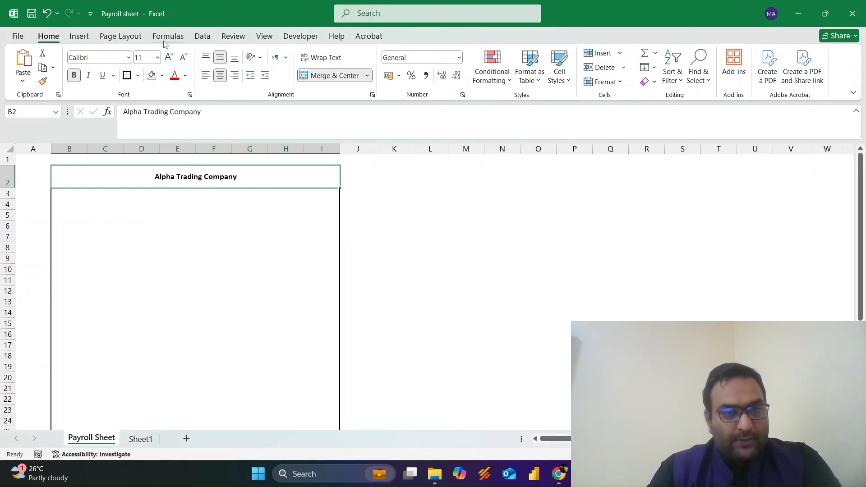
Fill the merged company title cell B2 with a light blue color and apply all borders to it
left_click(164, 77)
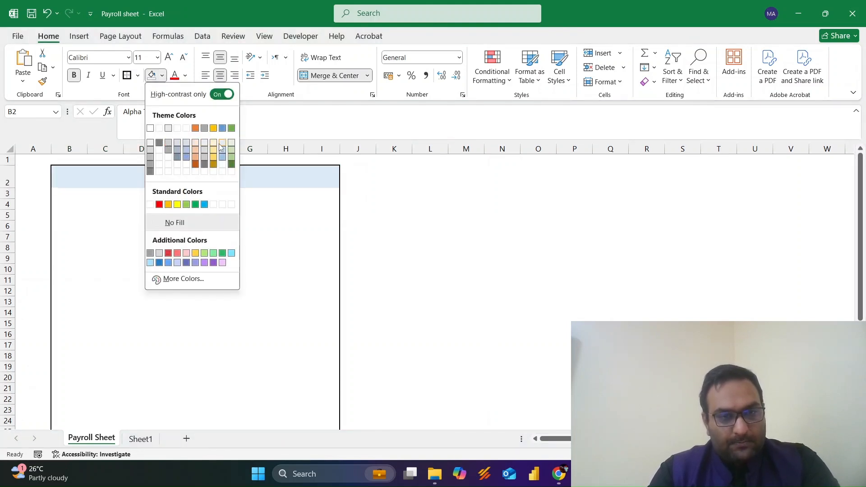
left_click(221, 143)
key("alt+h")
key("b")
key("a")
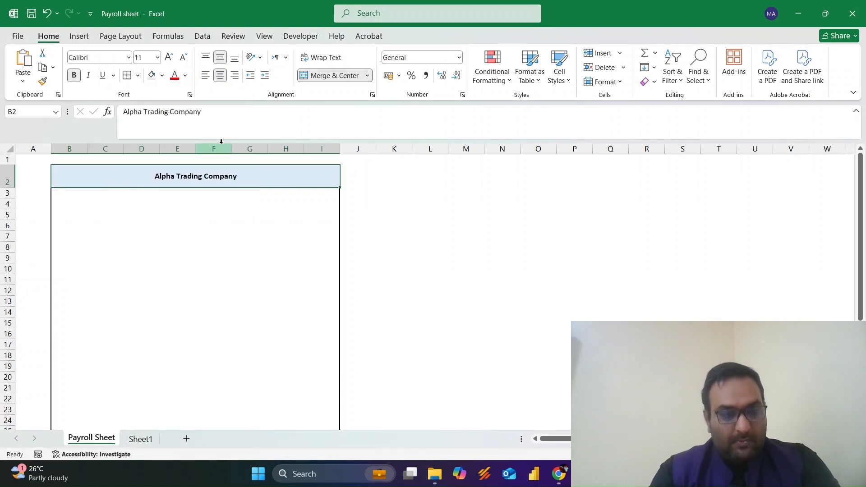
Merge and center the cells B4:I4 below the company title
key("Down")
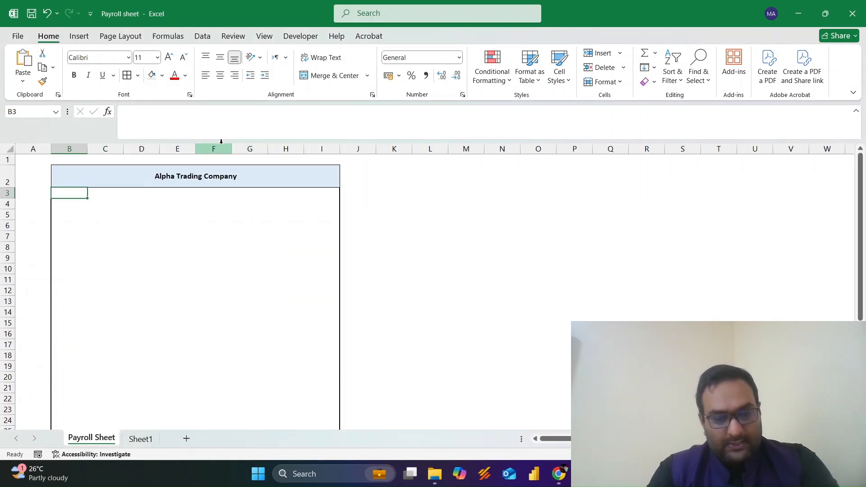
key("Down")
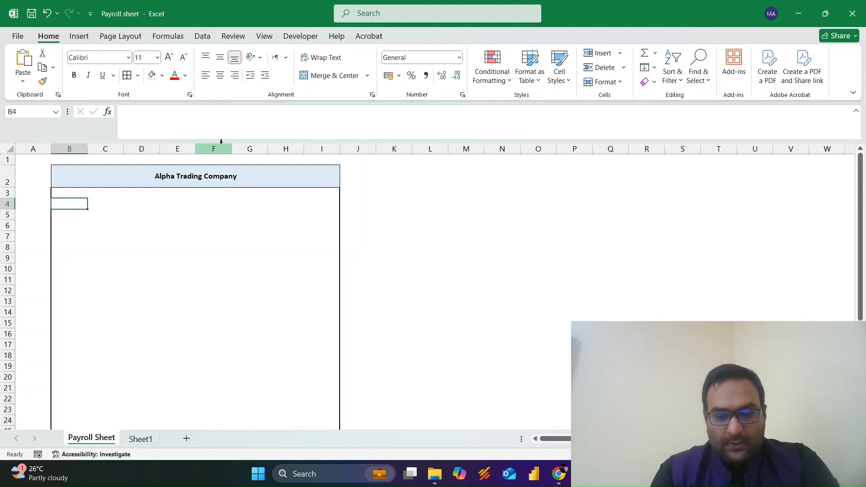
key("shift+Right")
key("shift+Right")
key("shift+Right")
key("shift+Right")
key("shift+Right")
key("shift+Right")
key("shift+Right")
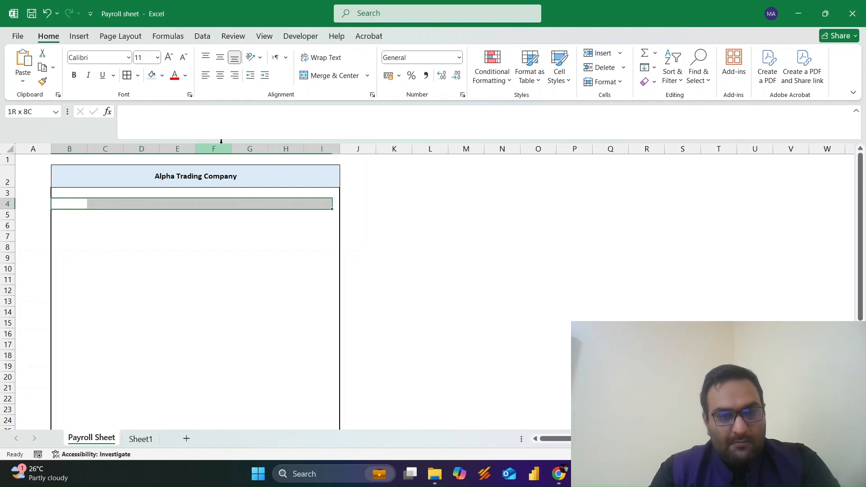
left_click(327, 75)
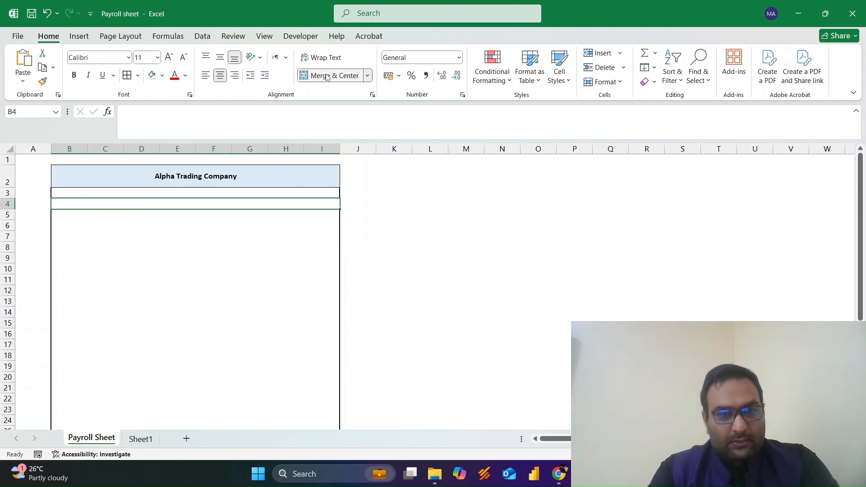
Enter the heading "Payroll Slip" in the merged cell B4 and make it bold
type("Payroll S")
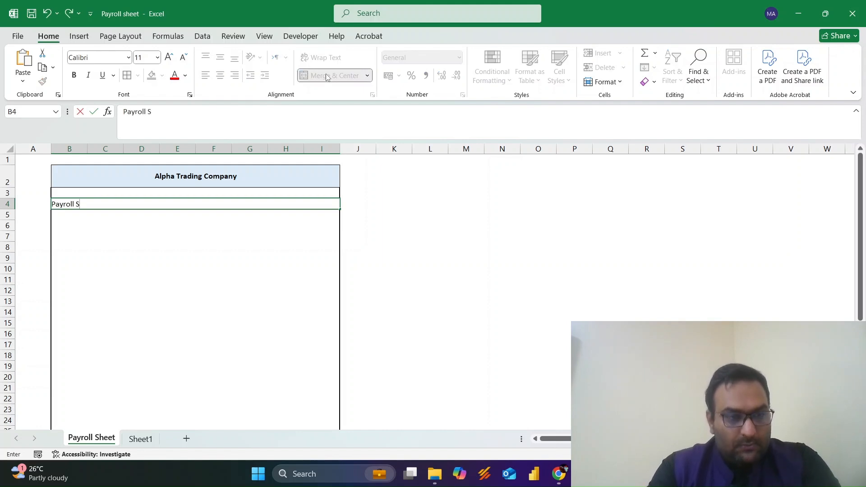
type("lip")
key("Return")
key("Up")
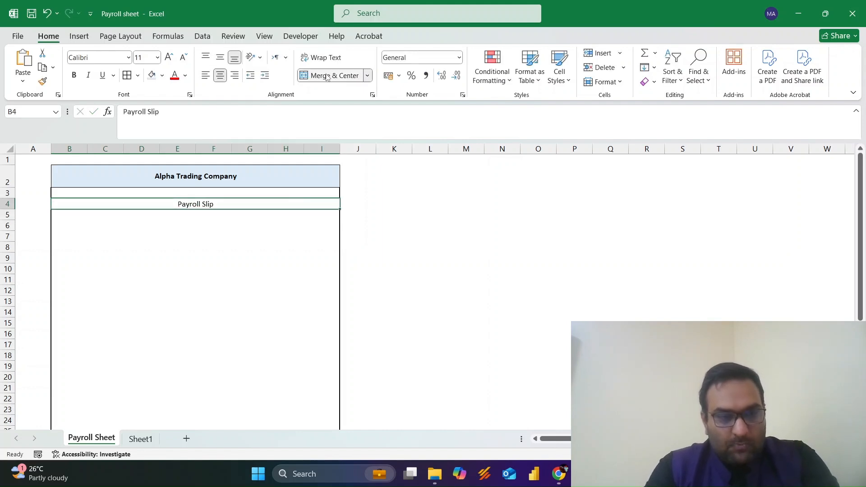
key("ctrl+b")
Apply a thick outside border around the merged Payroll Slip heading in row 4
key("alt")
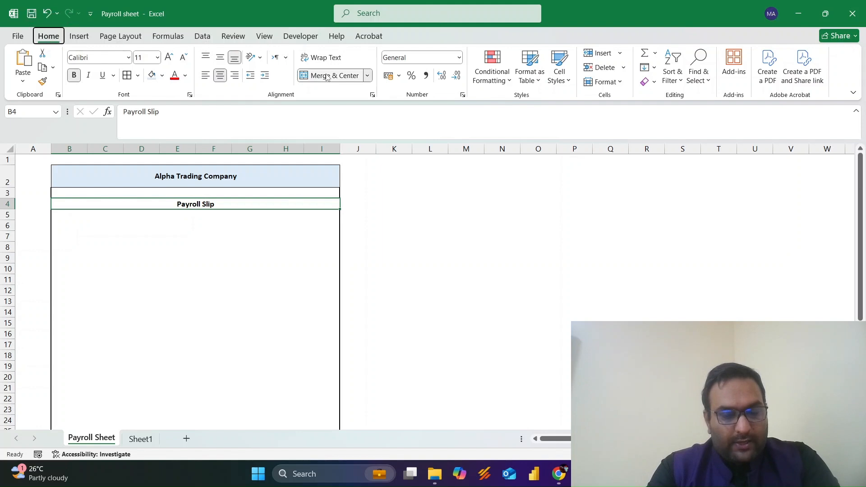
key("h")
key("b")
key("t")
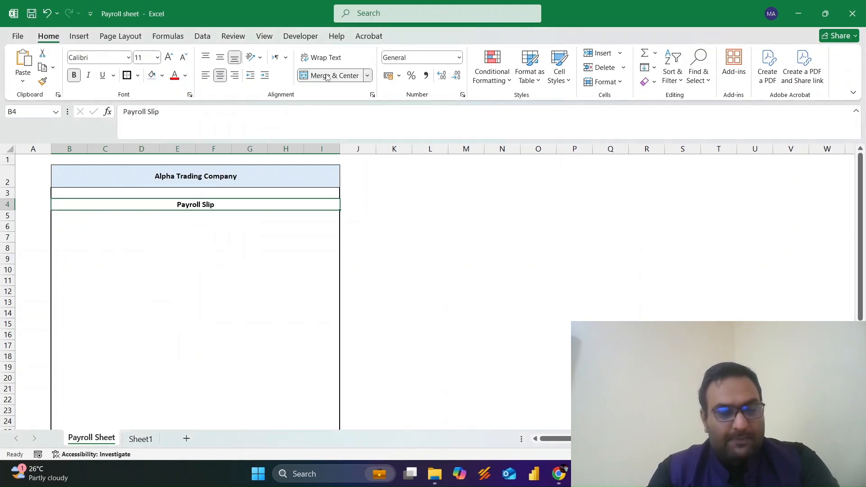
left_click(145, 245)
scroll(146, 245, "down", 1)
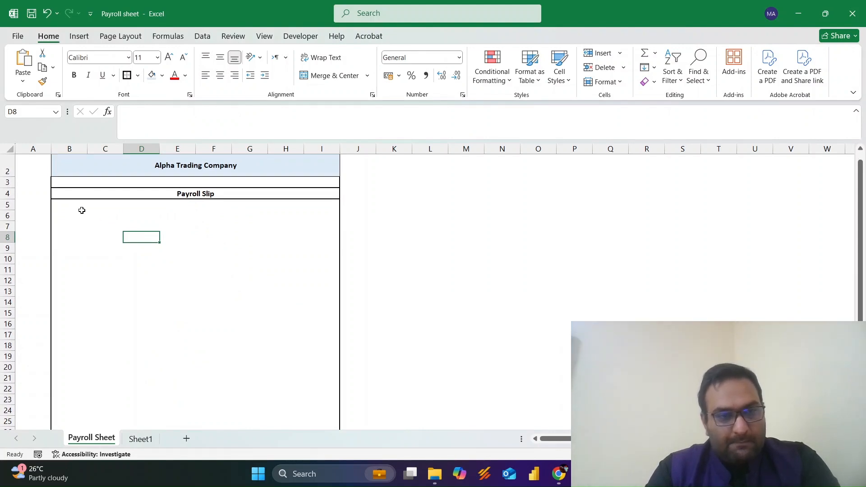
Insert the company logo picture from the device's Payroll folder at cell B5
left_click(81, 211)
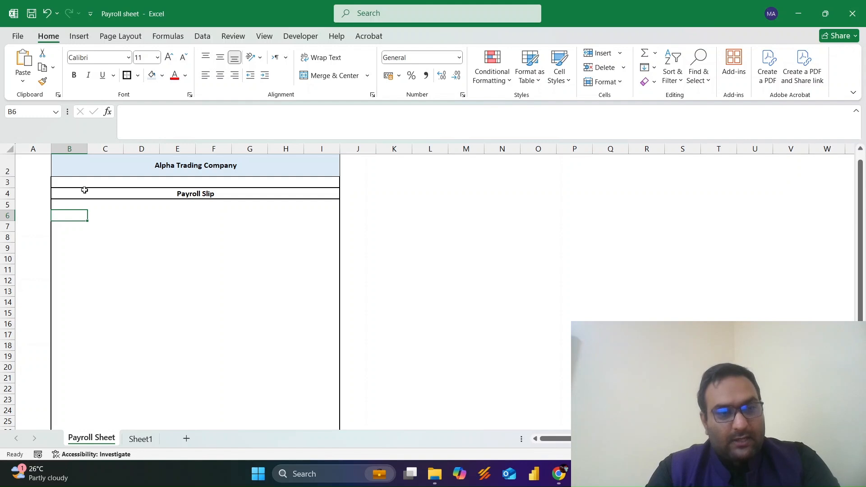
left_click(69, 206)
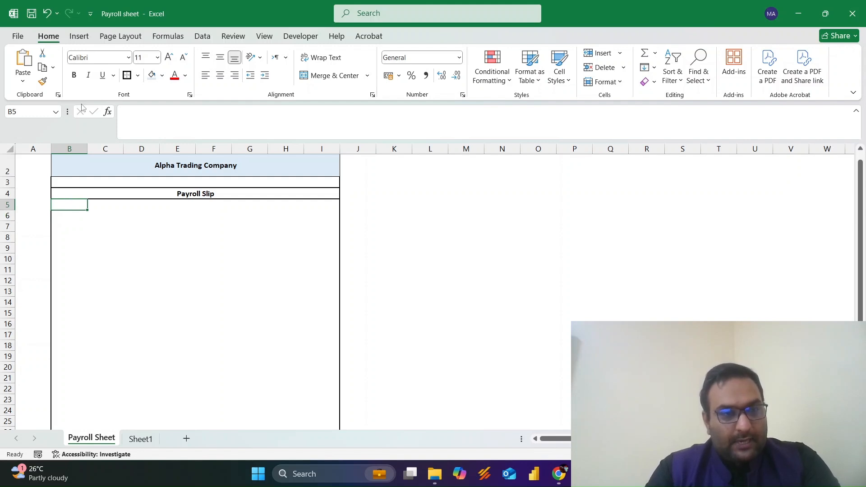
left_click(79, 36)
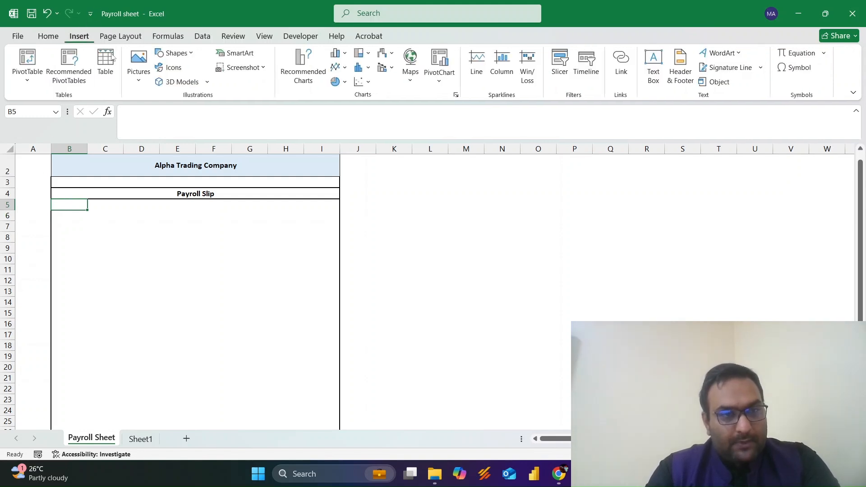
left_click(143, 82)
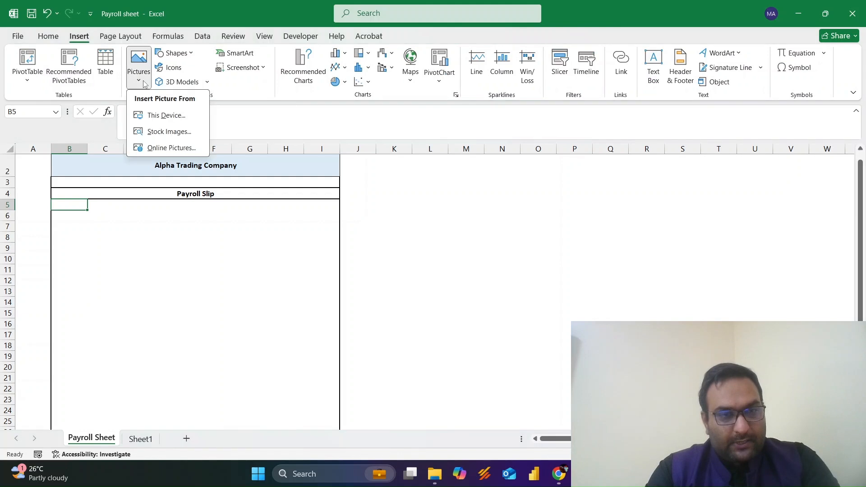
left_click(156, 120)
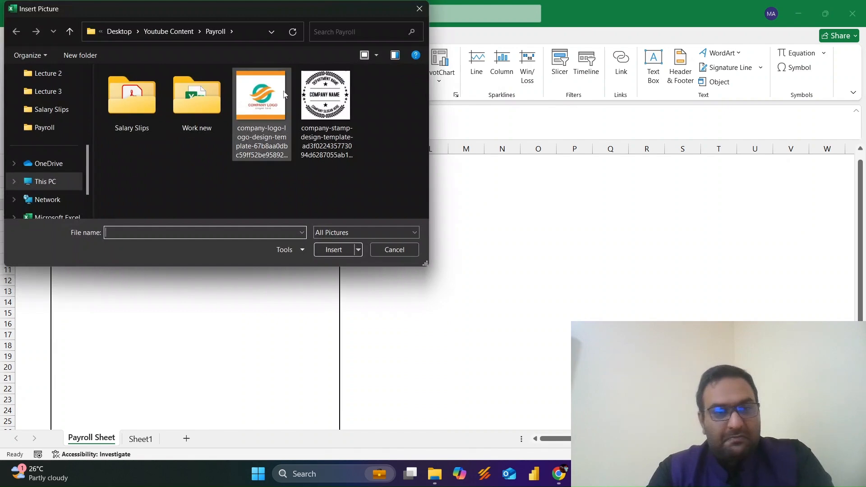
double_click(278, 96)
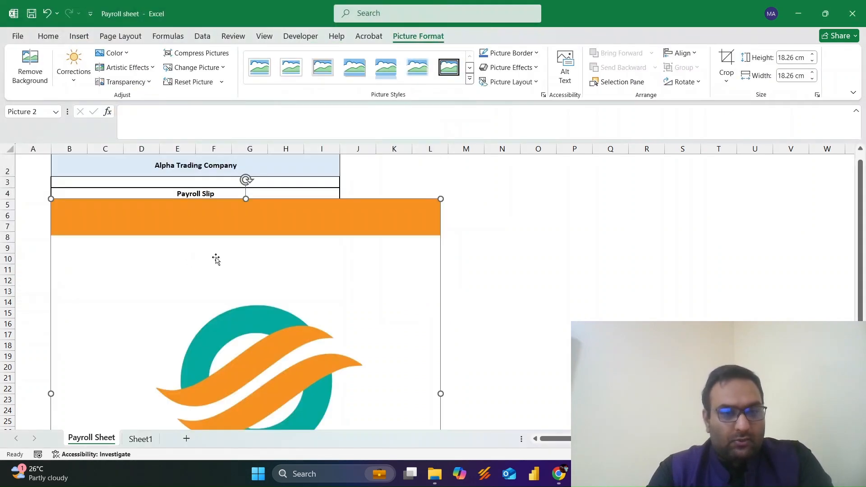
Shrink the company logo to about 3.75 cm wide and place it below the Payroll Slip heading, spanning rows 5 to 11
left_click_drag(331, 352, 321, 313)
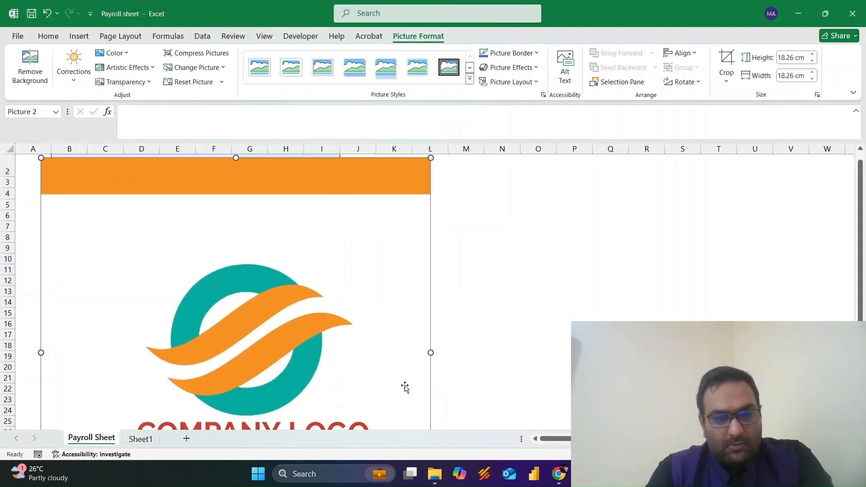
left_click_drag(431, 353, 310, 353)
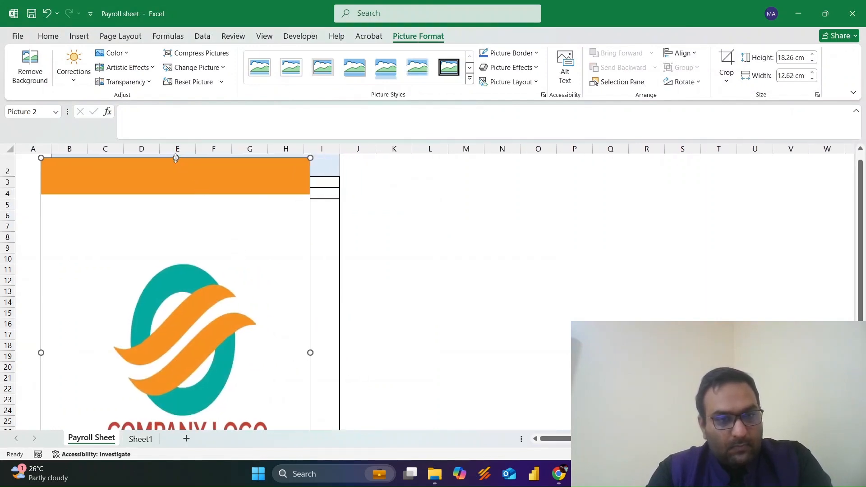
left_click_drag(178, 161, 187, 243)
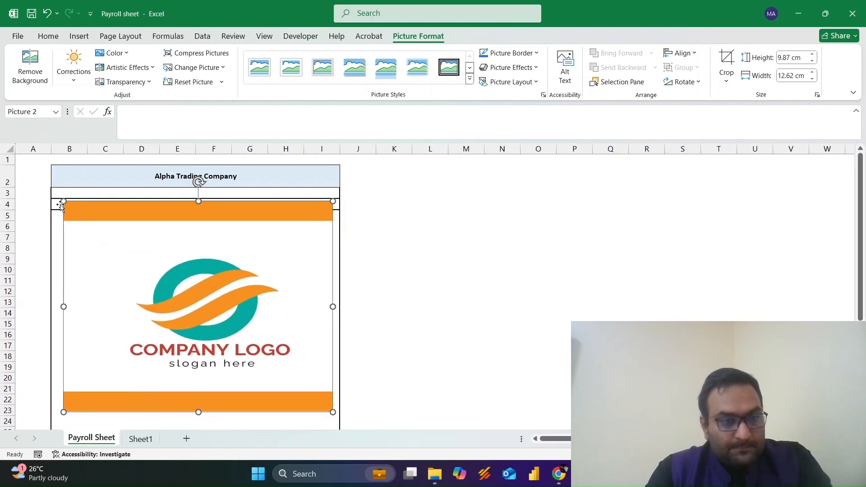
left_click_drag(63, 201, 68, 231)
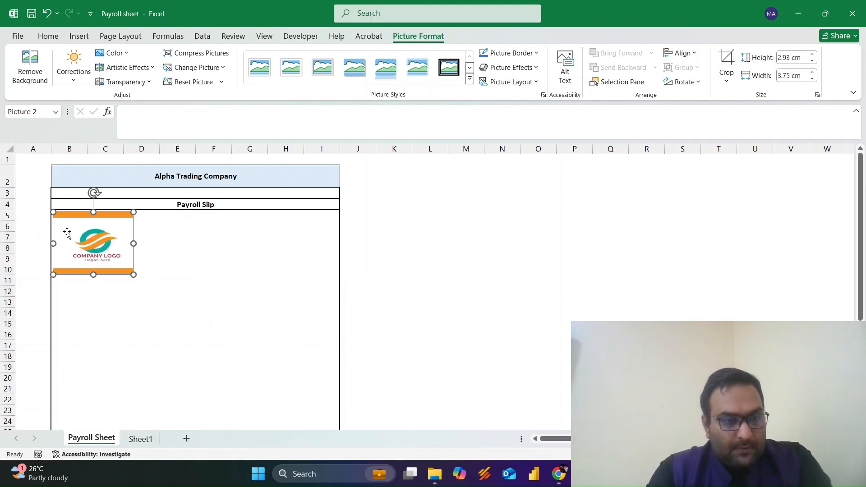
left_click_drag(90, 275, 102, 261)
Widen column B so the company logo fits entirely inside it
left_click(152, 227)
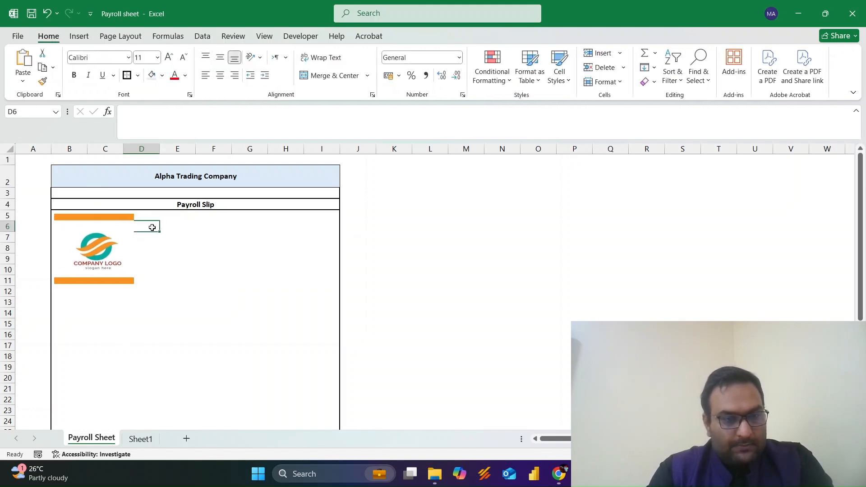
key("Left")
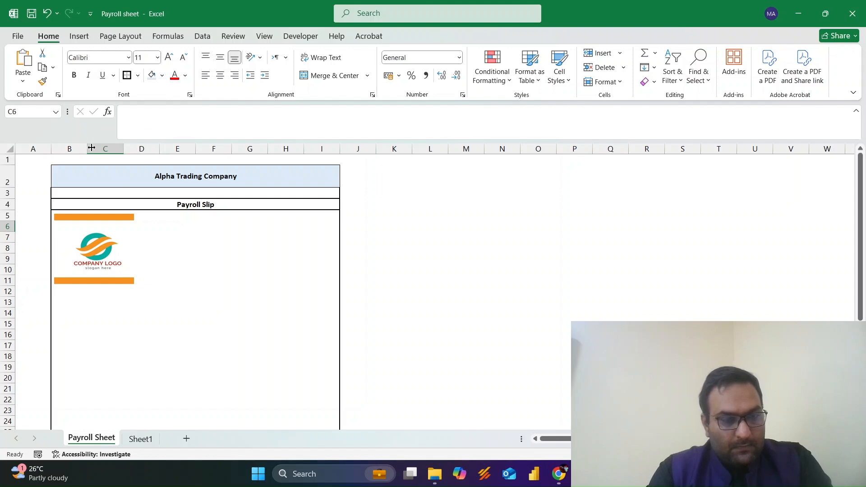
left_click_drag(91, 148, 141, 151)
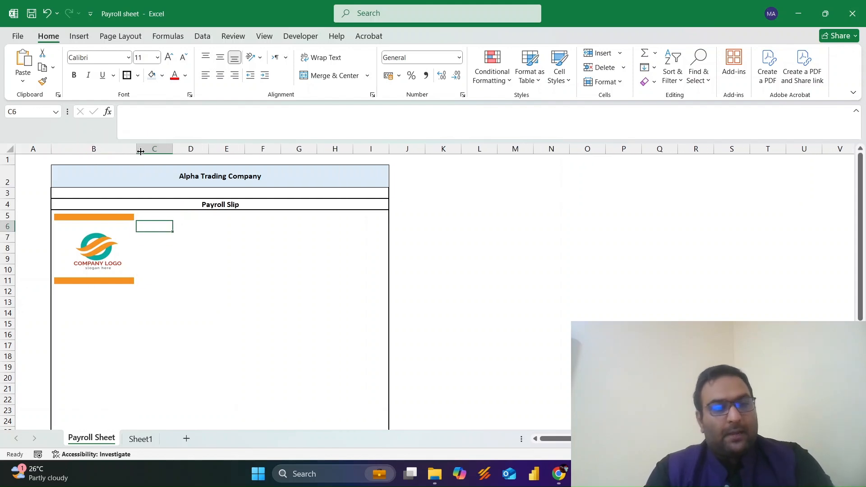
Enter the label "Employee Code" in C6 and autofit the width of column C
type("Em")
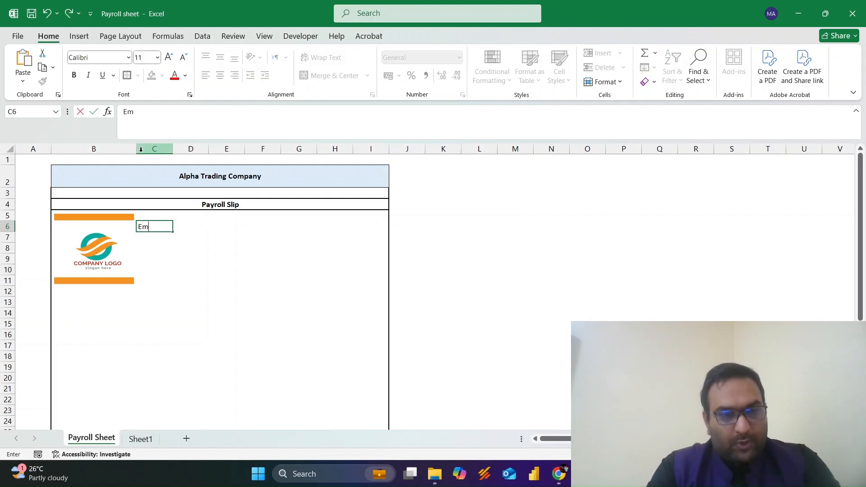
type("ployee Code")
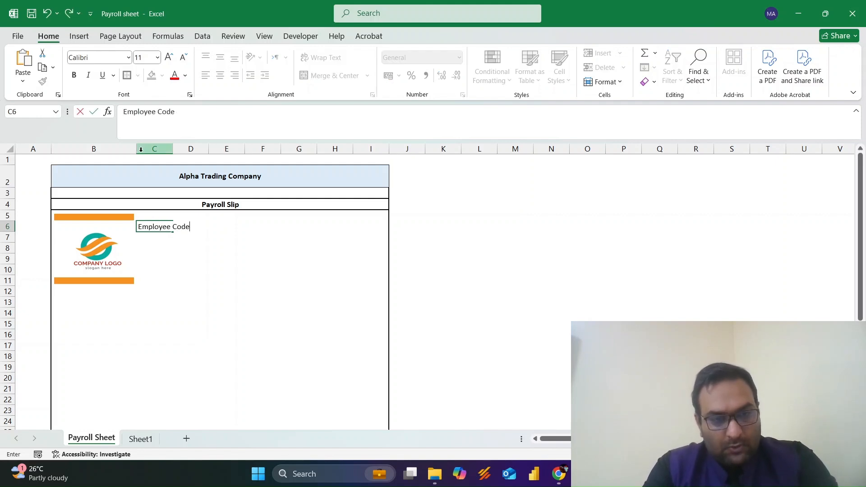
key("Return")
key("Up")
key("alt+h")
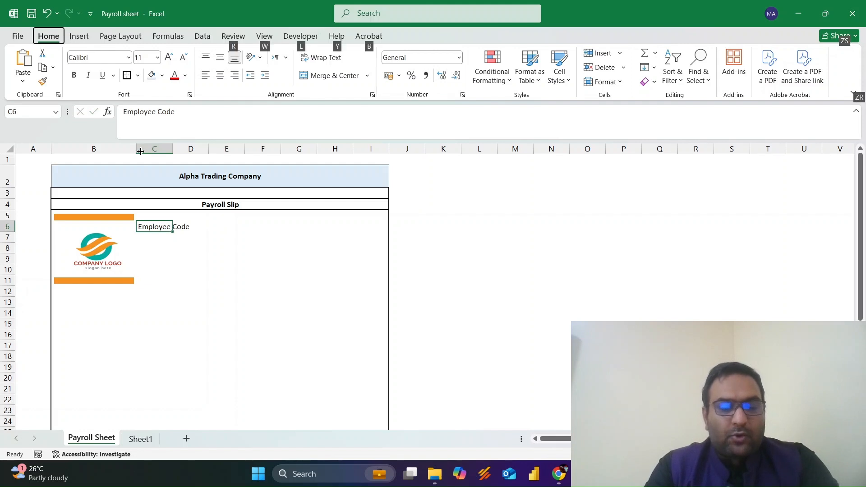
key("o")
key("i")
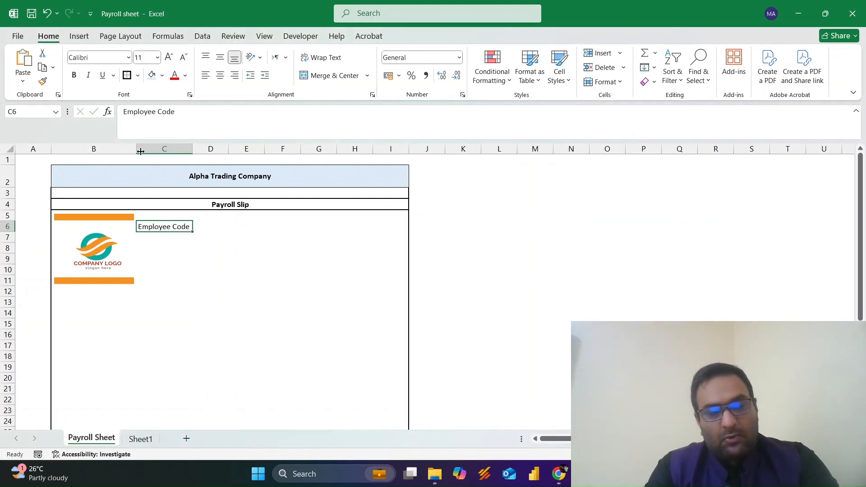
Make the Employee Code label in C6 bold and autofit column C to the bold text
key("ctrl+b")
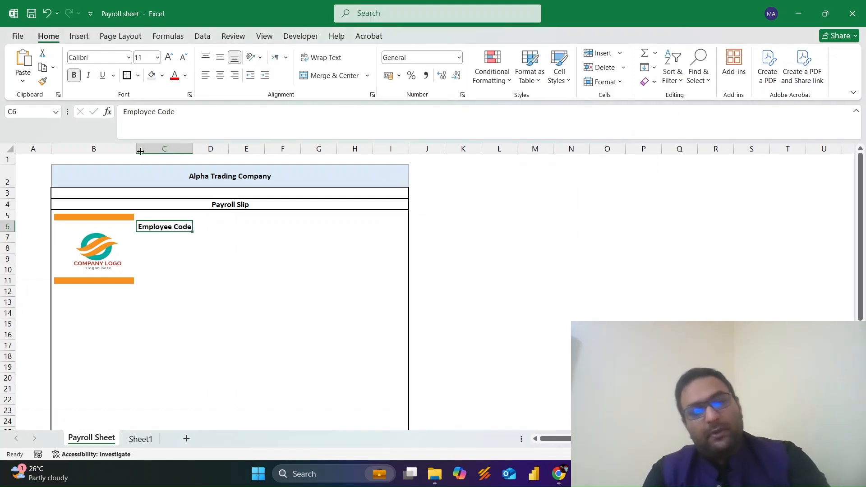
key("alt+h")
key("o")
key("i")
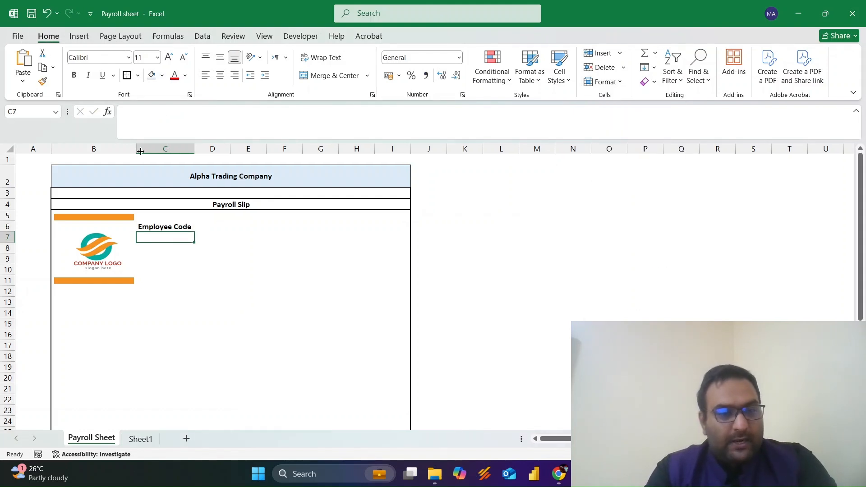
Set the height of row 6 to 15
key("alt+h")
type("oh")
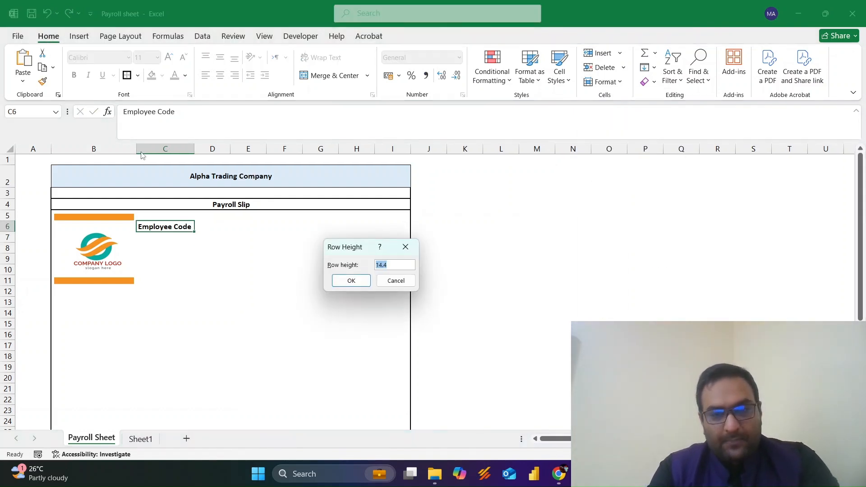
type("16")
key("Return")
Check the row height settings of rows 6 and 7
key("alt+h")
key("o")
key("h")
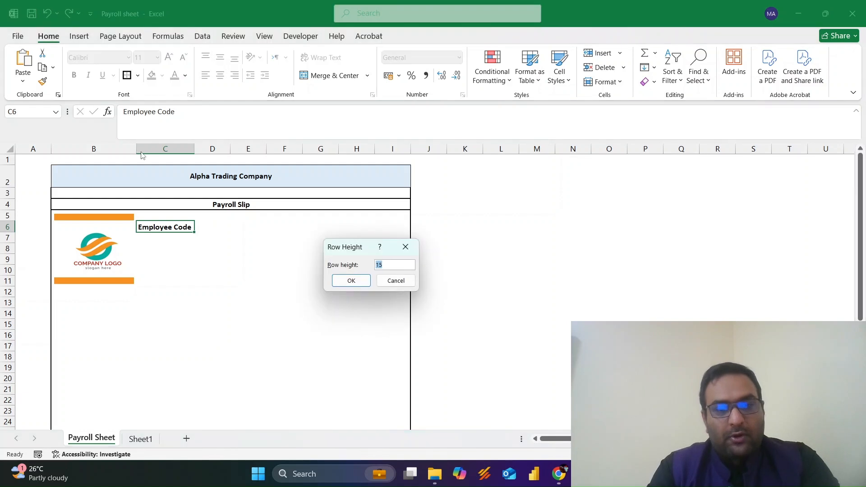
key("Return")
key("Down")
key("alt+h")
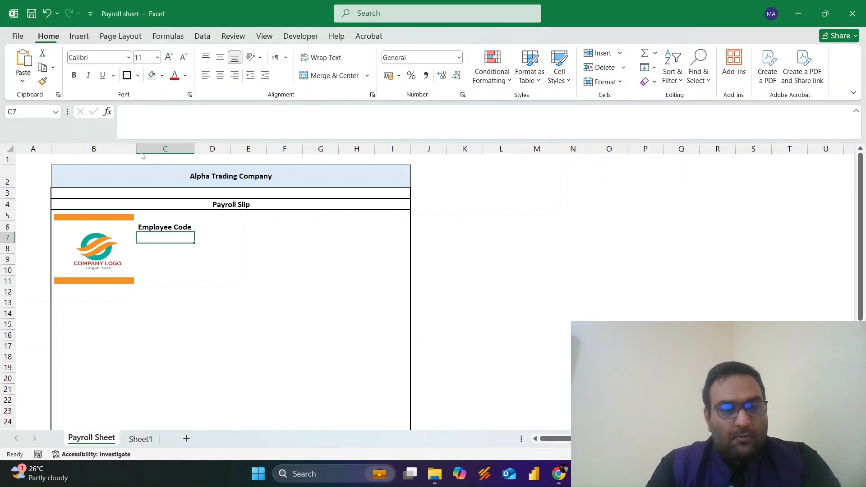
key("o")
key("h")
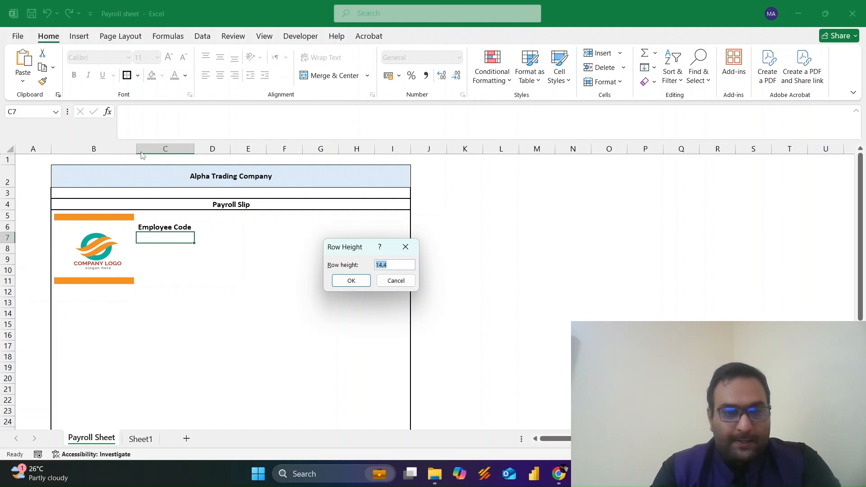
key("Escape")
key("Up")
key("F2")
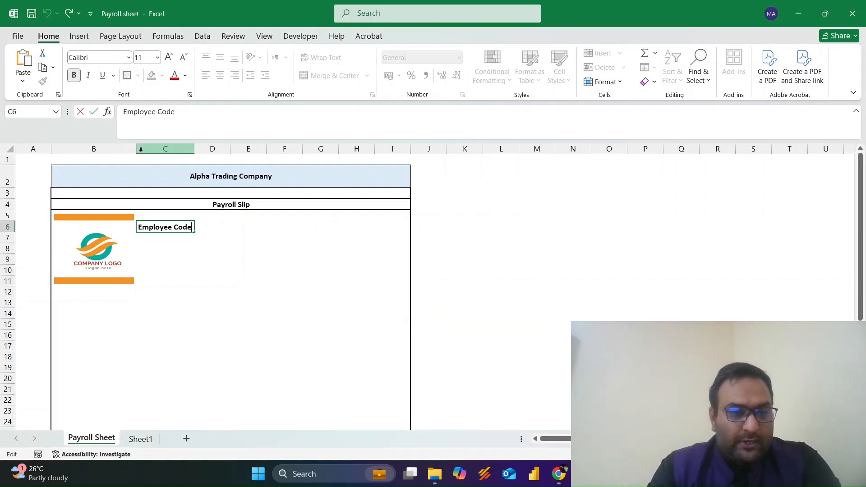
key("Return")
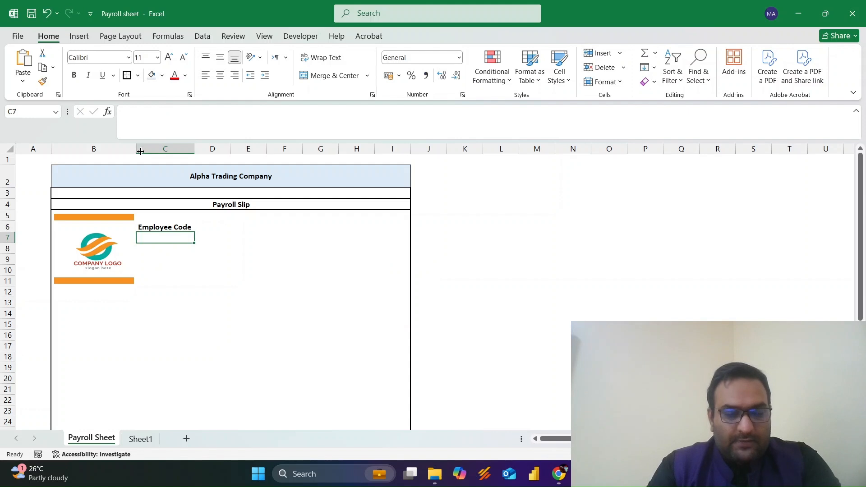
Set the height of the spacer row 7 to 2
key("alt")
type("hoh")
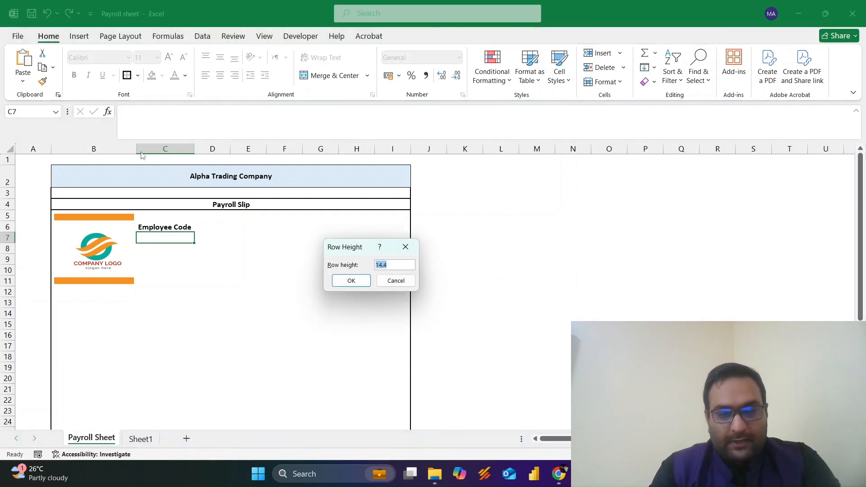
type("2")
key("Escape")
key("alt+h")
key("o")
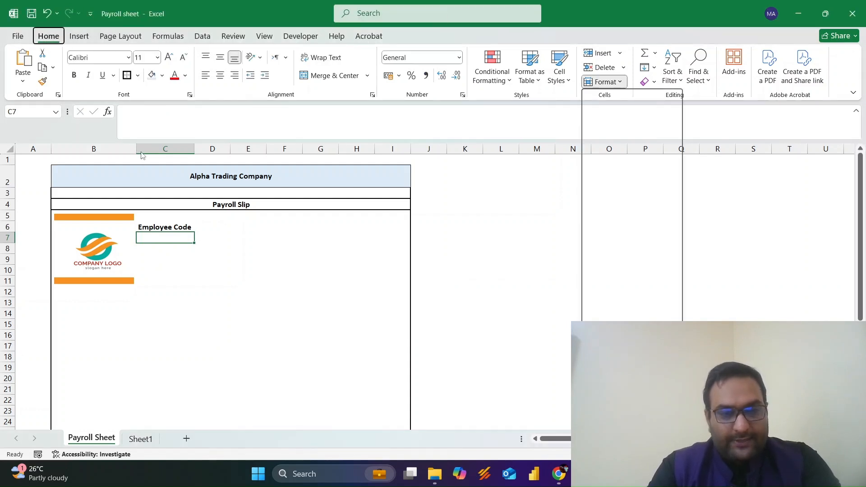
type("h0")
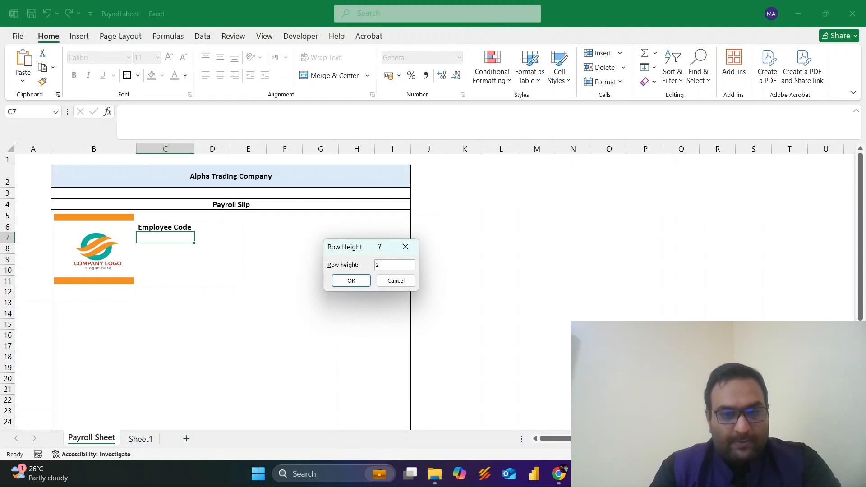
key("Return")
key("Down")
key("Up")
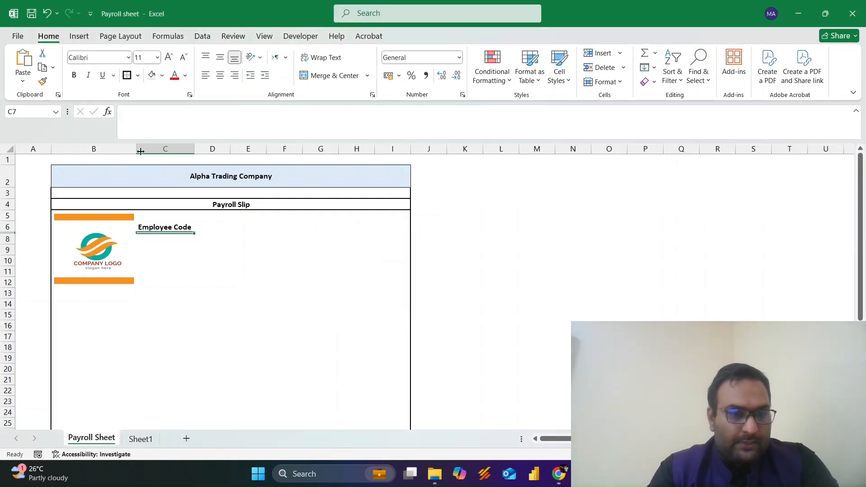
Copy the Employee Code label from C6 to C8 and change the copy to "Employee Name"
key("Down")
key("Up")
key("ctrl+c")
key("Down")
key("Down")
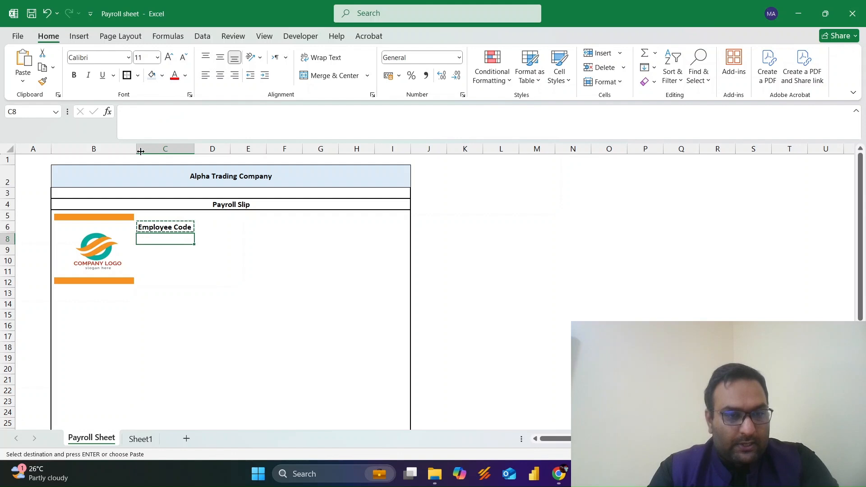
key("Return")
key("F2")
key("BackSpace")
key("BackSpace")
key("BackSpace")
key("BackSpace")
type("Name")
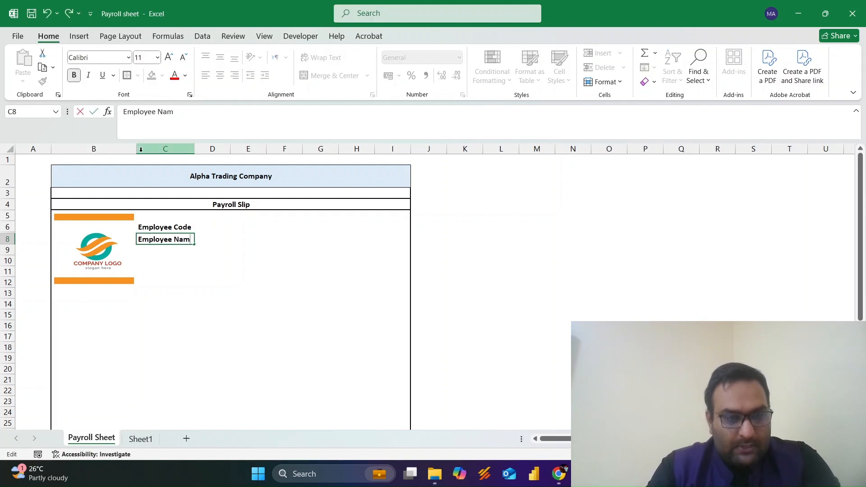
key("Return")
Autofit column C to the Employee Name label
key("Up")
key("alt+h")
key("o")
key("i")
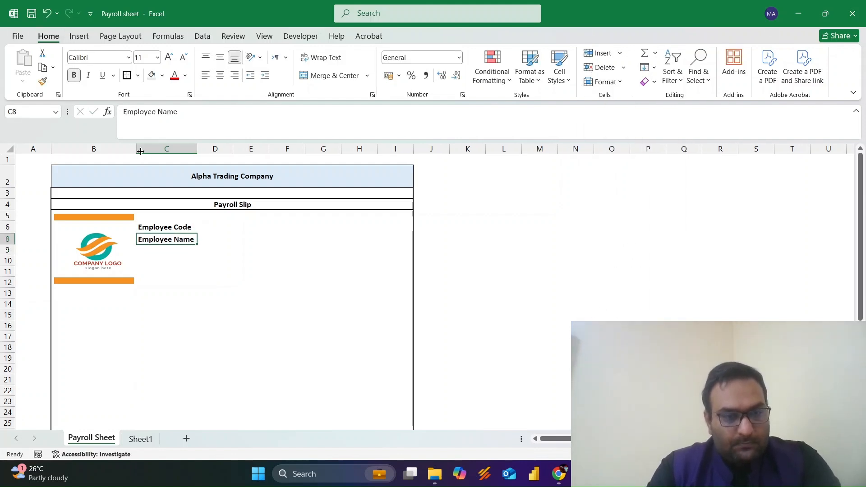
Set the height of row 7, between the Employee Code and Employee Name labels, to 5
key("Down")
key("Down")
key("Up")
key("Up")
key("Up")
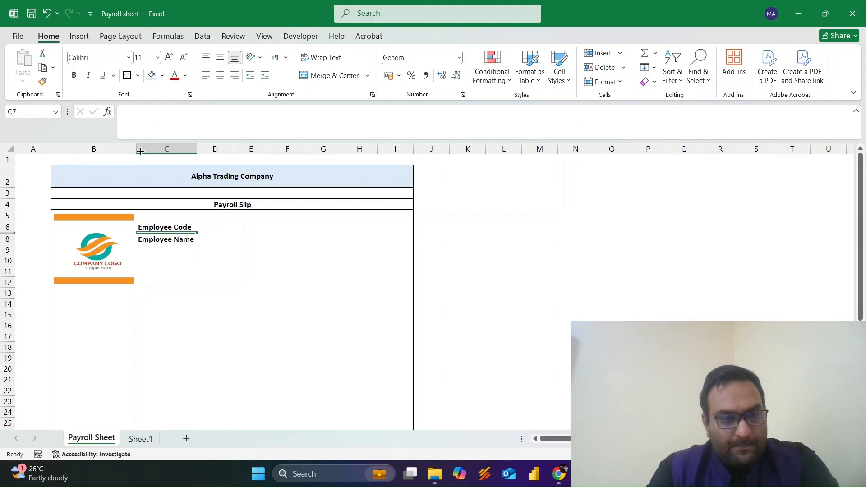
key("alt")
type("hoh5")
key("Return")
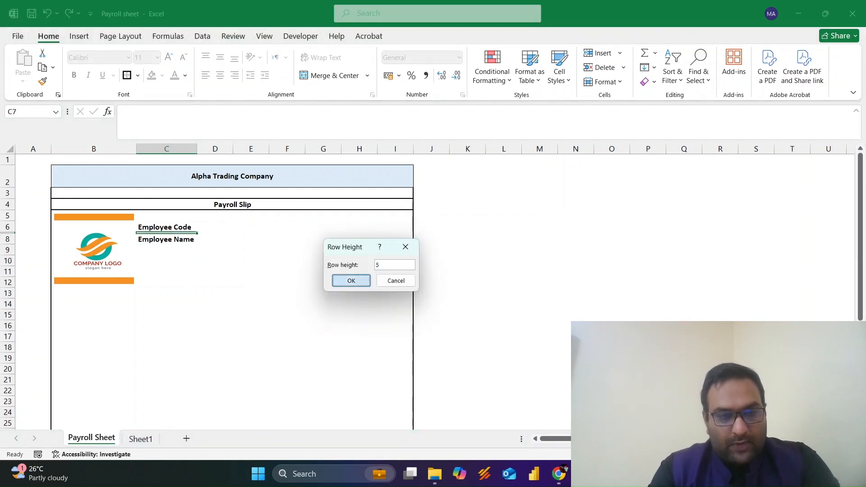
Set the height of row 9, below the Employee Name label, to 5
key("Down")
key("Down")
key("Up")
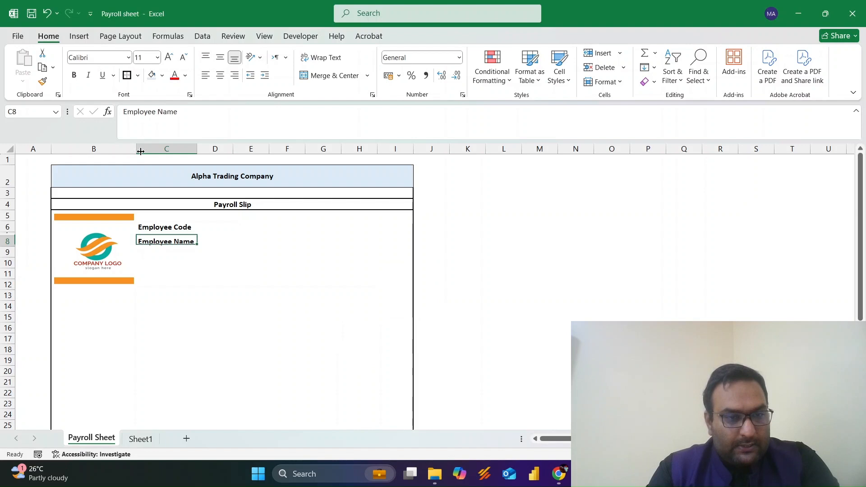
key("Down")
key("alt")
type("hoh5")
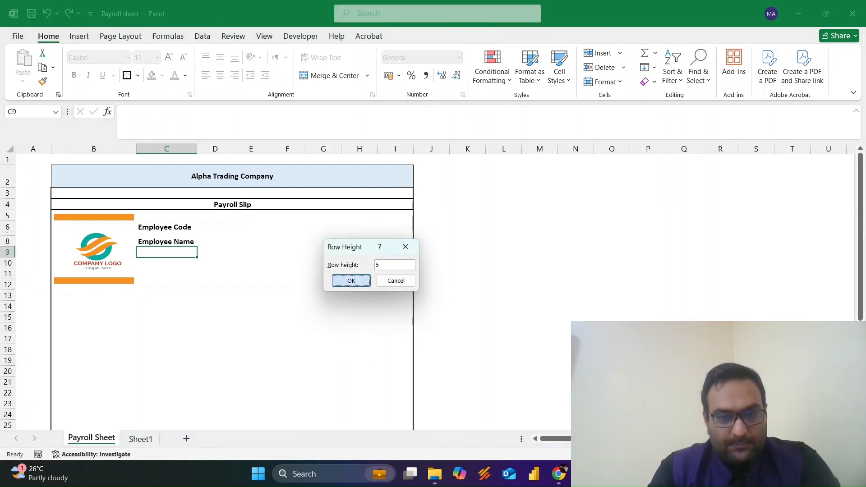
key("Return")
Enter the label "Salary Month" in C10 and make it bold
key("Down")
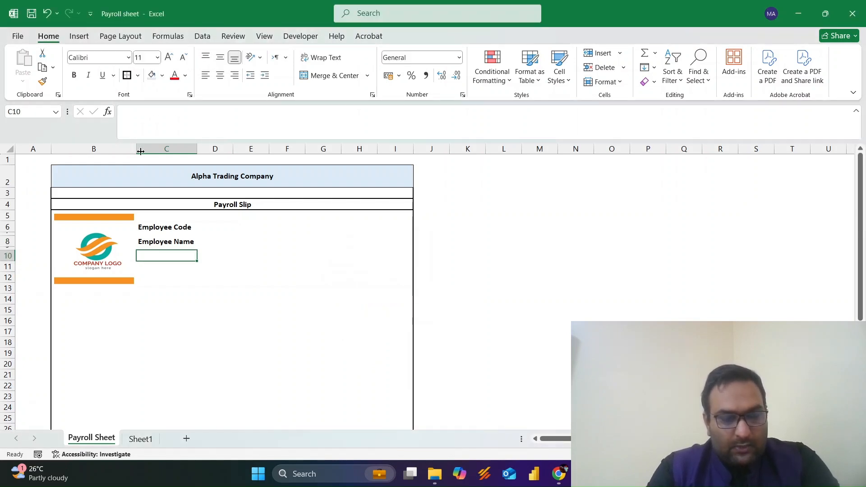
type("S")
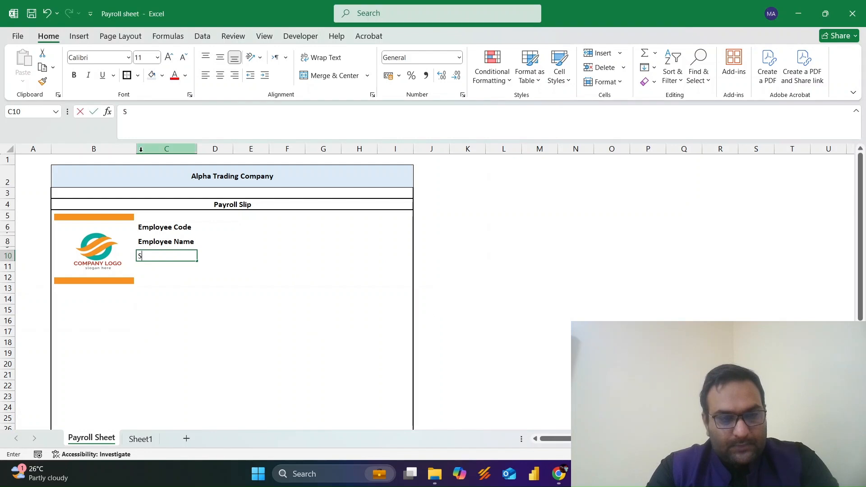
type("alary Month")
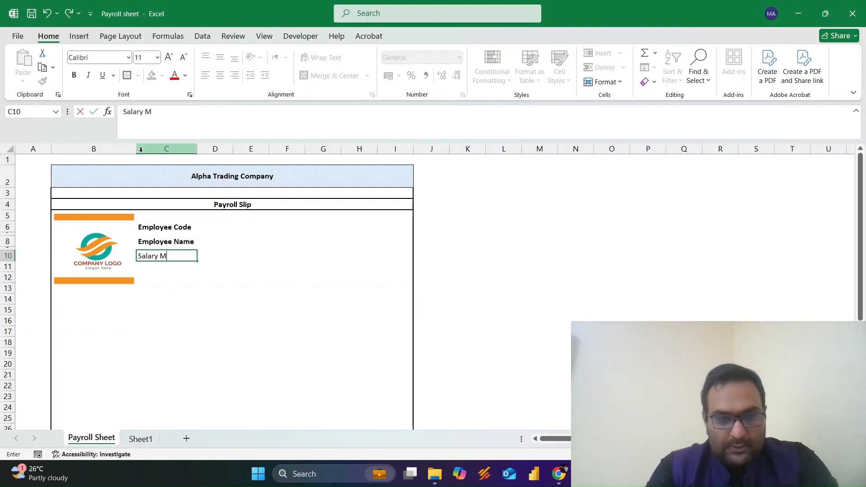
key("Return")
key("Up")
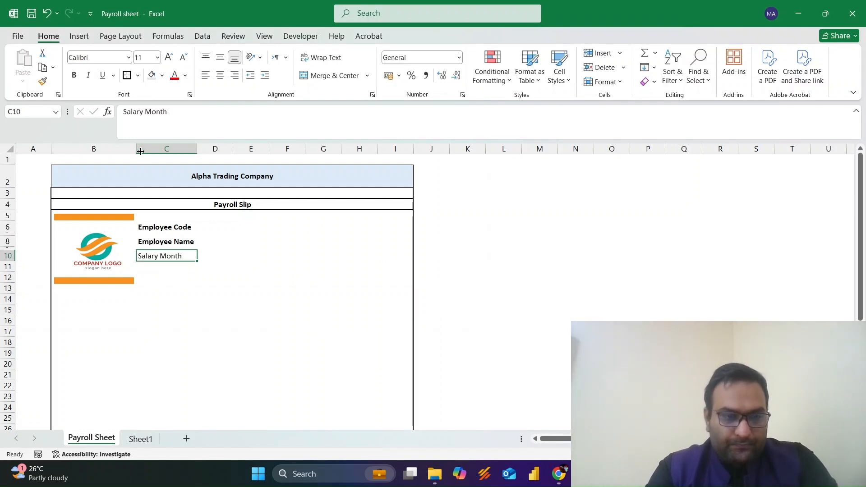
key("ctrl+b")
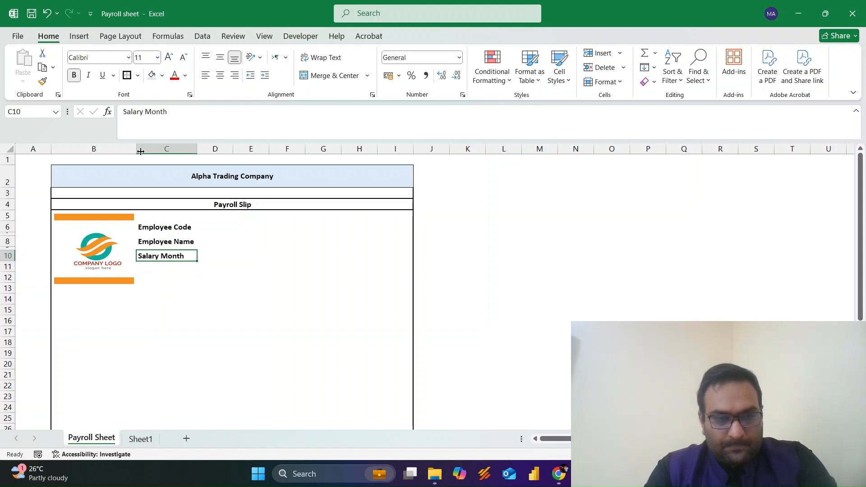
Enter the label "Department" in F6, on the same row as Employee Code
key("Up")
key("Up")
key("Right")
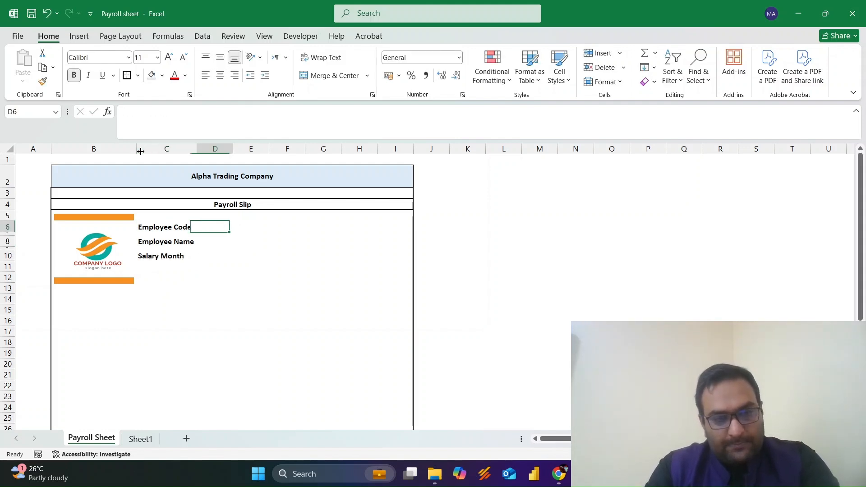
key("Right")
key("Right")
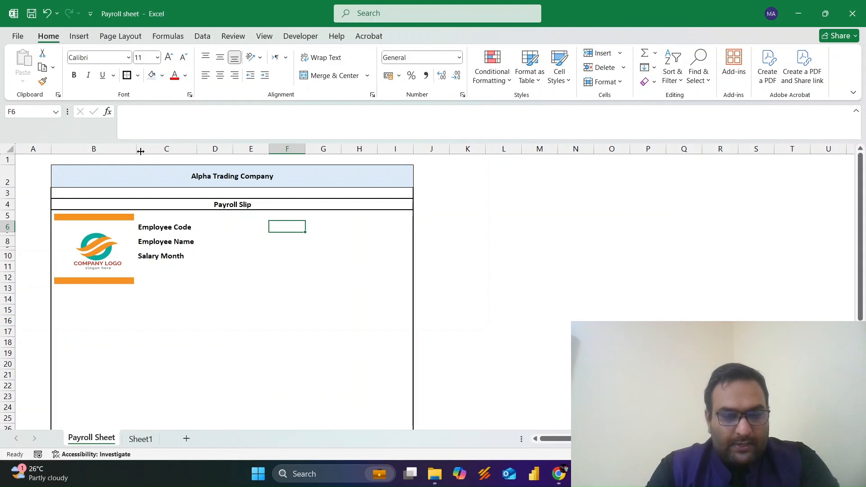
type("Department")
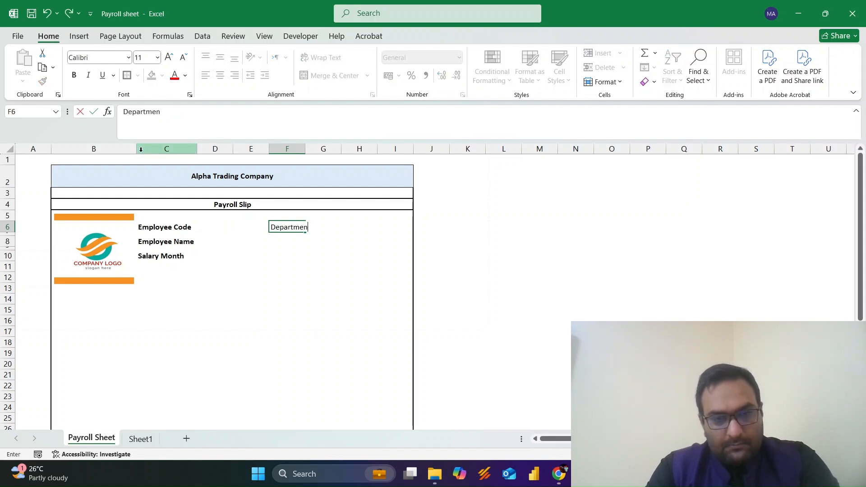
key("Return")
Make the Department label in F6 bold and autofit column F to it
key("Up")
key("ctrl+b")
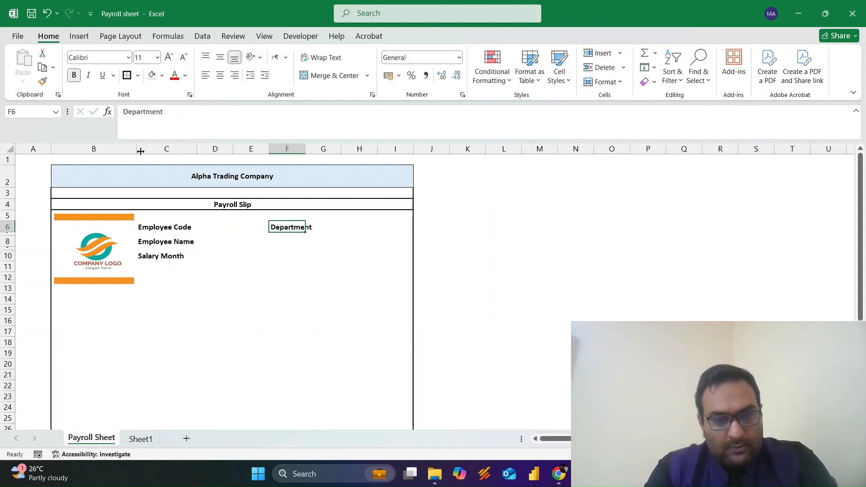
key("alt+h")
key("o")
key("i")
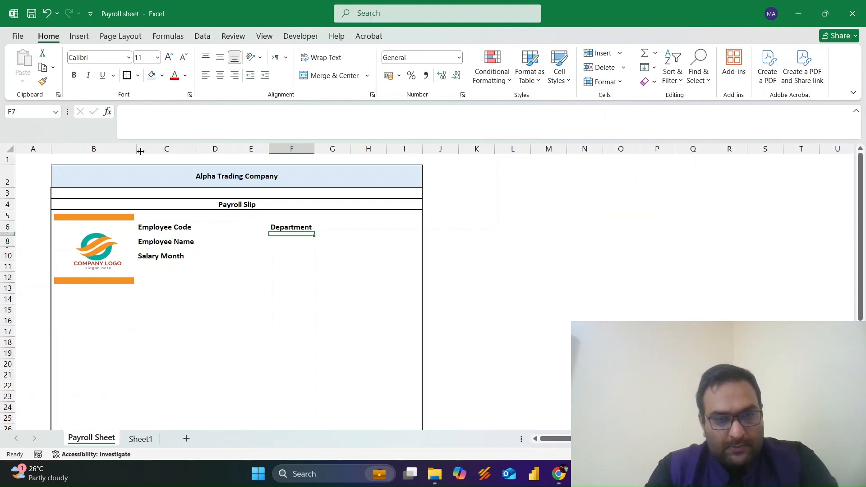
Enter the label "Designation" in F8, on the same row as Employee Name
key("Down")
type("De")
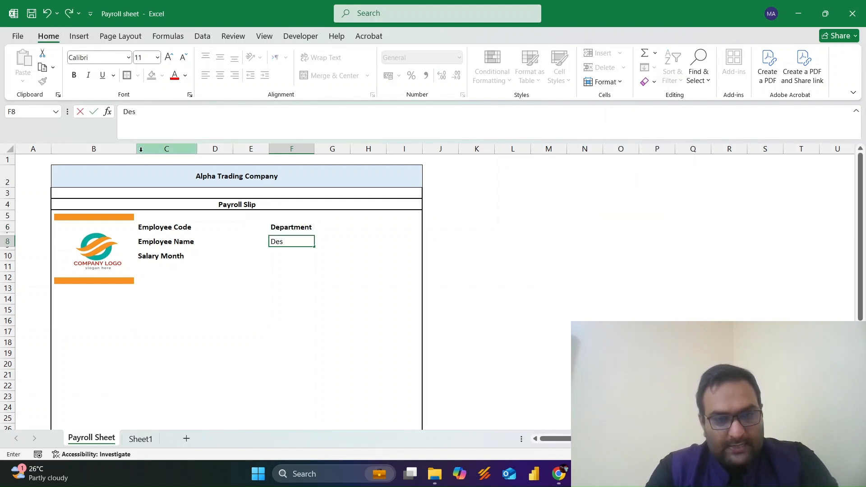
type("signation")
key("Return")
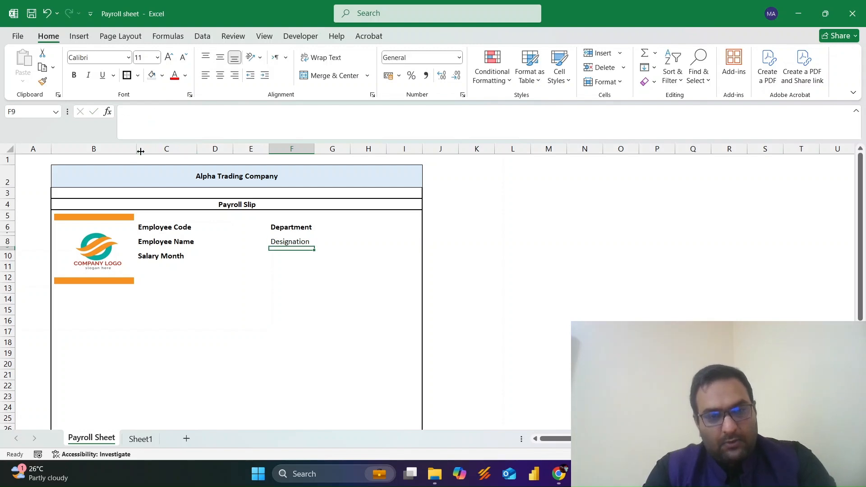
key("Up")
Check the employee column headings on Sheet1 and make the slip's Designation label in F8 bold
key("ctrl+Page_Down")
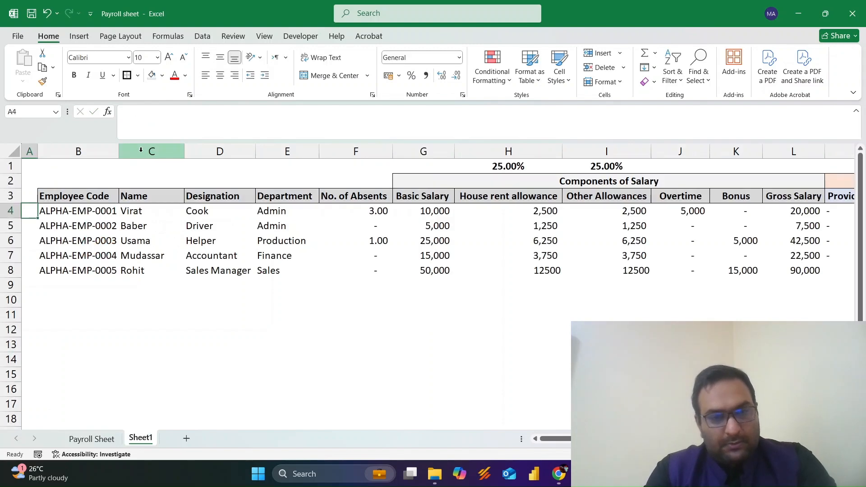
left_click(77, 201)
left_click(127, 199)
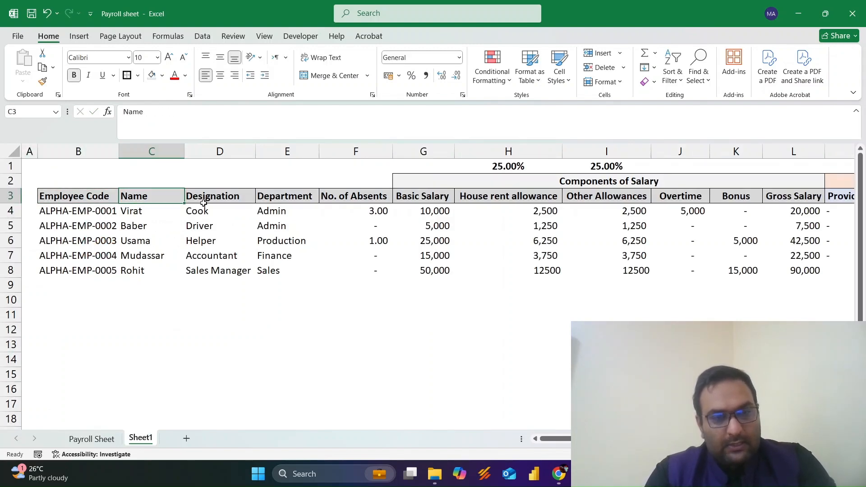
left_click(204, 203)
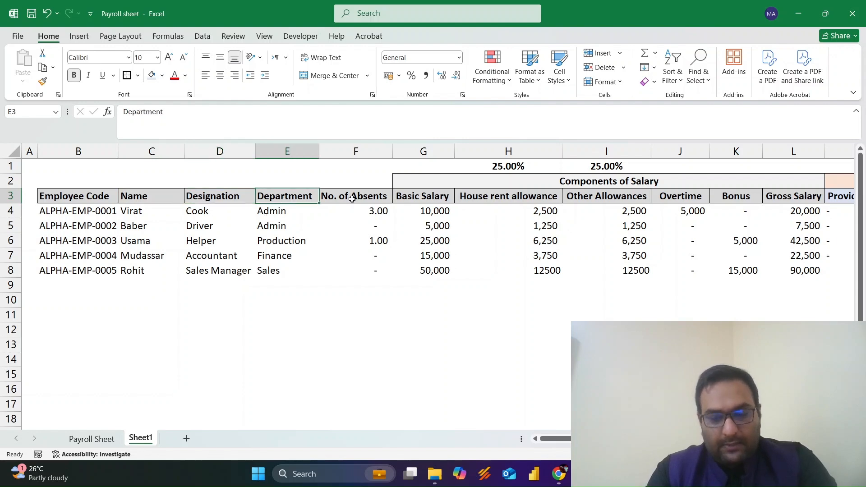
key("ctrl+Page_Up")
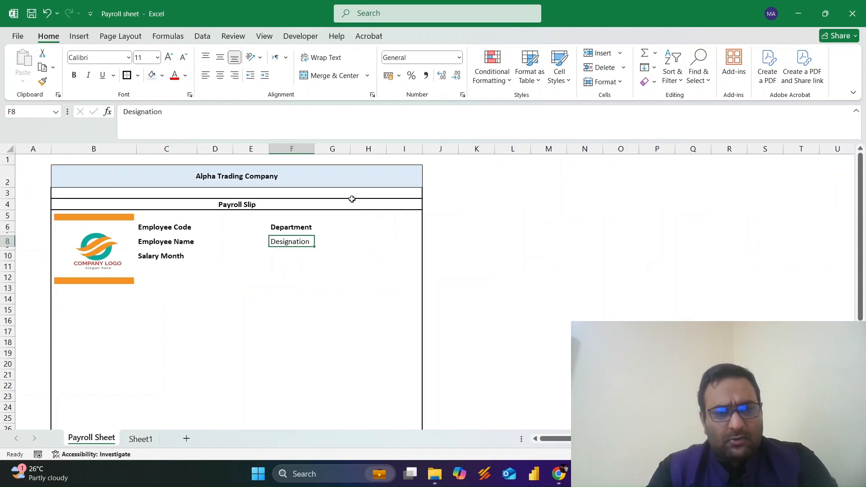
key("ctrl+b")
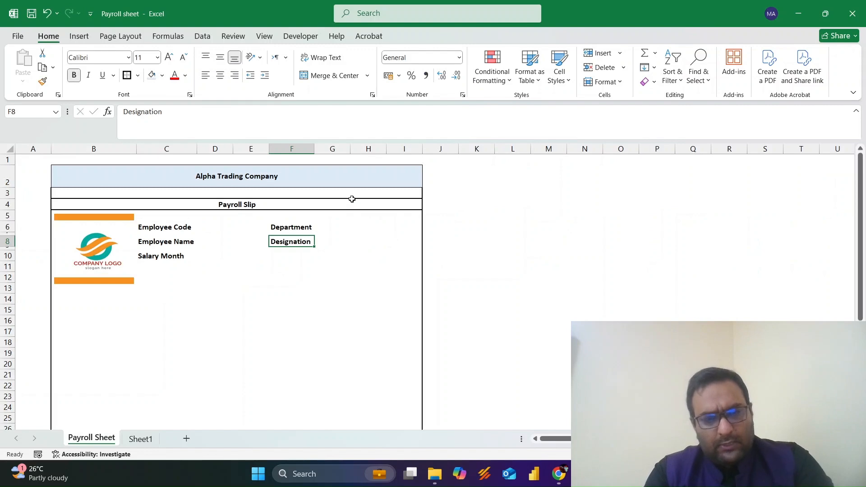
Check the spacing on the finished sample slip, then enlarge spacer rows 7 and 9 on the new slip to about 11.4
key("Down")
key("alt+Tab")
key("alt+Tab")
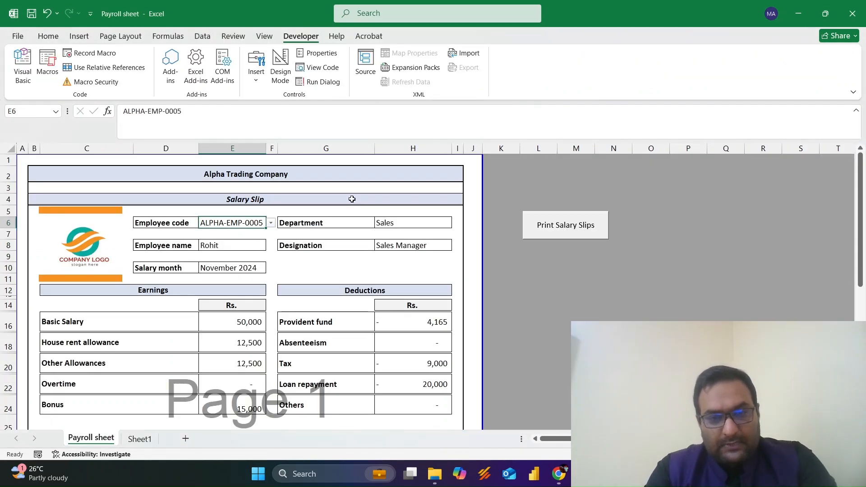
left_click(188, 232)
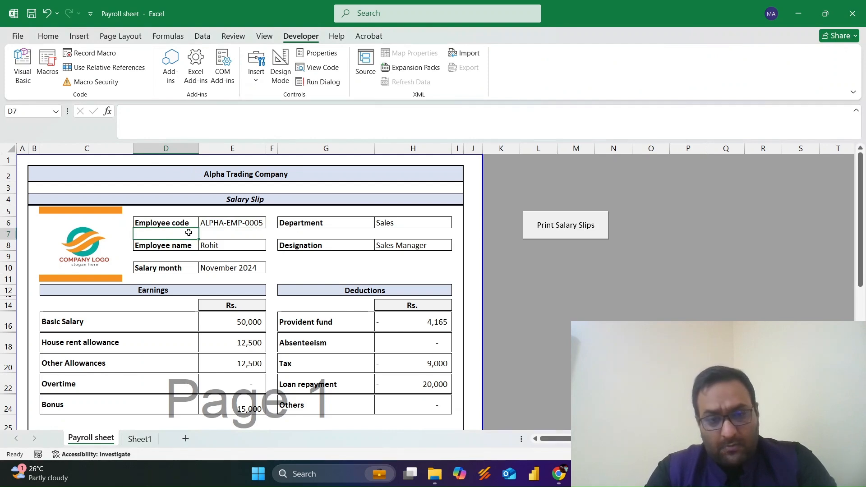
key("alt+Tab")
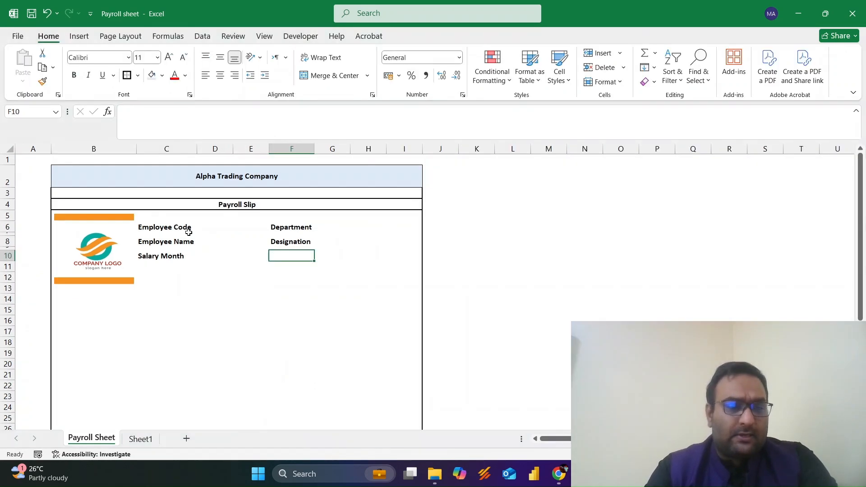
left_click_drag(3, 238, 10, 263)
key("Up")
key("Left")
key("Left")
key("Left")
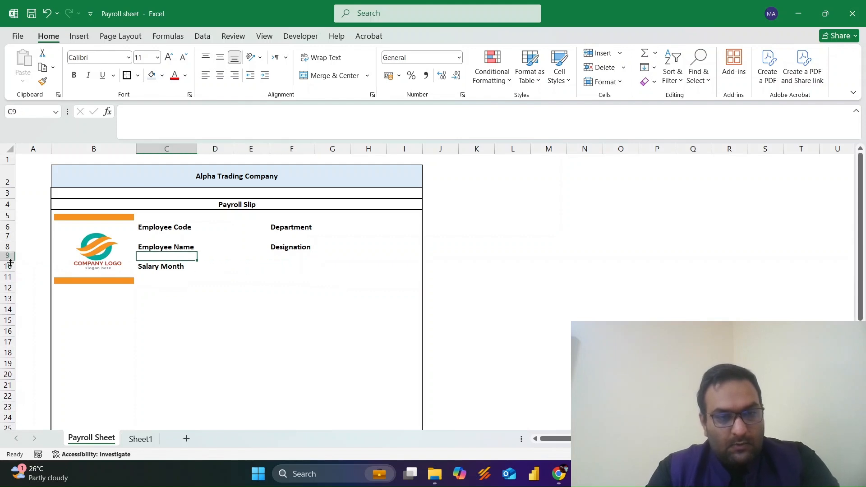
Set the height of the spacer rows 9 and 7 to 15
key("alt+h")
type("oh")
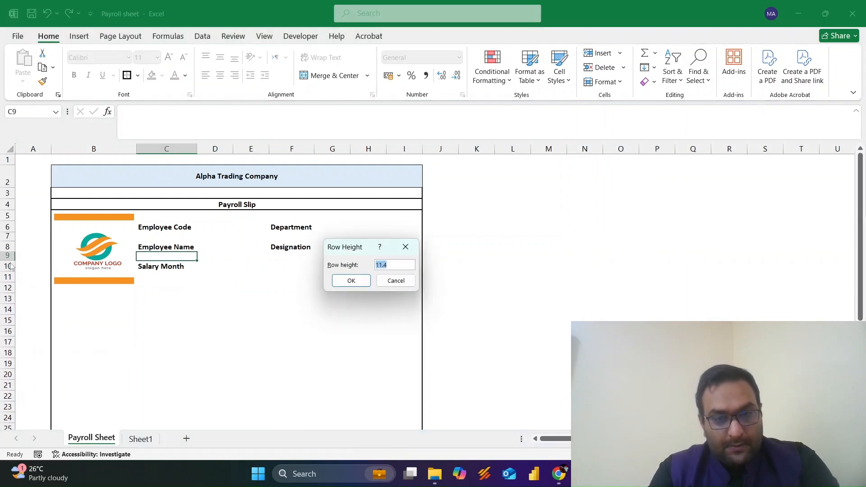
type("15")
key("Return")
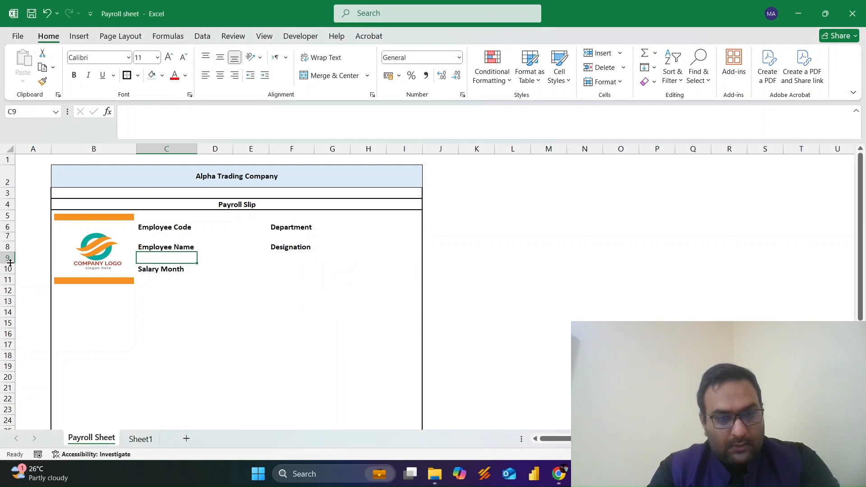
key("Up")
key("Up")
key("Down")
key("Right")
key("Up")
key("Left")
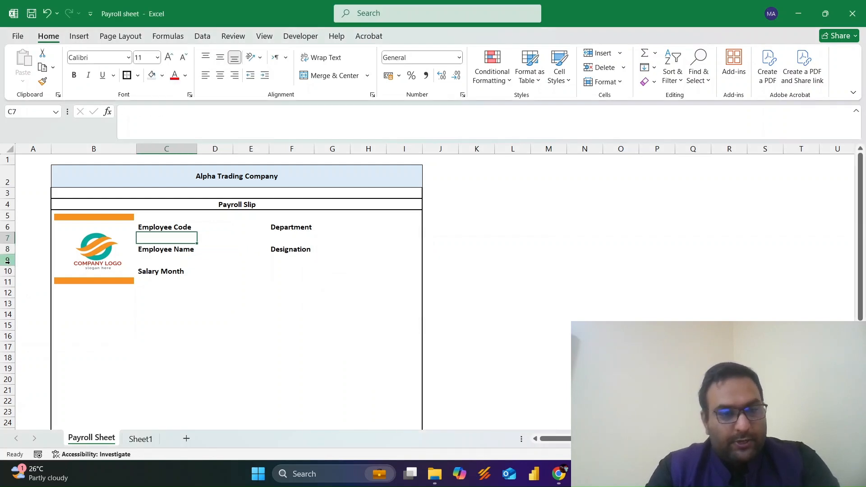
key("Down")
key("Down")
key("Down")
key("Left")
key("Down")
key("Down")
key("Down")
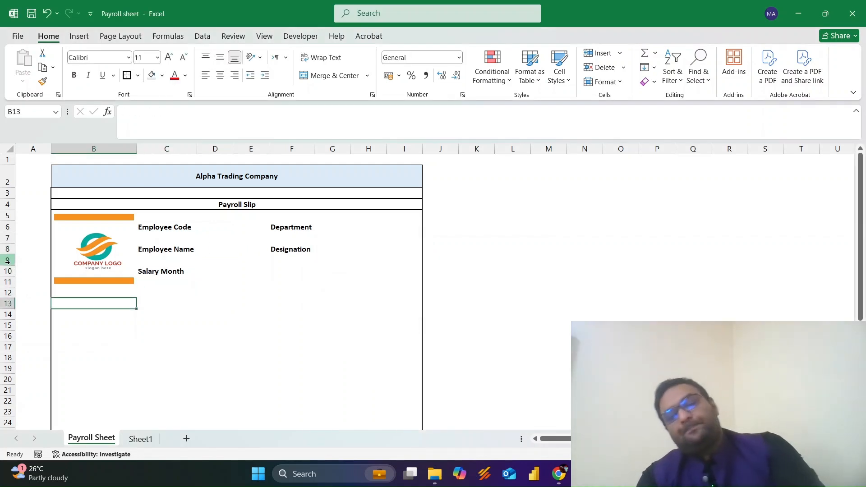
key("Down")
key("Right")
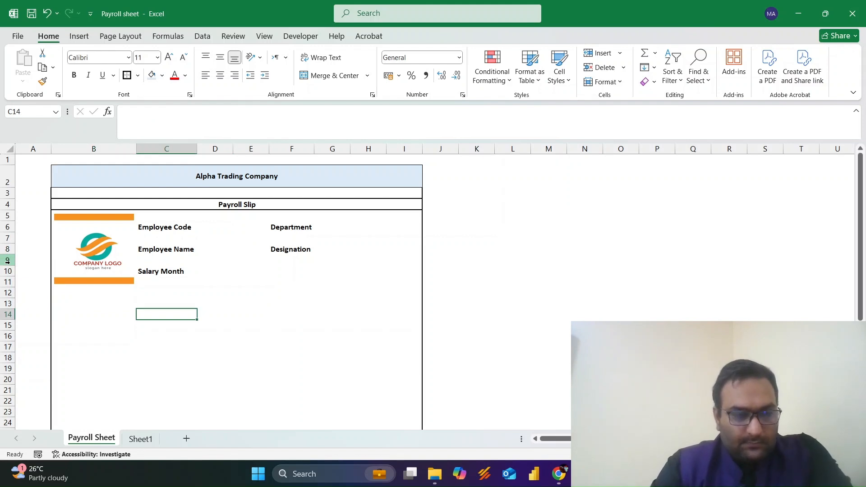
key("Left")
key("Up")
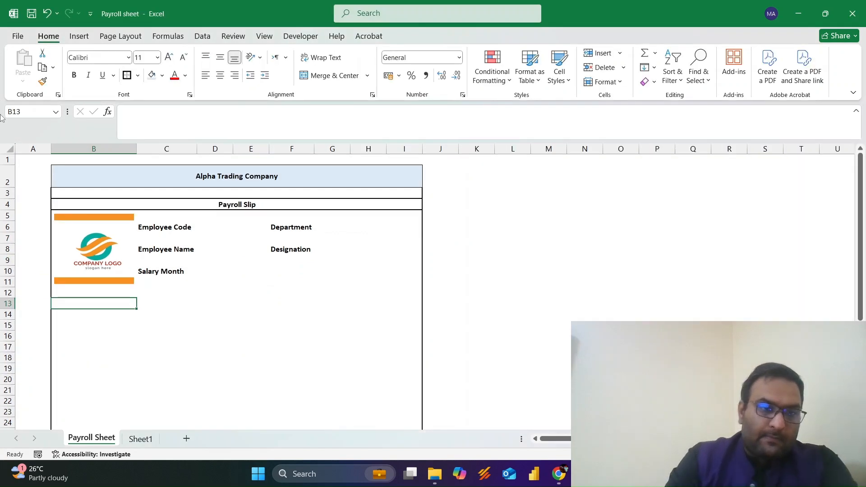
Insert a new column between the logo column and the employee detail labels
left_click(90, 148)
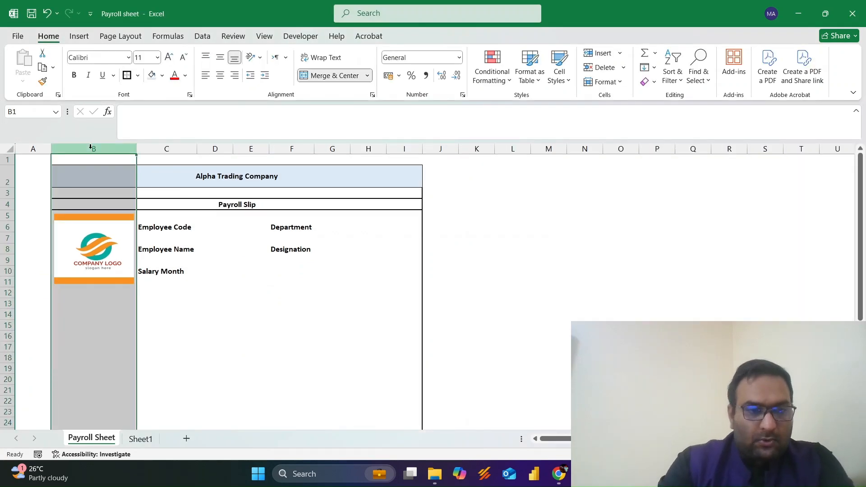
key("Right")
left_click(166, 148)
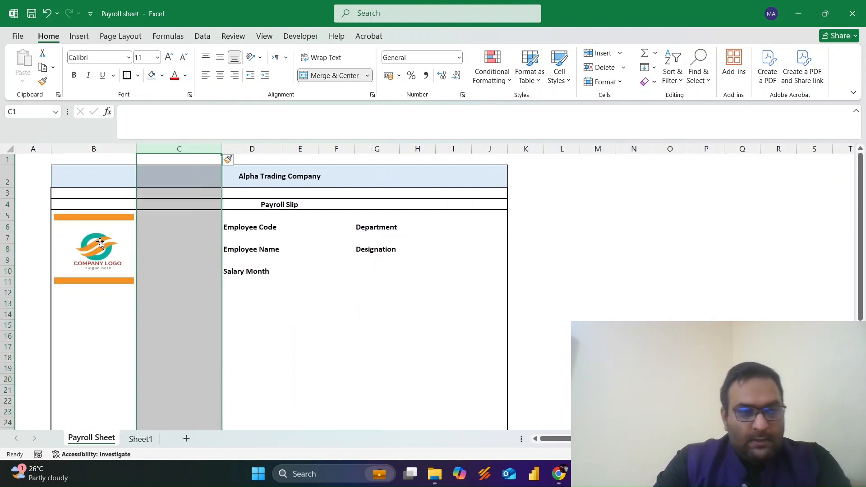
Move the logo into the new column C and narrow column B to a thin margin beside it
left_click_drag(106, 239, 177, 240)
left_click_drag(137, 149, 66, 148)
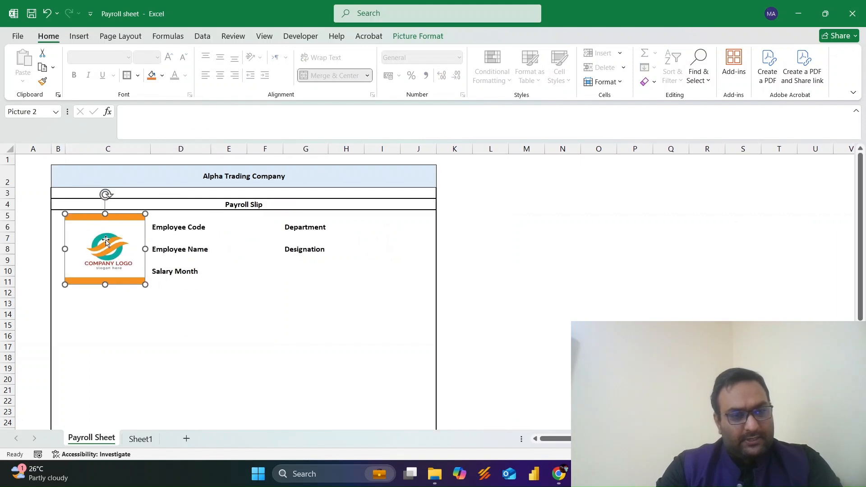
left_click_drag(102, 240, 102, 242)
left_click(91, 304)
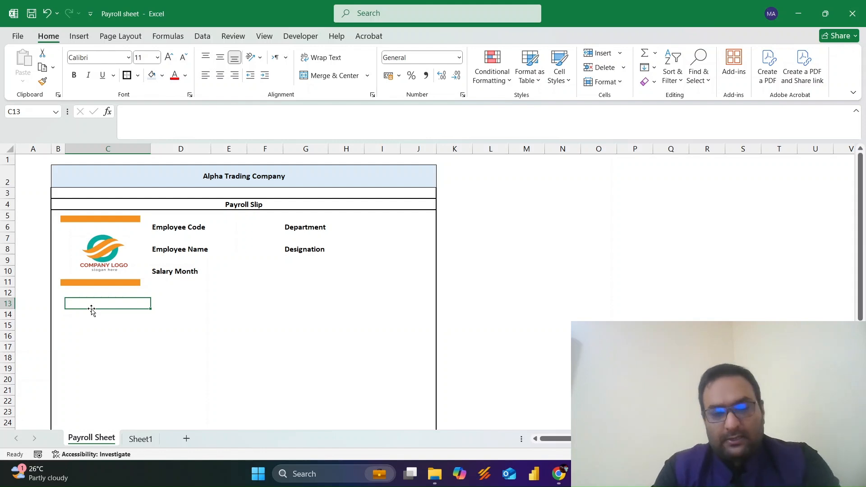
Merge cells C13:E13 below the logo and enter the heading "Earnings"
key("Left")
key("Right")
key("Down")
key("Up")
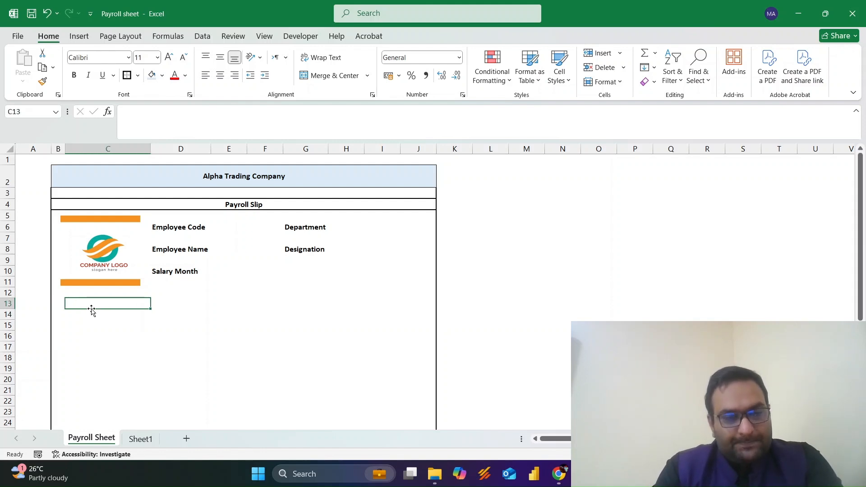
key("Down")
key("Up")
key("shift+Right")
key("shift+Right")
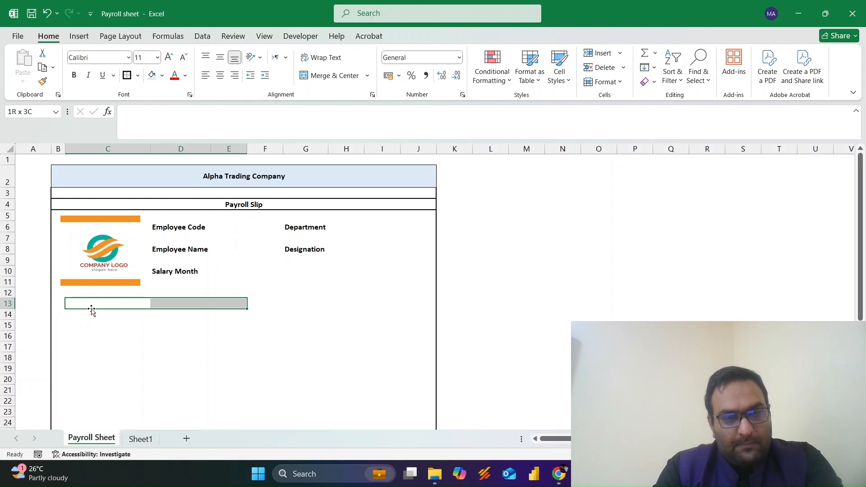
key("alt")
type("mcEra")
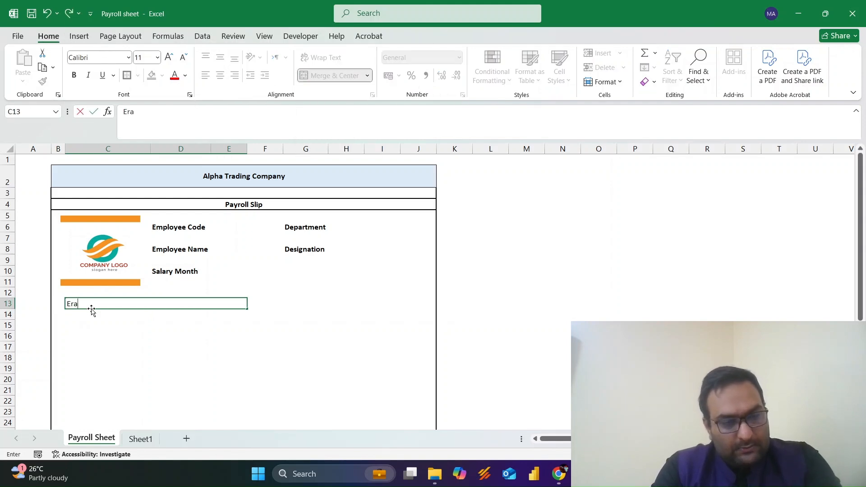
key("BackSpace")
key("BackSpace")
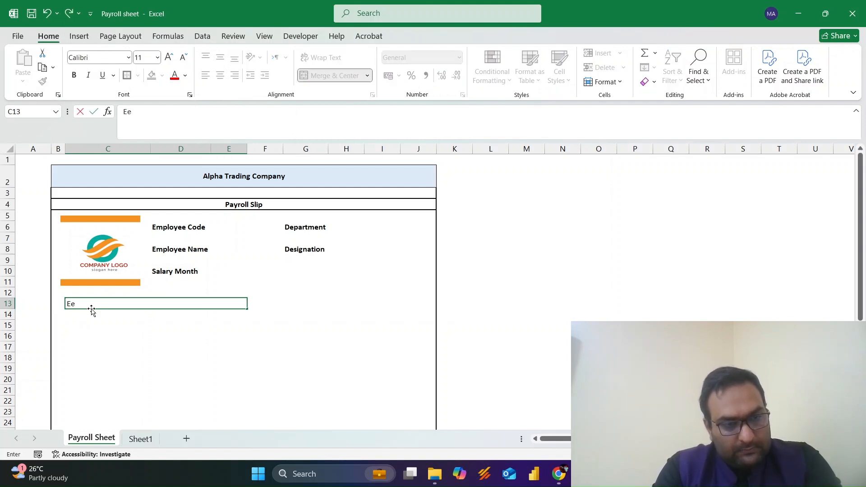
type("arnings")
key("Return")
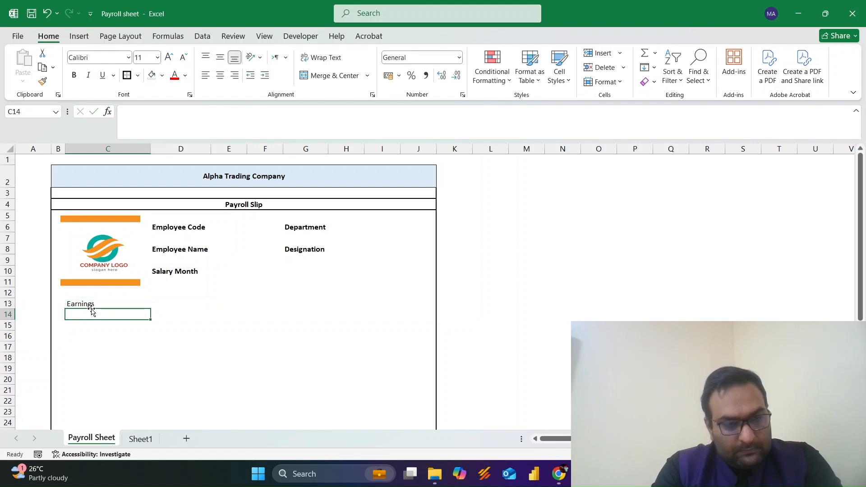
Make the Earnings heading in C13 bold and center it horizontally
left_click(92, 307)
key("ctrl+b")
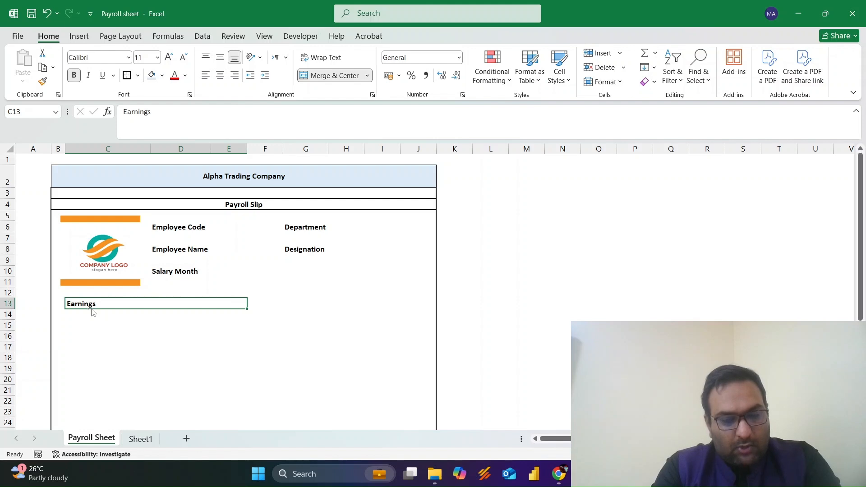
key("alt+h")
key("a")
key("c")
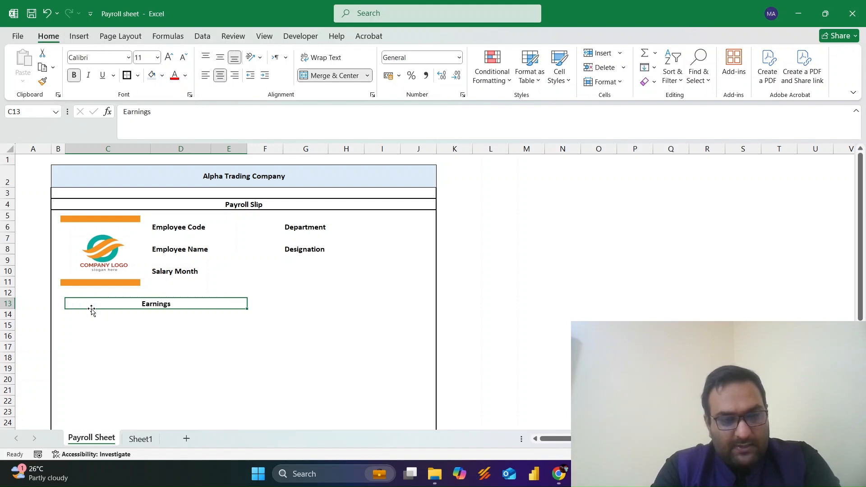
Apply all borders to the merged Earnings heading in C13
key("alt+h")
key("b")
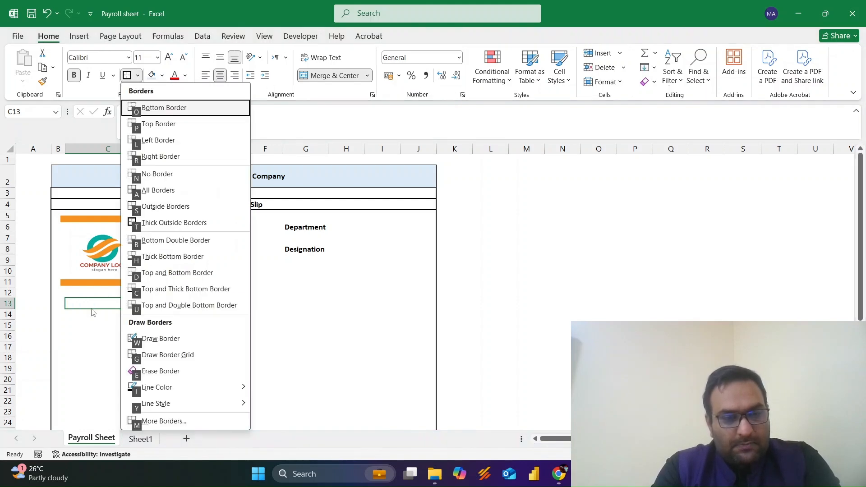
key("a")
key("Right")
key("Left")
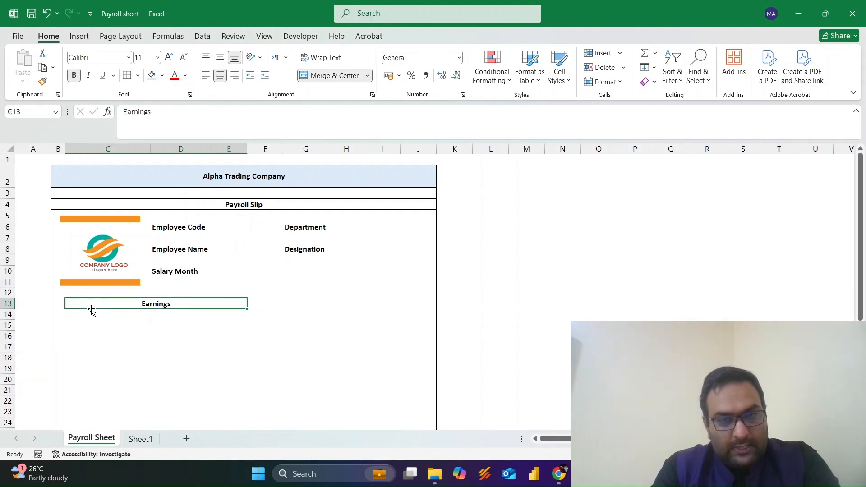
Merge cells G13:I13 on the Earnings row and enter the heading "Deductions"
key("Right")
key("Right")
key("shift+Right")
key("shift+Right")
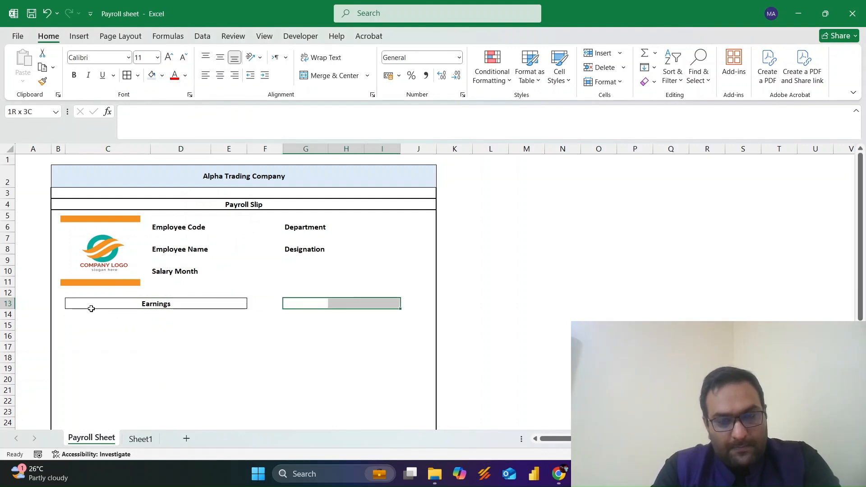
key("alt+h")
type("m")
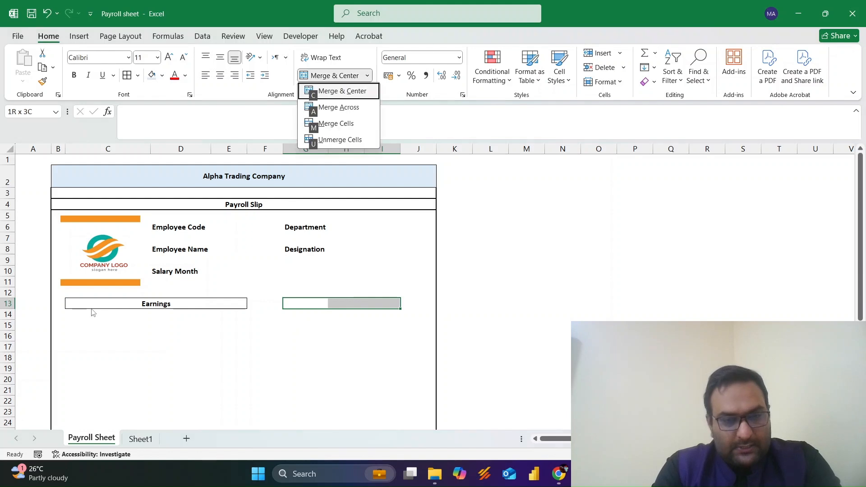
type("cDeductions")
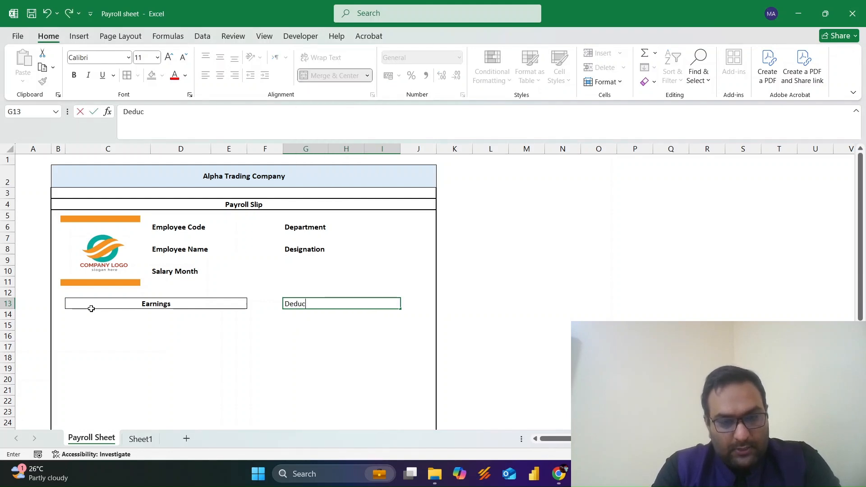
key("Return")
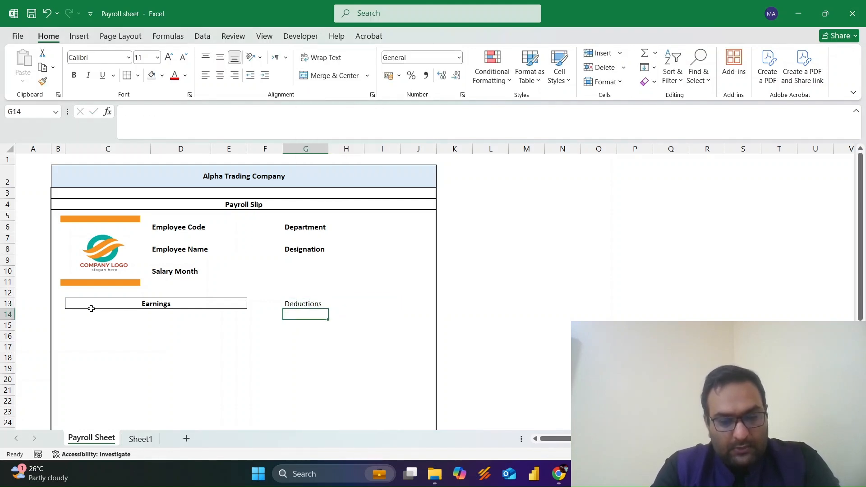
Format the Deductions heading in G13 like the Earnings heading: centered, bold and bordered
key("Up")
key("alt+h")
key("a")
key("c")
key("ctrl+b")
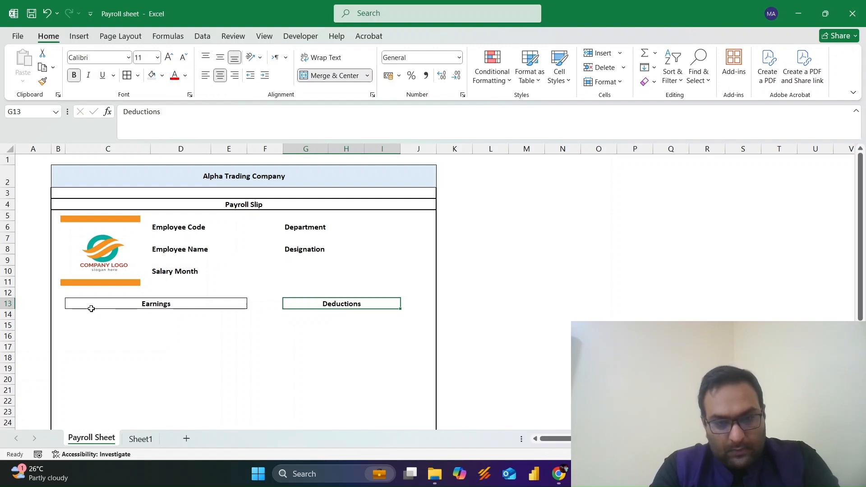
Fill the Payroll Slip title row in B4 with a light blue theme color
left_click(91, 308)
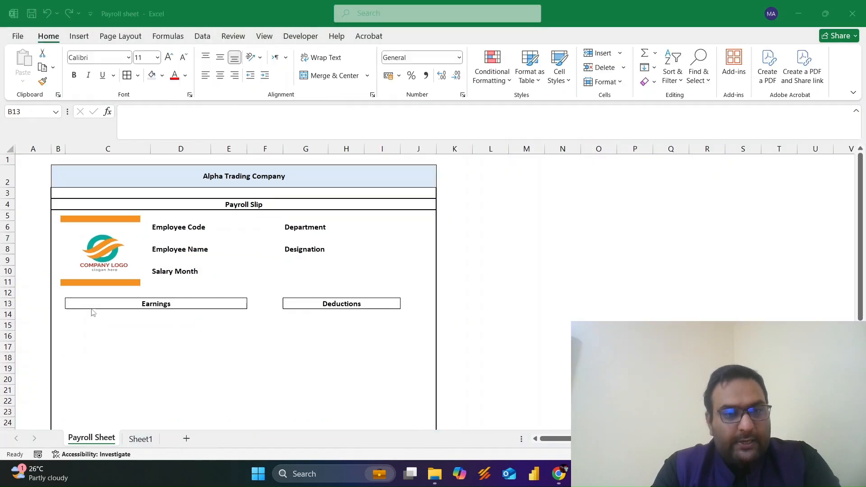
key("Up")
key("Up")
key("Up")
key("Up")
key("Up")
key("Up")
key("Up")
key("Up")
key("Up")
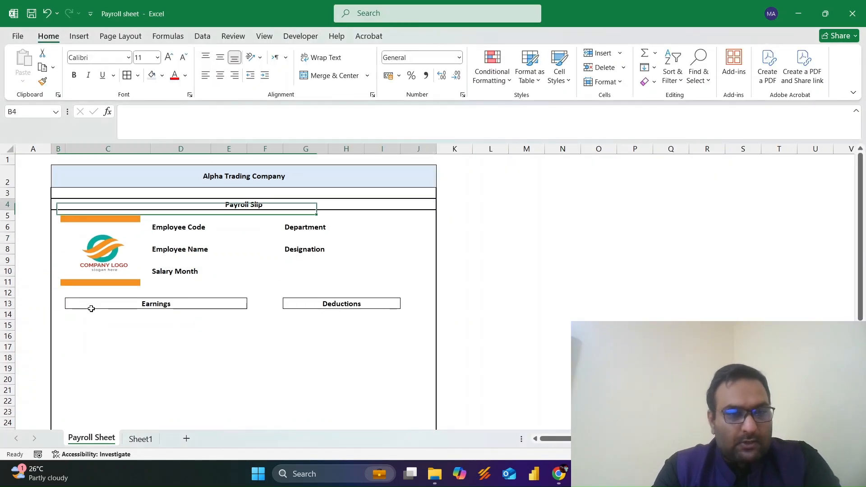
key("alt")
key("h")
key("h")
key("Down")
key("Down")
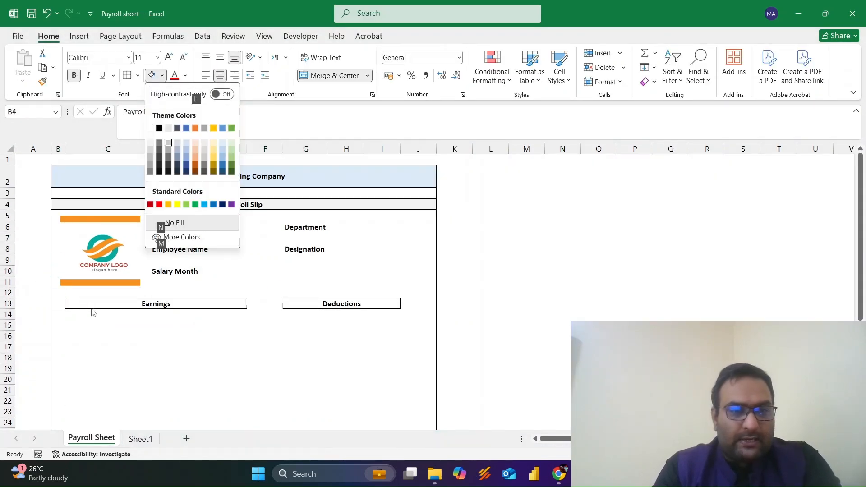
key("Right")
key("Right")
key("Right")
key("Return")
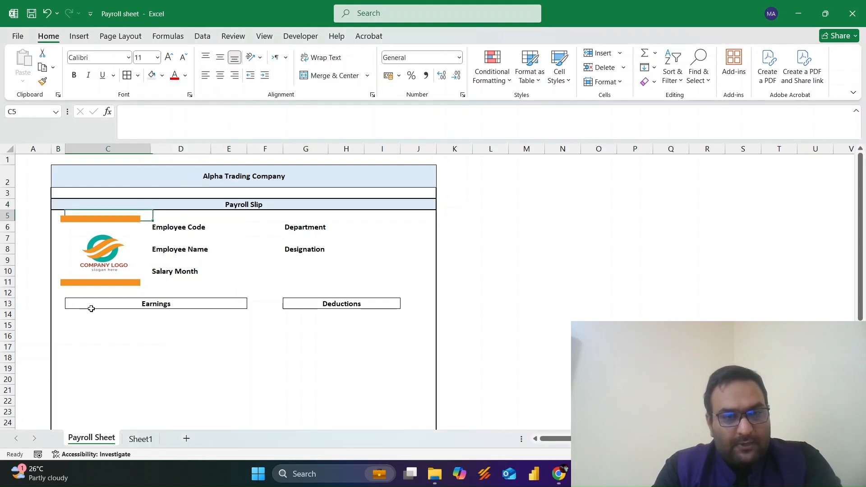
Repeat the light blue fill on the Earnings heading in C13 and the Deductions heading in G13
key("Down")
key("Down")
key("Down")
key("Down")
key("Down")
key("Down")
key("Down")
key("F4")
key("Right")
key("Right")
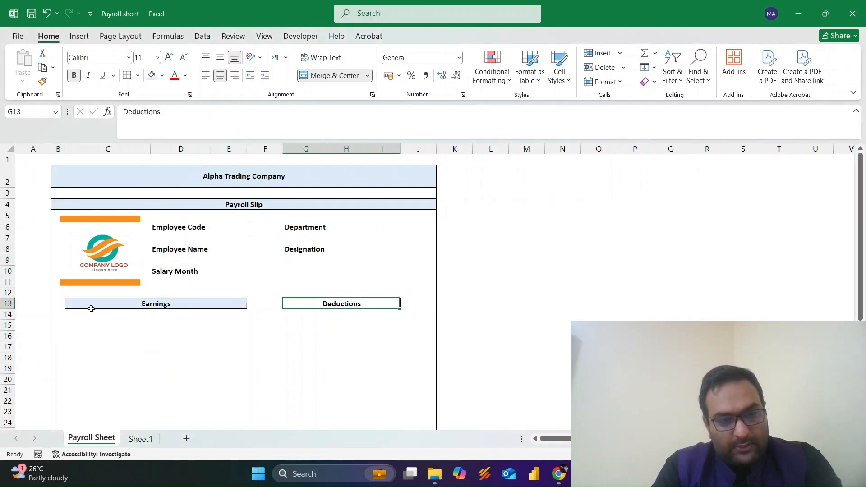
key("F4")
key("Left")
key("Left")
key("Right")
key("Right")
key("Right")
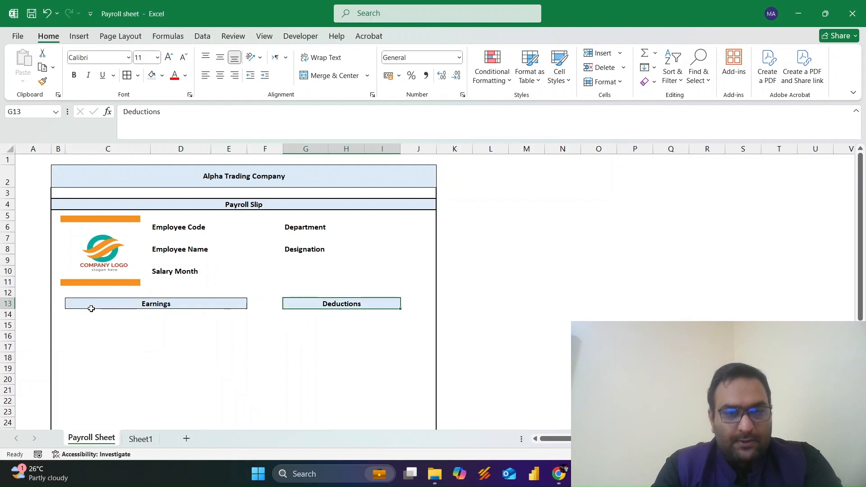
key("alt+h")
key("m")
key("c")
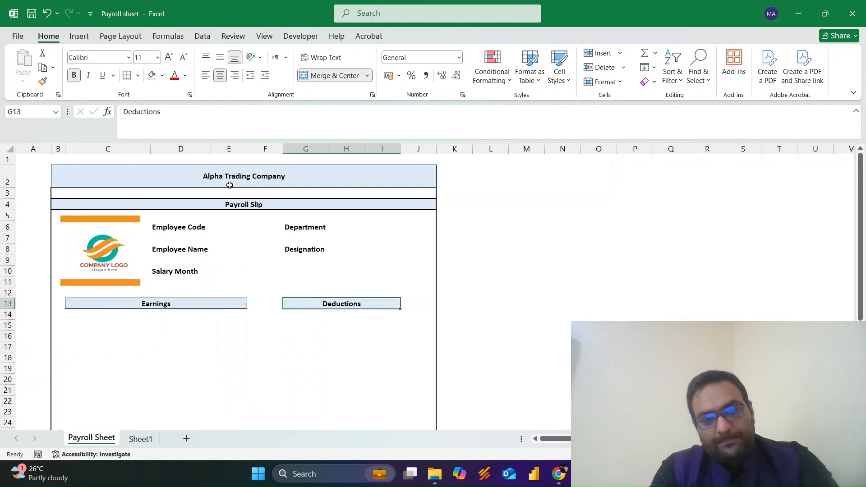
Widen column H slightly and set the width of column J to 2
left_click_drag(359, 147, 375, 151)
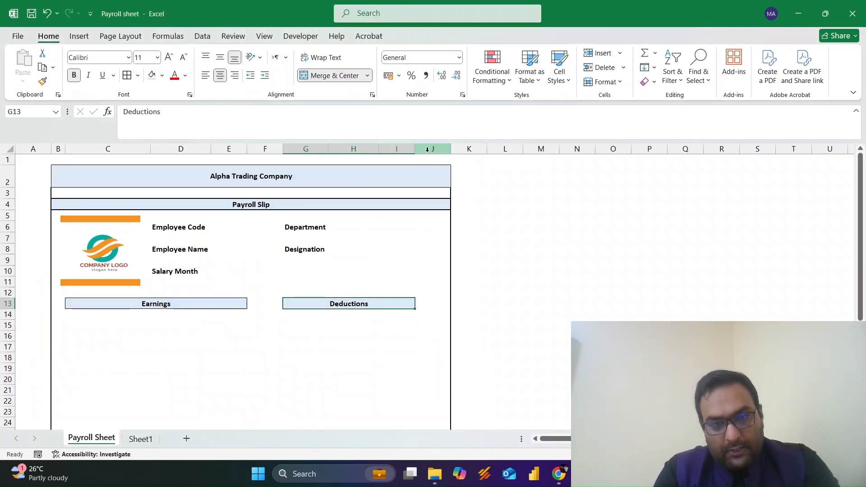
left_click(427, 149)
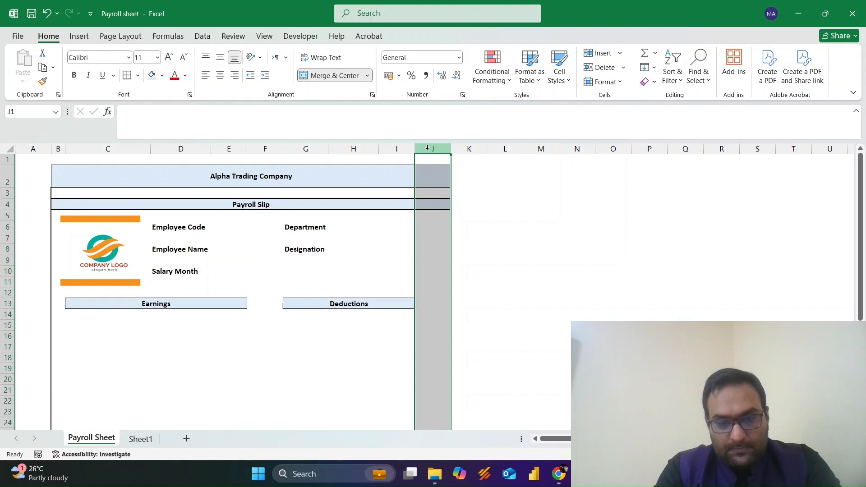
key("alt+h")
type("ow2")
key("Return")
Unmerge the Deductions heading in G13:I13 and delete column I
key("Left")
key("Down")
key("Down")
key("Down")
key("Down")
key("Down")
key("Down")
key("Down")
key("Down")
key("Down")
key("Down")
key("Down")
key("Down")
key("Down")
key("Left")
key("Left")
key("Left")
key("Left")
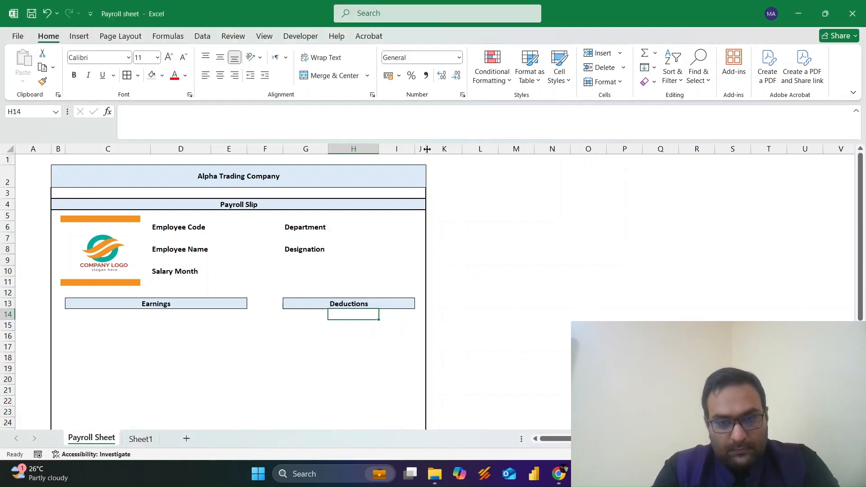
key("Right")
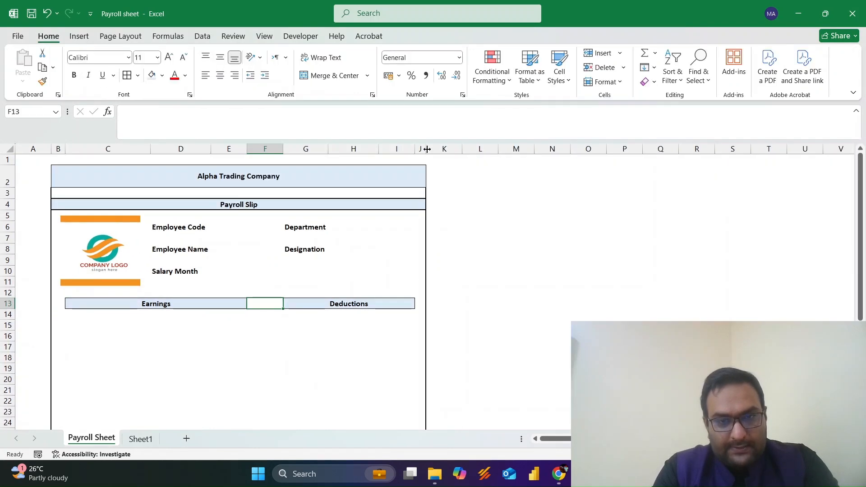
key("Up")
key("Right")
key("Down")
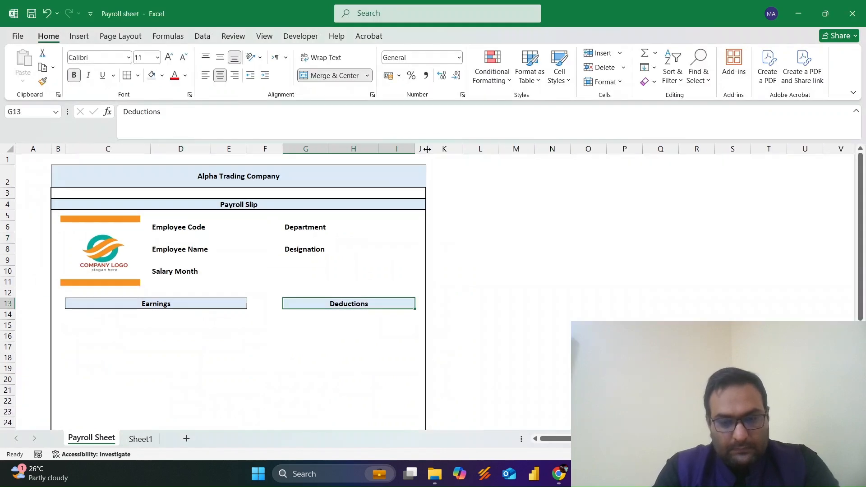
key("alt+h")
key("m")
key("u")
key("Right")
key("Right")
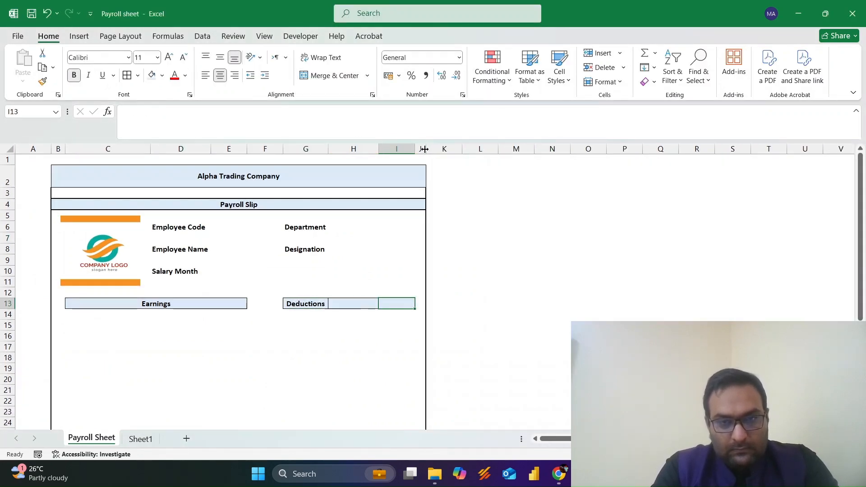
left_click(404, 145)
key("ctrl+minus")
Merge and center the Deductions heading across G13:H13
key("Left")
key("Down")
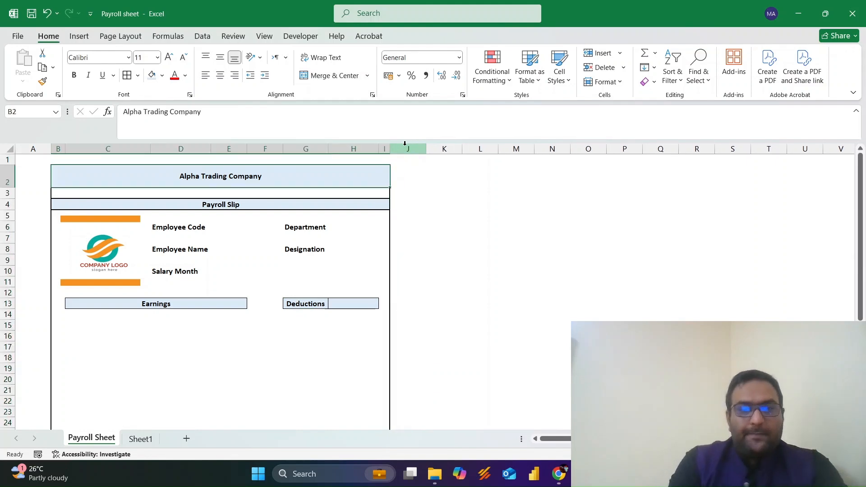
key("Down")
key("Down")
key("Down")
key("Down")
key("Down")
key("Down")
key("Down")
key("Down")
key("Down")
key("Down")
key("Down")
key("Left")
key("shift+Right")
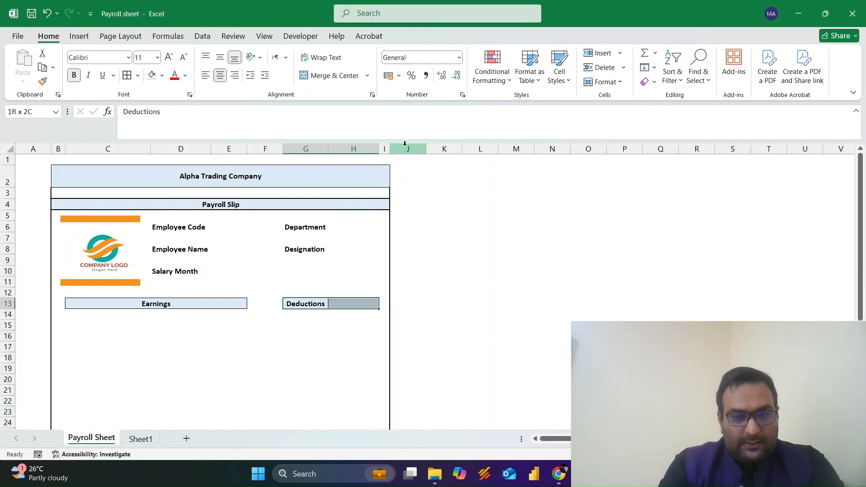
key("alt+h")
key("m")
key("c")
Resize columns G and H under the Deductions heading, making column G clearly wider than H
key("alt+h")
key("o")
key("w")
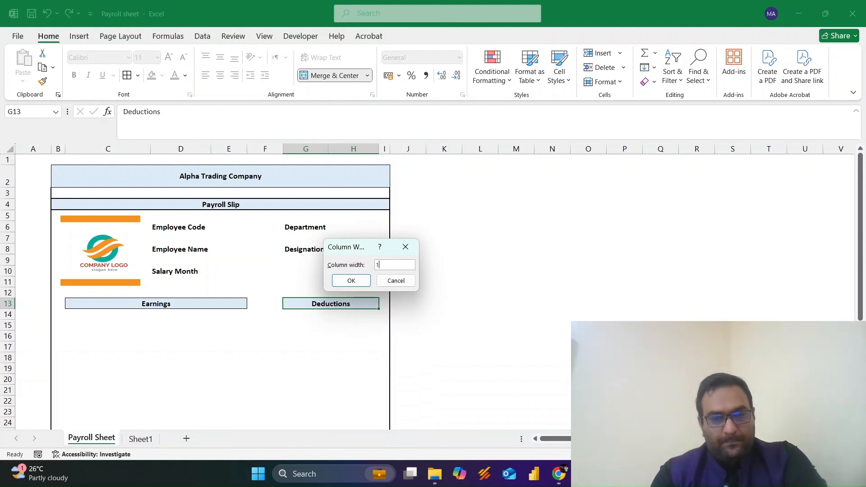
key("Return")
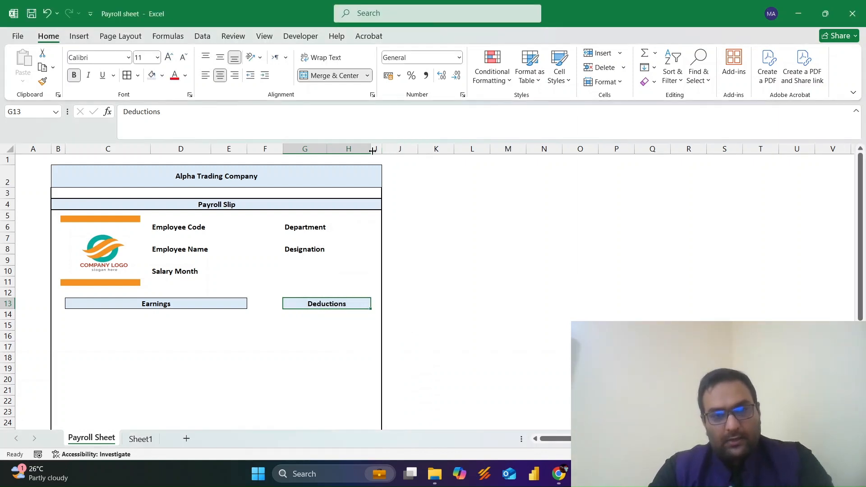
left_click_drag(327, 148, 356, 151)
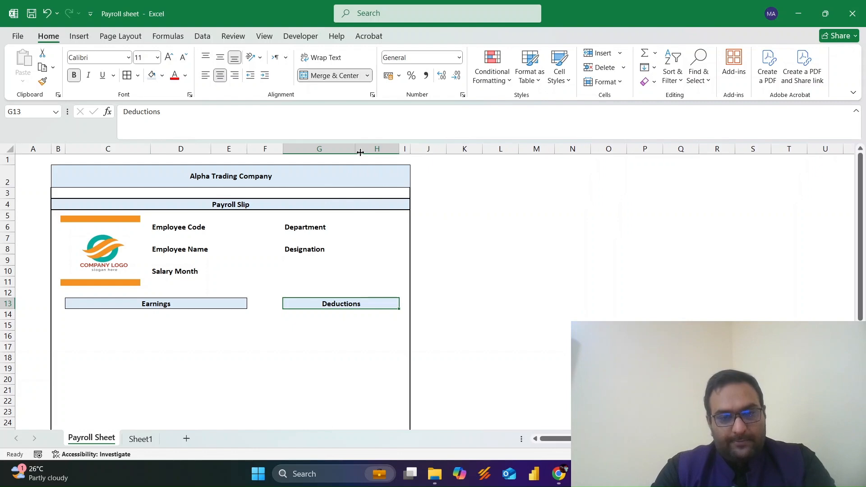
Check the salary components on Sheet1 and enter "Basic Salary" in C15 of the Payroll Sheet
left_click(180, 324)
scroll(128, 336, "down", 1)
key("Left")
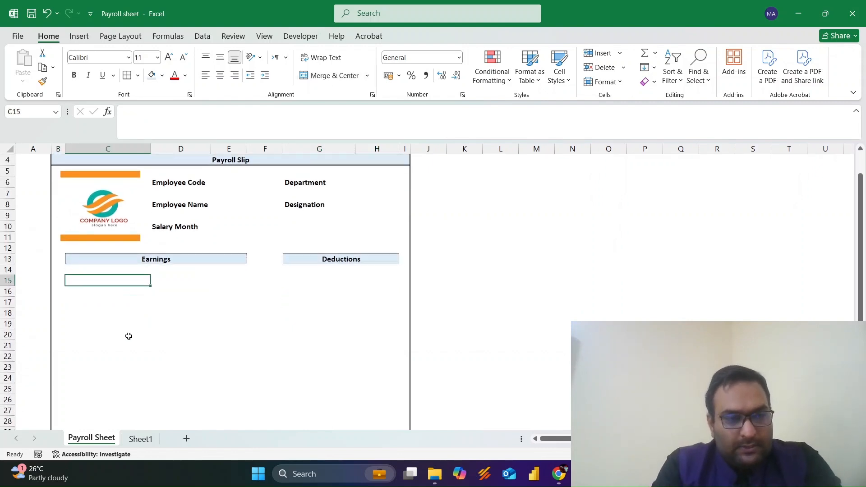
key("ctrl+Page_Down")
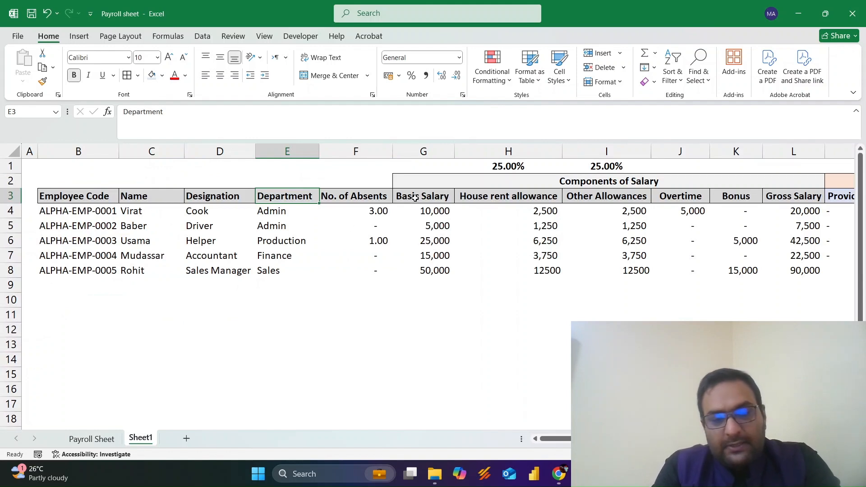
scroll(414, 198, "right", 3)
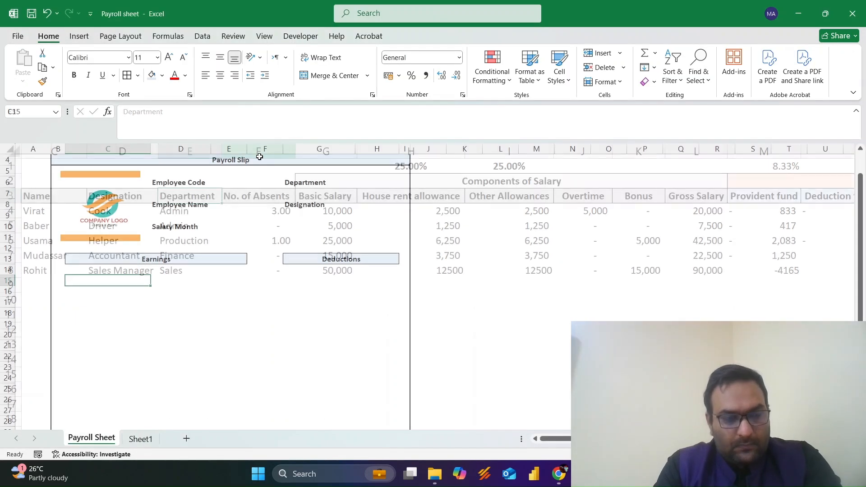
type("Vas")
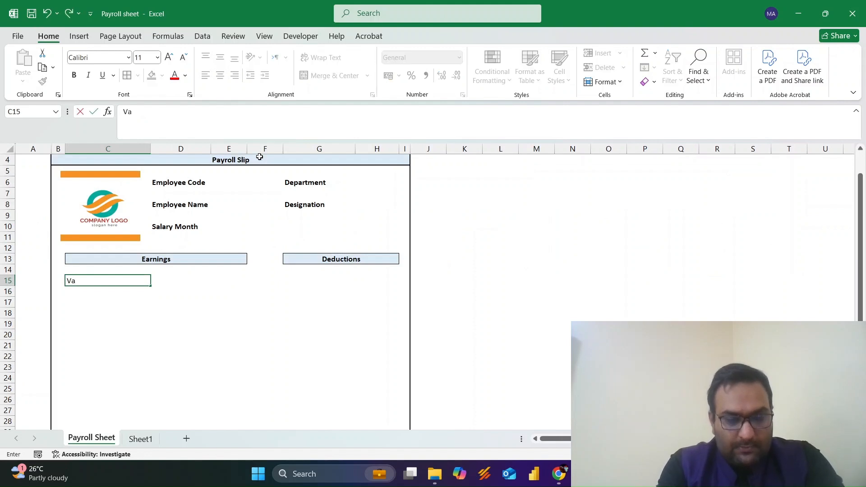
key("BackSpace")
key("BackSpace")
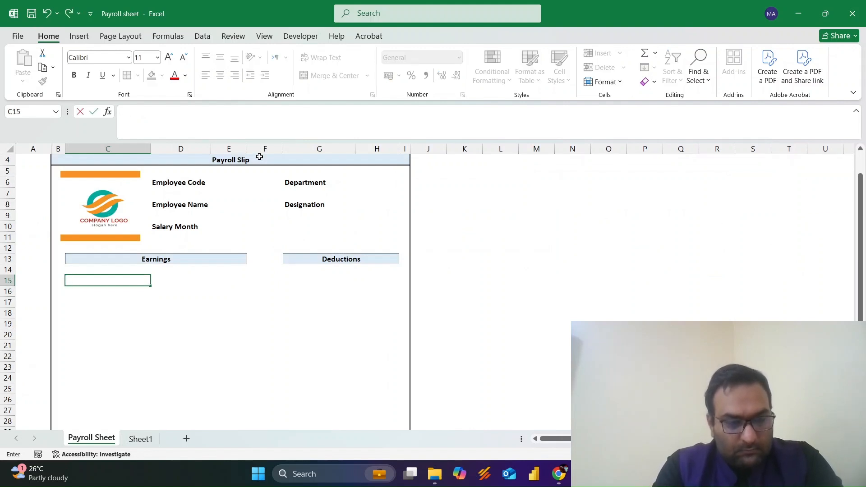
type("Basic Sal")
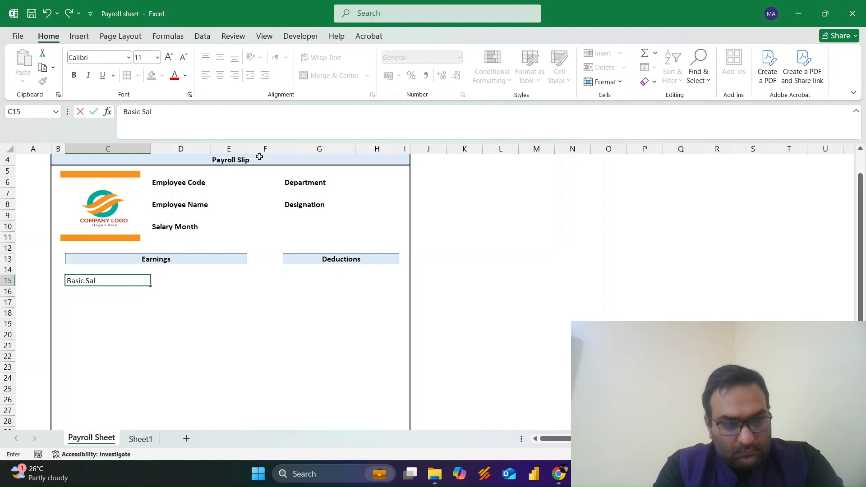
type("arty")
key("BackSpace")
key("BackSpace")
type("y")
key("Return")
Set the height of row 15 to 30 and middle-align the Basic Salary label
key("Up")
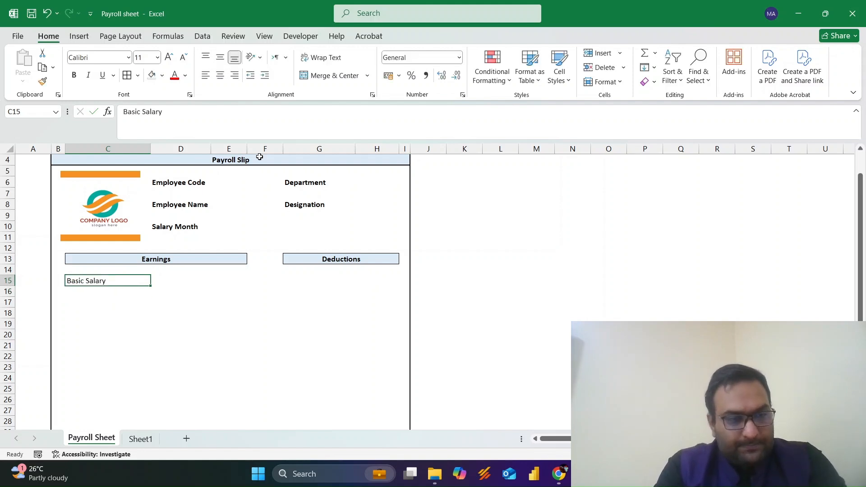
key("alt+h")
type("oh30")
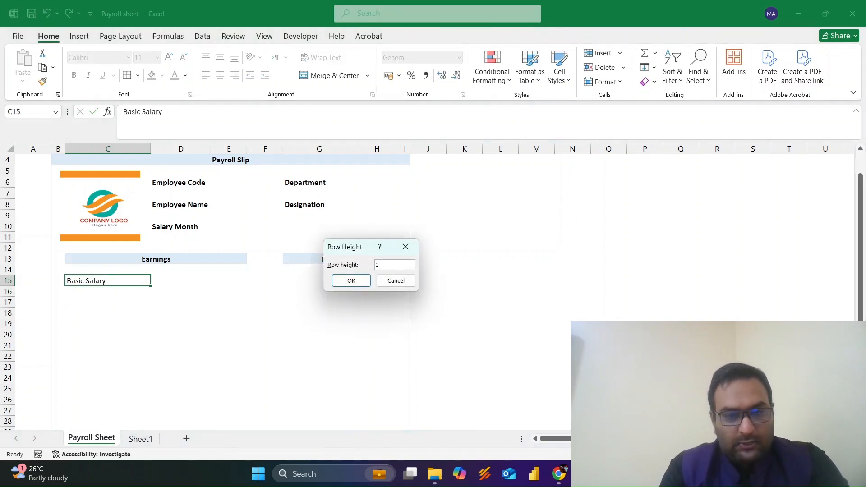
key("Return")
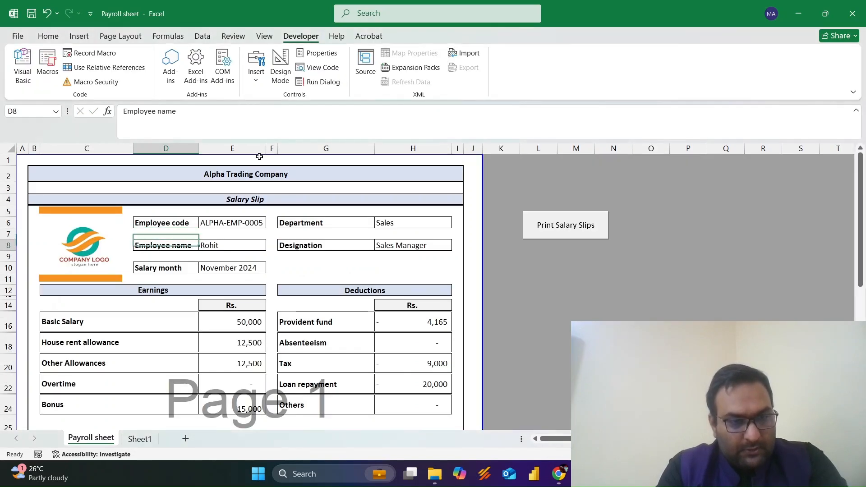
Switch to the finished Salary Slip workbook and check the row heights used around its Basic Salary row
key("Down")
key("Down")
key("Down")
key("Down")
key("Down")
key("Down")
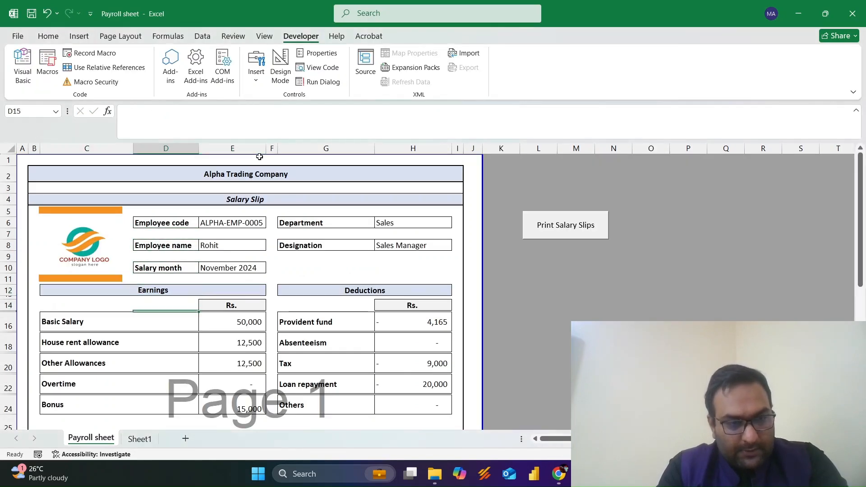
key("alt+h")
key("o")
key("h")
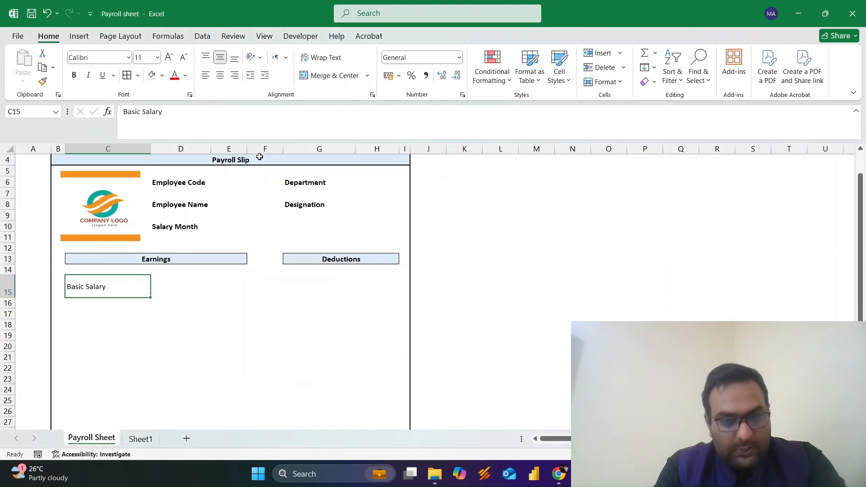
Set the height of the Basic Salary row 15 to 25 and of the empty row 16 to 2
key("alt+h")
type("oh")
type("25")
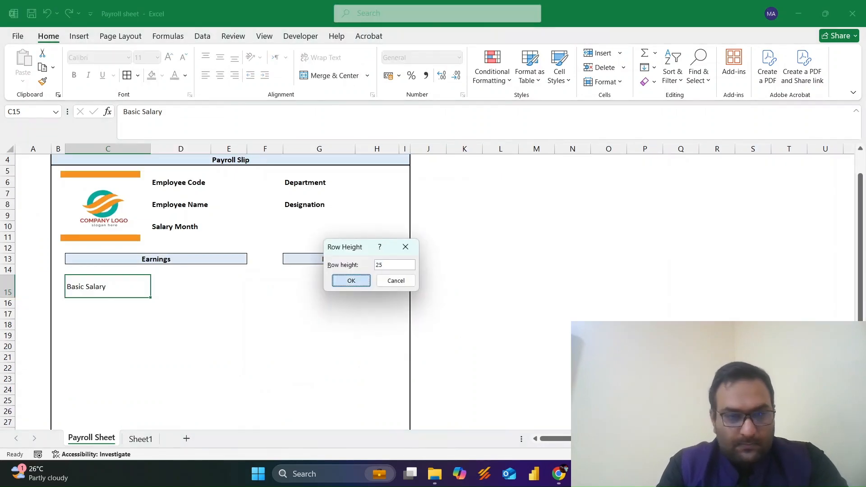
key("Return")
key("Down")
key("alt+h")
type("oh")
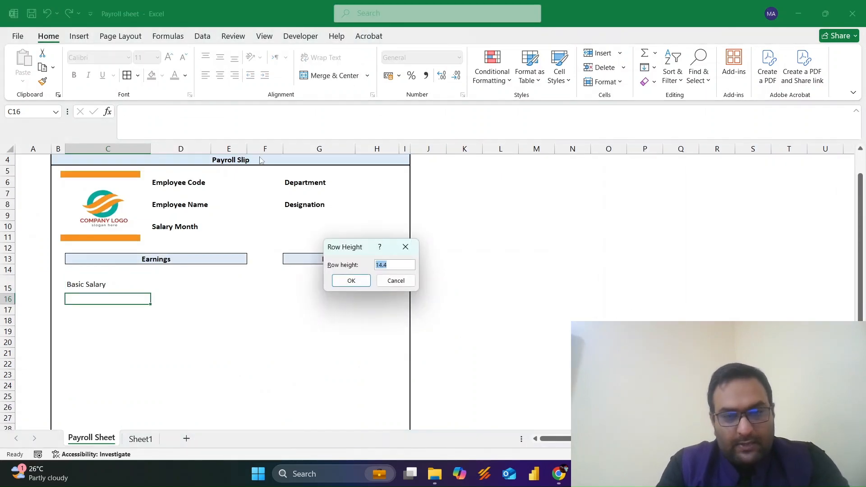
type("2")
key("Return")
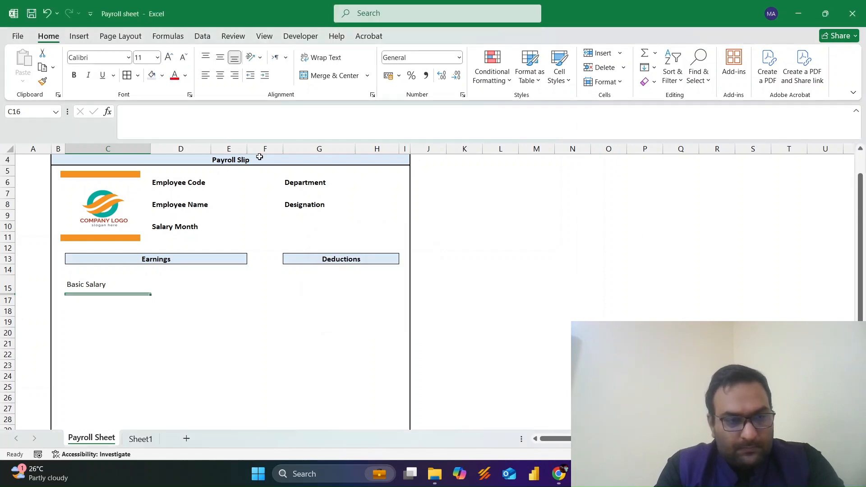
Look up the next salary component on Sheet1 and enter "House rent allowance" in C17 of the Payroll Sheet
key("Up")
key("Down")
key("Down")
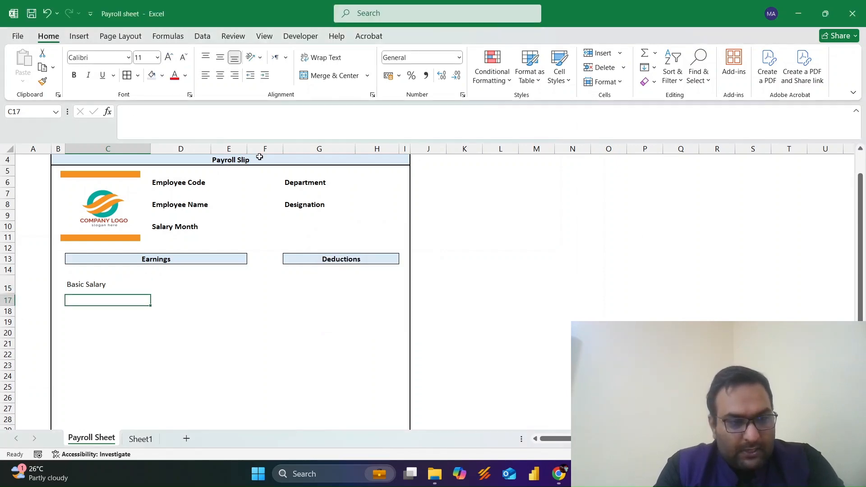
key("ctrl+Page_Down")
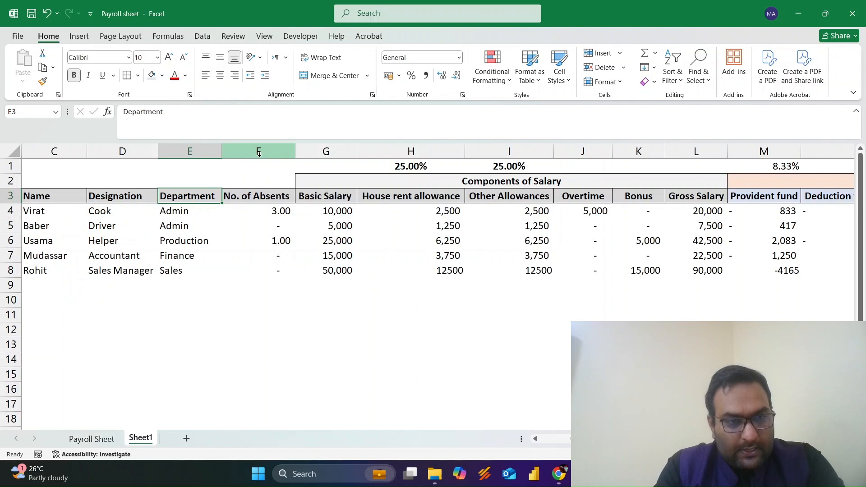
key("Right")
key("Right")
key("Right")
key("ctrl+Page_Up")
type("H")
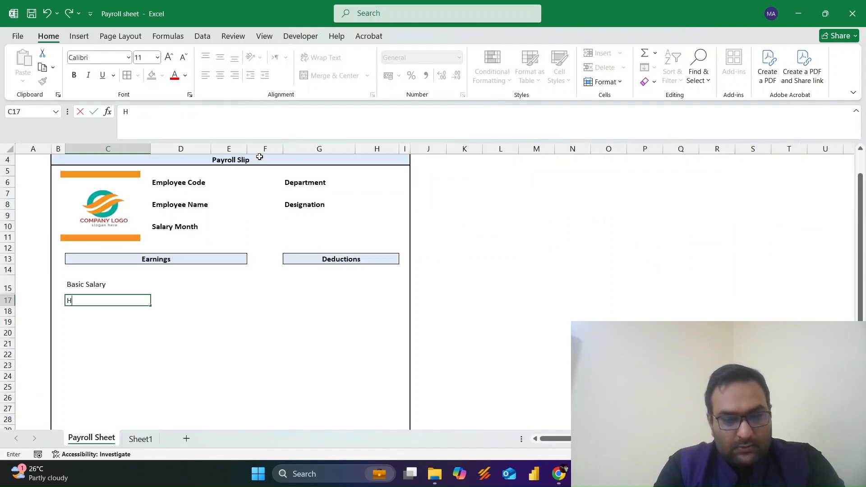
type("ouse ren")
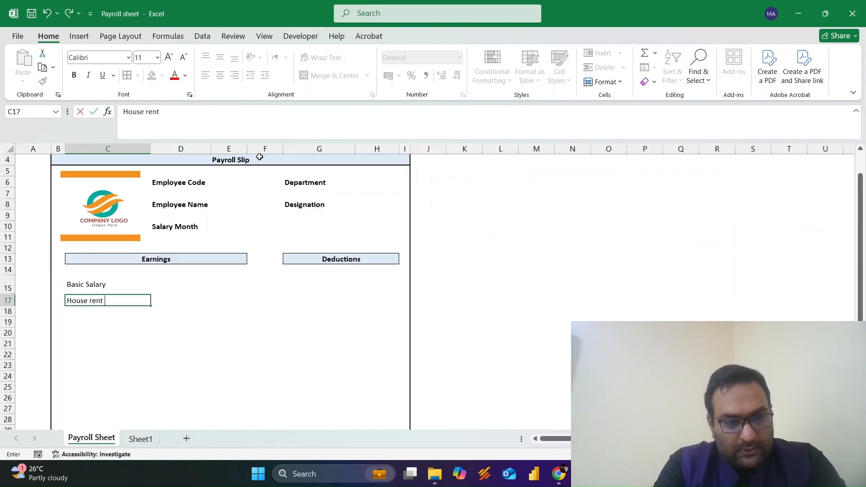
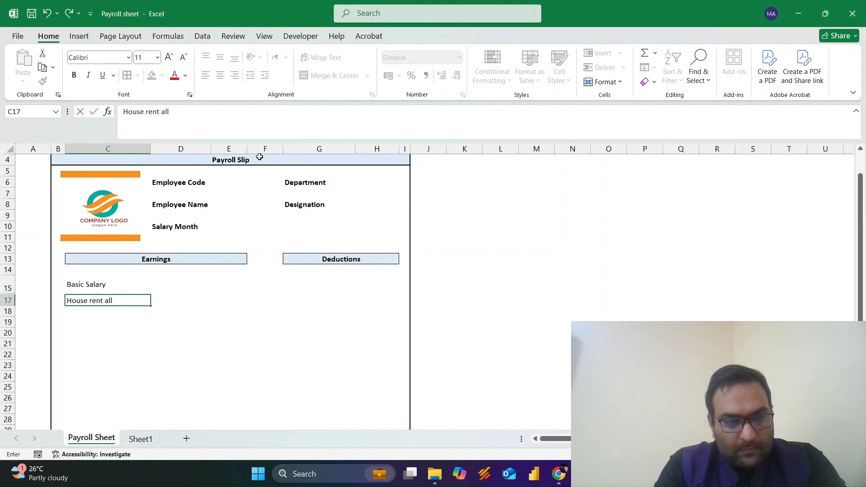
type("t allowance")
key("ctrl+Return")
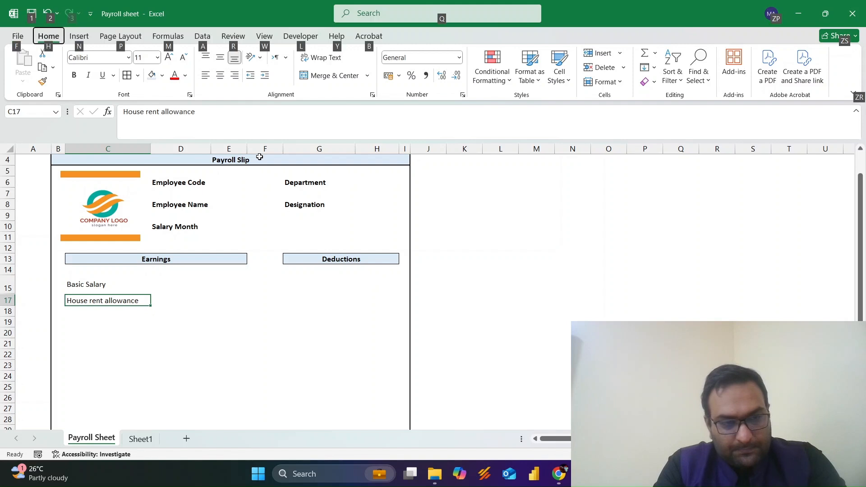
key("Down")
key("alt+h")
key("o")
key("h")
key("Escape")
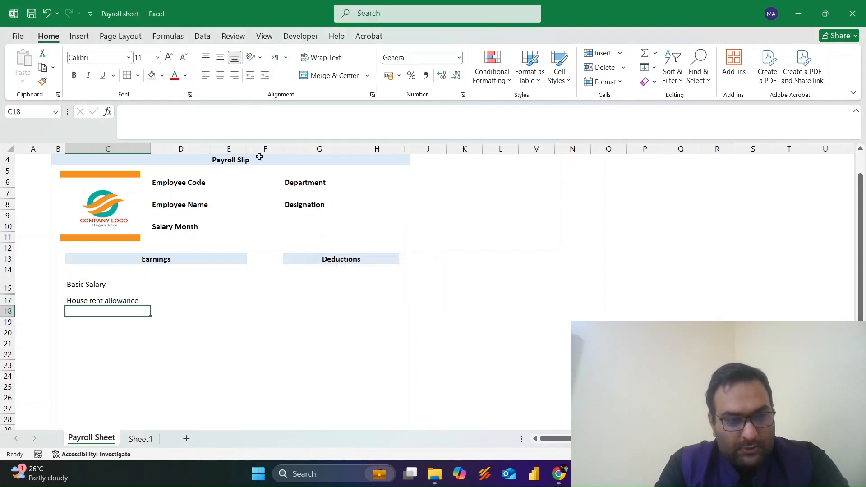
Set the height of row 17 to 25 and middle-align the House rent allowance label
key("Up")
key("alt")
type("hoh25")
key("Return")
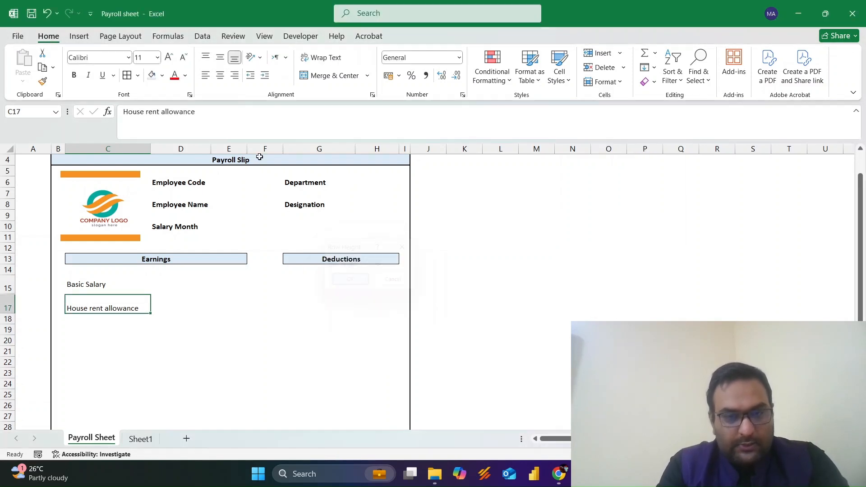
key("alt+h")
key("a")
key("m")
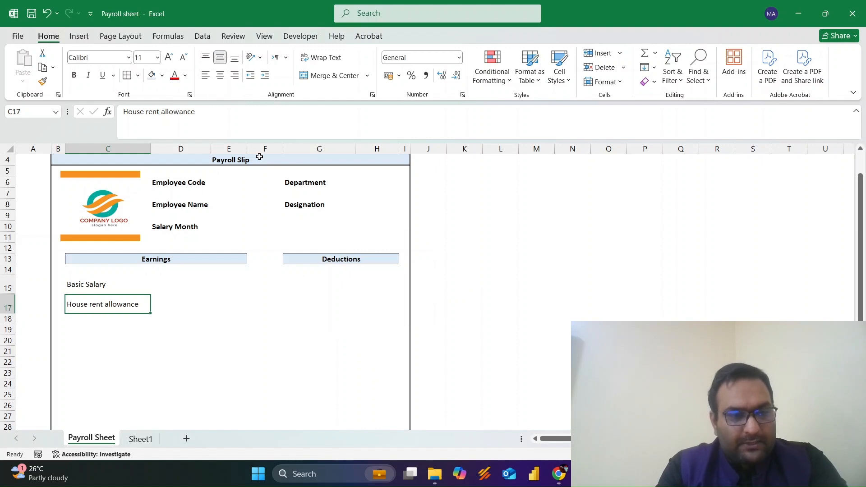
Make the Basic Salary and House rent allowance labels bold
key("shift+Up")
key("ctrl+b")
key("Down")
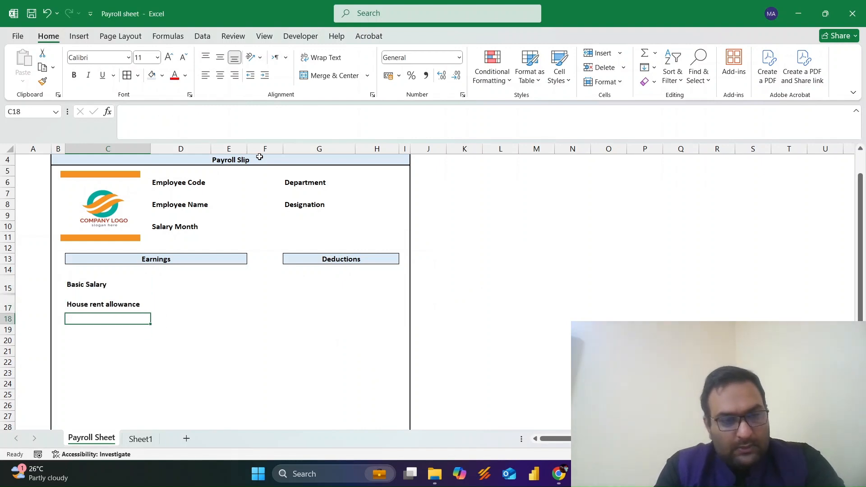
Set the height of the empty row 18 below House rent allowance to 2
key("alt+h")
key("o")
key("h")
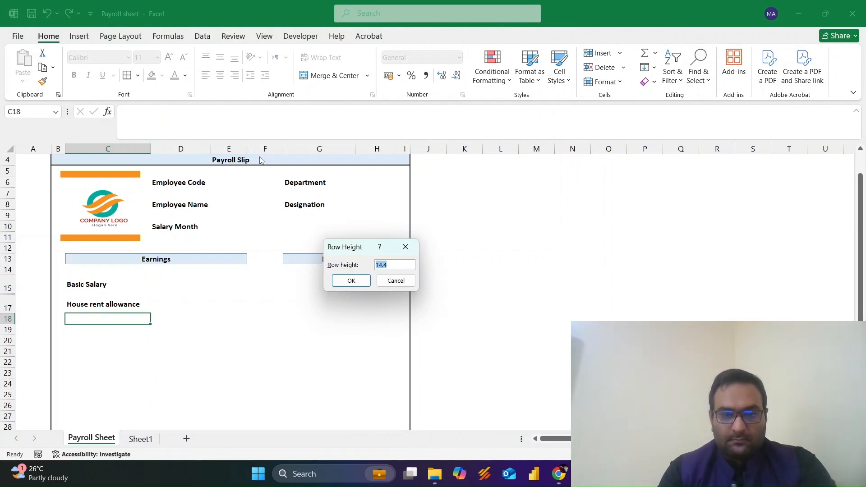
type("2")
key("Return")
Look up the next salary component on Sheet1 and enter "Other allowances" in C19 of the Payroll Sheet
key("ctrl+Page_Down")
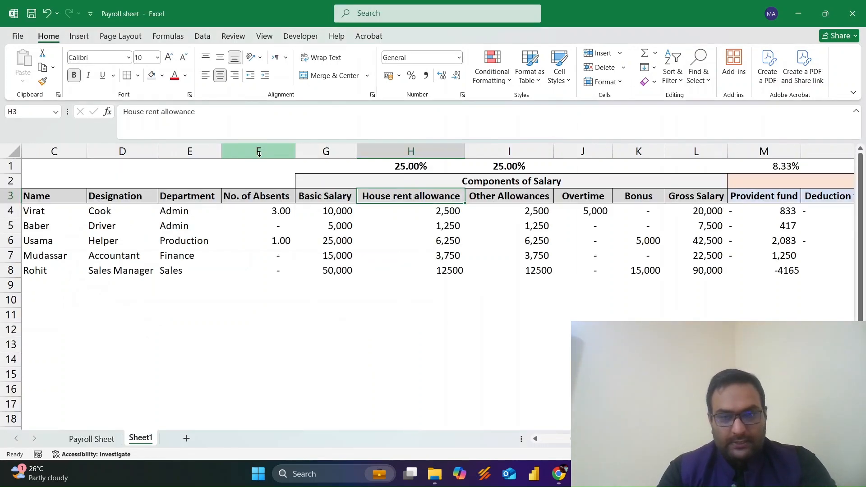
key("ctrl+Page_Up")
key("Down")
type("Othe")
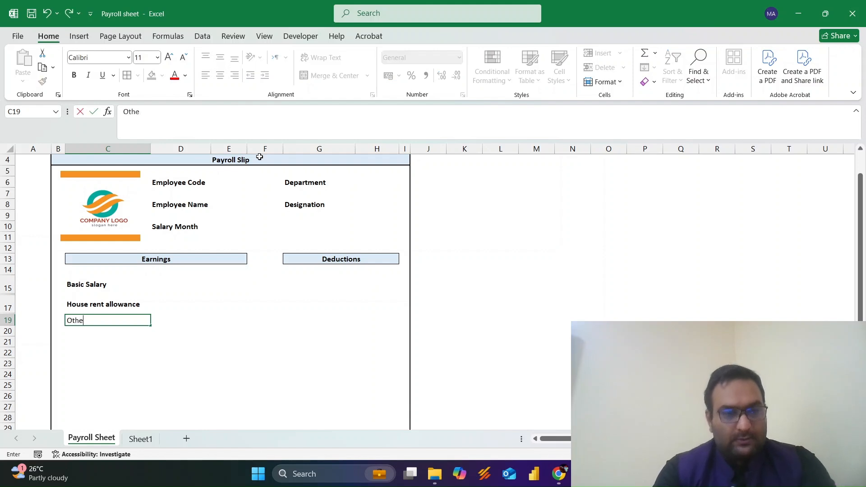
type("r allowance")
key("Return")
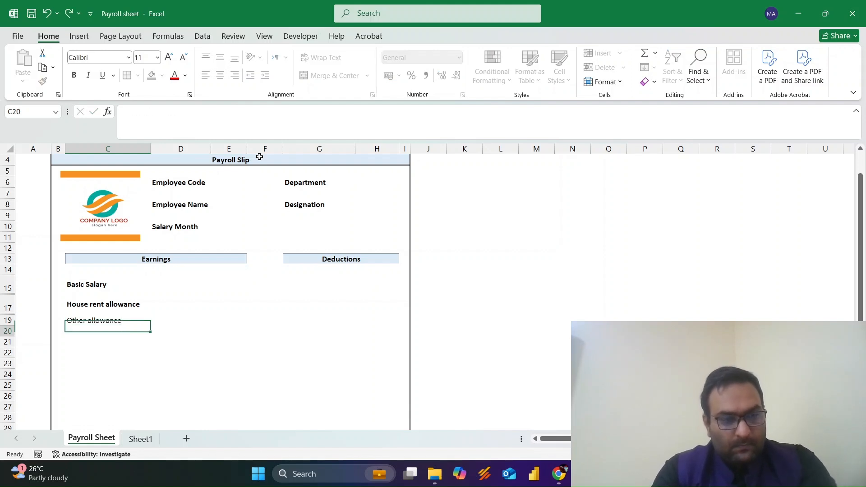
key("Up")
type("s")
key("Return")
key("Up")
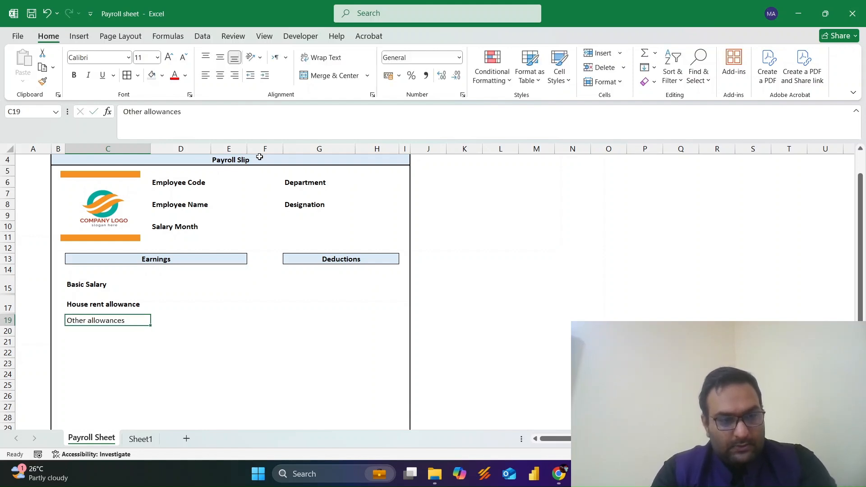
Make the Other allowances label bold and middle-aligned, and increase row 19's height to match row 17
key("ctrl+b")
key("Return")
key("F1")
key("Up")
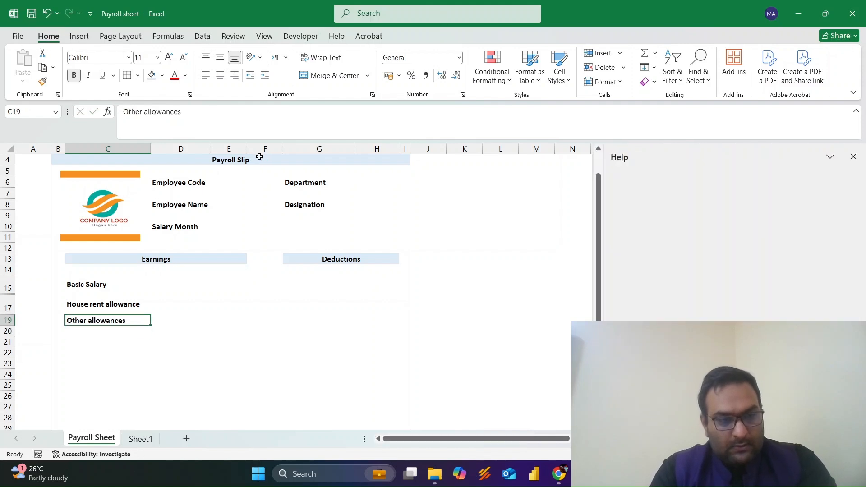
key("alt+h")
key("o")
key("h")
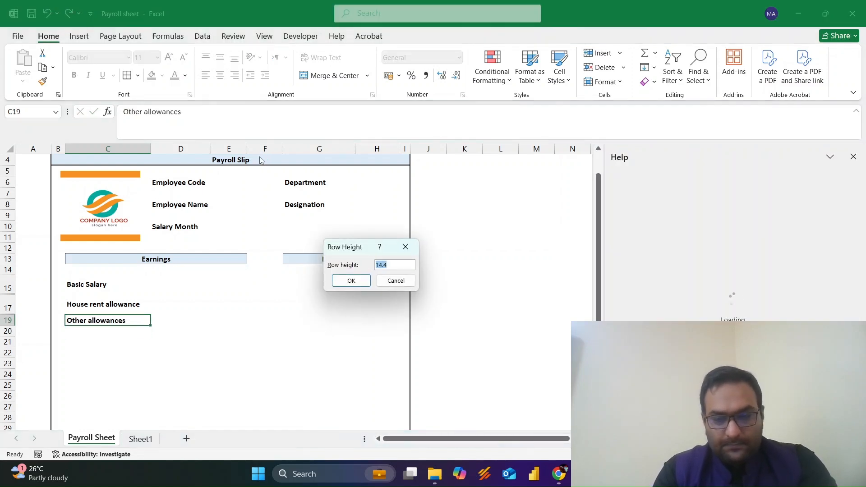
key("Return")
key("alt+h")
key("a")
key("m")
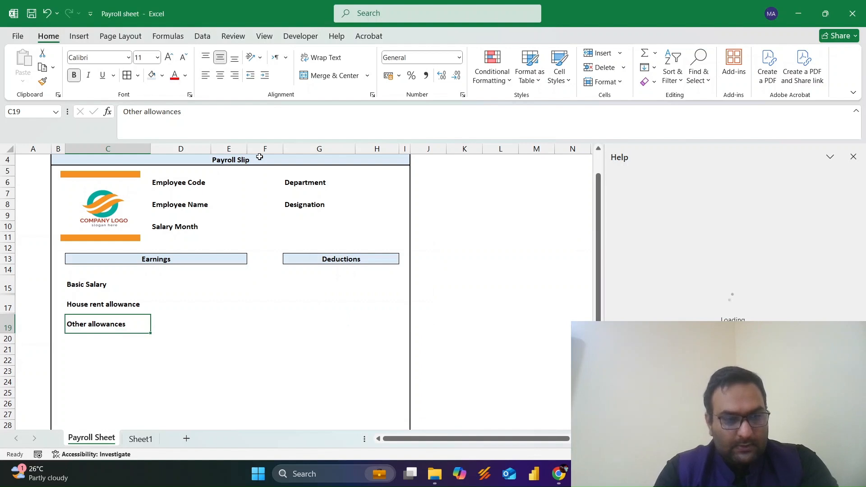
Close the Help pane and set the height of the empty row 20 to 2
key("Down")
key("Down")
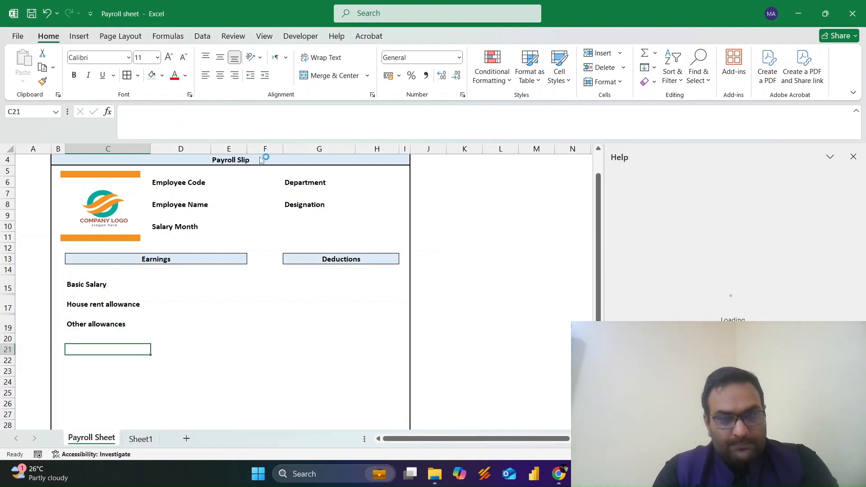
key("Up")
left_click(853, 156)
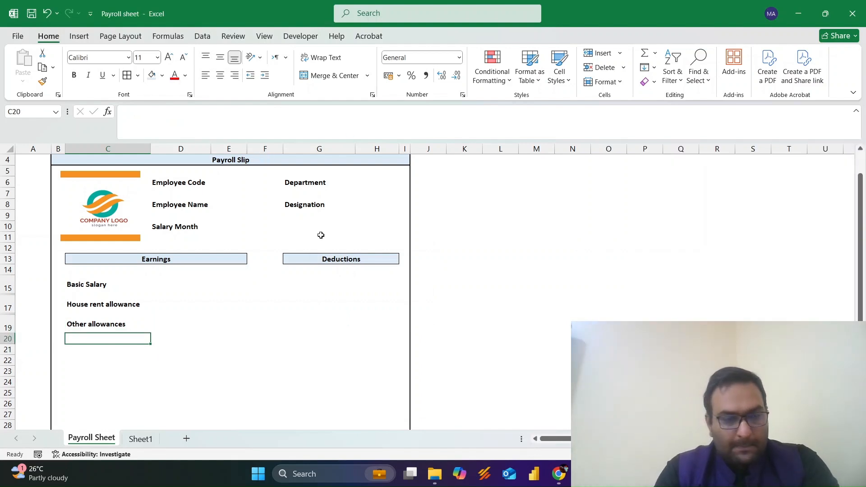
key("alt+h")
type("oh2")
key("Return")
Check the next salary component on Sheet1 and enter "Overtime" in C21 of the Payroll Sheet
key("Down")
key("ctrl+Page_Down")
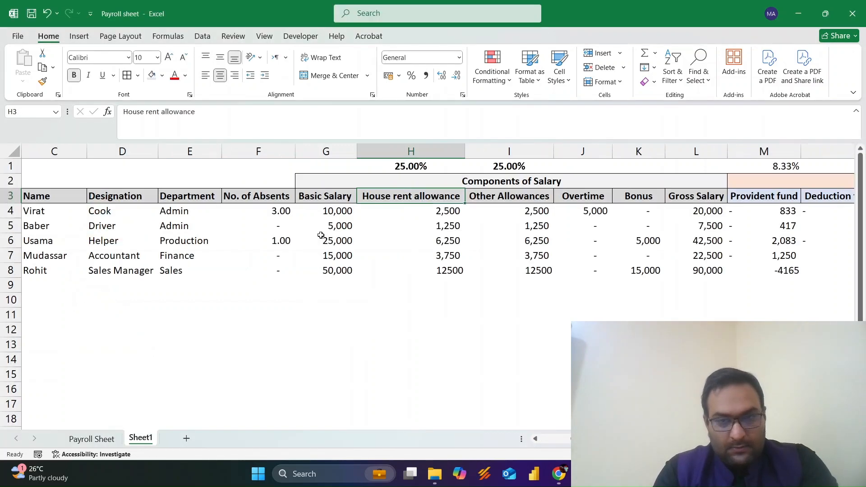
key("ctrl+Page_Up")
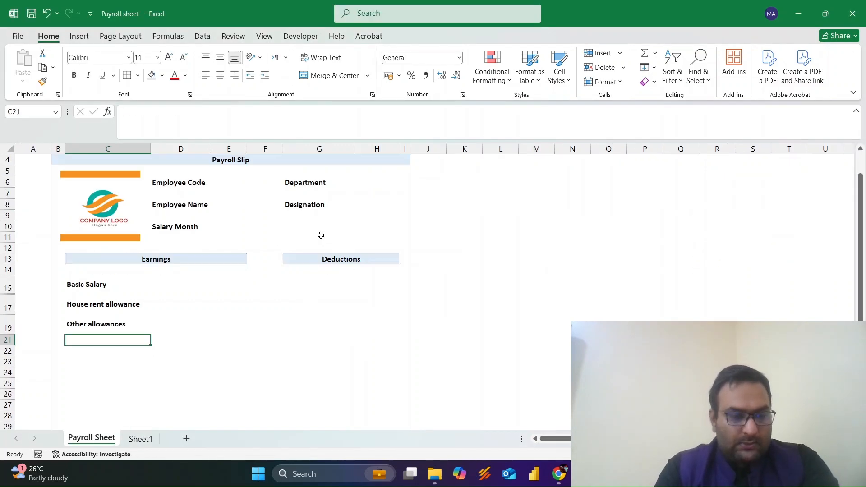
type("Overtime")
key("Return")
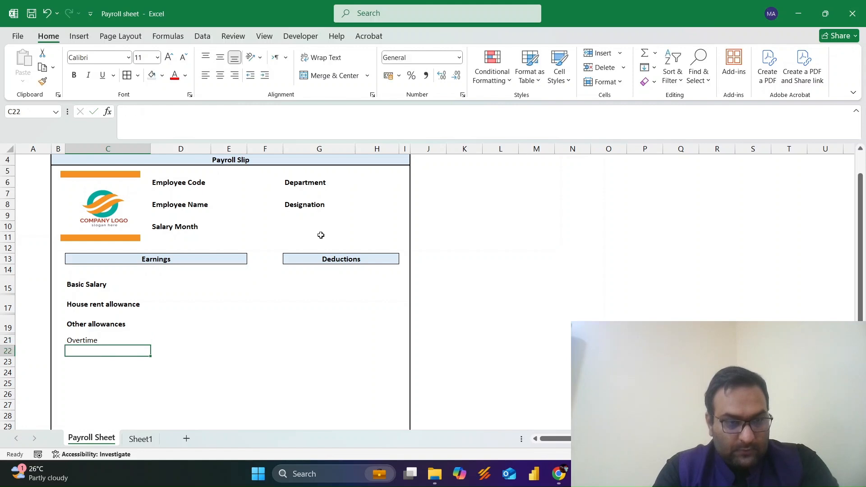
Set the height of the Overtime row 21 to 25
key("Up")
key("Up")
key("Up")
key("Down")
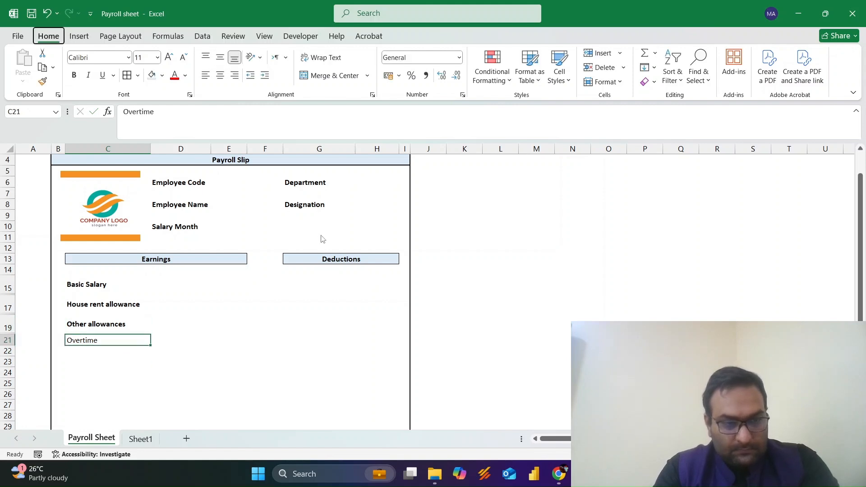
key("alt+h")
type("oh25")
key("Return")
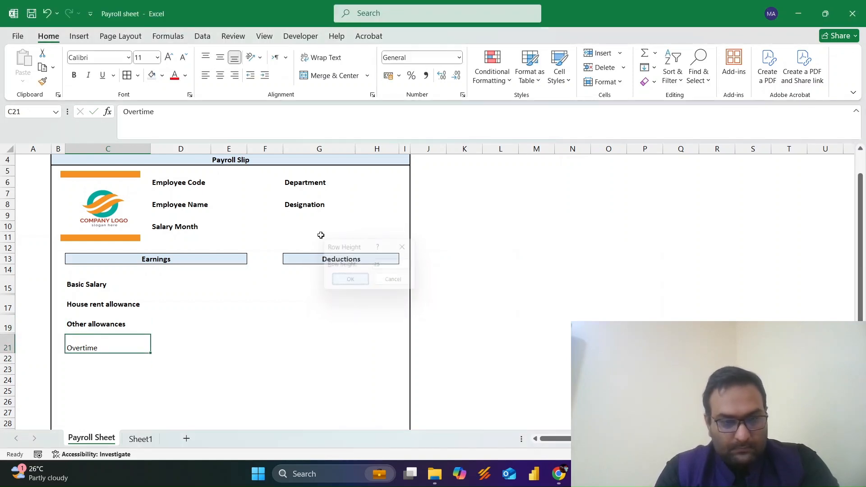
Copy the Overtime label from C21 into C23
key("ctrl+c")
key("Down")
key("Down")
key("Return")
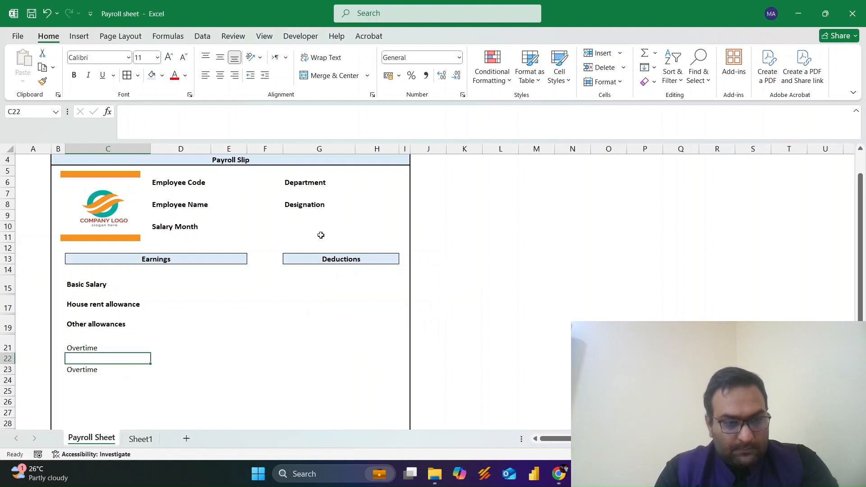
Middle-align the Overtime label in C21 and set the height of the empty row 22 to 2
key("Up")
key("Up")
key("alt+h")
key("a")
key("m")
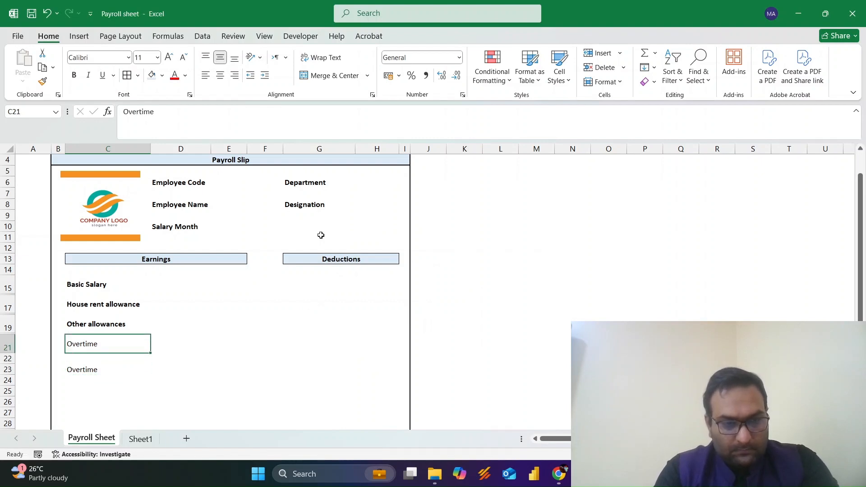
key("Down")
key("alt+h")
type("oh2")
key("Return")
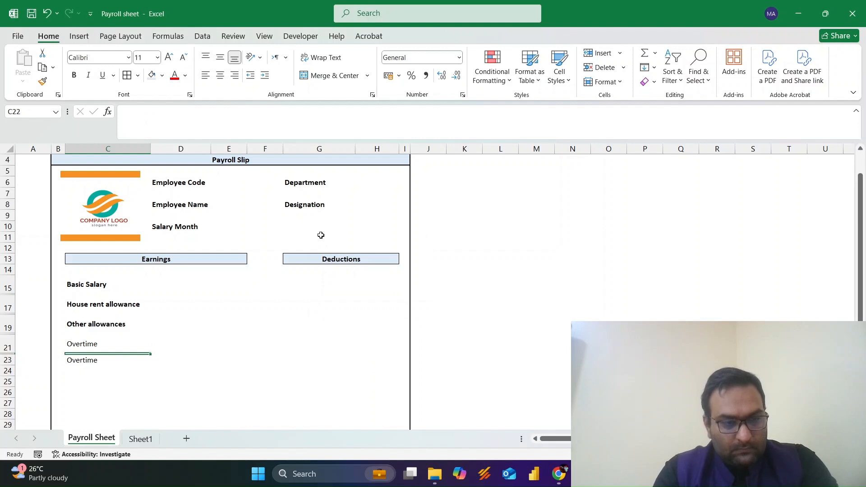
Enter "Bonus" in C23 as the component label below Overtime
key("Down")
type("B")
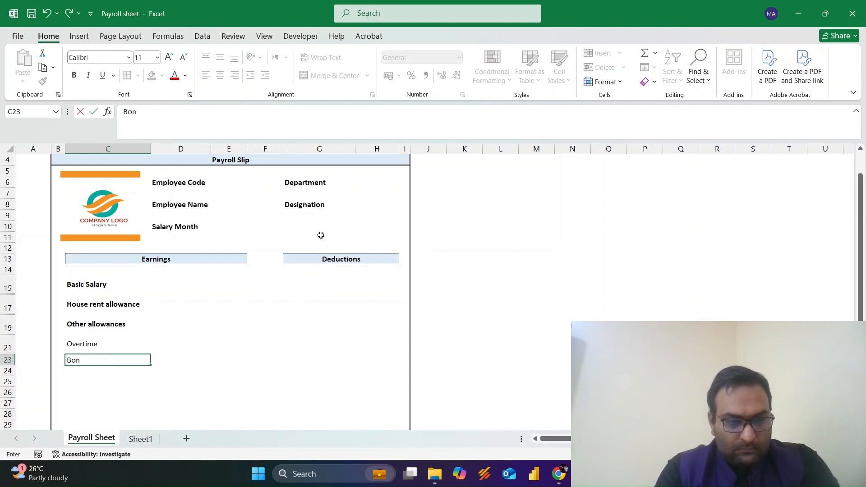
type("onus")
key("Return")
Make the Overtime and Bonus labels in C21 and C23 bold
key("Up")
key("Up")
key("Up")
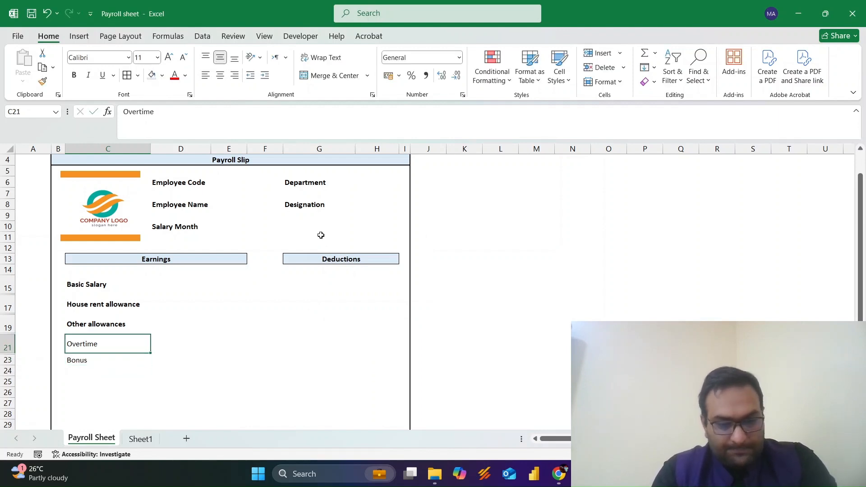
key("ctrl+b")
key("Down")
key("Down")
key("ctrl+b")
key("Down")
key("Down")
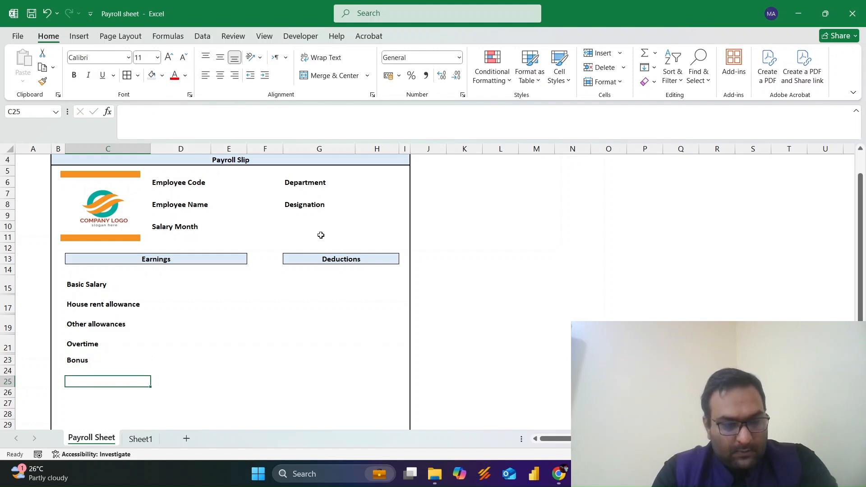
Enter "Total" in C25 below the earnings components and make it bold
key("Up")
key("Up")
key("Down")
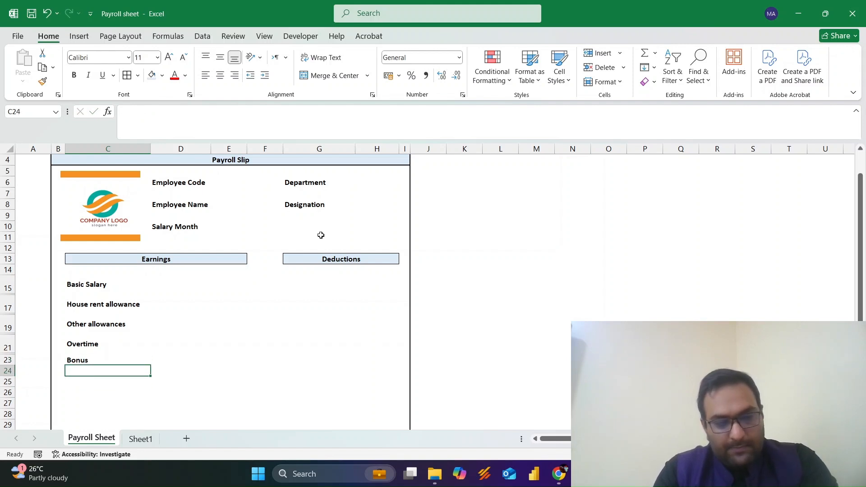
key("Down")
type("Tot")
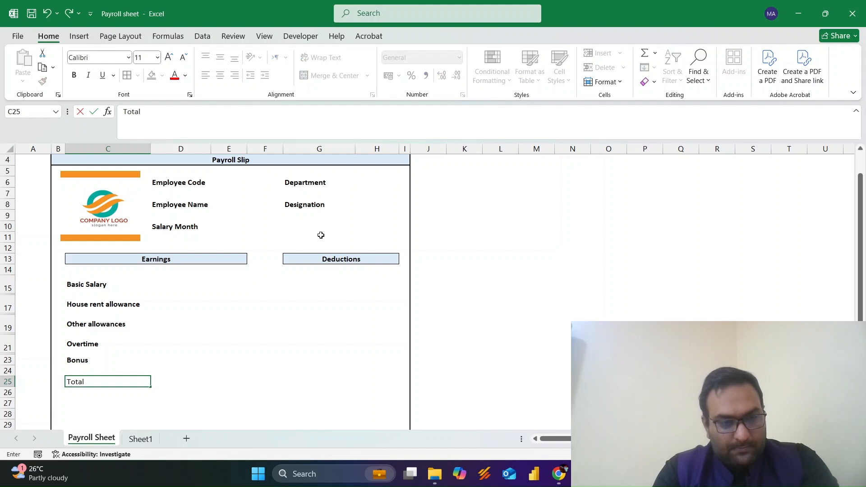
key("ctrl+Return")
key("ctrl+b")
Merge the Basic Salary label across C15:D15 and outline the merged cell with a border
key("Right")
key("Right")
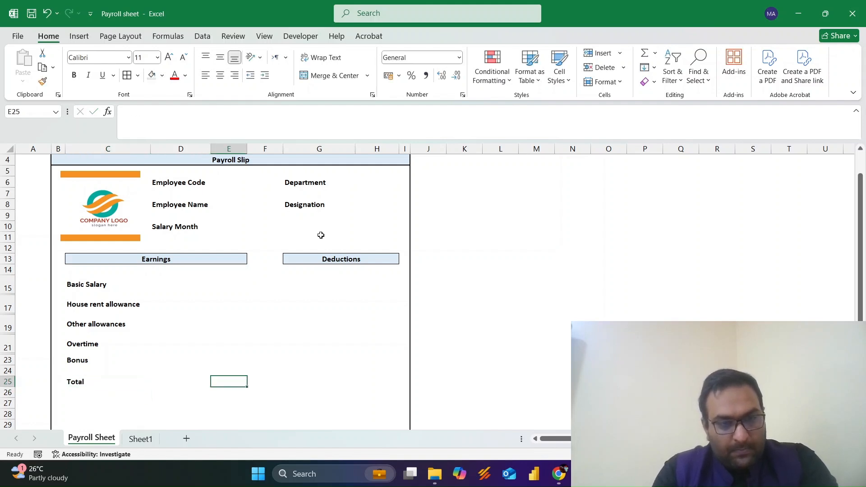
key("Left")
key("Up")
key("Up")
key("Up")
key("Up")
key("Up")
key("Up")
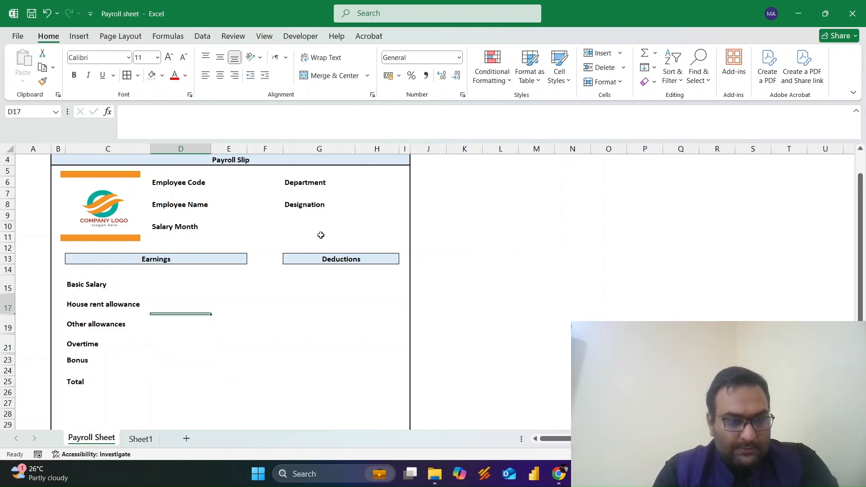
key("Right")
key("Left")
key("Left")
key("shift+Right")
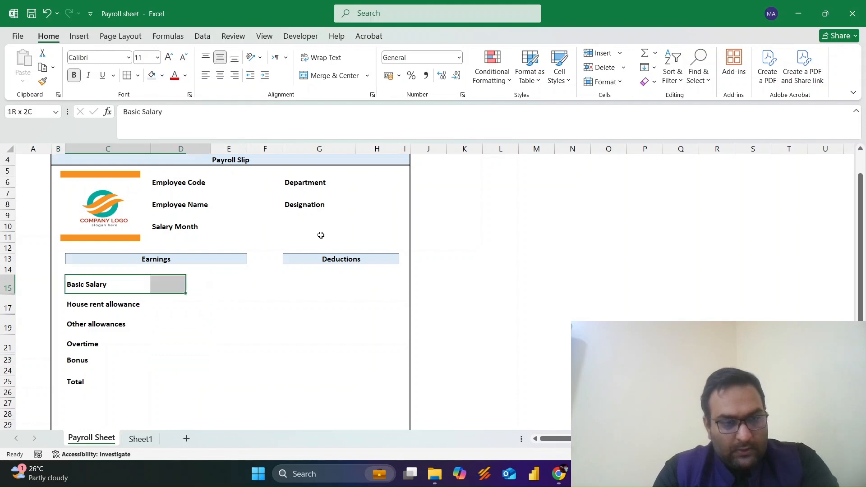
key("alt+h")
key("m")
key("m")
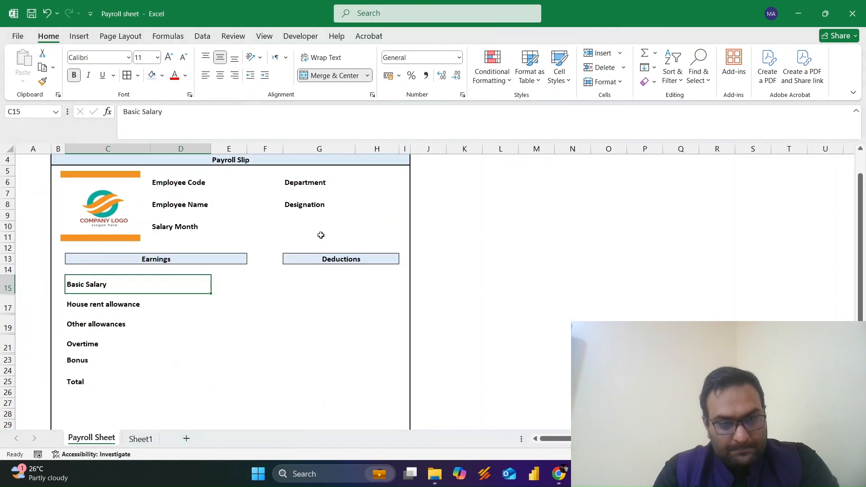
Enter the currency heading "Rs." in E14 under Earnings
key("Down")
key("shift+Right")
key("Right")
key("Right")
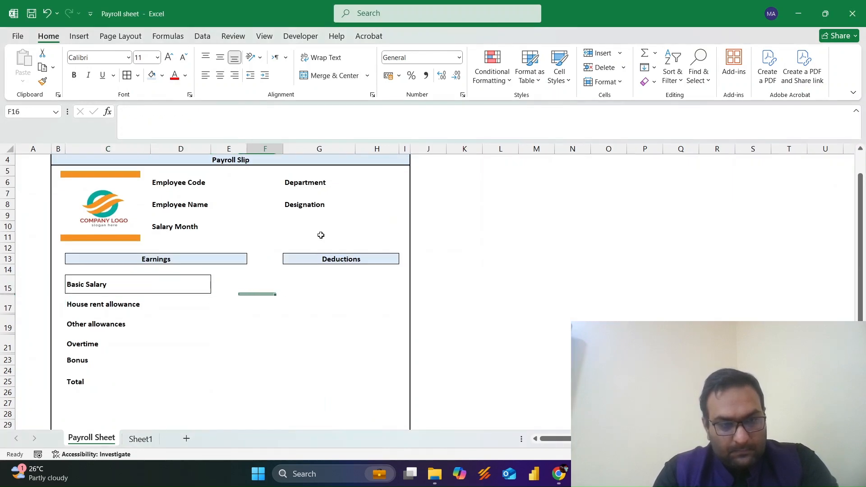
key("Left")
key("Up")
key("Up")
type("Rs.")
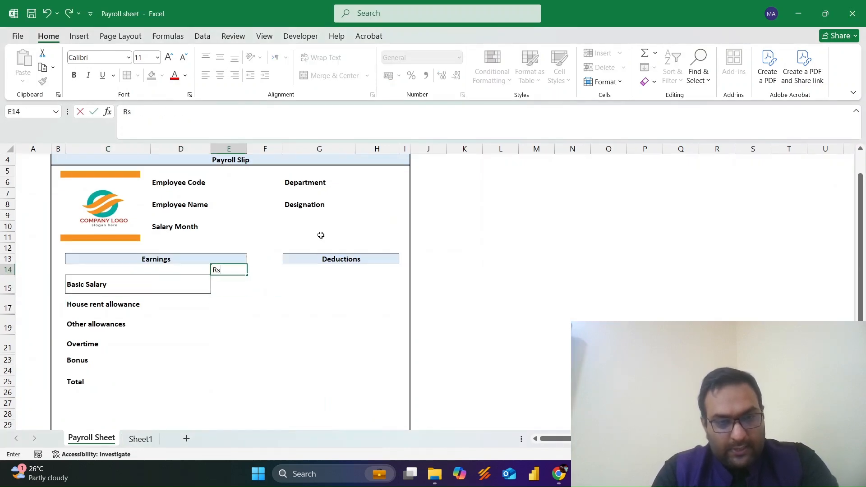
key("Return")
Center the "Rs." heading in E14 and make it bold
key("Up")
key("alt+h")
key("a")
key("r")
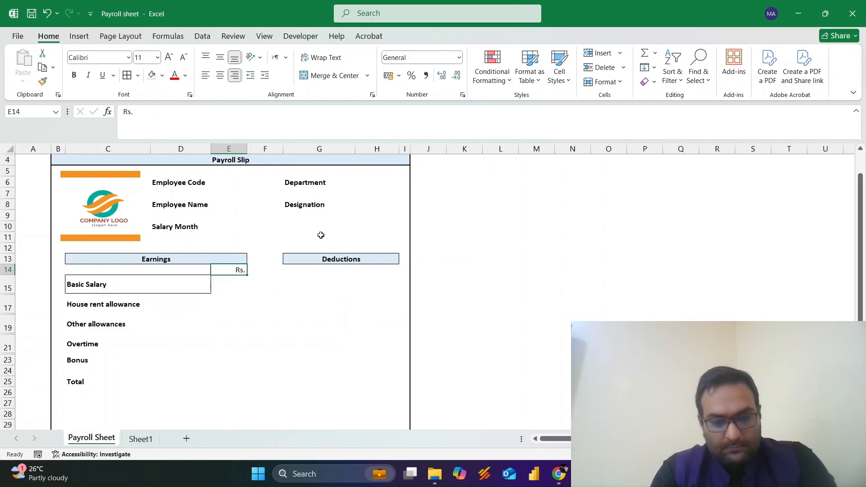
key("alt+h")
key("a")
key("c")
Copy the "Rs." heading from E14 to H14 under Deductions
key("ctrl+c")
key("Right")
key("Right")
key("Right")
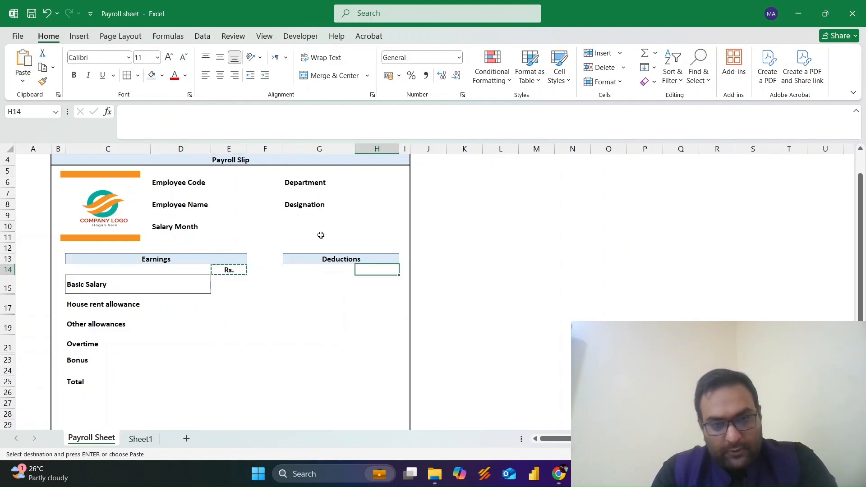
key("Return")
Select the merged Basic Salary cell C15
key("Left")
key("Down")
key("Down")
key("Left")
key("Left")
key("Left")
key("Left")
key("Up")
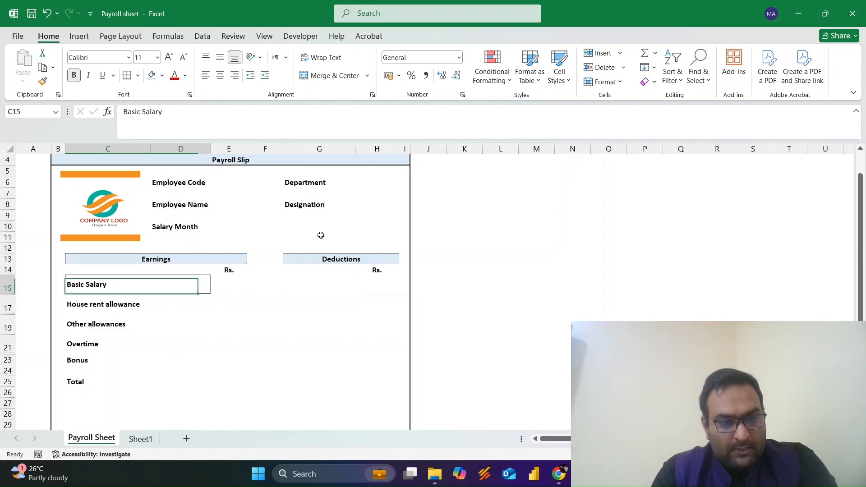
Select cell G15 under the Deductions heading, and examine the deduction column headings on Sheet1
key("Right")
key("Right")
key("Left")
key("Left")
key("Right")
key("Right")
key("Right")
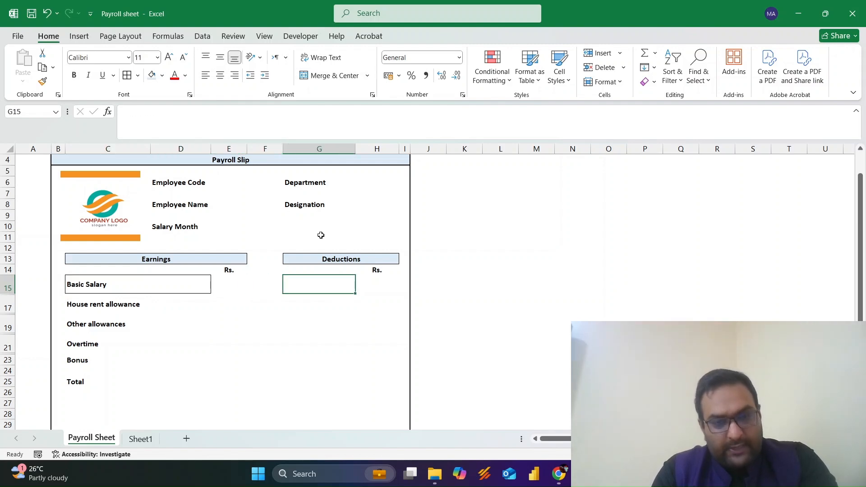
key("ctrl+Page_Down")
key("Right")
key("Right")
key("Right")
key("Right")
key("Right")
key("Right")
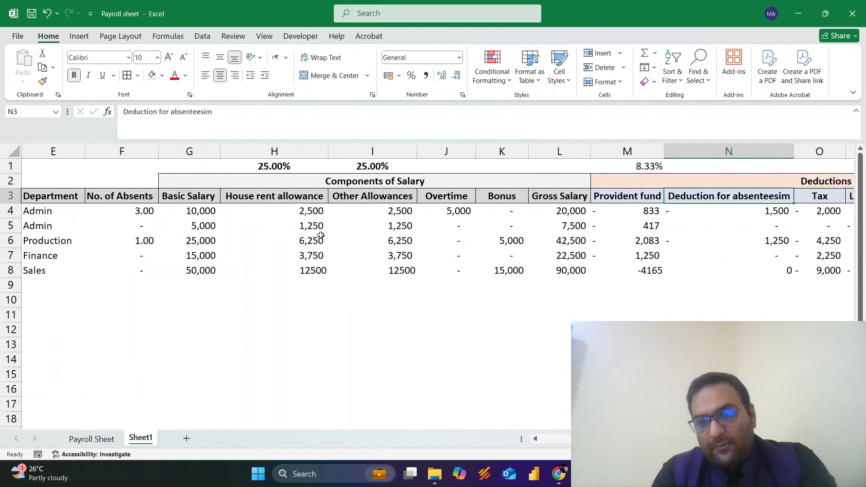
key("Right")
key("Right")
key("Right")
key("Right")
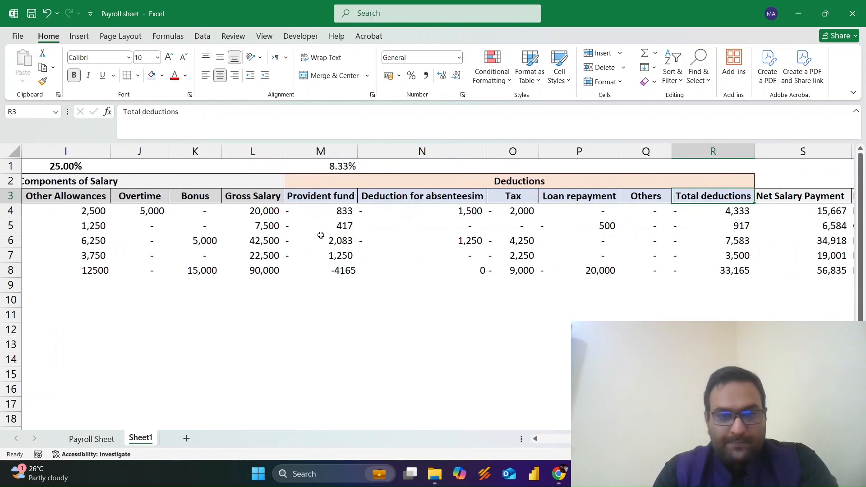
Enter "Provident fund" in cell G15 of the Payroll Sheet
key("ctrl+Page_Up")
type("Provident fund")
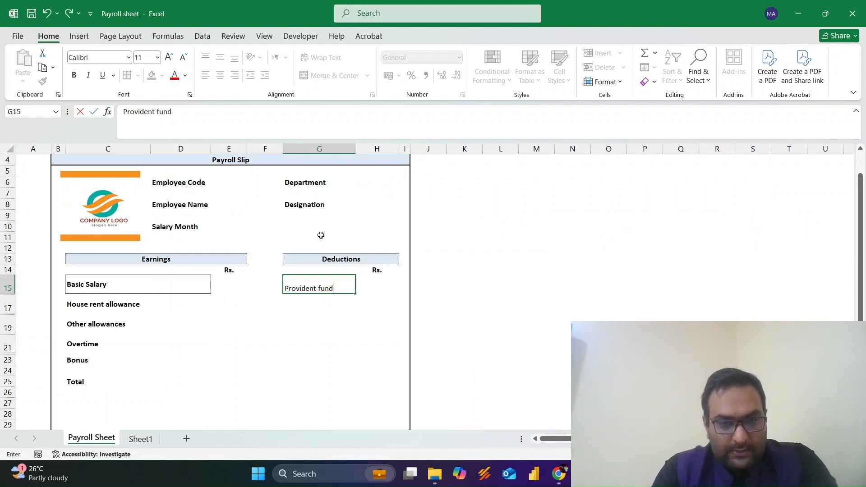
key("ctrl+Return")
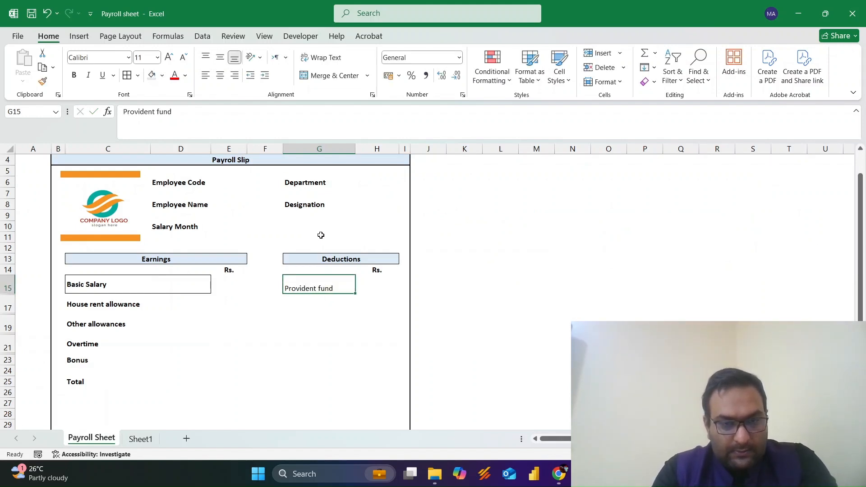
Add all borders to G15:H15, with the Provident fund label middle-aligned and bold
key("shift+Right")
key("alt+h")
key("b")
key("a")
key("alt+h")
key("a")
key("m")
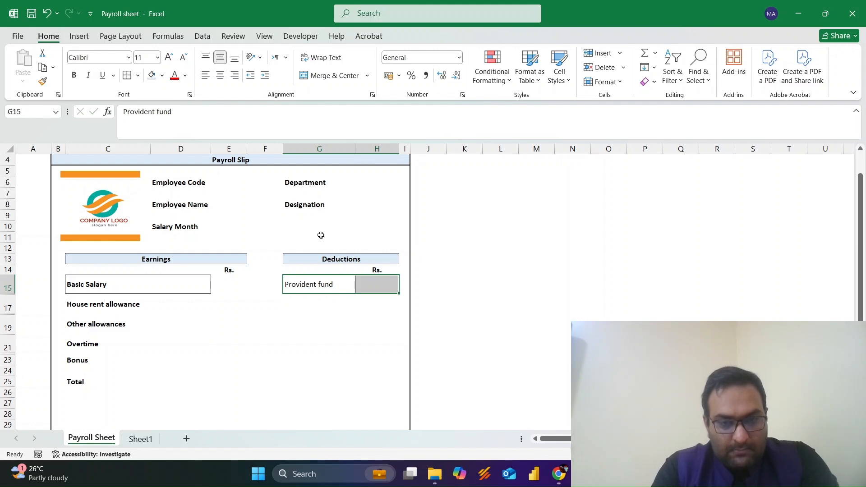
key("ctrl+b")
Enter "Absent" as the next deduction label in cell G17
key("Down")
key("Down")
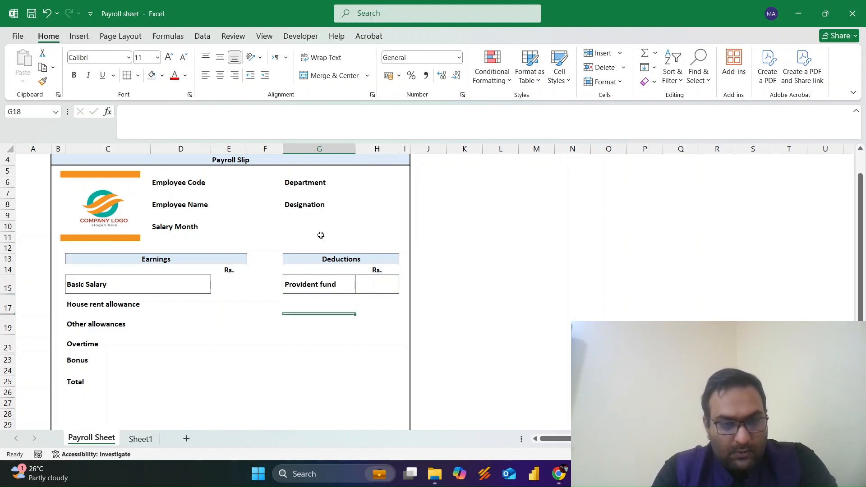
type("A")
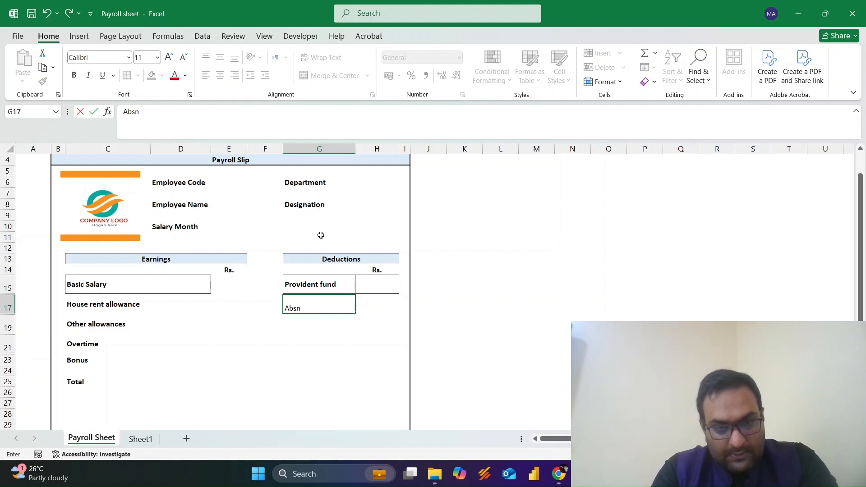
type("bsent")
key("ctrl+Return")
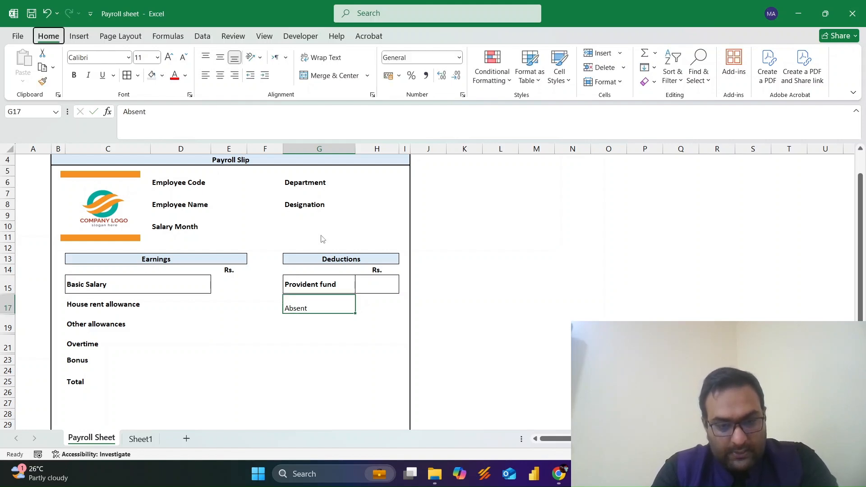
Middle-align and bold the Absent label, and add all borders to G17:H17
key("alt+h")
key("a")
key("m")
key("ctrl+b")
key("Right")
key("shift+Left")
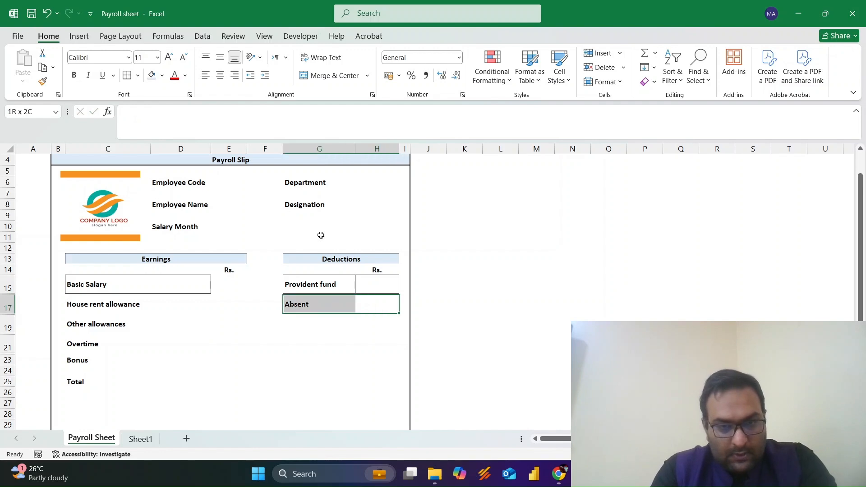
Using the Sheet1 headings as reference, enter "Tax" in G19 and "Loan repayment" in G21 of the Payroll Sheet
key("Down")
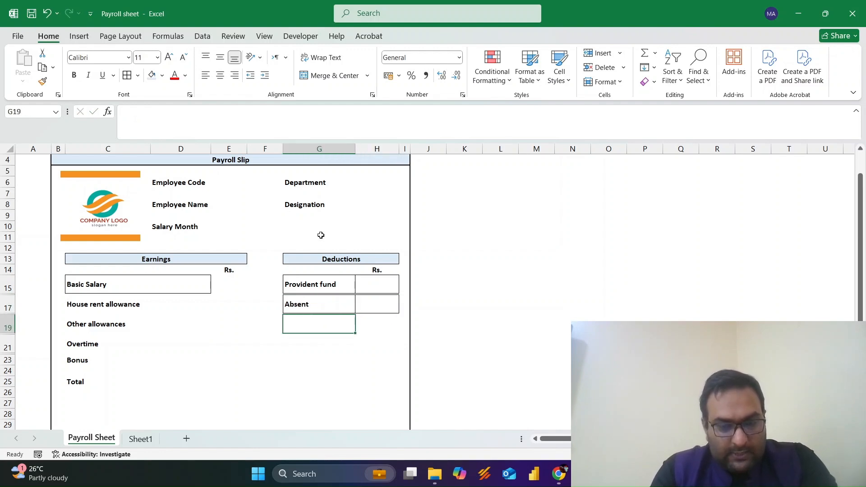
key("ctrl+Page_Down")
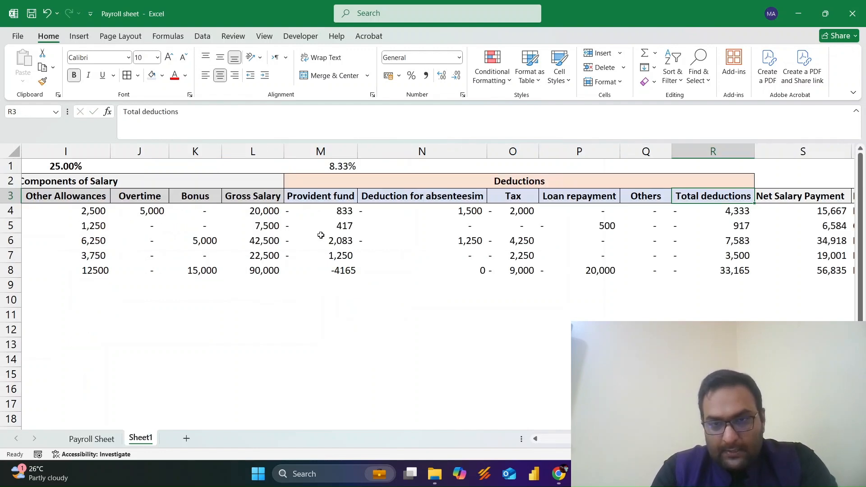
key("ctrl+Page_Up")
type("Ta")
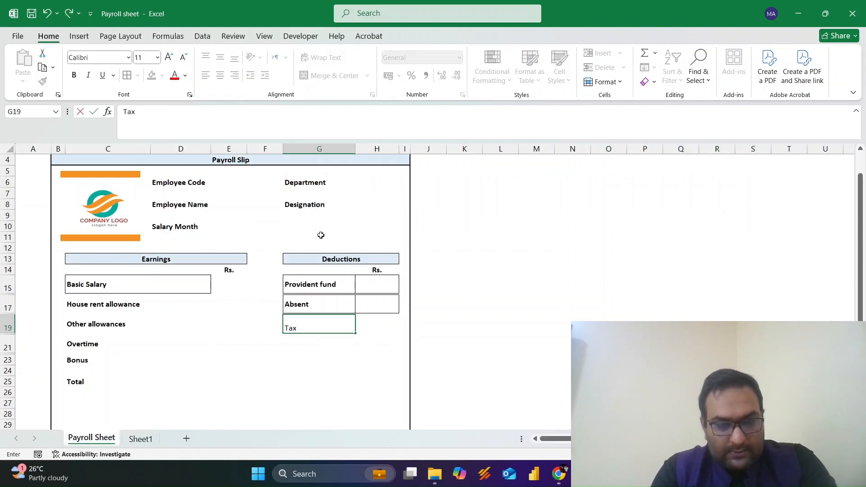
type("x")
key("Return")
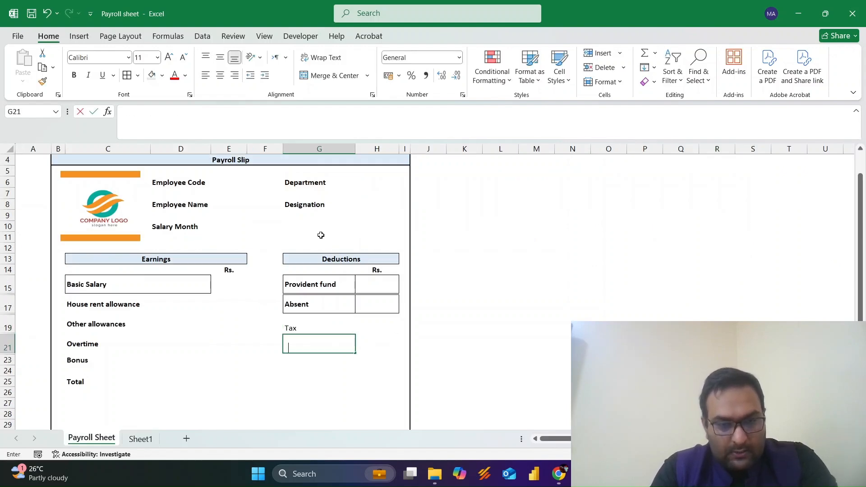
type("Loan repaymen")
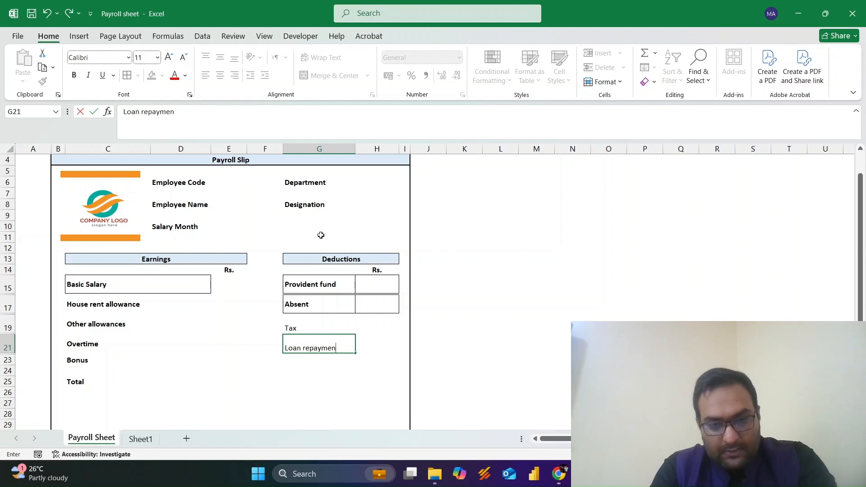
type("t")
key("Return")
Enter "Other" in cell G23 below the Loan repayment label
key("Down")
key("Up")
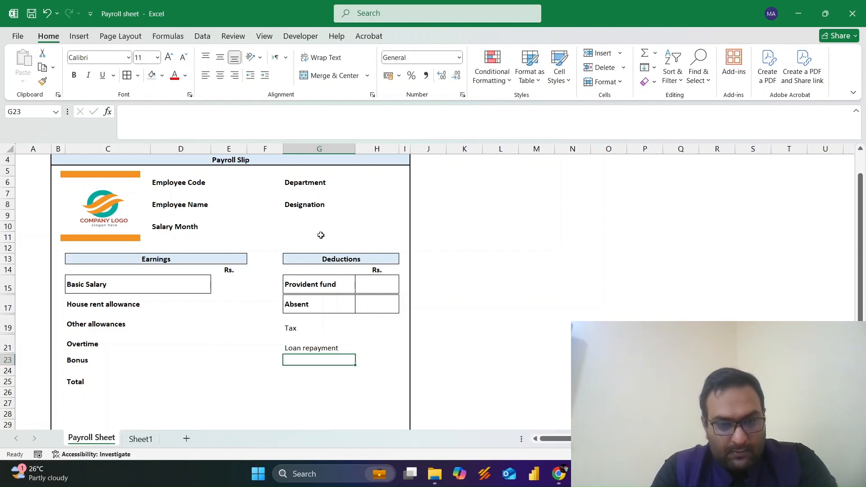
key("shift+space")
key("Up")
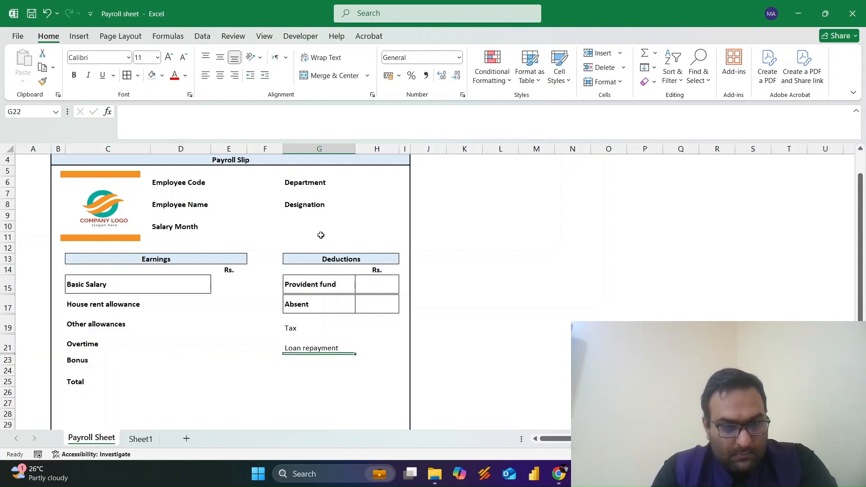
key("shift+space")
key("Down")
type("o")
key("Return")
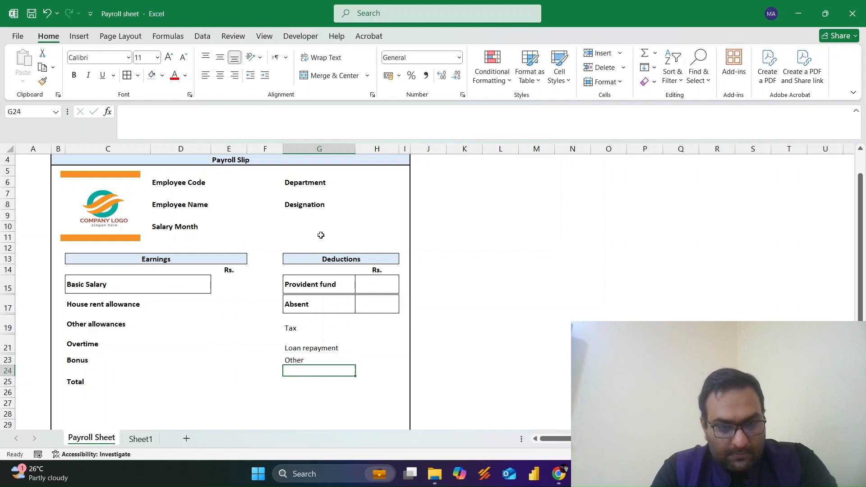
Middle-align the Loan repayment label vertically in cell G21
key("Up")
key("Up")
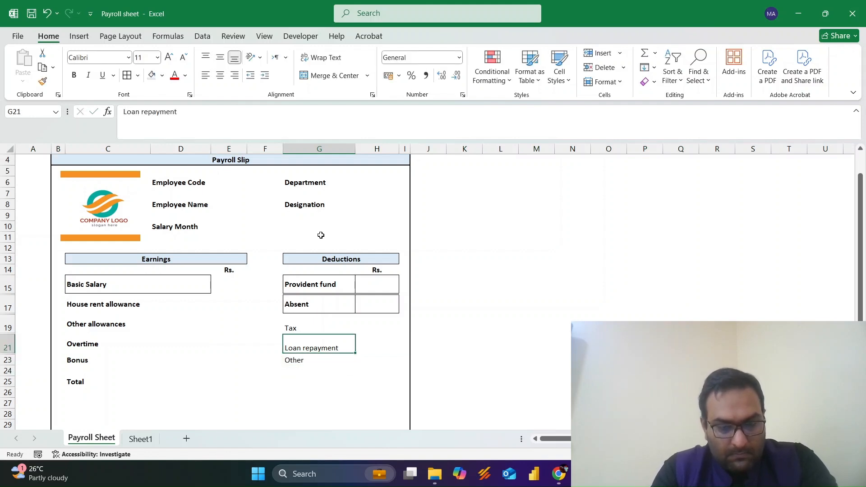
key("alt+h")
key("a")
key("m")
Change the last deduction label in cell G23 to "Others"
key("Down")
key("Down")
key("F2")
type("s")
key("Return")
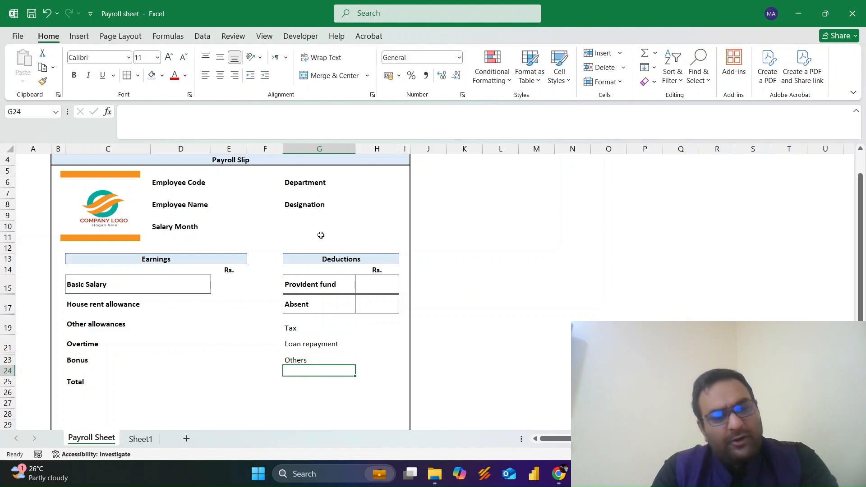
Make the Tax label in G19 bold and middle-align it vertically
key("Up")
key("Up")
key("Up")
key("Up")
key("ctrl+b")
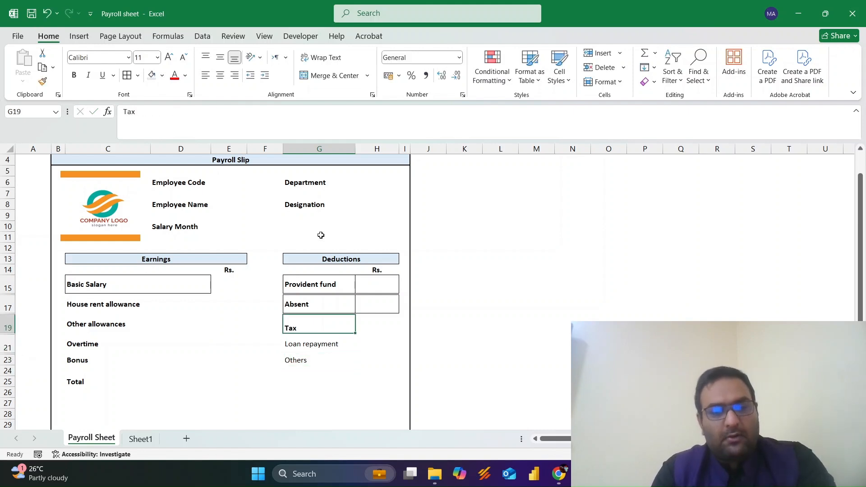
key("alt+h")
key("a")
key("m")
Make the Loan repayment label in G21 and the Others label in G23 bold
key("Down")
key("Down")
key("ctrl+b")
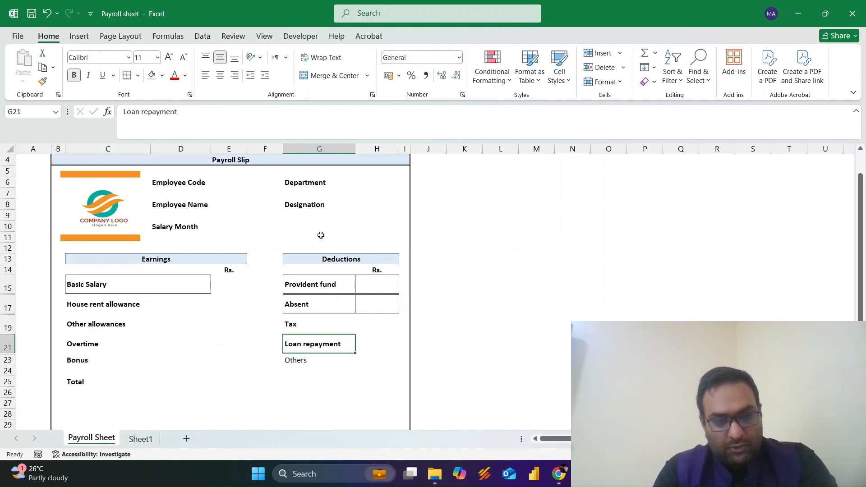
key("Down")
key("Down")
key("Up")
key("Up")
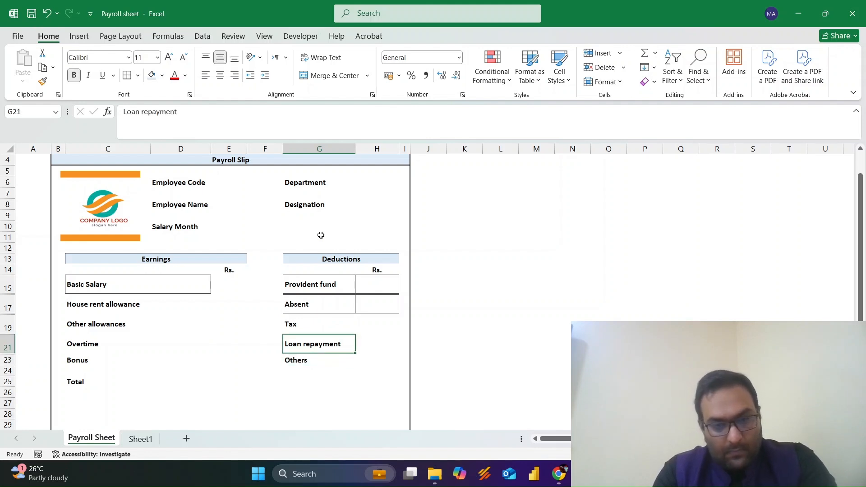
key("Down")
key("Down")
key("ctrl+b")
Set the height of row 23 to 25 and middle-align the Others label vertically
key("alt+h")
type("oh")
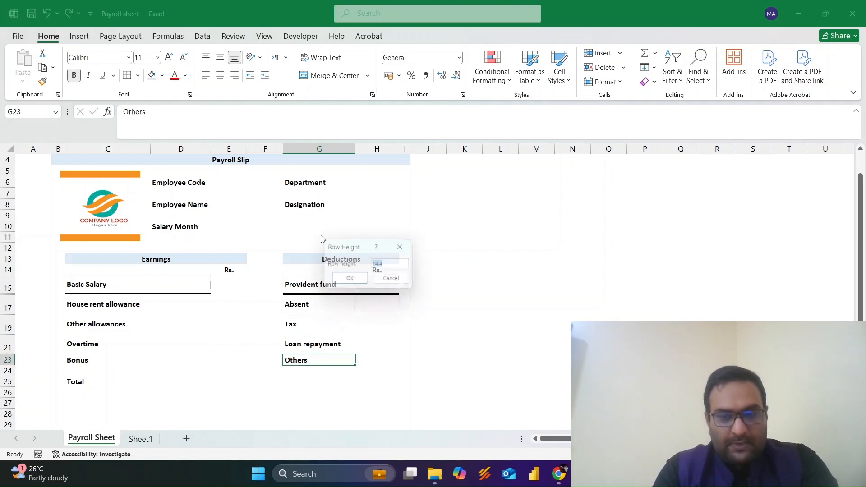
type("25")
key("Return")
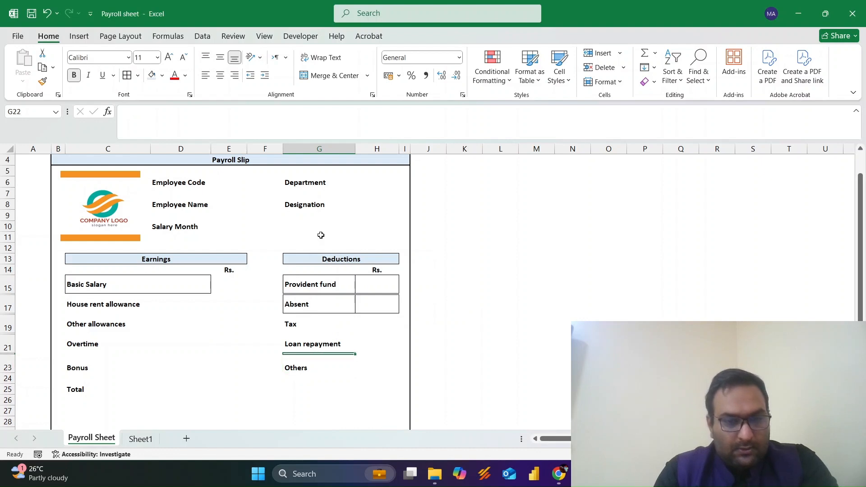
key("alt+h")
key("a")
key("m")
Add all borders to the Tax label and its amount cell, G19:H19
key("Up")
key("Up")
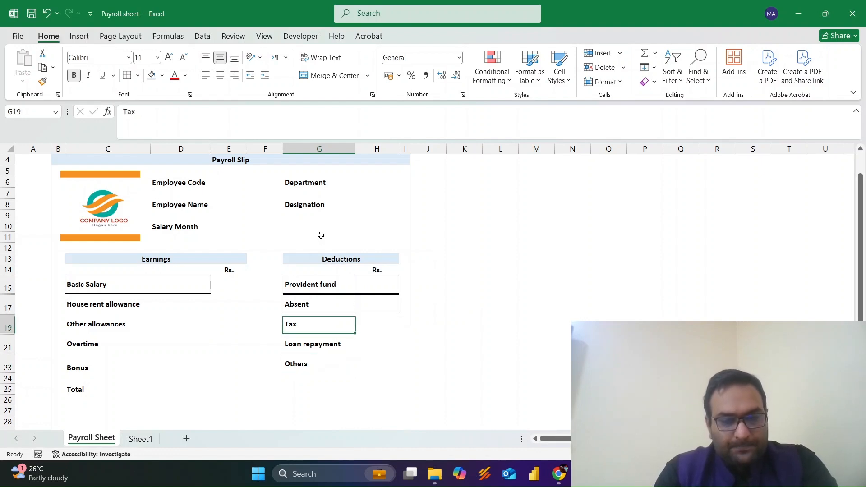
key("shift+Right")
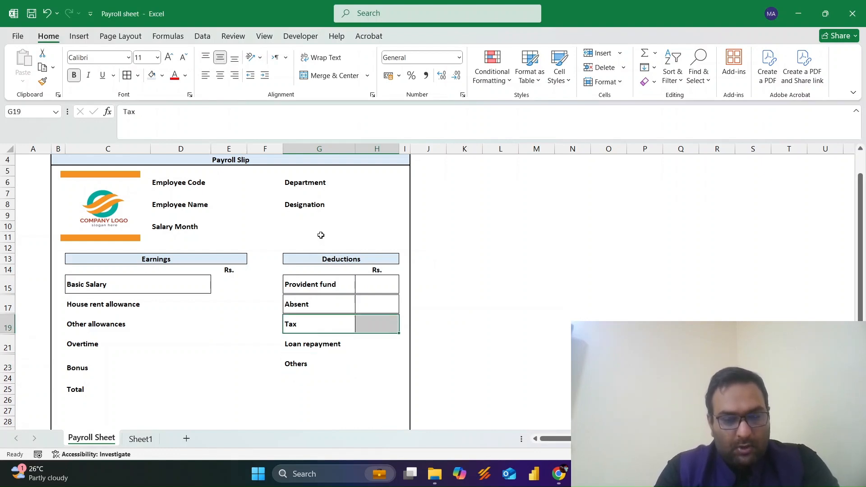
key("alt+h")
key("b")
key("a")
Add all borders to the Loan repayment label and its amount cell, G21:H21
key("Down")
key("Down")
key("shift+Right")
key("alt+h")
key("b")
key("a")
Add all borders to the Others label and its amount cell, G23:H23
key("Down")
key("Down")
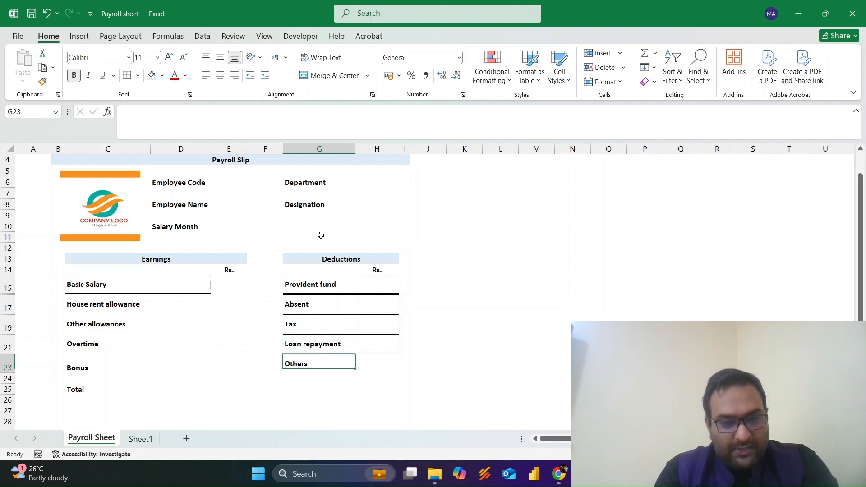
key("shift+Right")
key("alt+h")
key("b")
key("a")
Add all borders to the Bonus cells C23:D23 in the Earnings section
key("Left")
key("Left")
key("Left")
key("Left")
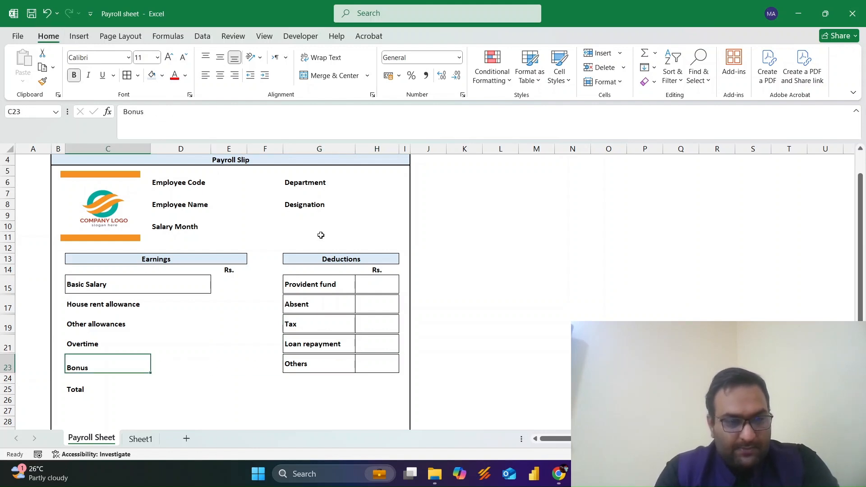
key("shift+Right")
key("alt+h")
key("b")
key("a")
Add all borders to the Overtime cells C21:D21 in the Earnings section
key("Up")
key("Up")
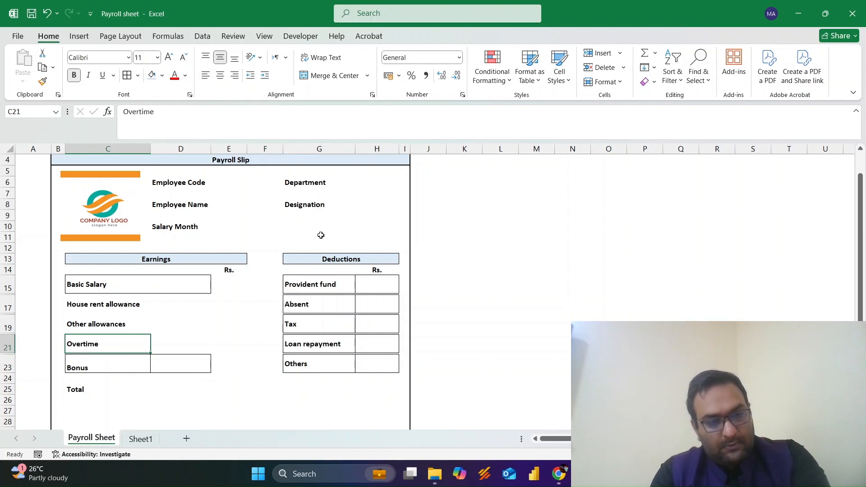
key("shift+Right")
key("alt+h")
key("b")
key("a")
Add all borders to the Other allowances cells C19:D19 in the Earnings section
key("Up")
key("Up")
key("shift+Right")
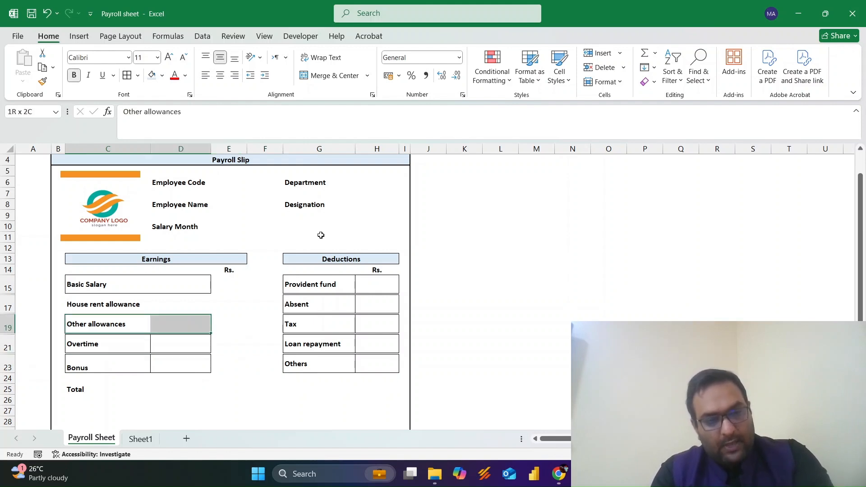
key("alt+h")
key("b")
key("a")
Add all borders to the House rent allowance cells C17:D17 in the Earnings section
key("Up")
key("Up")
key("shift+Right")
key("alt+h")
key("b")
key("a")
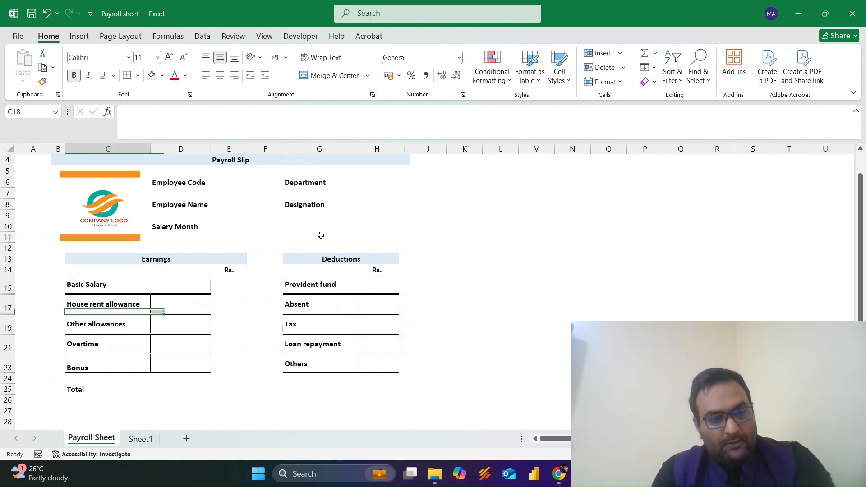
Set the height of the earnings Total row, row 25, to 25
key("Down")
key("Down")
key("Down")
key("Down")
key("Down")
key("Down")
key("shift+Right")
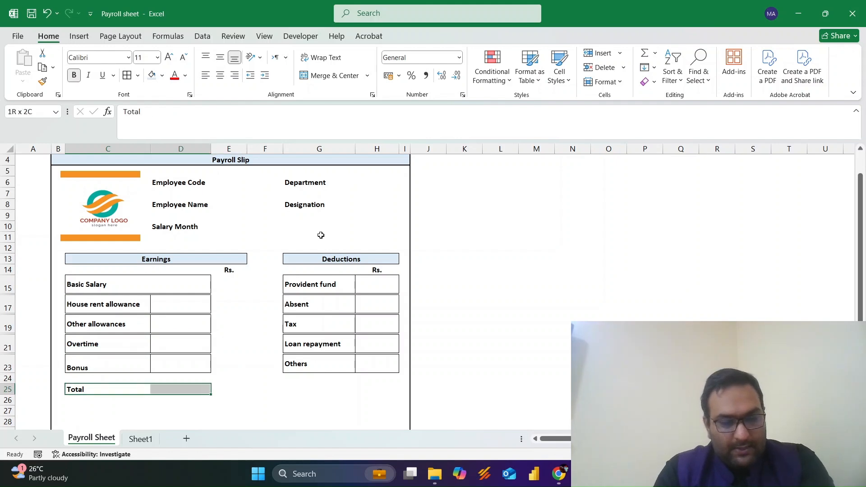
key("alt+h")
key("o")
key("h")
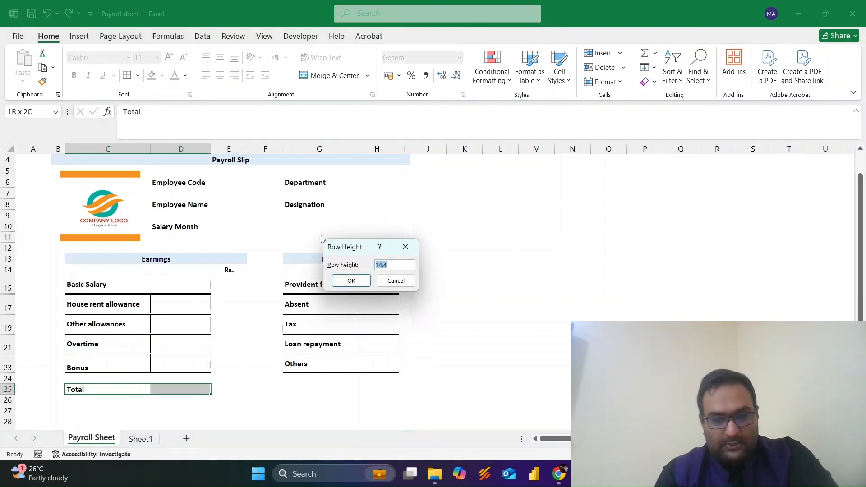
type("25")
key("Return")
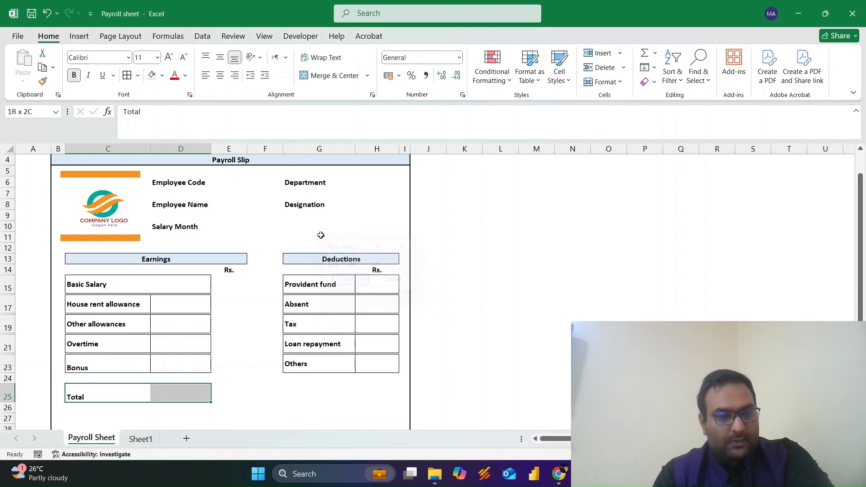
Middle-align the earnings Total cells C25:D25
key("alt+h")
key("m")
key("Escape")
key("alt+h")
key("a")
key("m")
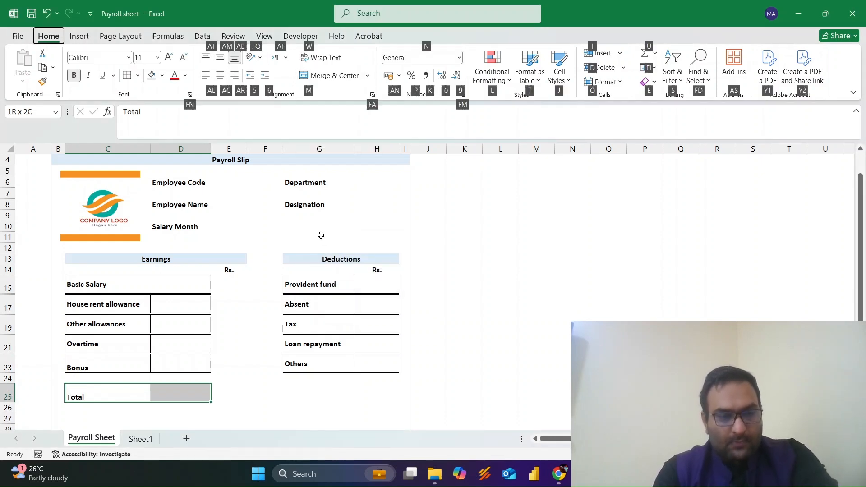
key("Right")
type("=")
key("Escape")
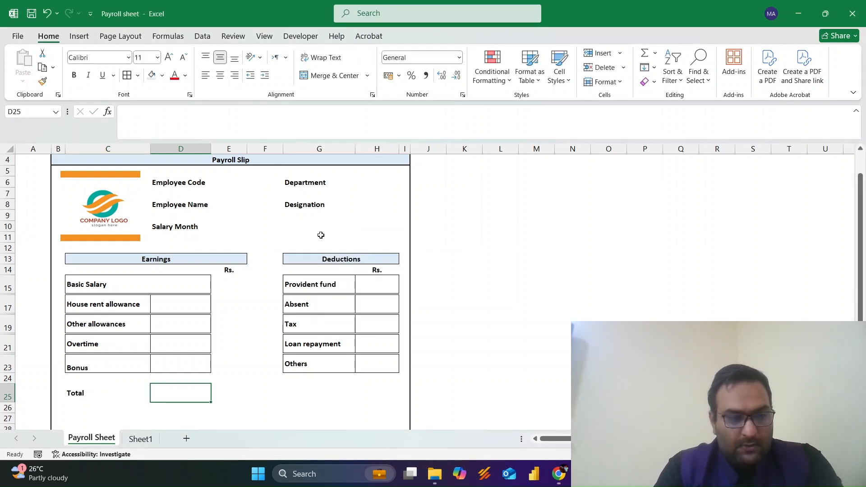
Apply a thick outside border to the earnings Total cells C25:D25
key("Left")
key("shift+Right")
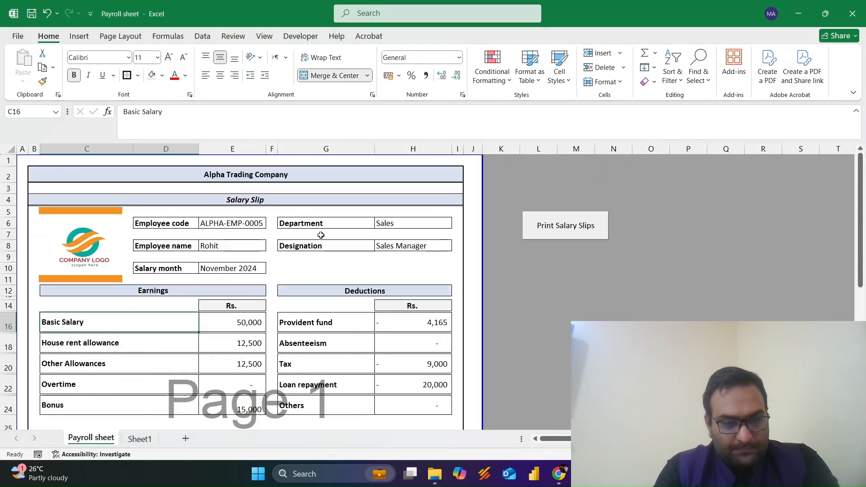
scroll(233, 315, "down", 3)
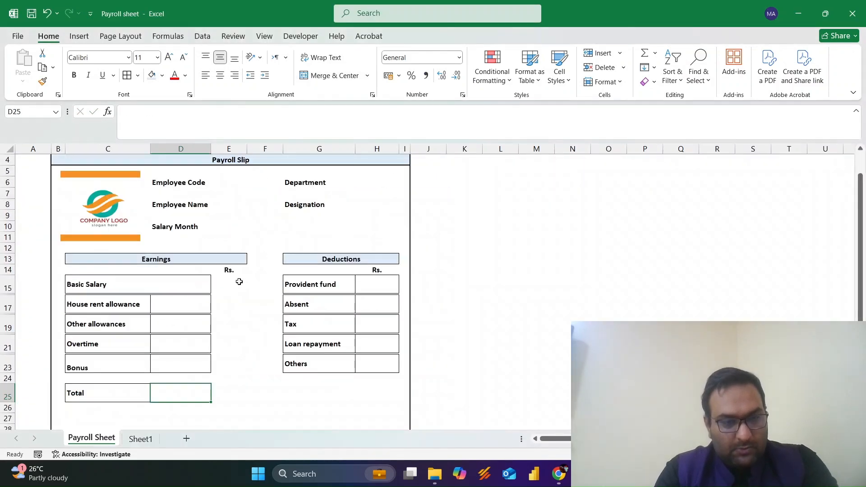
key("Left")
key("Right")
key("shift+Right")
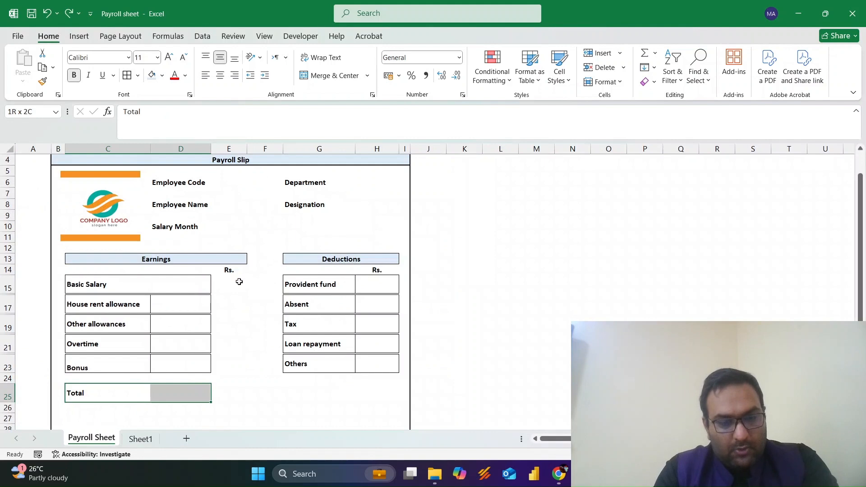
key("alt+h")
key("b")
key("s")
key("Right")
key("Right")
key("Right")
key("Right")
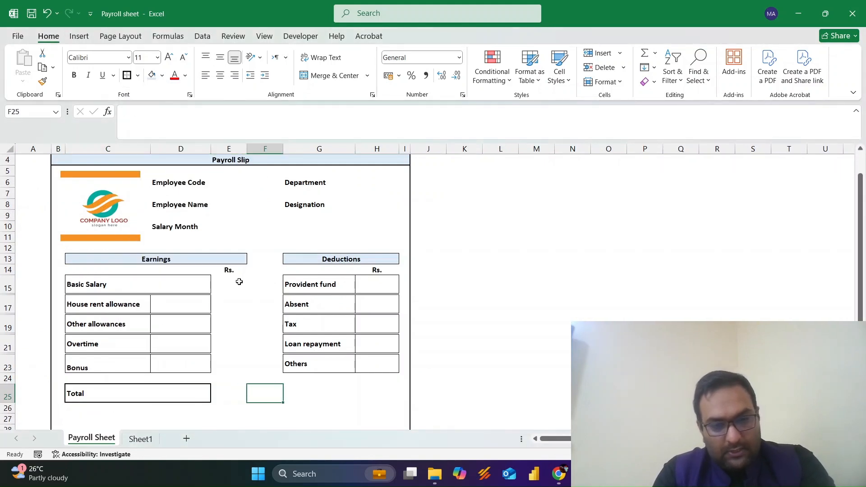
key("Left")
key("Left")
key("Left")
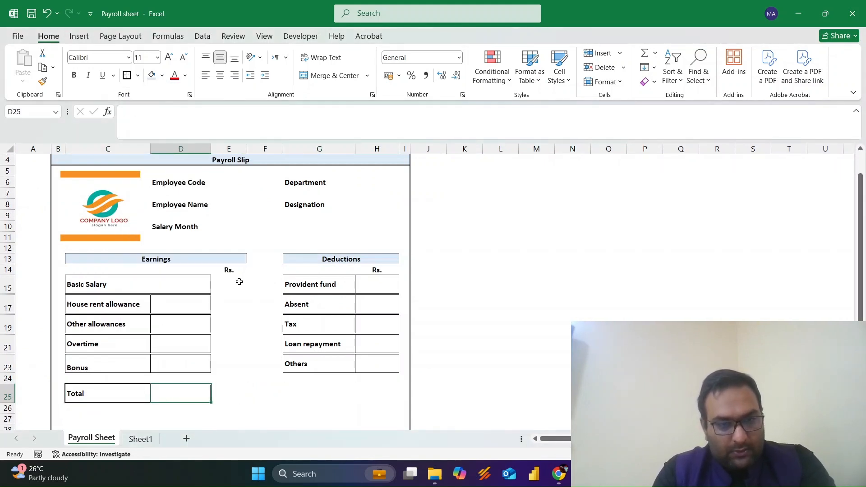
key("Up")
key("Up")
key("Up")
key("Up")
key("Up")
key("Up")
key("Up")
key("Up")
key("Up")
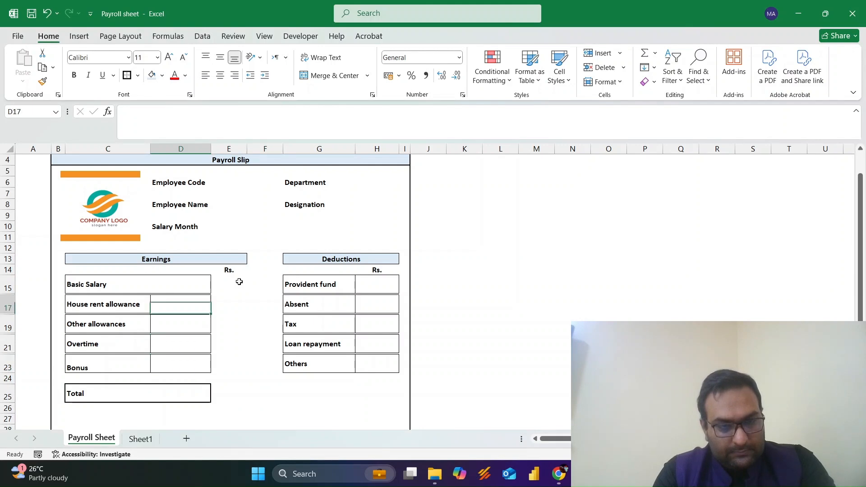
key("Right")
key("Left")
key("Down")
key("Down")
key("Down")
key("Down")
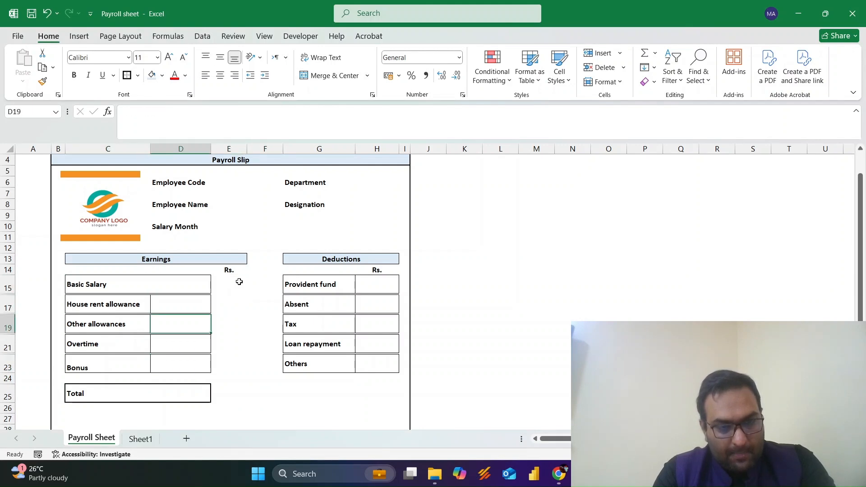
key("Down")
key("Down")
Try merging the earnings Total cells C25:E25 and unmerge them again
key("Left")
key("shift+Right")
key("shift+Right")
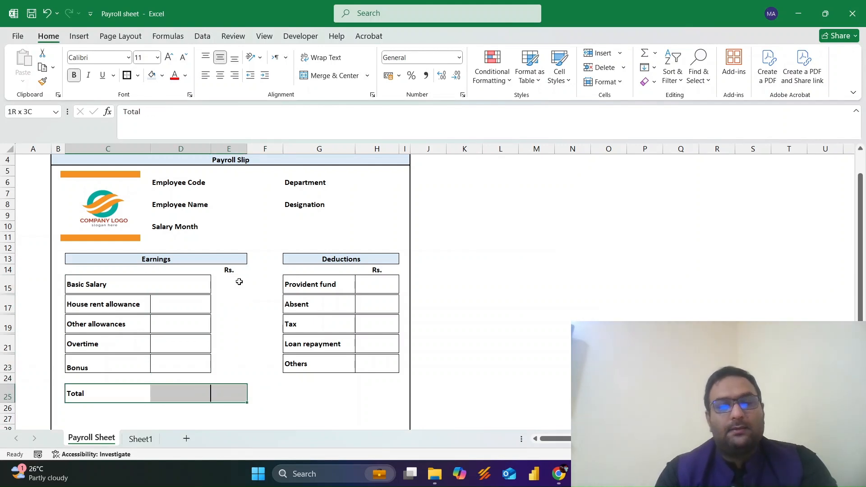
key("alt")
key("m")
key("m")
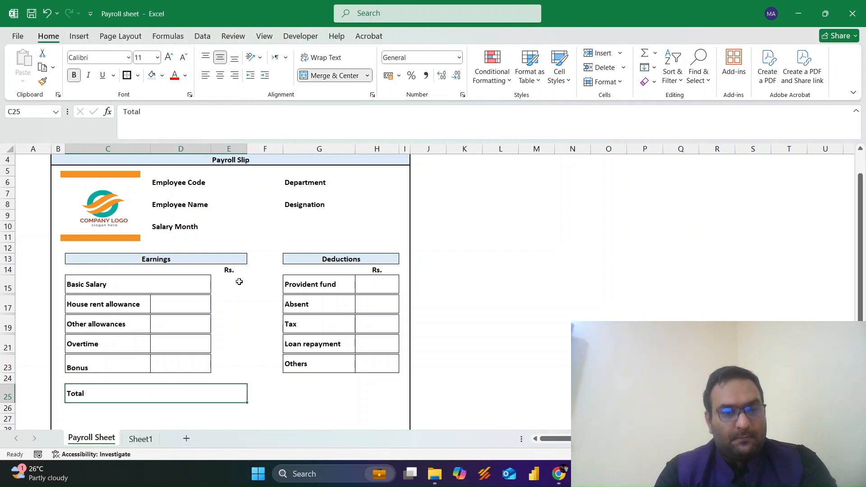
key("alt+h")
key("m")
key("u")
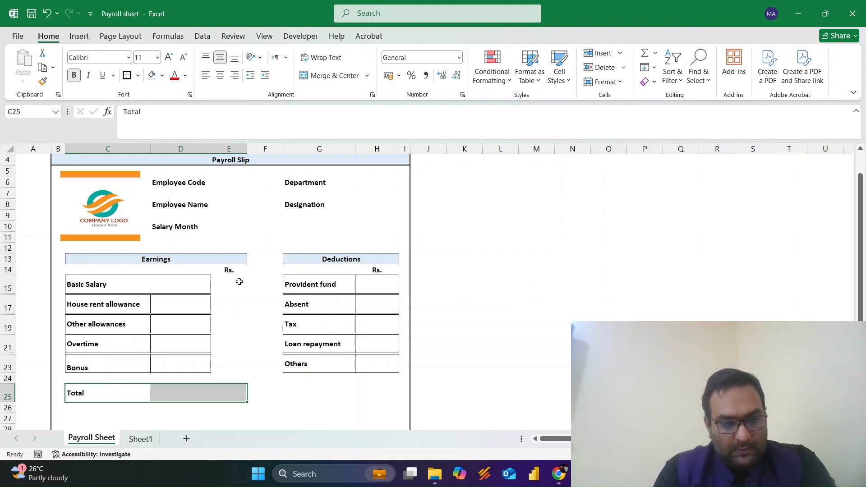
key("Left")
key("Right")
key("shift+Right")
key("shift+Right")
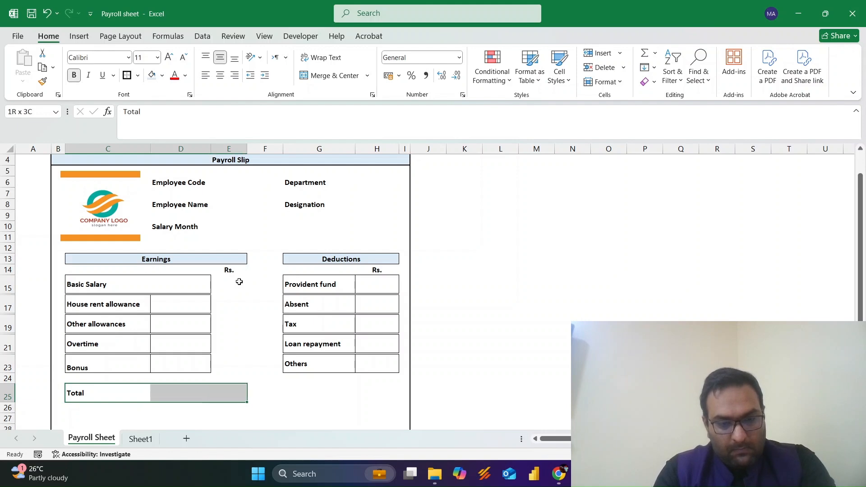
key("alt+h")
key("h")
key("Left")
key("Escape")
key("alt+h")
key("h")
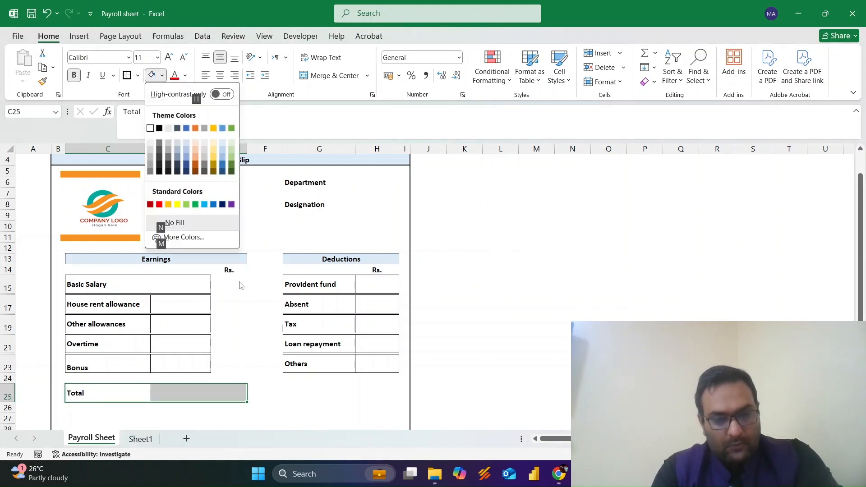
key("Escape")
key("Escape")
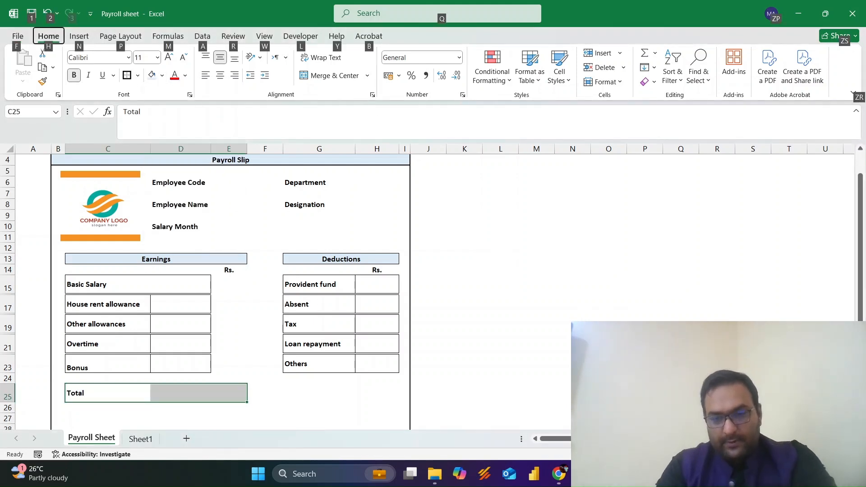
key("super+space")
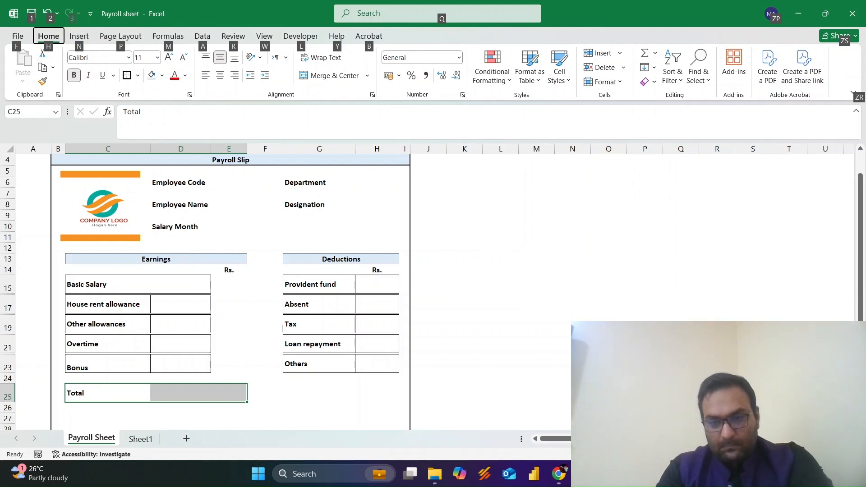
Apply a thick outside border to the earnings Total cells C25:E25
left_click(234, 376)
key("Down")
key("Left")
key("Left")
key("Left")
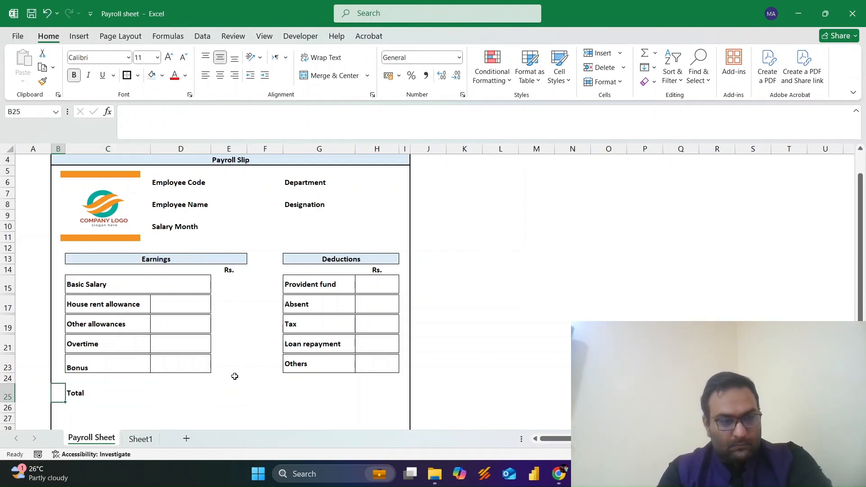
key("Right")
key("shift+Right")
key("shift+Right")
key("alt")
key("h")
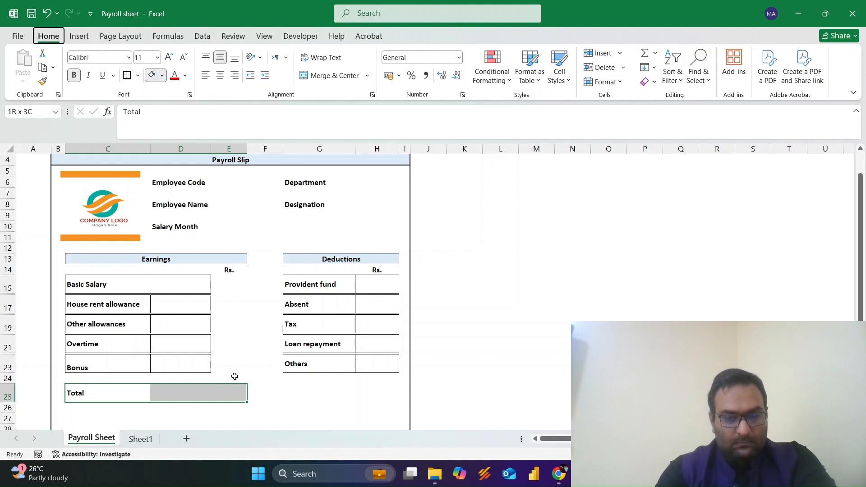
key("h")
key("n")
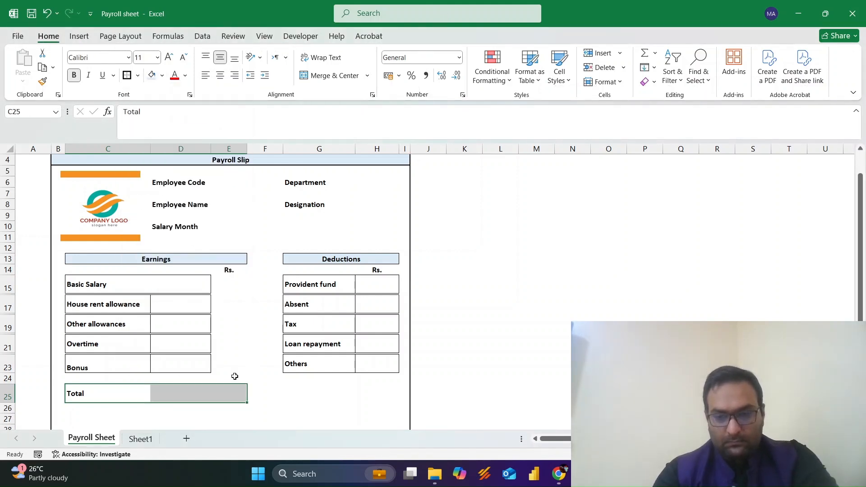
Merge the House rent allowance cells C17:D17 in the Earnings section
key("Up")
key("Up")
key("Up")
key("Up")
key("Up")
key("Up")
key("Up")
key("Up")
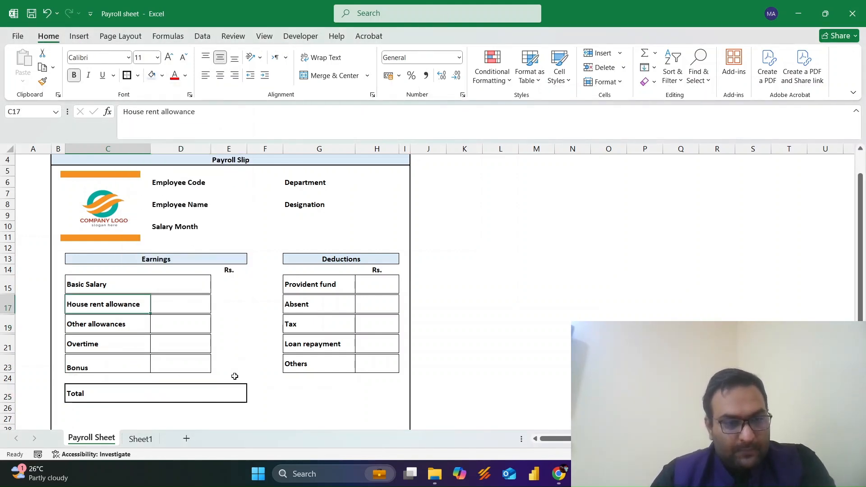
key("shift+Right")
key("alt")
key("h")
key("m")
key("m")
key("Down")
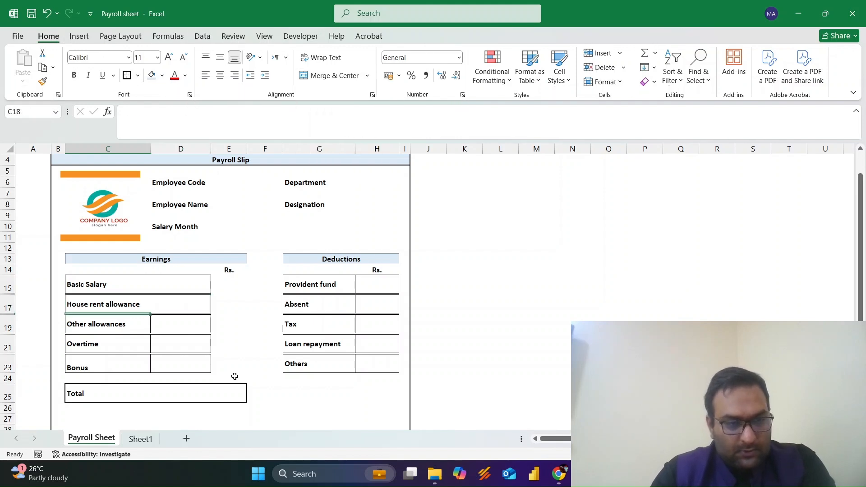
Merge the Other allowances cells C19:D19 in the Earnings section
key("shift+Right")
key("alt+h")
key("m")
key("m")
key("Down")
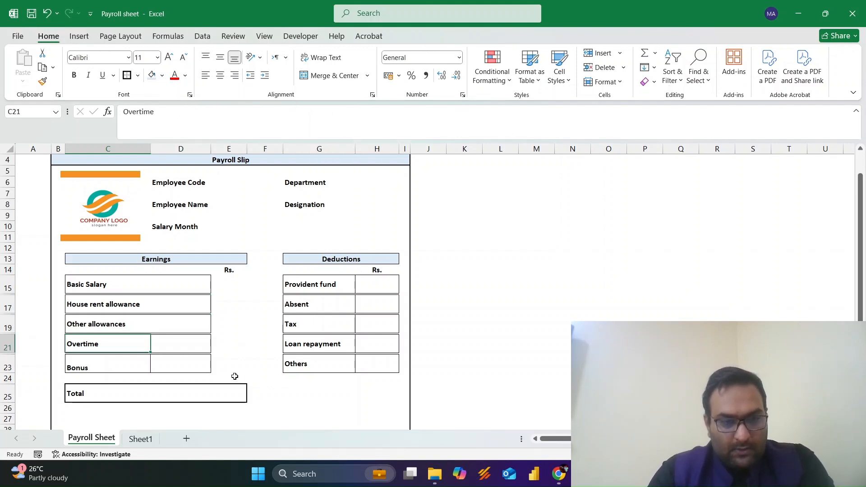
Merge the Overtime cells C21:D21 in the Earnings section
key("shift+Right")
key("alt+h")
key("m")
key("m")
key("Down")
Merge the Bonus cells C23:D23 in the Earnings section and middle-align the label
key("shift+Right")
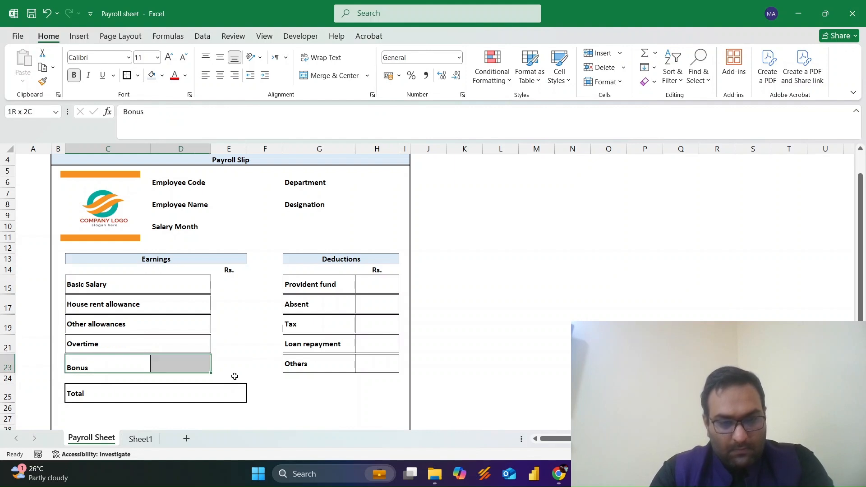
type("m")
key("Escape")
key("alt+h")
key("m")
key("m")
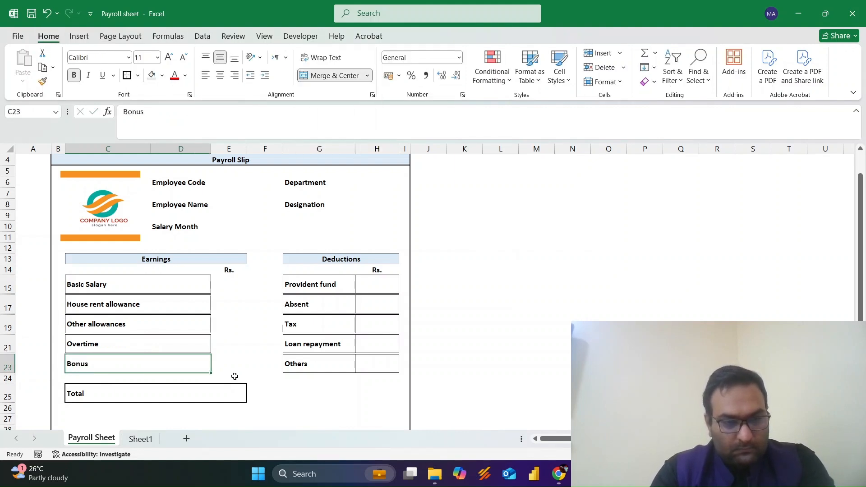
Add outside borders to the earnings amount cells E15 and E17, beside Basic Salary and House rent allowance
key("Right")
key("Right")
key("Up")
key("Left")
key("Up")
key("Up")
key("Up")
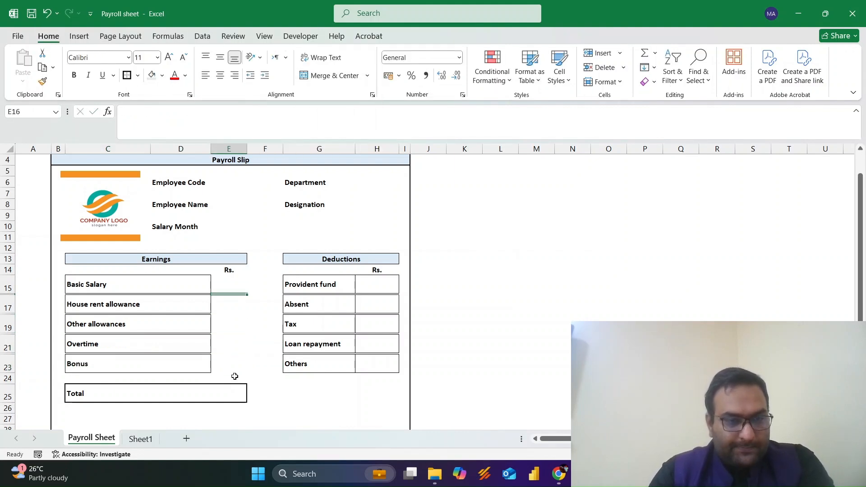
key("ctrl+shift+7")
key("Down")
key("Down")
key("ctrl+shift+7")
key("Down")
key("Down")
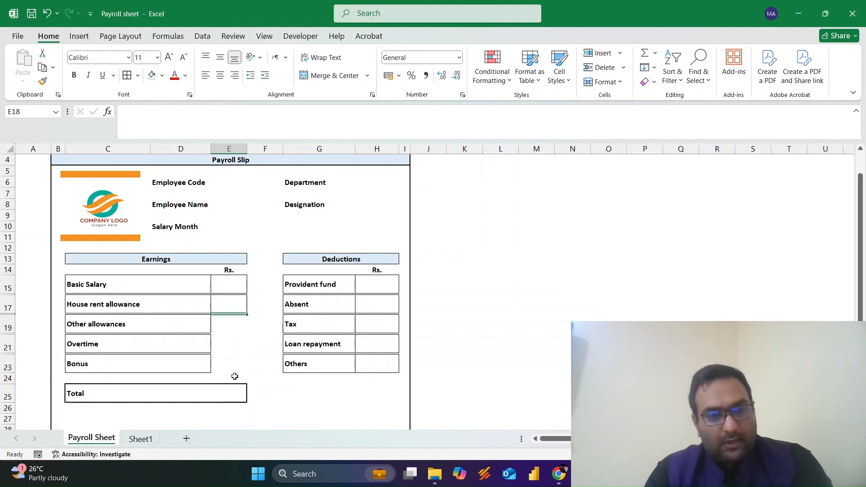
Add outside borders to the earnings amount cells E19, E21 and E23, beside Other allowances, Overtime and Bonus
key("ctrl+shift+7")
key("Down")
key("Down")
key("ctrl+shift+7")
key("Down")
key("Down")
key("ctrl+shift+7")
key("Down")
key("Down")
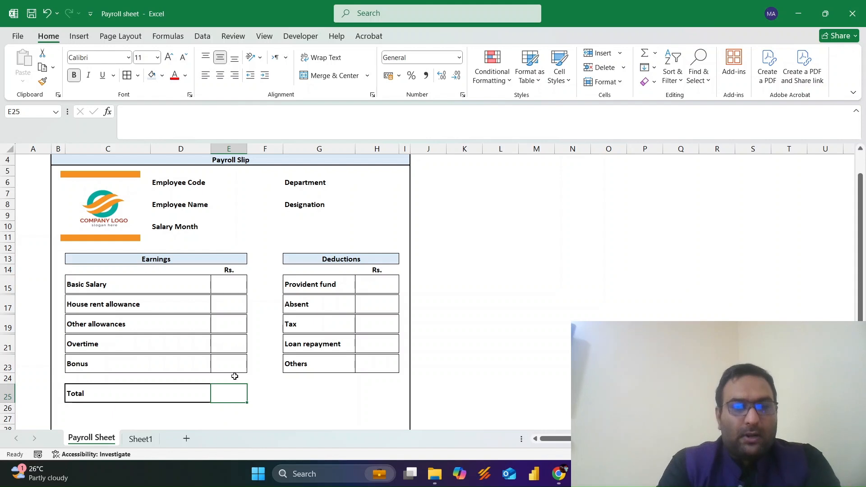
Total the earnings in E25 with =SUM(E15:E23) and give the cell the comma-style Accounting format
type("=SUM(")
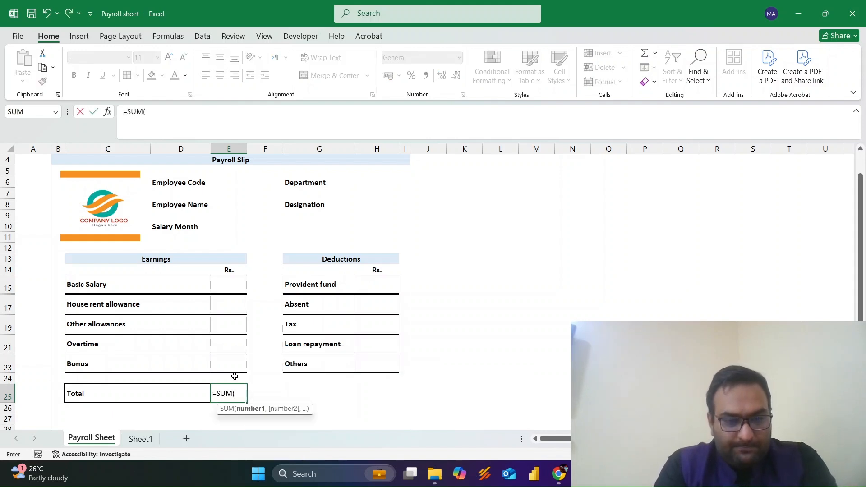
key("Up")
key("Up")
key("shift+Up")
key("shift+Up")
key("shift+Up")
key("shift+Up")
key("shift+Up")
key("shift+Up")
key("shift+Up")
key("shift+Up")
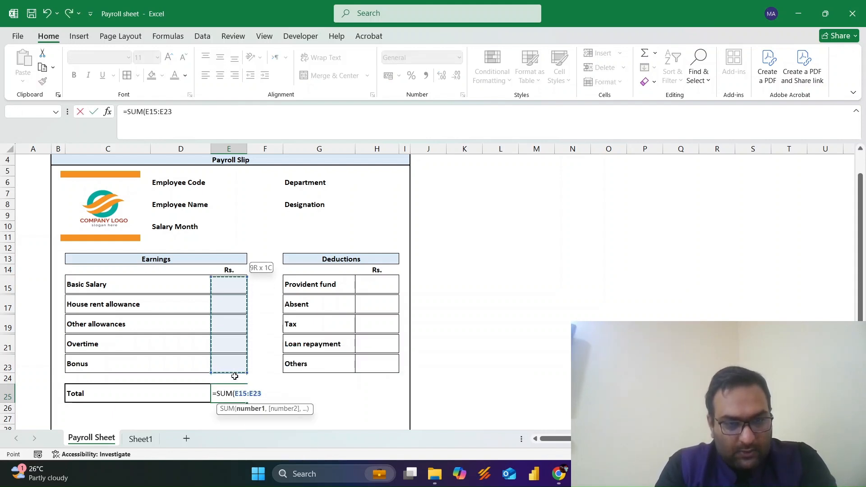
key("Return")
key("alt")
key("h")
key("k")
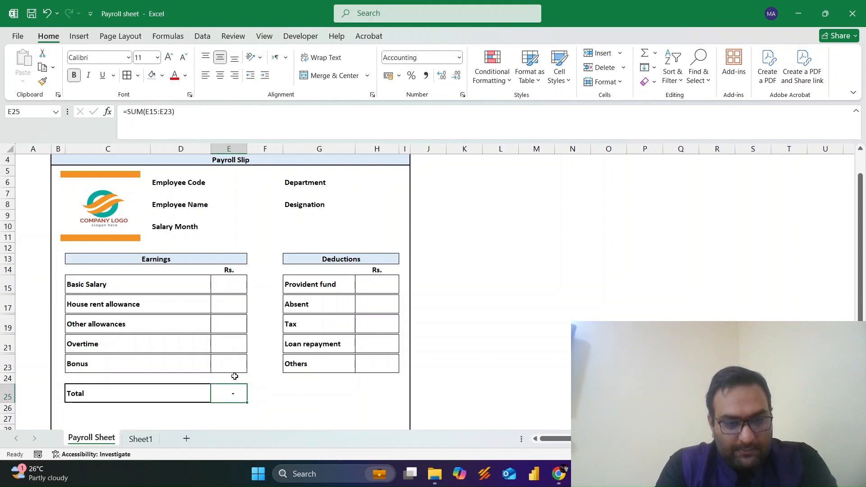
Apply a thick outside border to the deductions total cells G25:H25
key("Right")
key("Right")
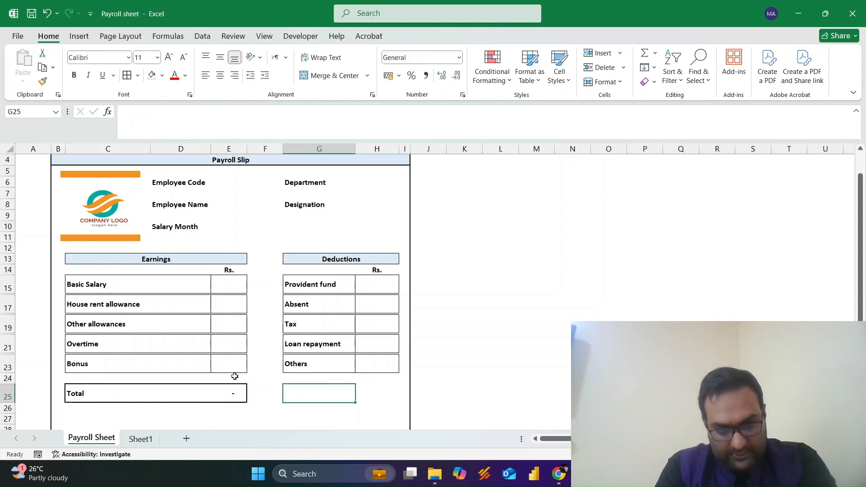
key("shift+Right")
key("alt")
key("h")
key("b")
key("t")
key("Left")
key("Left")
key("Left")
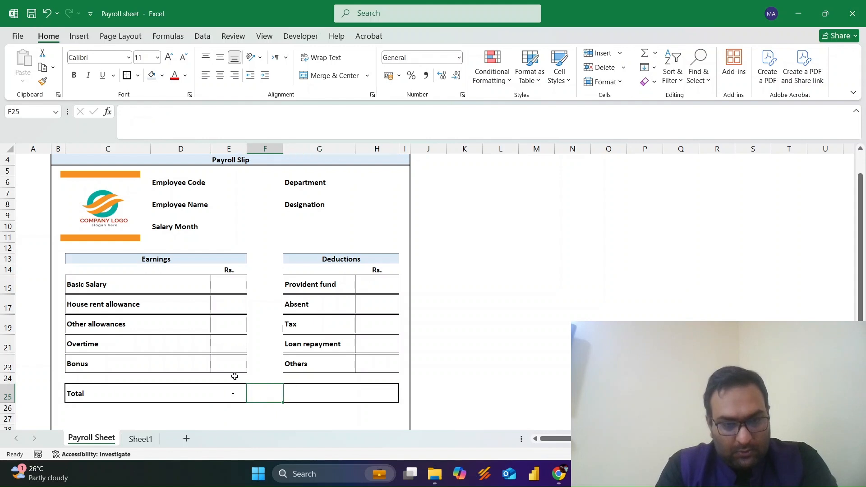
Total the deductions in H25 with =SUM(H15:H23)
key("Right")
key("Right")
key("Right")
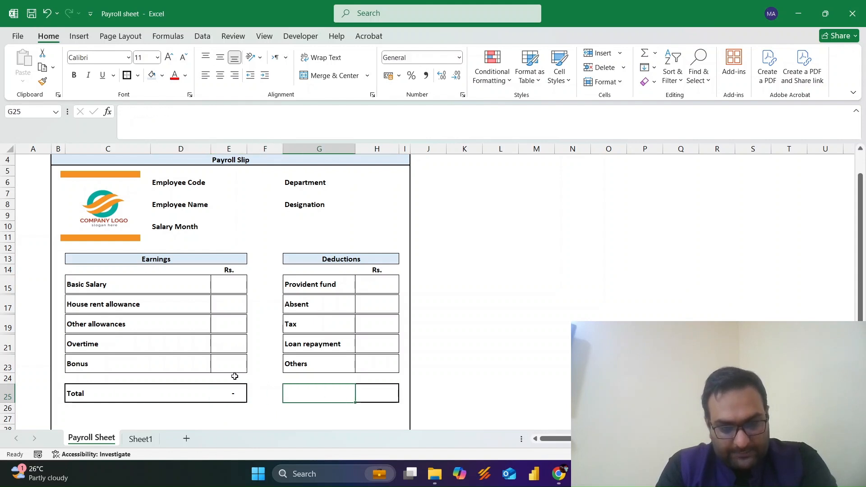
key("Right")
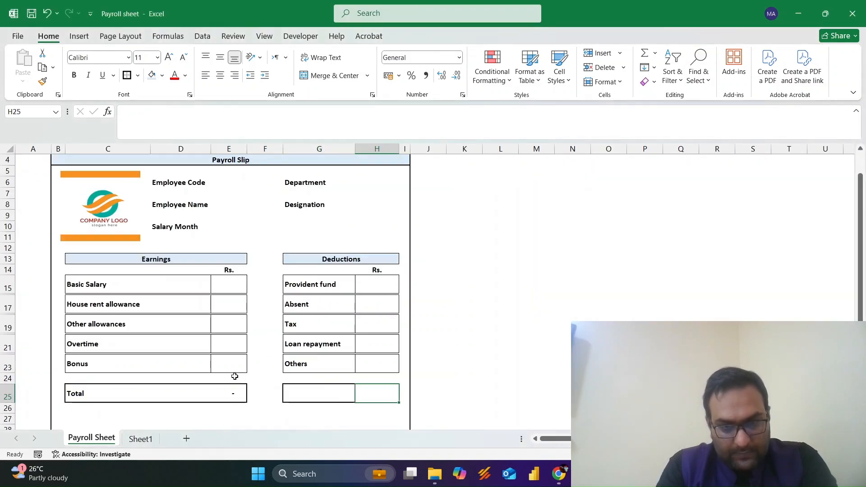
type("=SUM(")
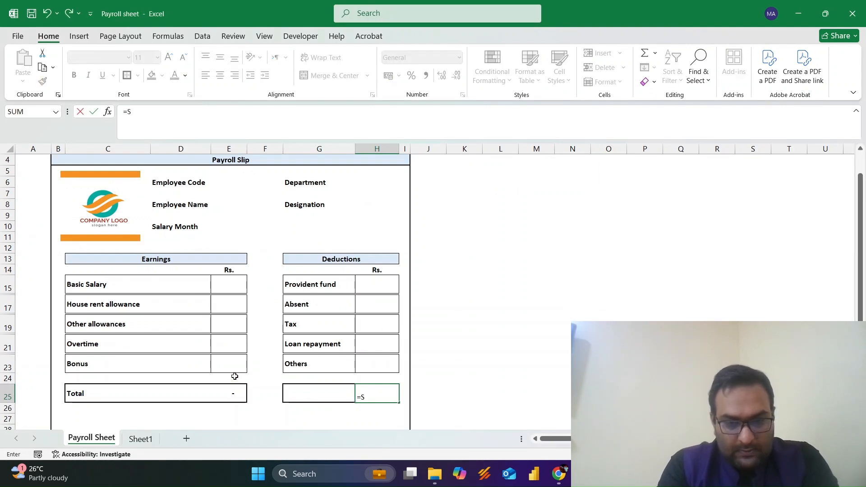
key("Up")
key("shift+Up")
key("shift+Up")
key("shift+Up")
key("shift+Up")
key("shift+Up")
key("shift+Up")
key("shift+Up")
key("shift+Up")
key("shift+Up")
key("shift+Up")
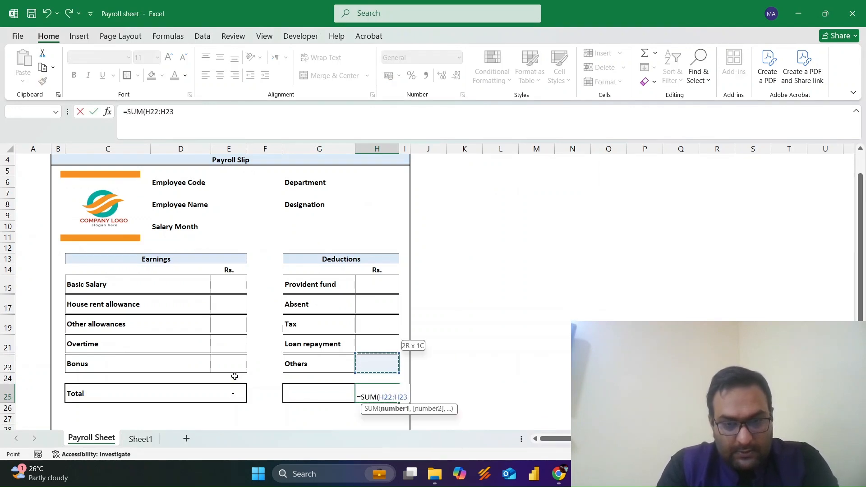
key("Return")
key("Up")
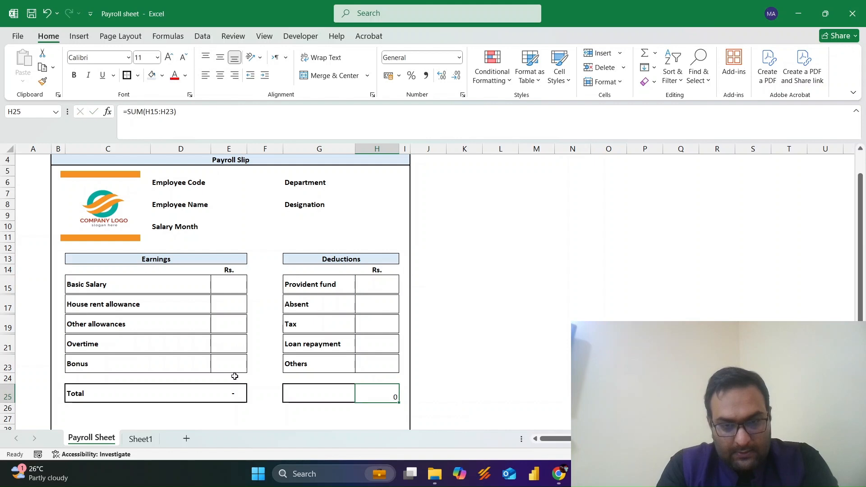
Format the deductions total in H25 as bold, comma-style Accounting and middle-aligned vertically
key("F2")
key("Escape")
key("alt+h")
key("k")
key("alt+h")
key("a")
key("m")
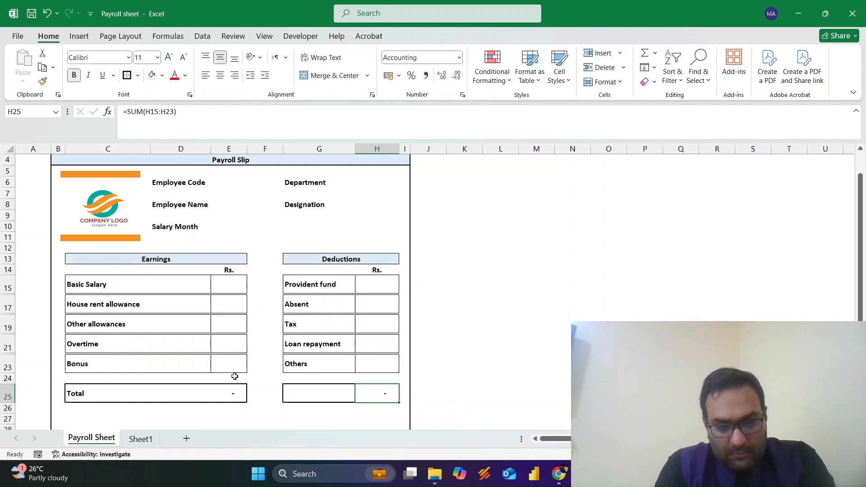
key("Left")
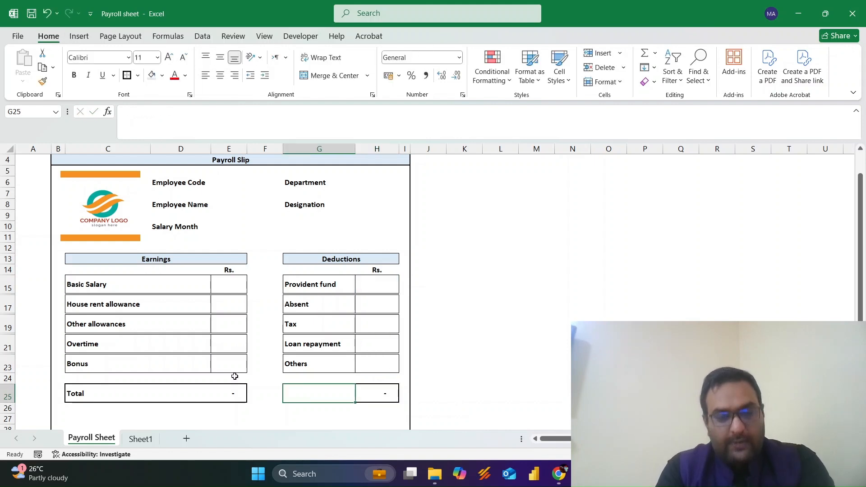
Widen column G and narrow column F to a thin gap between the earnings and deductions sections
left_click(266, 382)
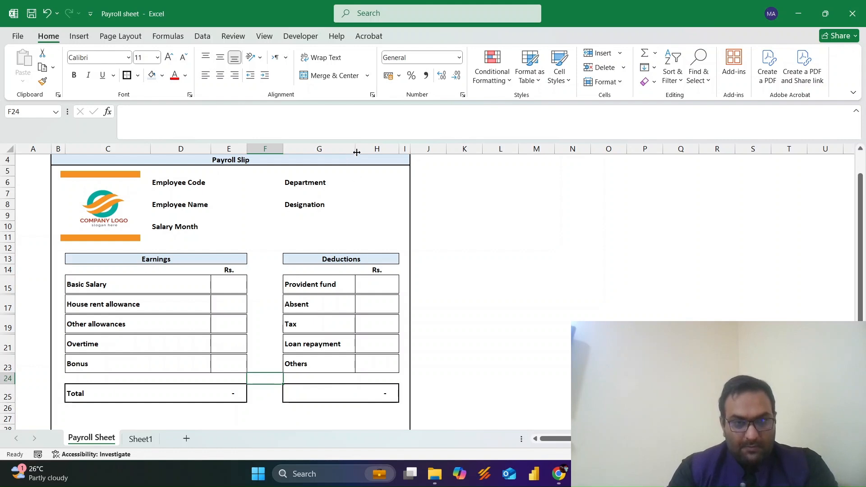
left_click_drag(356, 153, 381, 151)
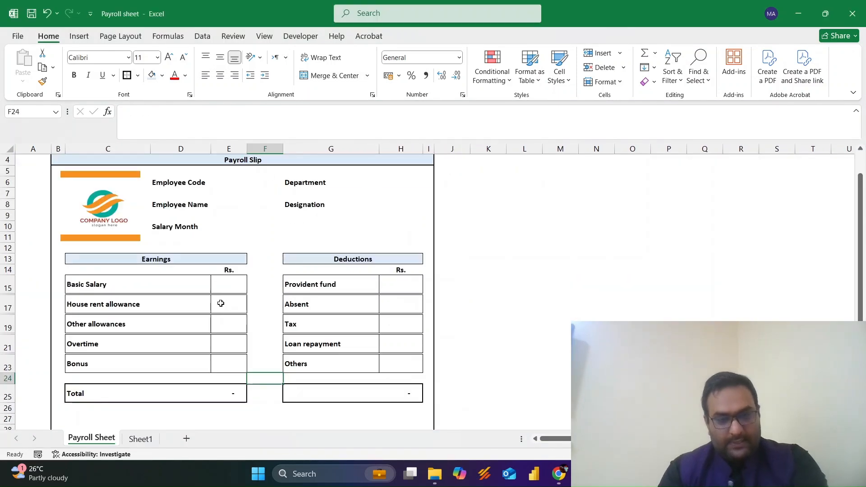
left_click(257, 323)
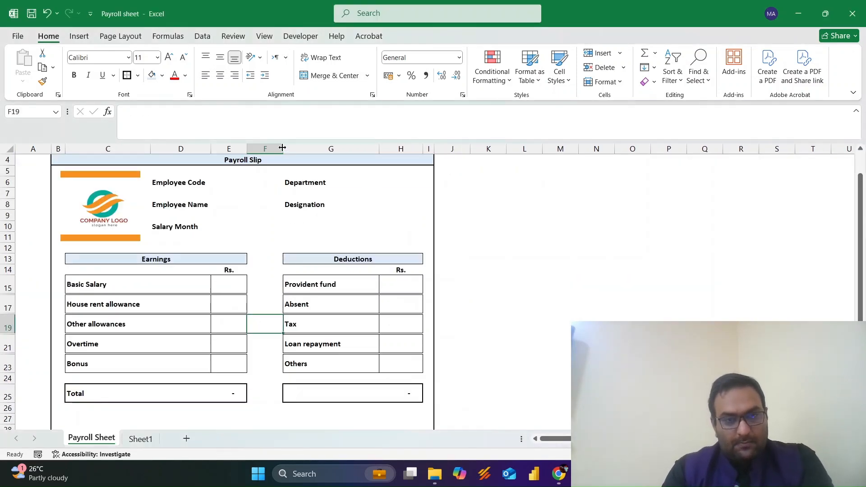
left_click_drag(282, 148, 250, 148)
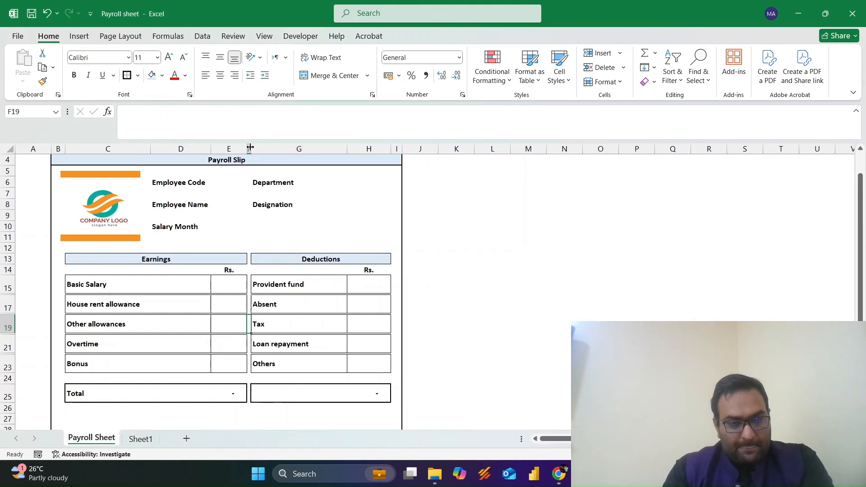
Review the slip layout and check the SUM formulas in the total cells E25 and H25
scroll(152, 344, "down", 1)
left_click(165, 367)
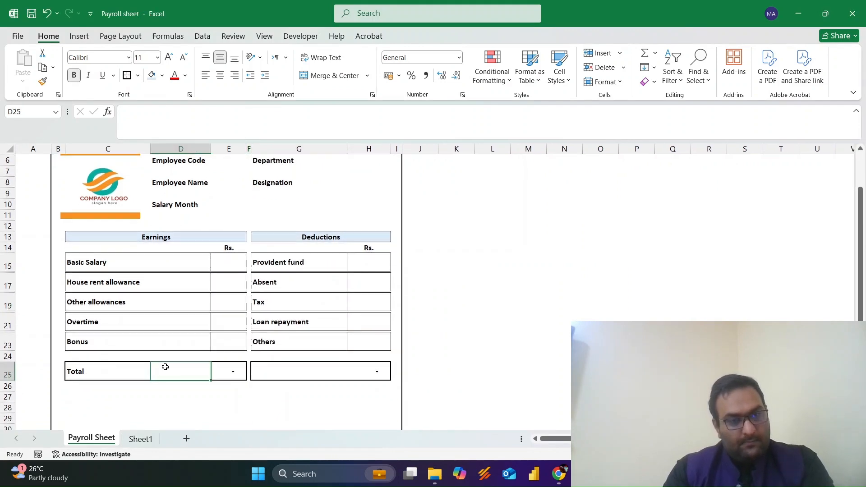
scroll(165, 367, "up", 2)
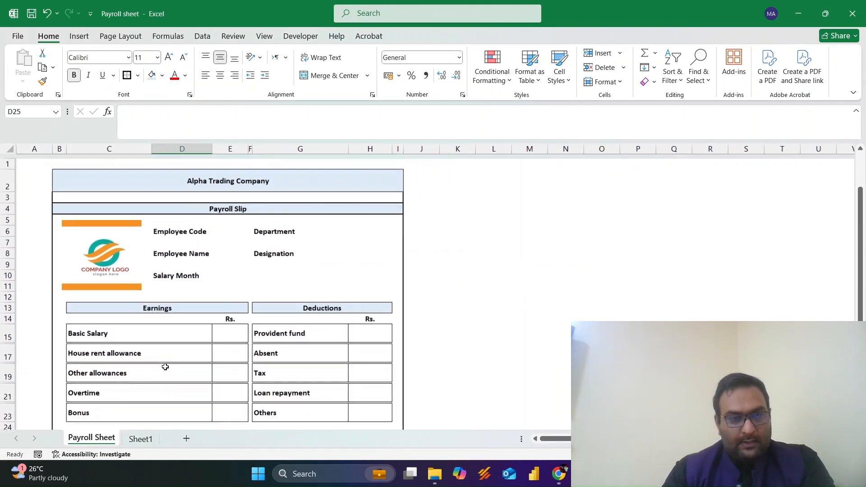
scroll(131, 368, "down", 4)
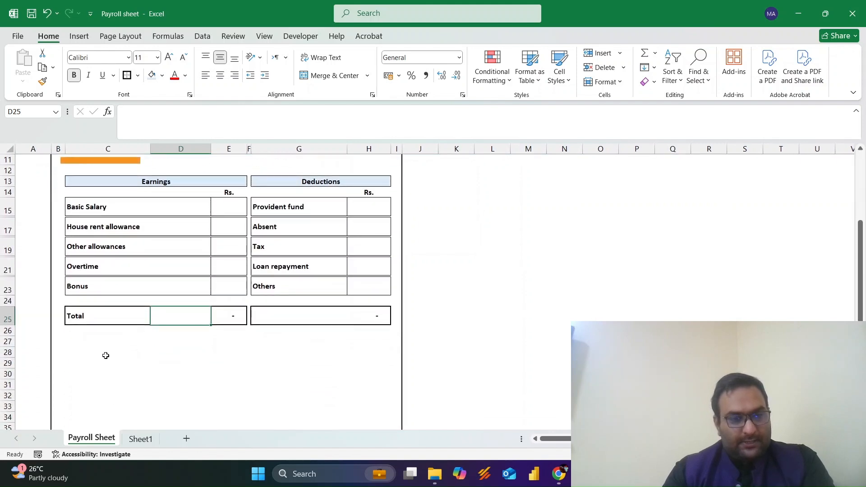
left_click(127, 345)
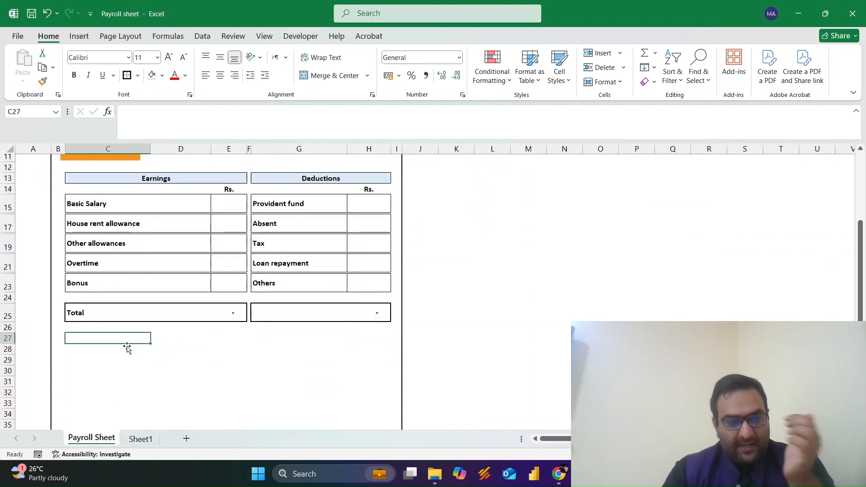
key("Down")
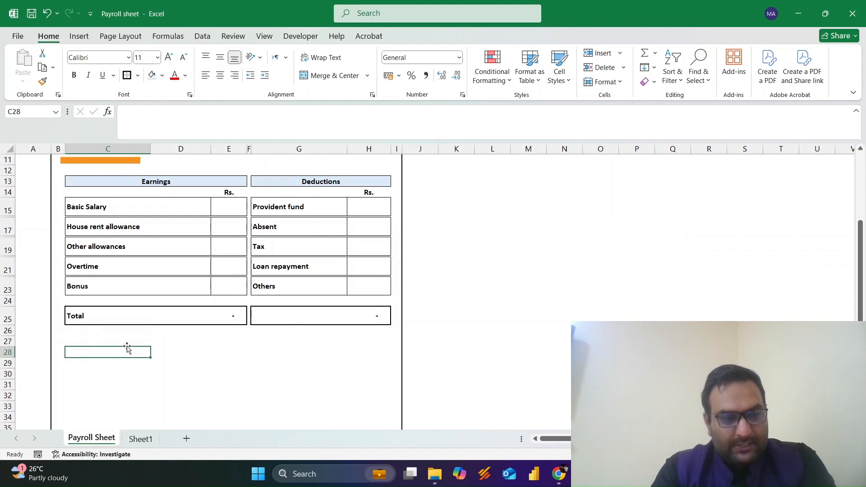
key("Up")
key("Up")
key("Up")
key("Right")
key("Right")
key("F2")
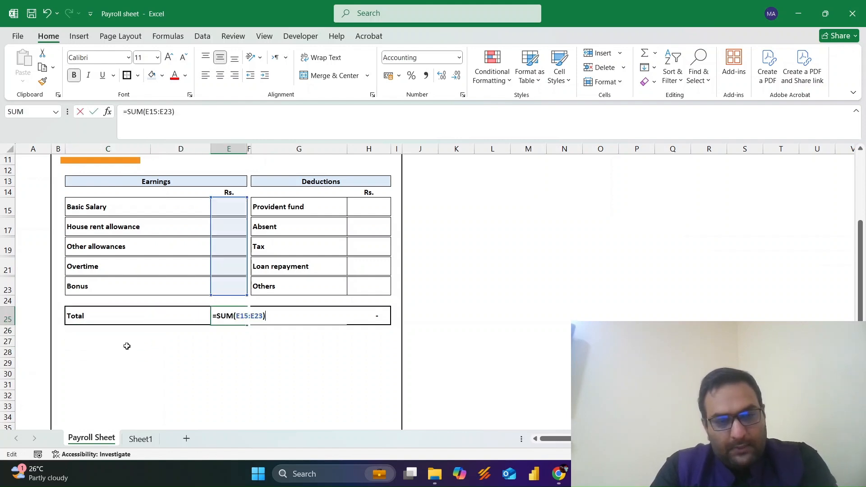
key("Escape")
key("Right")
key("Right")
key("Right")
key("F2")
key("Escape")
key("Down")
key("Down")
key("Left")
key("Left")
key("Down")
key("Down")
key("Left")
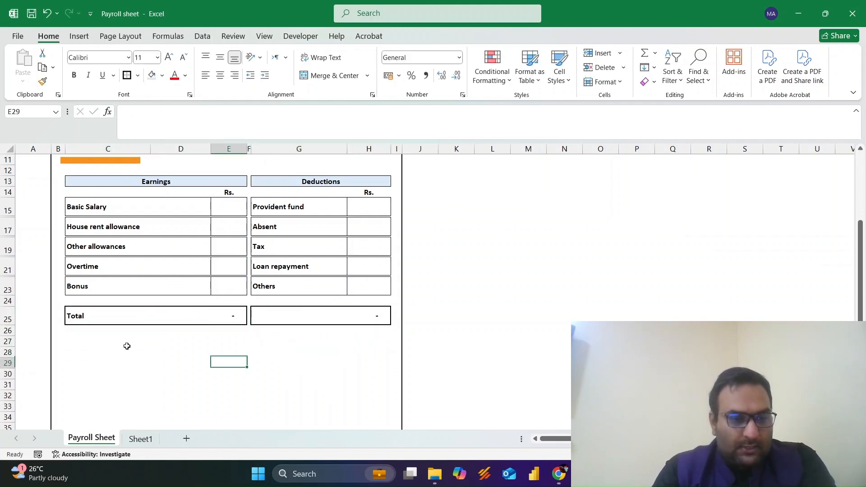
Enter the label "Net Salary Paid" in C28, below the Total row
key("Left")
key("Left")
key("Up")
type("Net ")
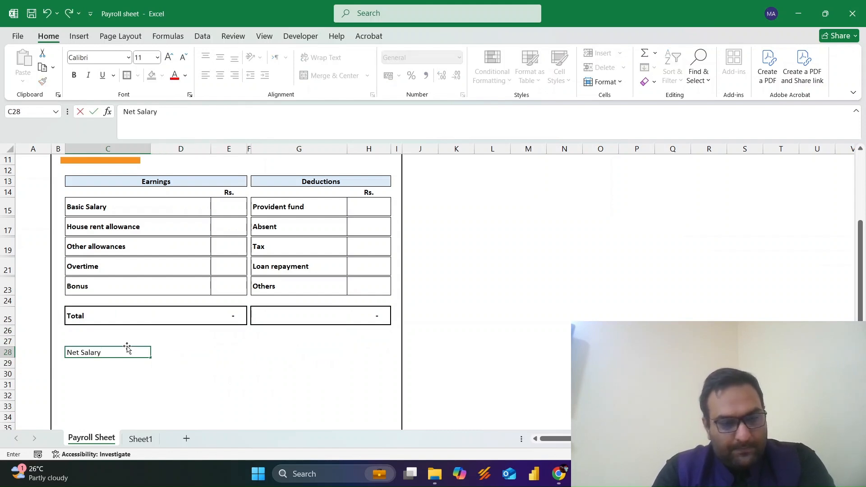
type("Salary Paid")
key("Return")
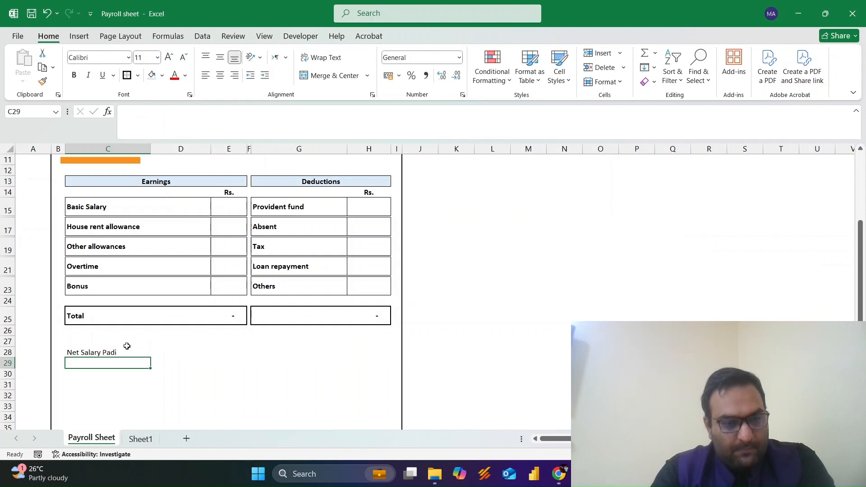
key("Up")
key("F2")
key("BackSpace")
type("id")
key("Return")
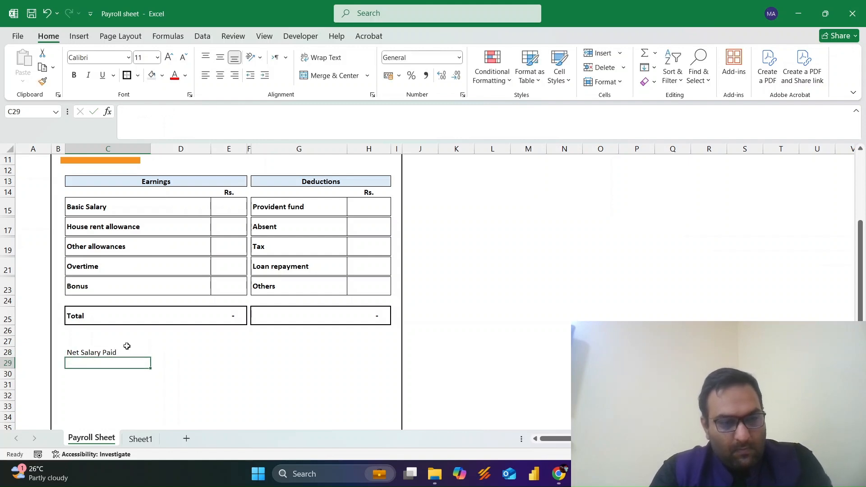
Make the Net Salary Paid label bold and middle-aligned, and set the height of row 28 to 30
left_click(127, 350)
key("ctrl+b")
key("alt")
type("hoh")
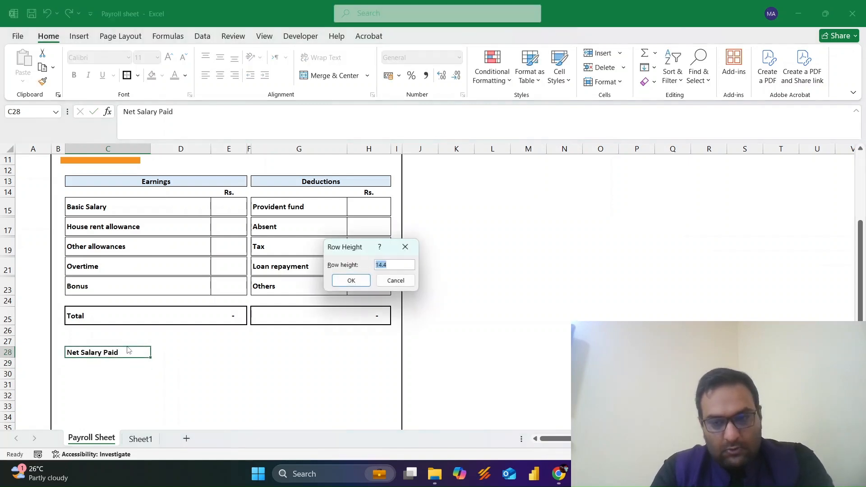
type("30")
key("Return")
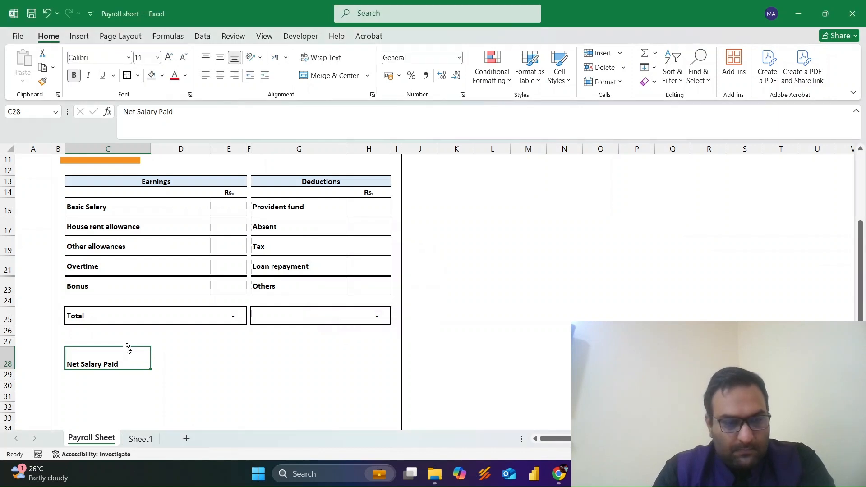
key("alt+h")
key("a")
key("m")
Outline the Net Salary Paid label in C28 and merge D28:H28 beside it into one bordered cell
key("shift+Right")
key("shift+Right")
key("shift+Right")
key("shift+Right")
key("shift+Right")
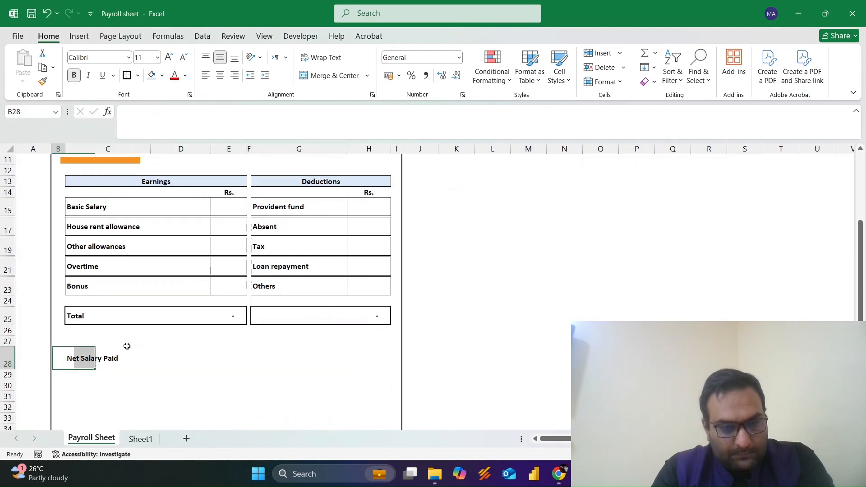
left_click(127, 347)
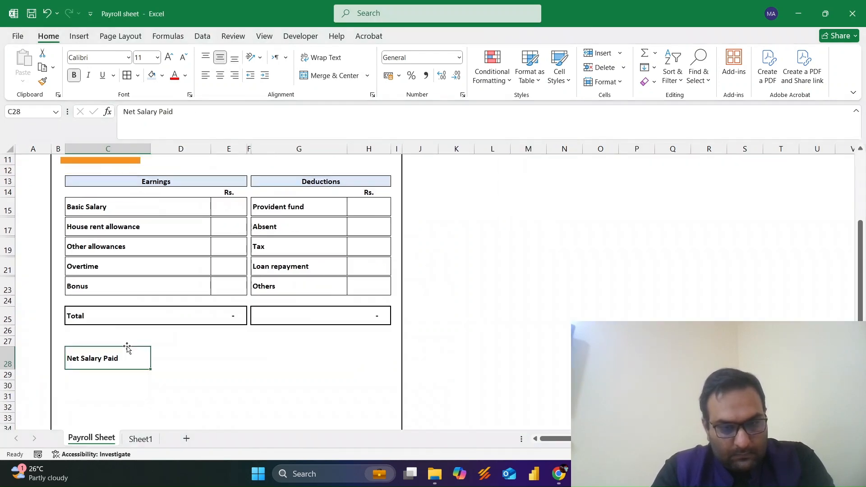
key("Right")
key("shift+Right")
key("shift+Right")
key("shift+Right")
key("shift+Right")
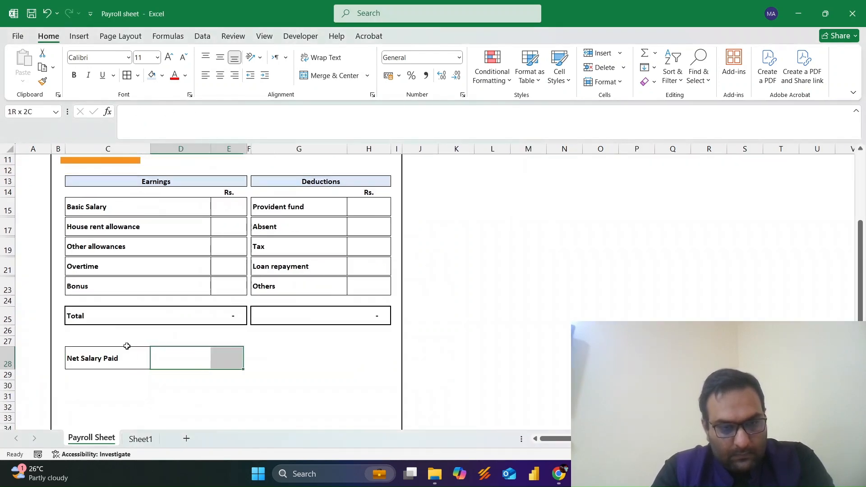
key("alt+h")
key("m")
key("c")
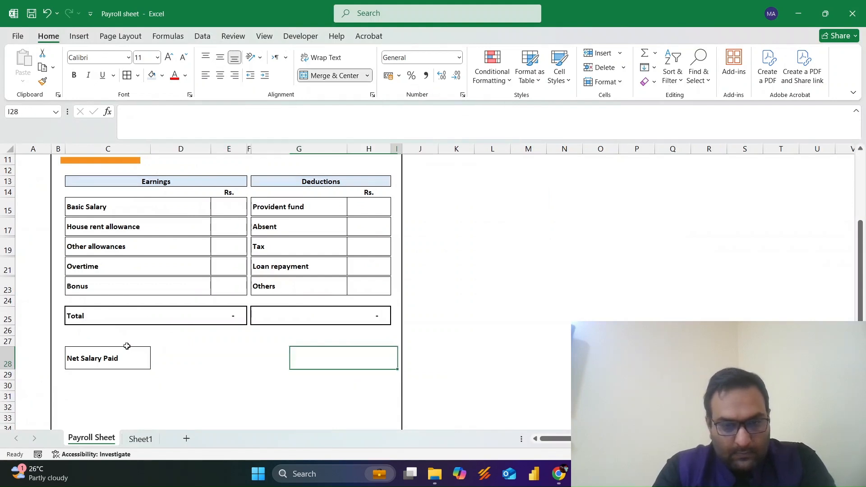
key("Right")
key("Left")
key("Right")
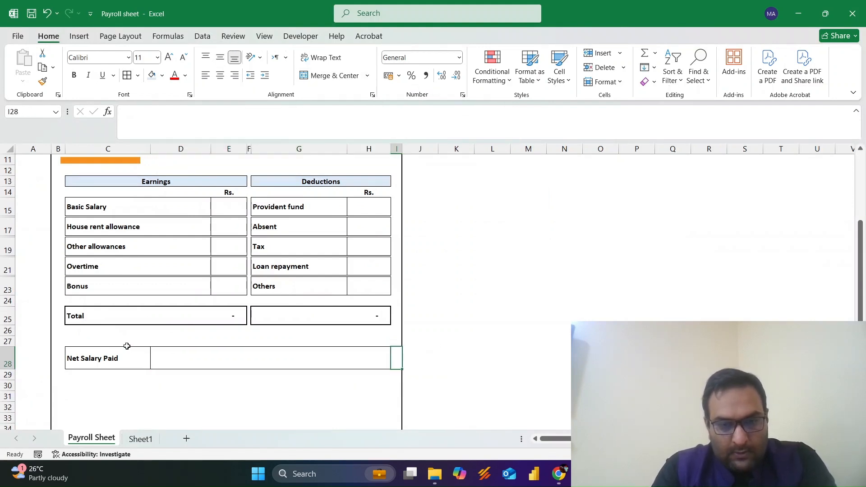
Calculate the net salary in the merged cell D28 with =E25+H25, in Accounting format and middle-aligned vertically
key("Left")
type("=")
key("Up")
key("Up")
key("Up")
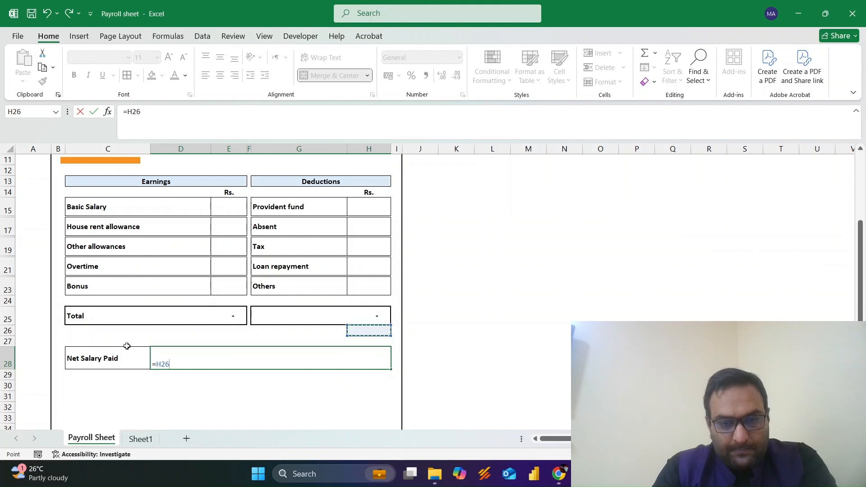
key("Left")
key("Left")
type("+")
key("Up")
key("Up")
key("Up")
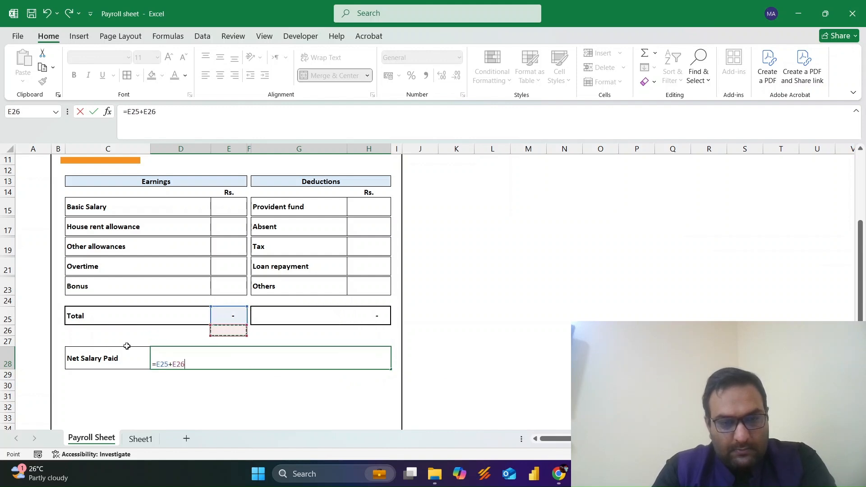
key("Right")
key("Right")
key("Return")
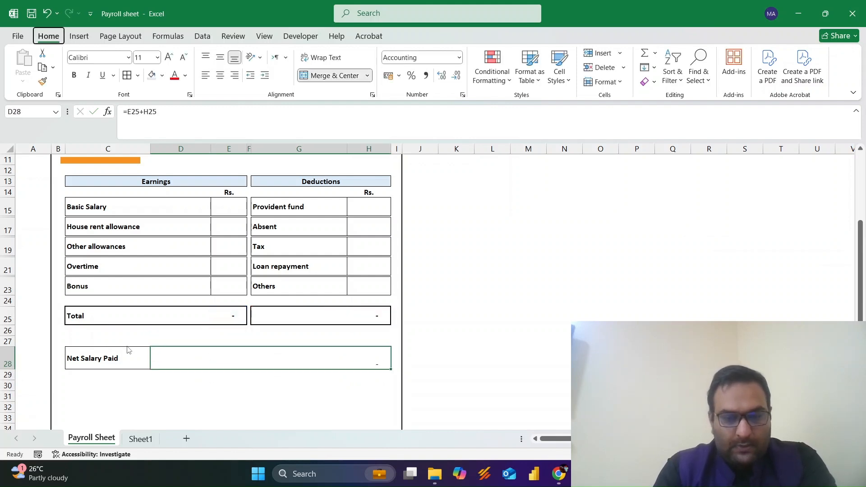
key("F2")
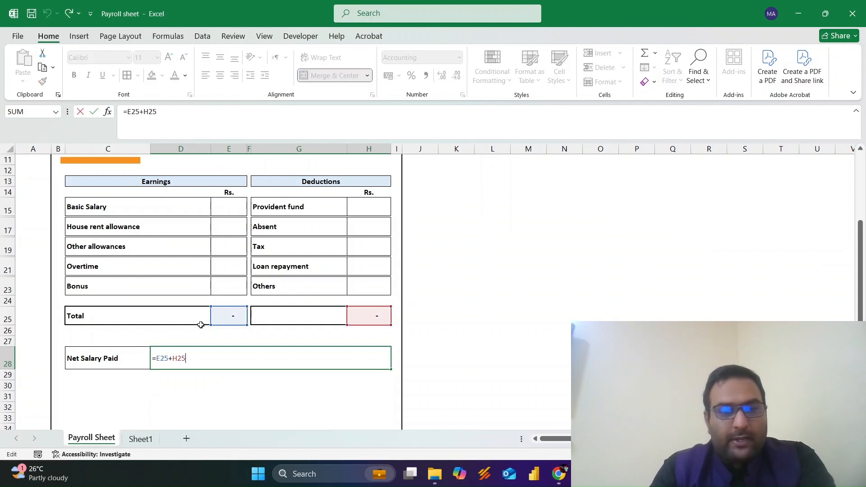
key("Escape")
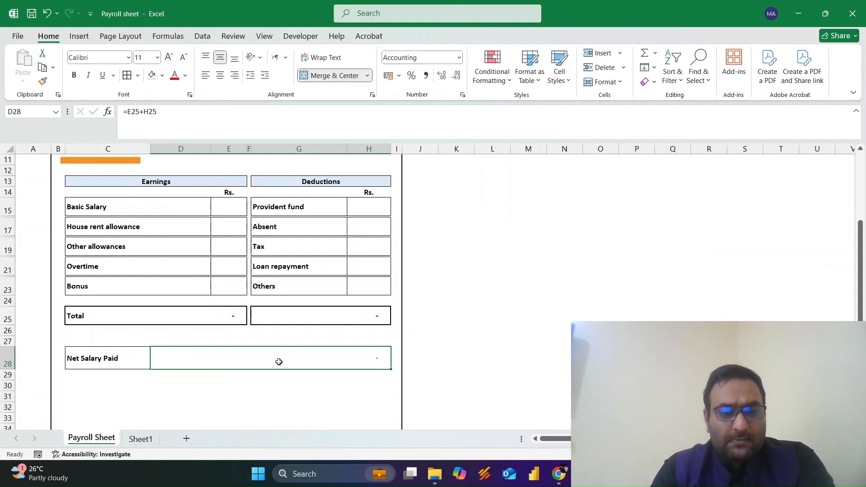
key("F2")
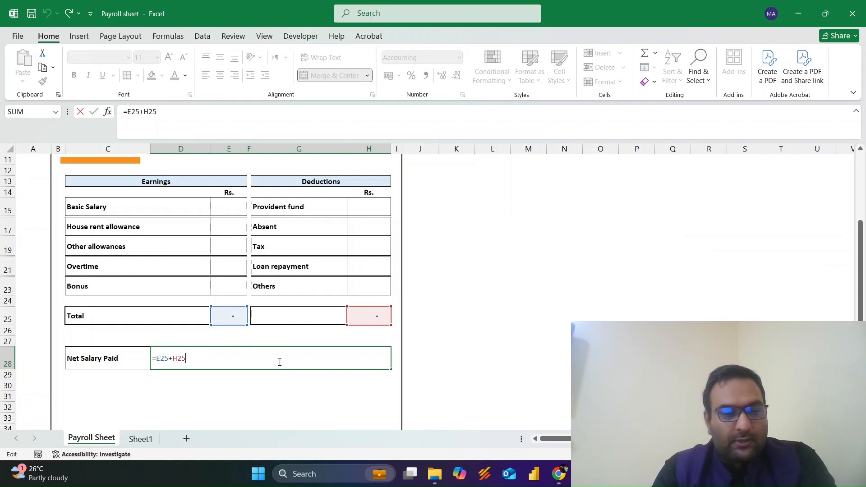
key("Return")
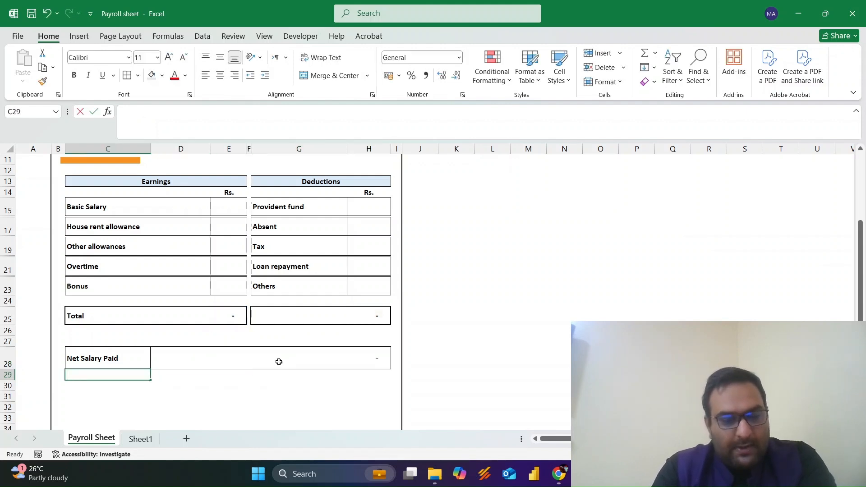
Enter the label "Net Salary Paid (in words)" in C29, directly below the Net Salary Paid label
type("Net")
key("ctrl+Return")
key("F2")
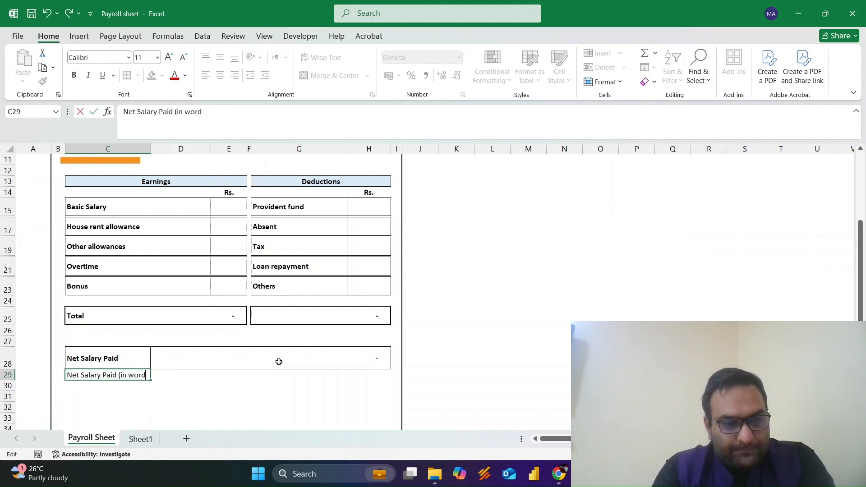
type("(in words)")
key("ctrl+Return")
Make the Net Salary Paid (in words) label bold and autofit column C to its text
key("alt+h")
key("o")
key("i")
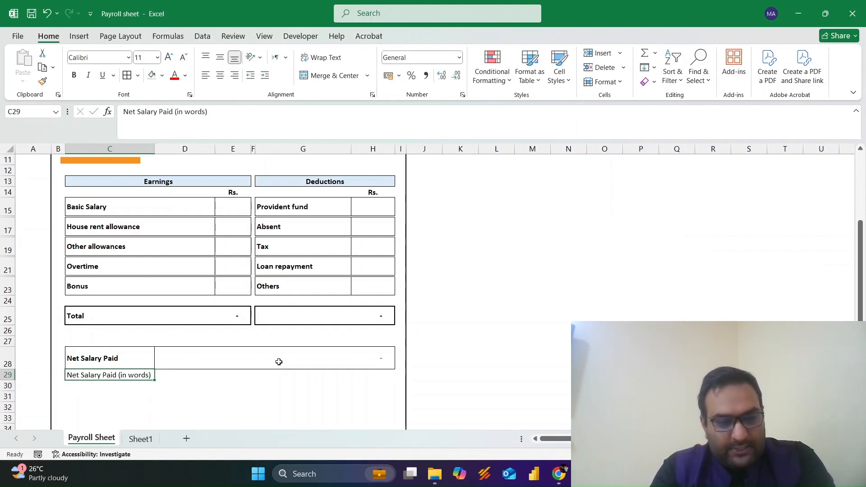
key("ctrl+b")
key("alt+h")
key("o")
key("i")
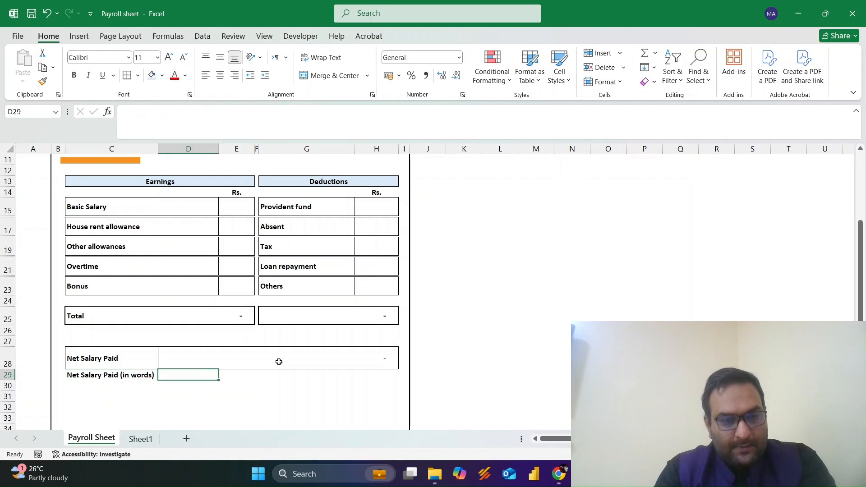
Copy row 28 and paste only its formatting onto row 29 so both net salary rows match
key("Up")
key("shift+space")
key("ctrl+c")
key("Down")
key("shift+space")
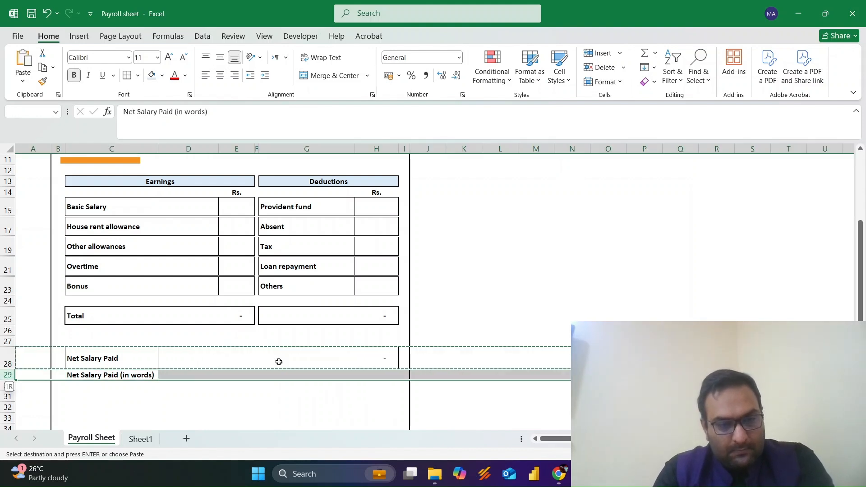
key("alt+e")
key("s")
key("t")
key("Return")
key("Escape")
key("Right")
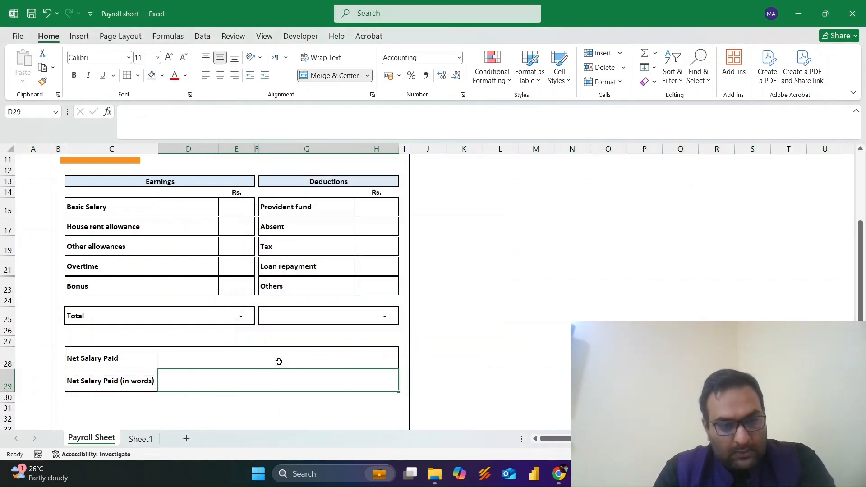
key("F2")
key("Escape")
key("F2")
key("Escape")
key("Down")
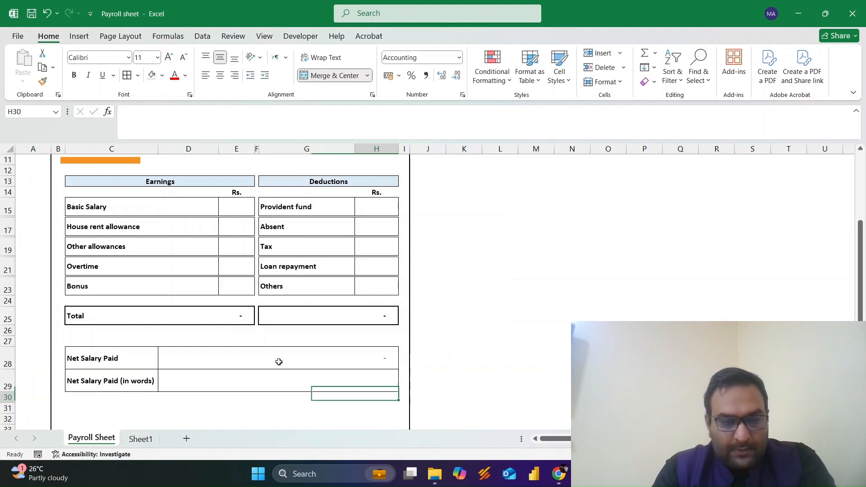
Fill the merged cell D29 beside Net Salary Paid (in words) with standard yellow
key("Up")
key("h")
key("h")
key("Up")
key("Up")
key("Up")
key("Up")
key("Up")
key("Up")
key("Up")
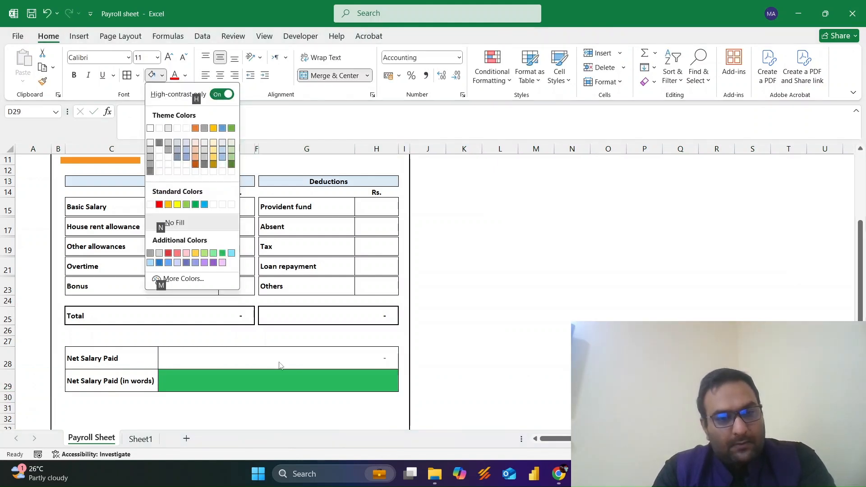
key("Up")
key("Left")
key("Up")
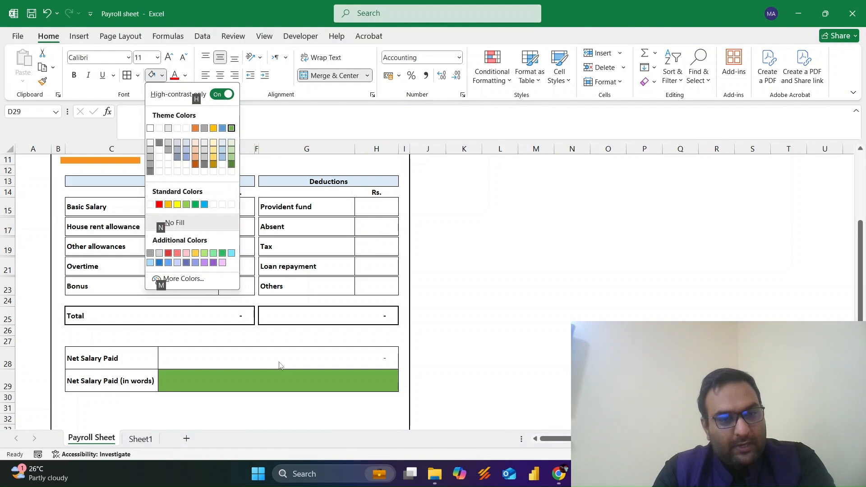
left_click(177, 204)
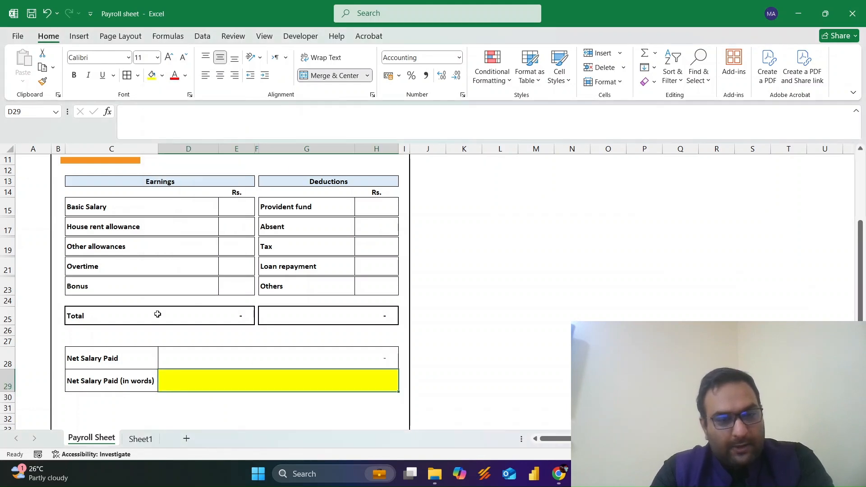
Enter the label "Mode of payment" in C31, below the net salary rows, and make it bold
left_click(128, 407)
scroll(129, 404, "down", 4)
left_click(106, 363)
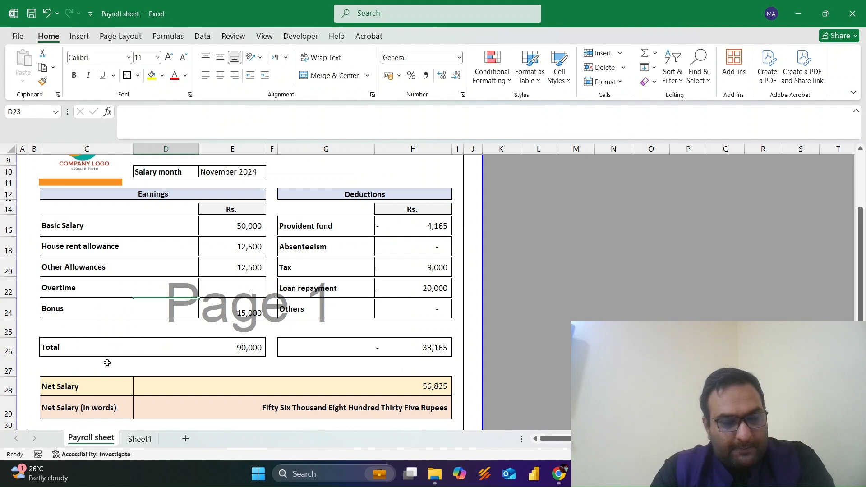
scroll(107, 362, "down", 5)
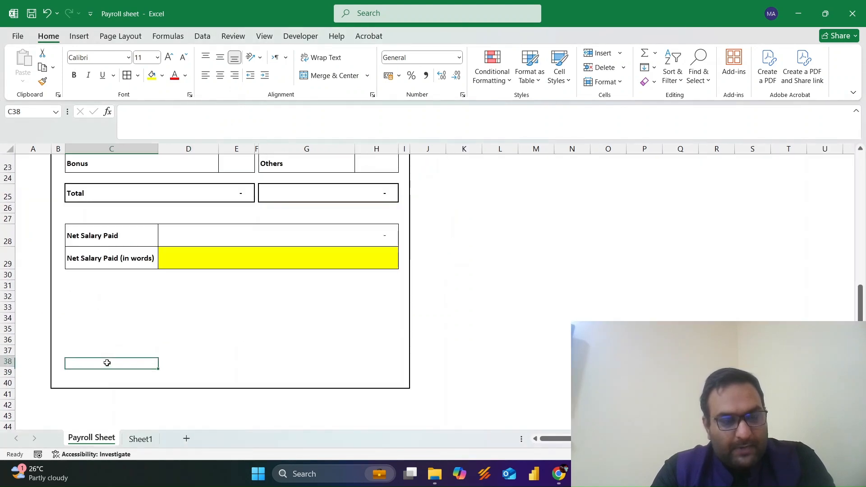
key("Up")
key("Up")
key("Up")
key("Up")
key("Up")
key("Up")
key("Up")
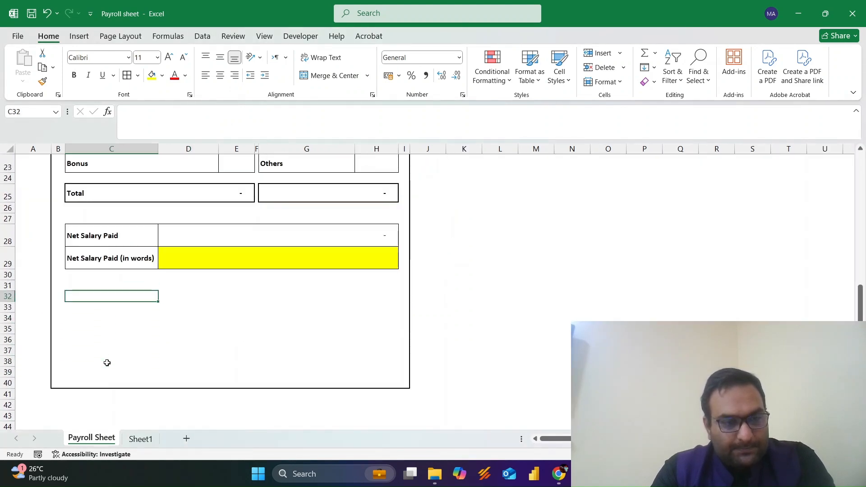
type("Mode of payment")
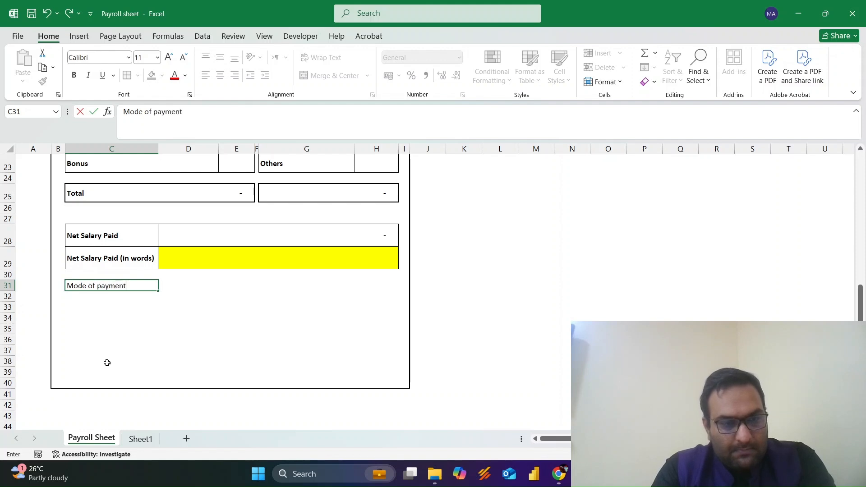
key("Return")
key("Up")
key("ctrl+b")
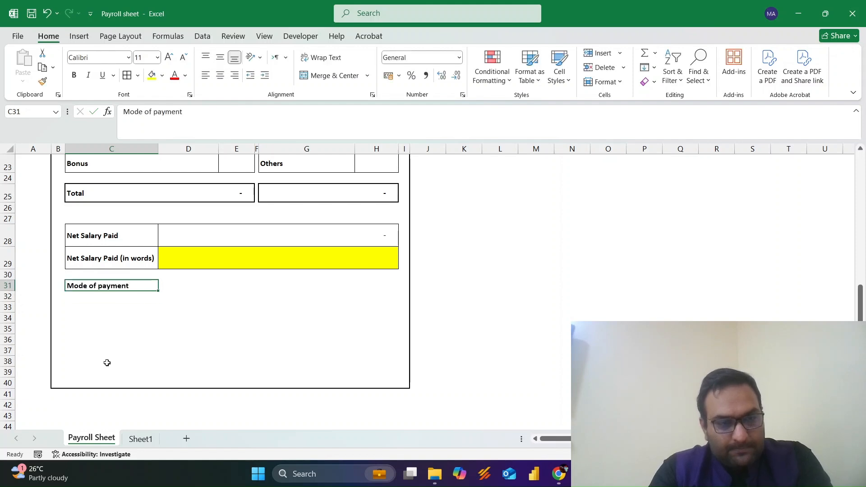
Set the height of row 31 to 25 and middle-align the Mode of payment label
key("Right")
key("Left")
key("alt")
type("hoh")
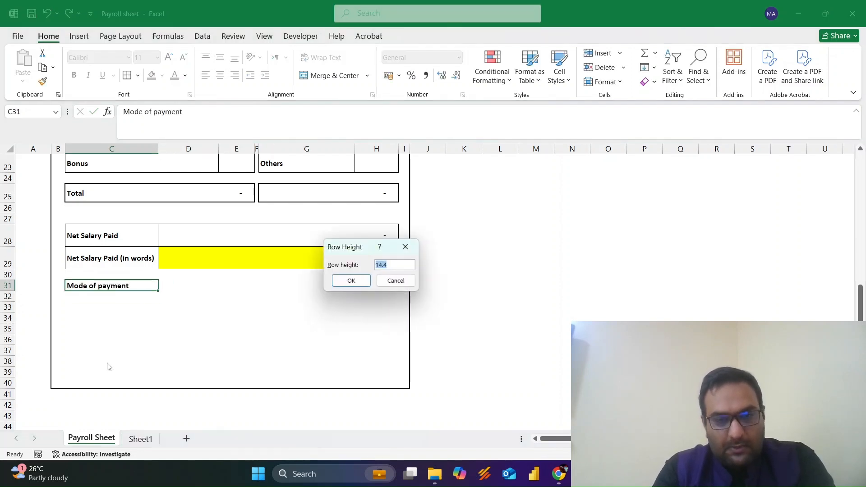
type("25")
key("Return")
key("Right")
key("Right")
key("Left")
key("Left")
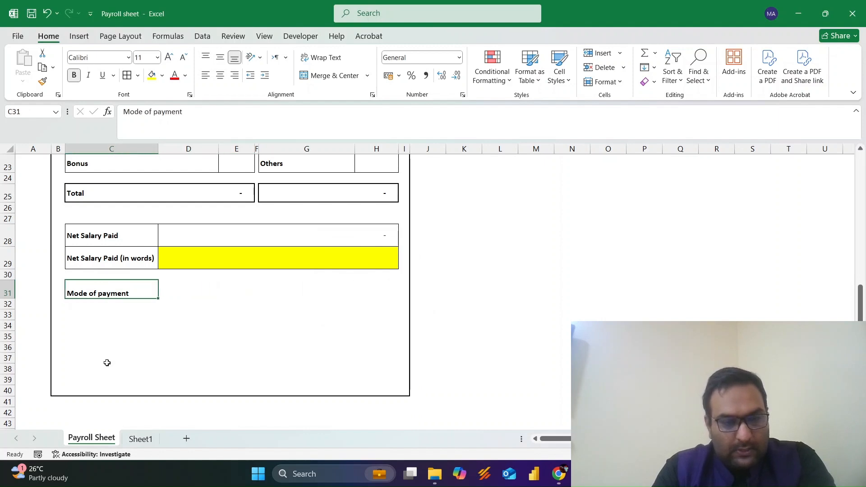
Fill cell H31 at the far end of the Mode of payment row with yellow
key("Right")
key("Right")
key("Right")
key("Right")
key("Right")
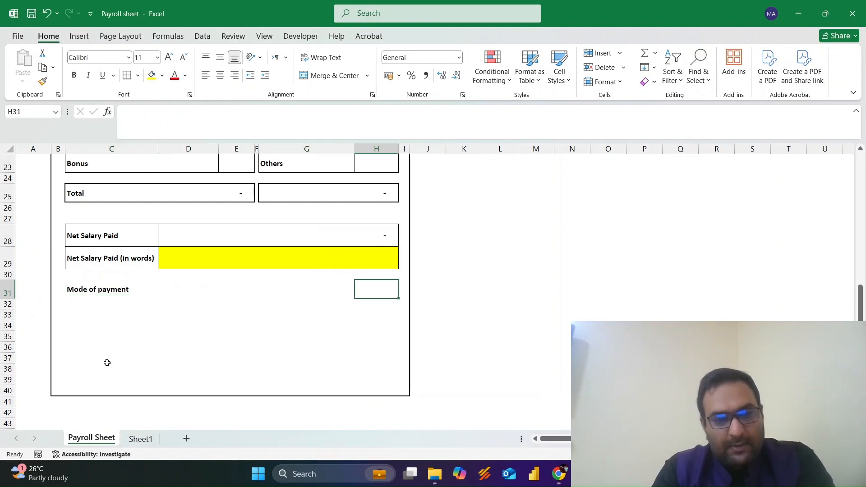
left_click(152, 75)
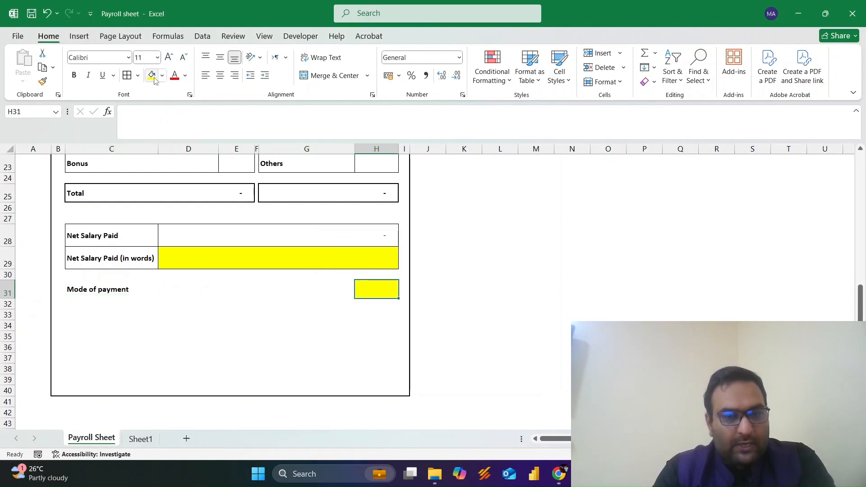
Enter the label "Employee Signature" in C39, near the bottom of the slip
key("Down")
key("Down")
key("Left")
key("Left")
key("Left")
key("Down")
key("Left")
key("Down")
key("Down")
key("Down")
key("Down")
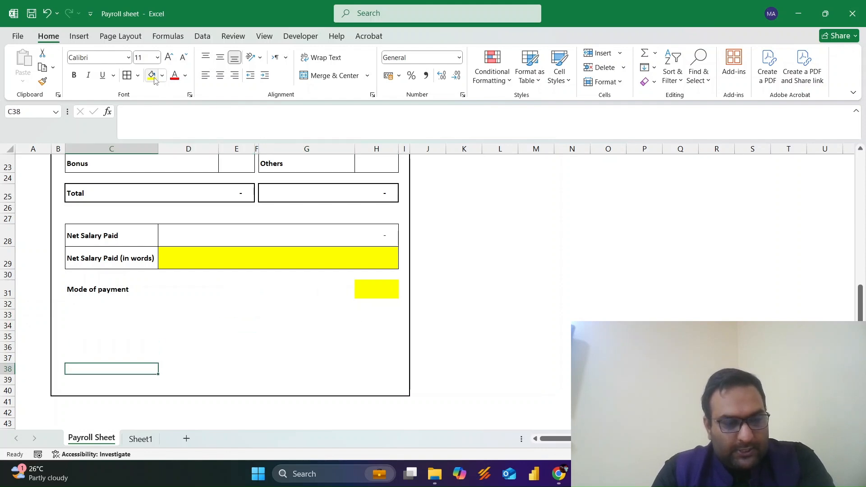
key("Down")
type("E")
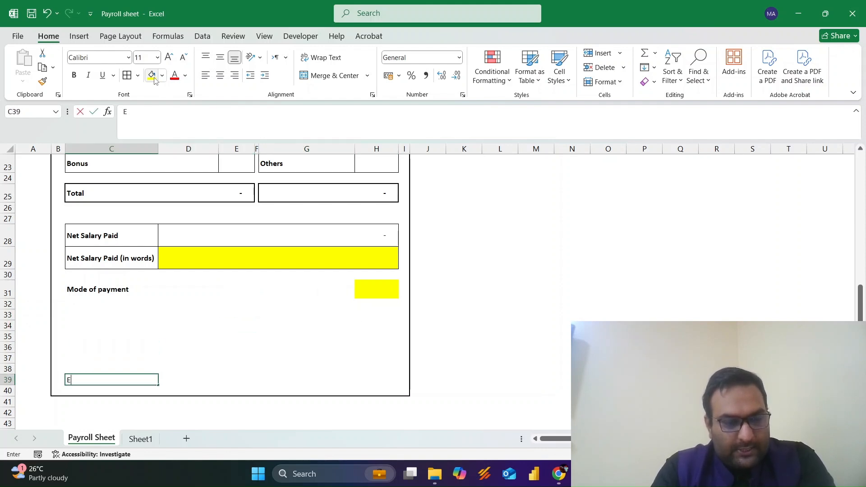
type("mployee Signat")
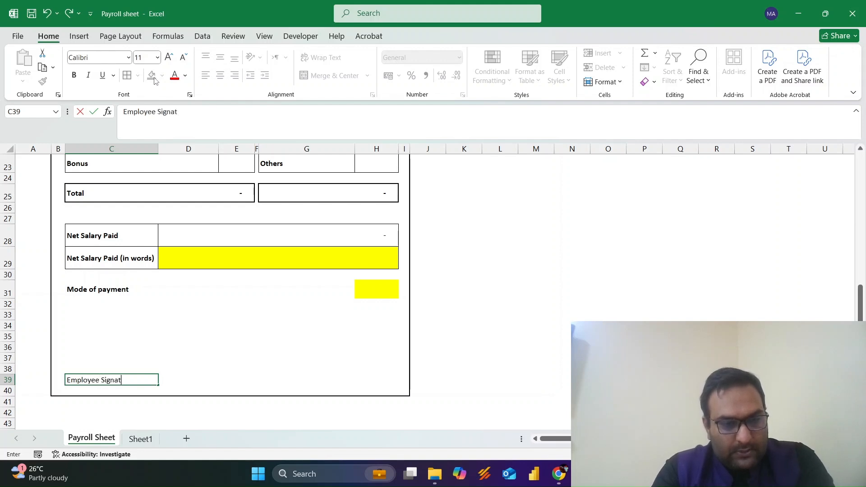
type("ure")
key("Return")
Make the Employee Signature label bold and underlined
key("Up")
key("ctrl+b")
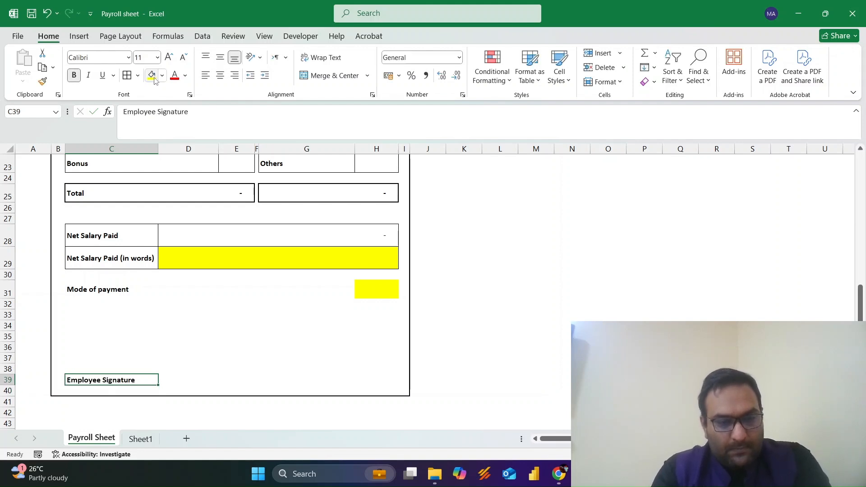
key("ctrl+u")
key("Right")
key("Up")
key("Up")
key("Down")
key("Right")
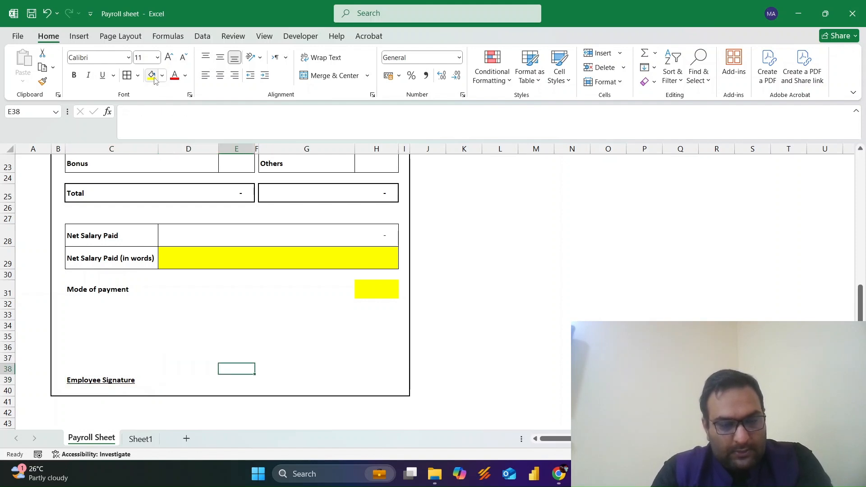
key("Right")
key("Right")
key("Up")
key("Up")
key("Up")
key("Up")
key("Down")
key("Down")
key("Left")
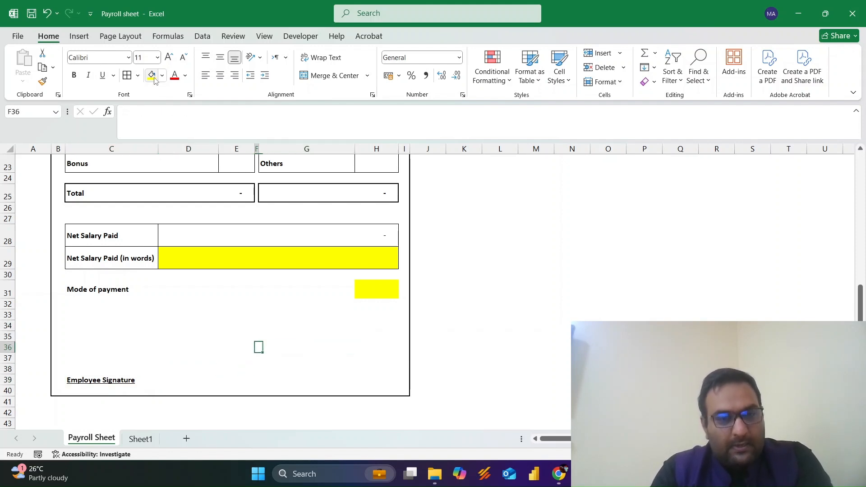
key("alt+Tab")
key("Escape")
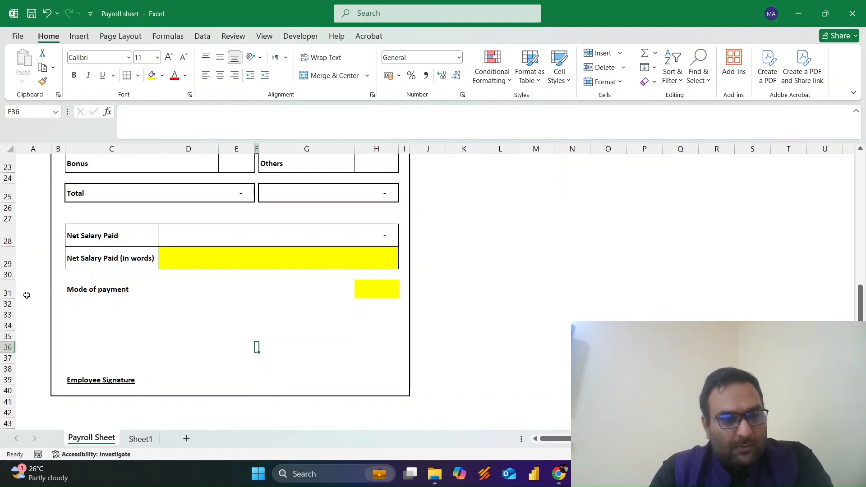
Move the Employee Signature label up one row, from C39 to C38
left_click(111, 381)
key("ctrl+x")
key("Up")
key("ctrl+v")
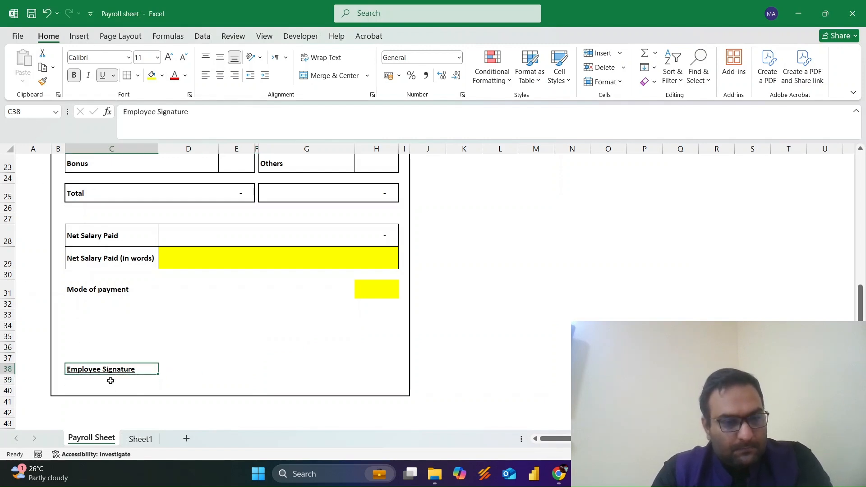
Insert the company-stamp-design-template picture from the Payroll folder on this device
key("Right")
key("Right")
key("Right")
key("Up")
left_click(79, 36)
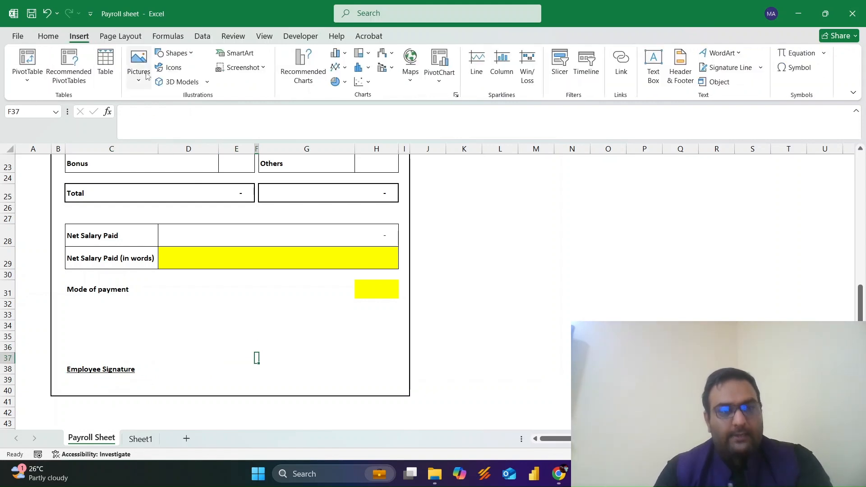
left_click(147, 76)
left_click(162, 114)
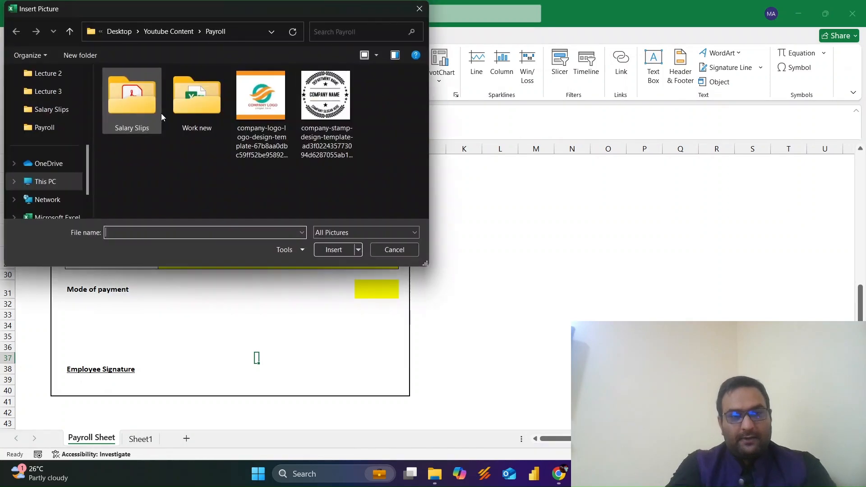
double_click(325, 100)
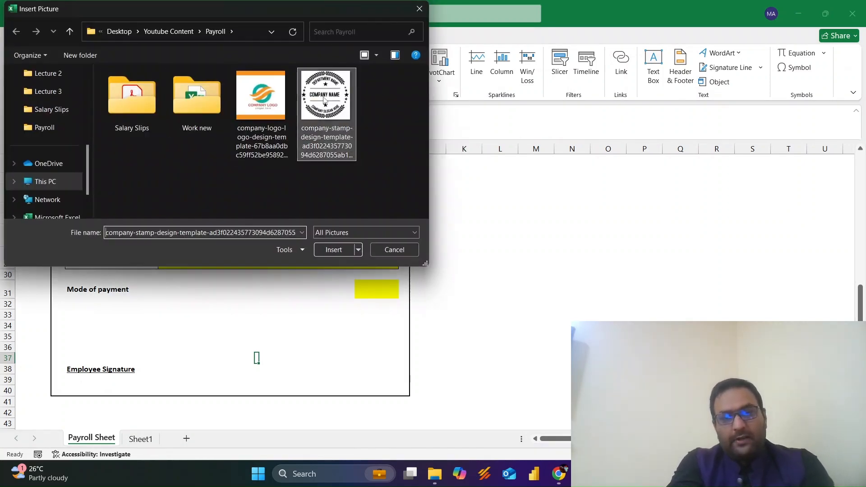
Shrink the company stamp picture and place it below the Mode of payment row, around columns E to G in rows 32 to 38
left_click_drag(478, 298, 499, 148)
left_click_drag(463, 180, 444, 235)
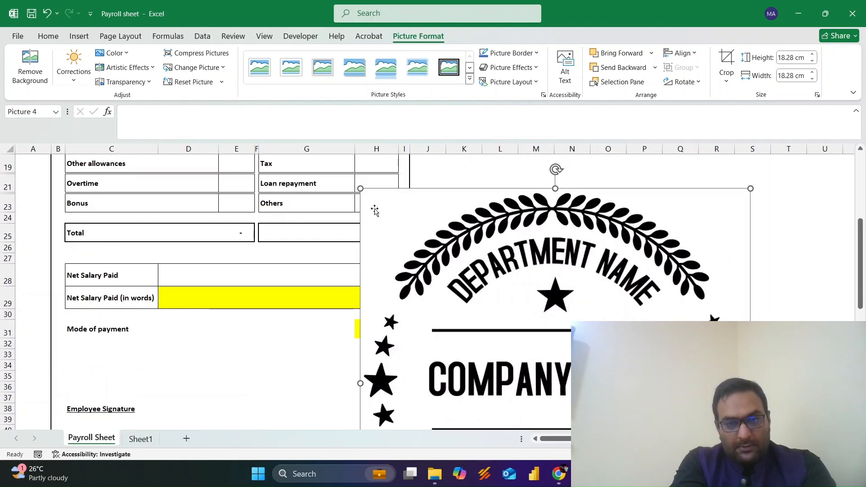
left_click_drag(360, 188, 552, 380)
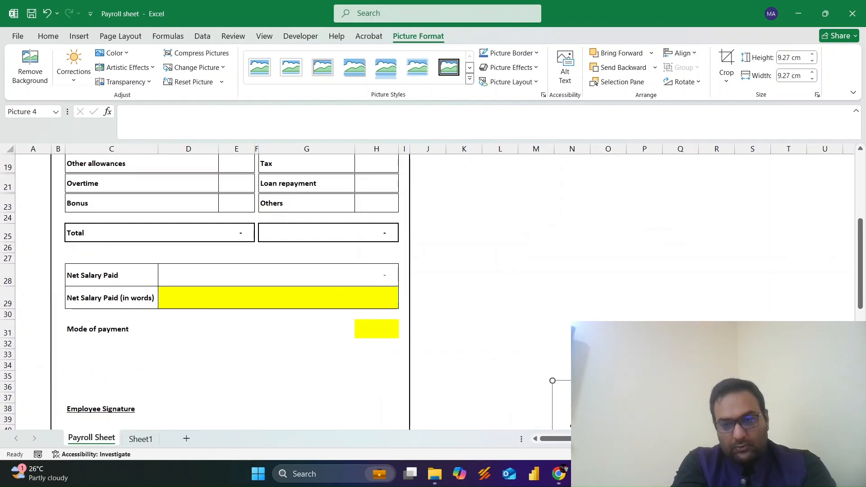
left_click_drag(616, 402, 297, 353)
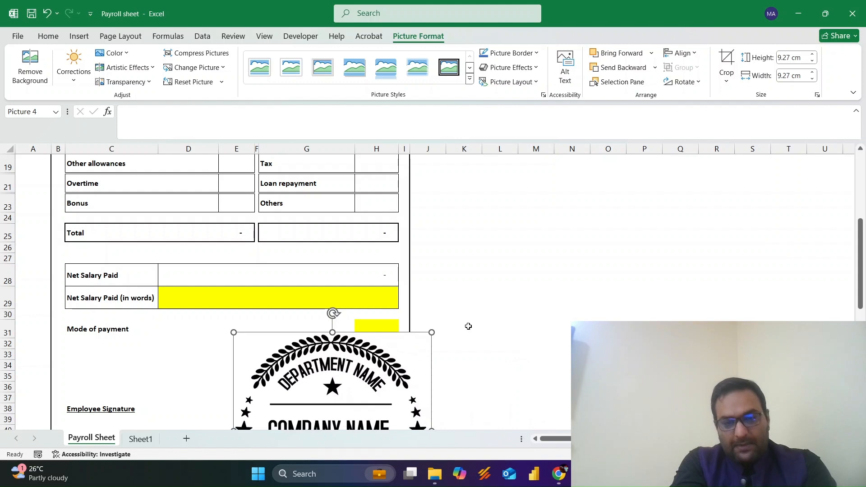
scroll(468, 326, "down", 3)
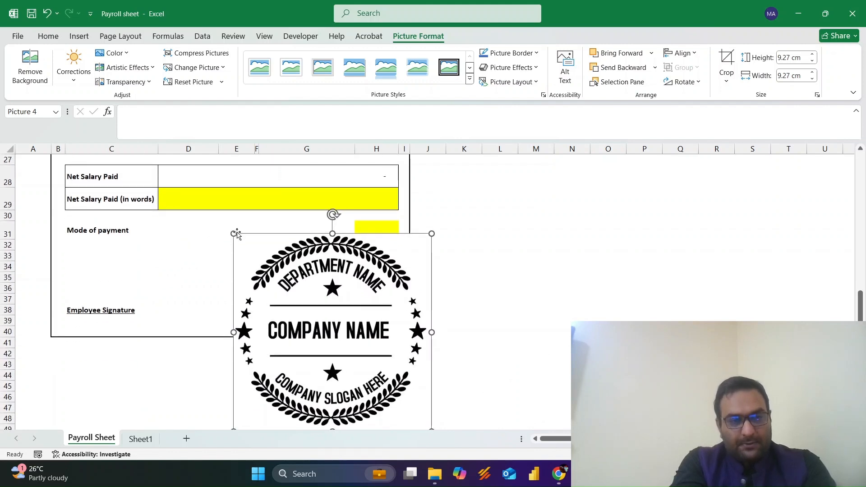
left_click_drag(233, 234, 364, 364)
left_click_drag(397, 409, 283, 291)
Merge cells B40 to I40 into one cell along the bottom of the payroll slip
left_click(175, 323)
key("Left")
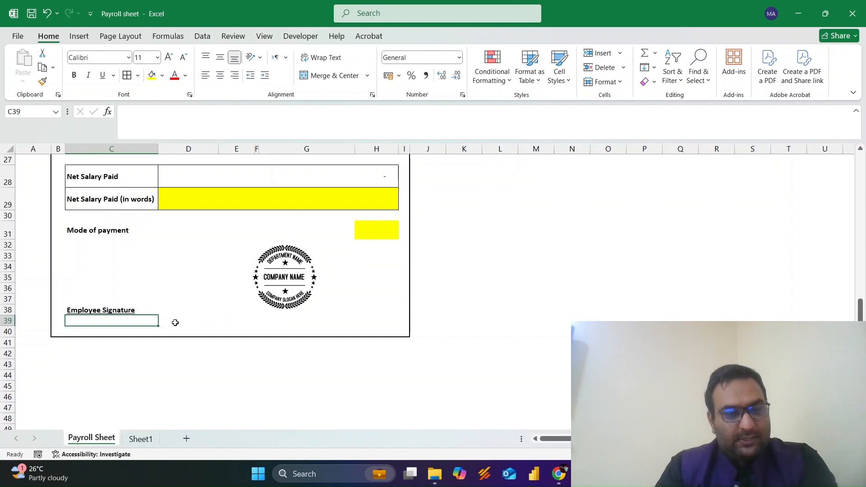
key("Down")
key("Left")
key("shift+Right")
key("shift+Right")
key("shift+Right")
key("shift+Right")
key("shift+Right")
key("shift+Right")
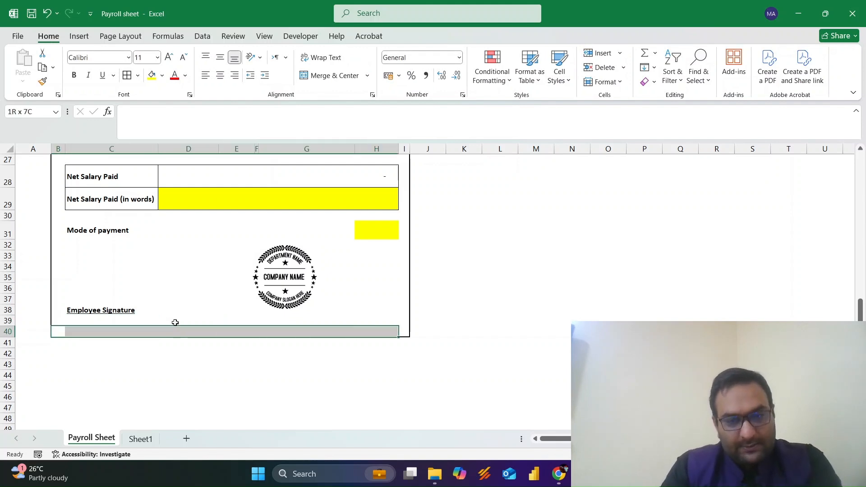
key("h")
key("m")
key("c")
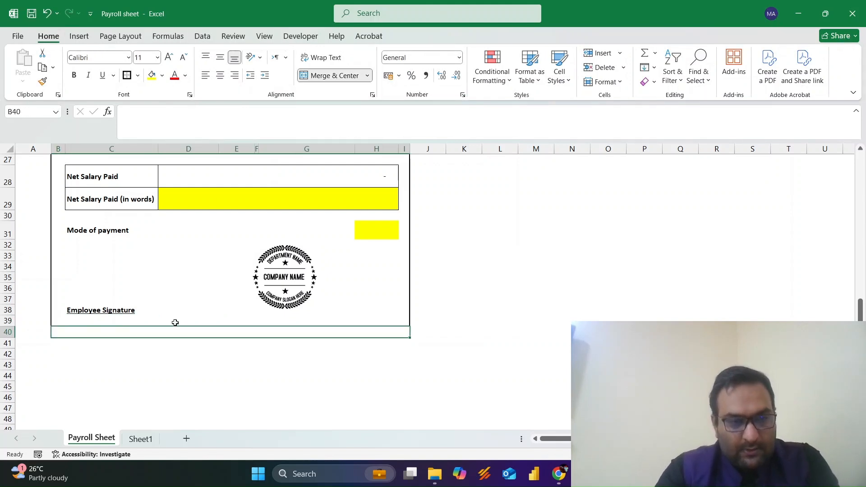
Enter "This is a system generated document and does not require any signature" in merged cell B40, formatted bold, italic and centred
type("This is a system generated document and does not require any signature")
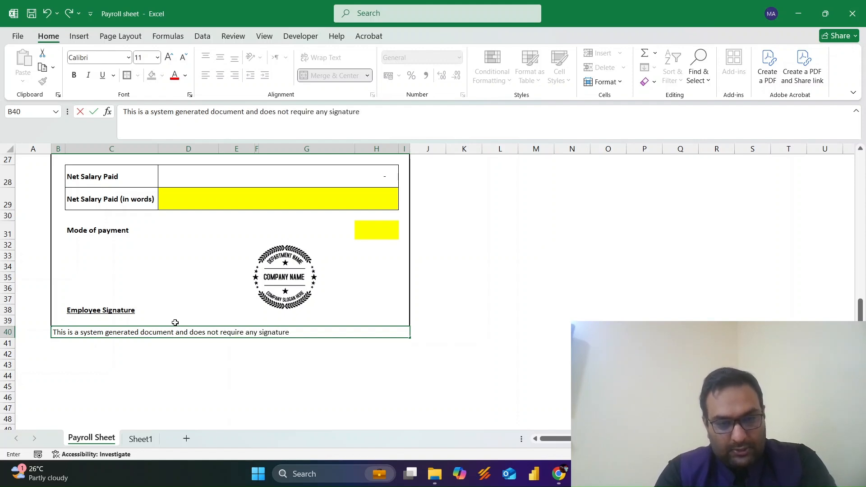
key("Return")
key("Up")
key("ctrl+b")
key("alt+h")
key("a")
key("Escape")
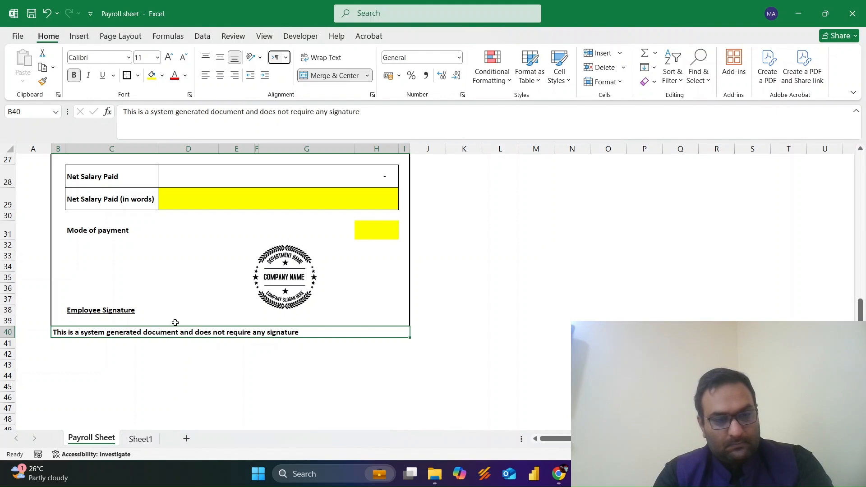
key("alt+h")
key("a")
key("c")
key("ctrl+i")
key("Down")
key("Down")
key("Down")
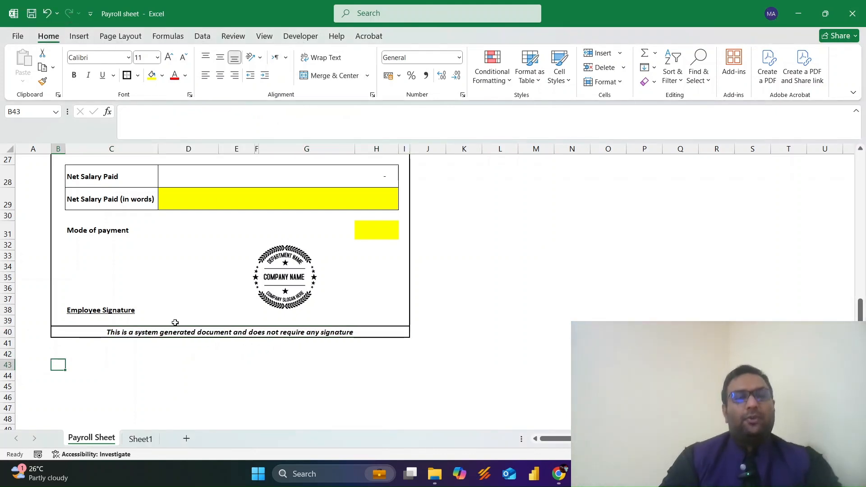
Review the payroll slip's layout from header to footer, including the Net Salary Paid figure and in-words cells
scroll(278, 321, "up", 6)
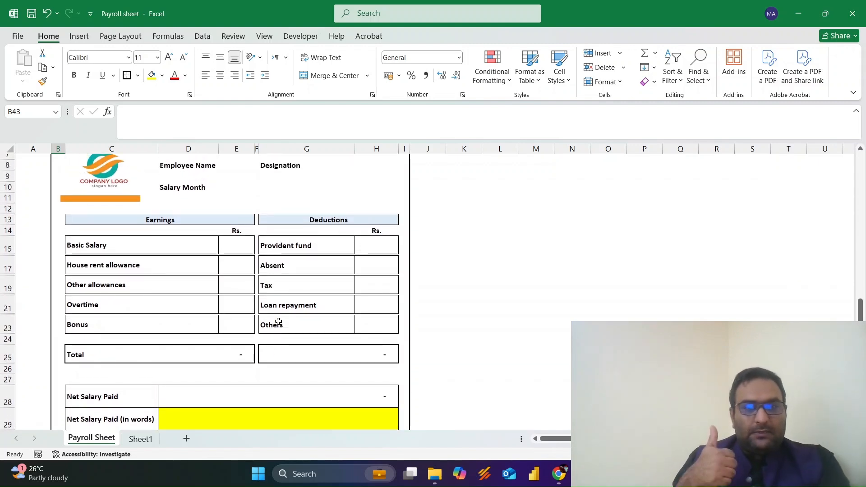
scroll(278, 321, "down", 1)
scroll(278, 321, "up", 2)
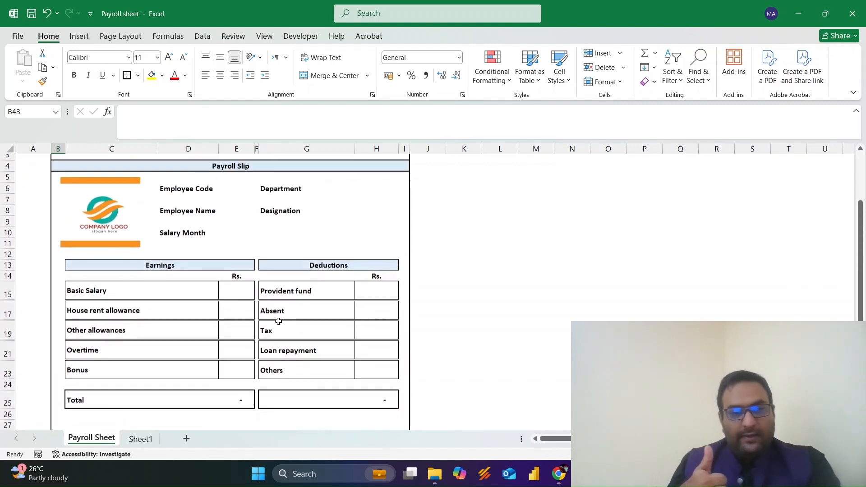
scroll(279, 321, "down", 7)
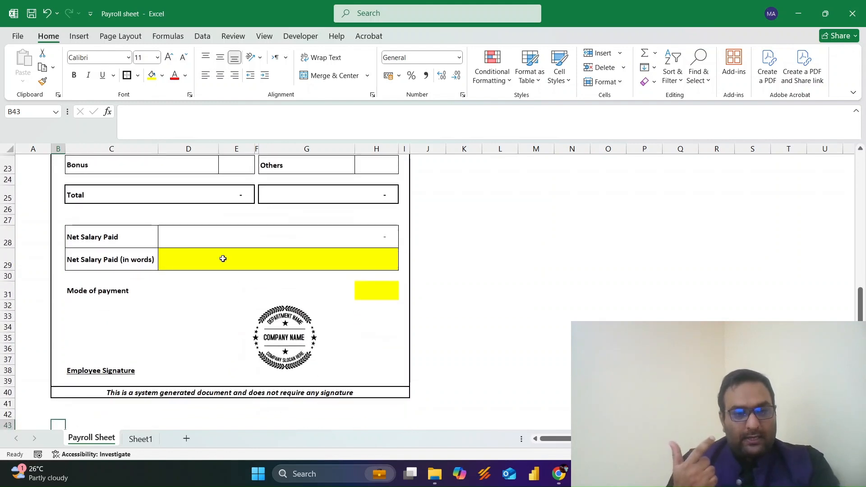
left_click(231, 260)
left_click(329, 235)
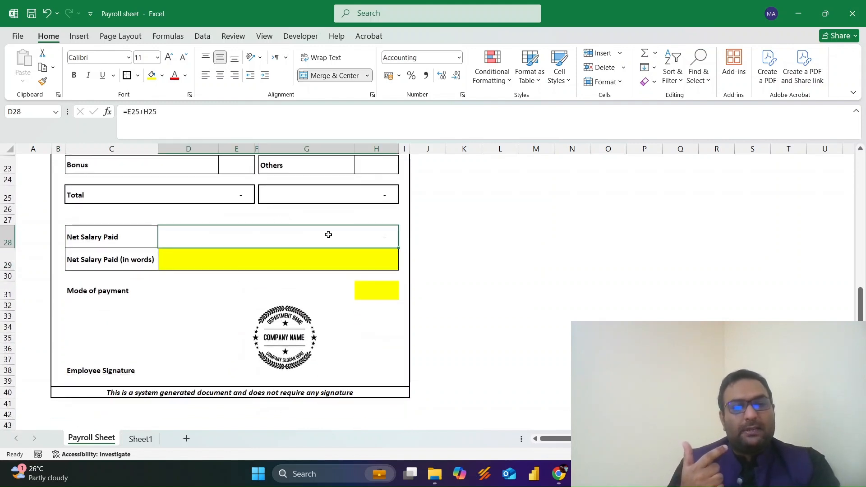
left_click(330, 265)
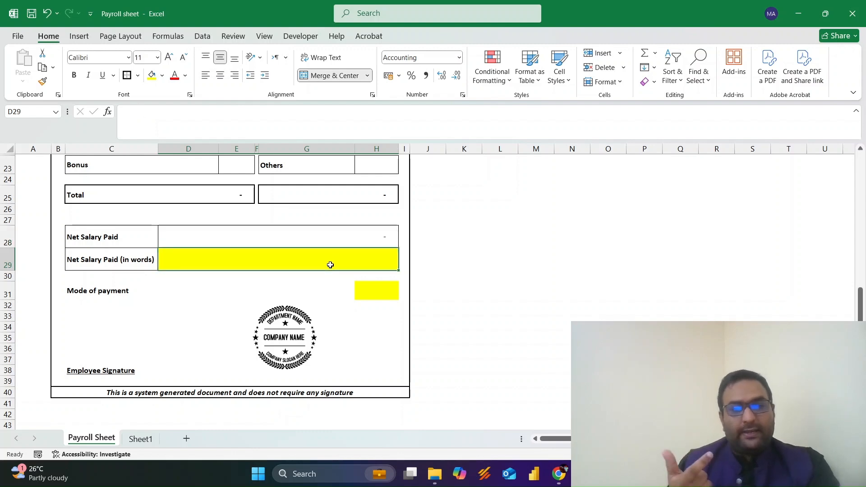
scroll(330, 265, "up", 7)
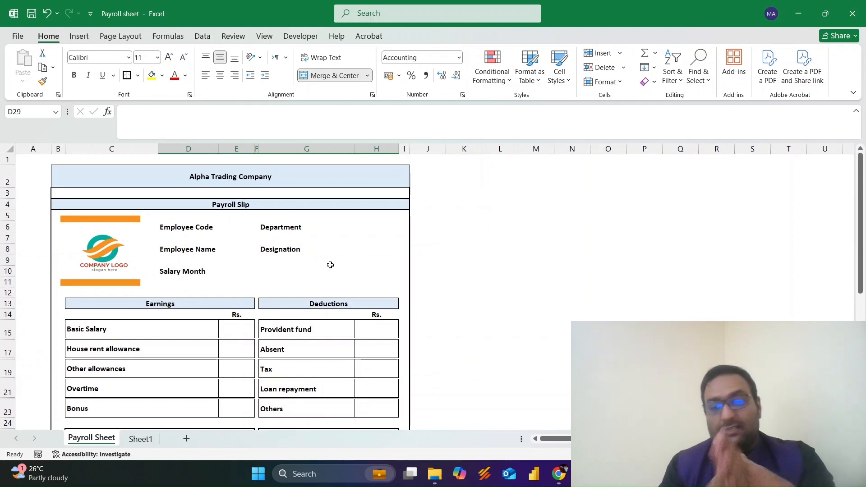
Examine the Employee Code column in Sheet1 as a list source for the slip's Employee Code cell E6
left_click(234, 226)
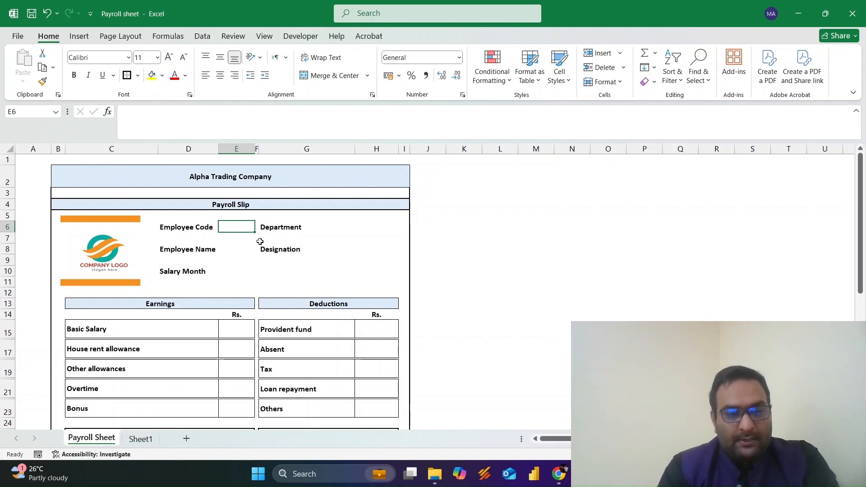
key("ctrl+Page_Down")
scroll(311, 251, "left", 5)
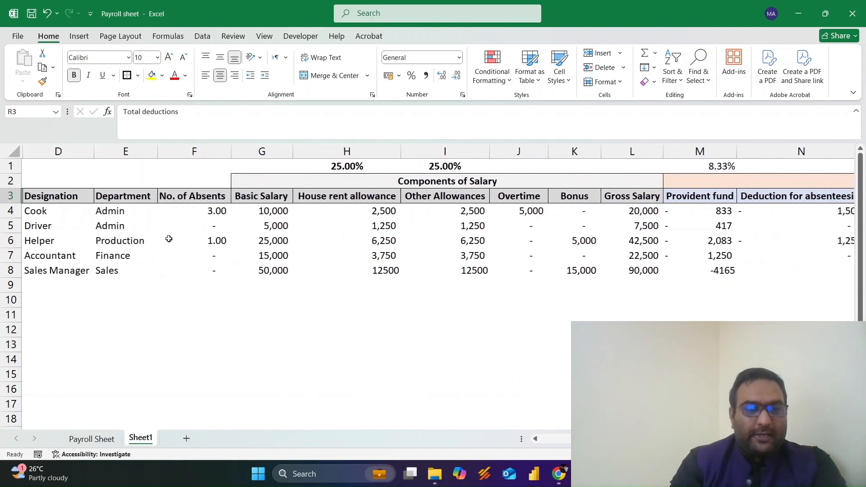
scroll(91, 214, "left", 3)
left_click(74, 200)
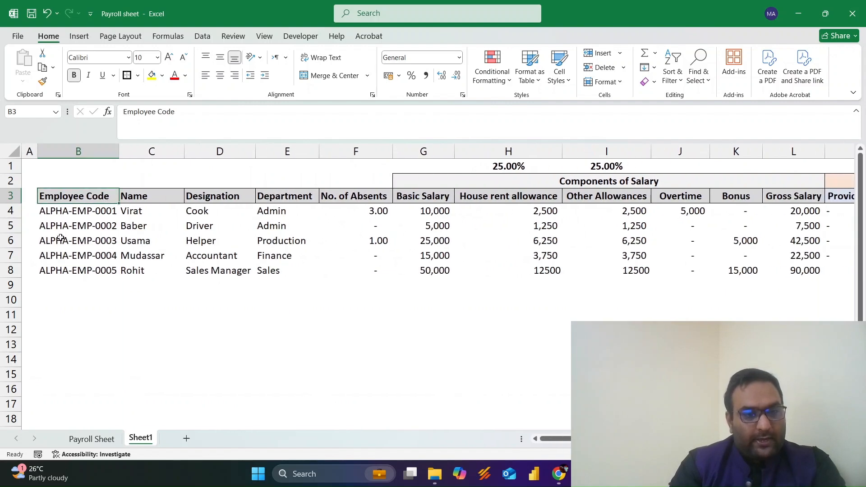
key("ctrl+shift+Down")
key("ctrl+Page_Up")
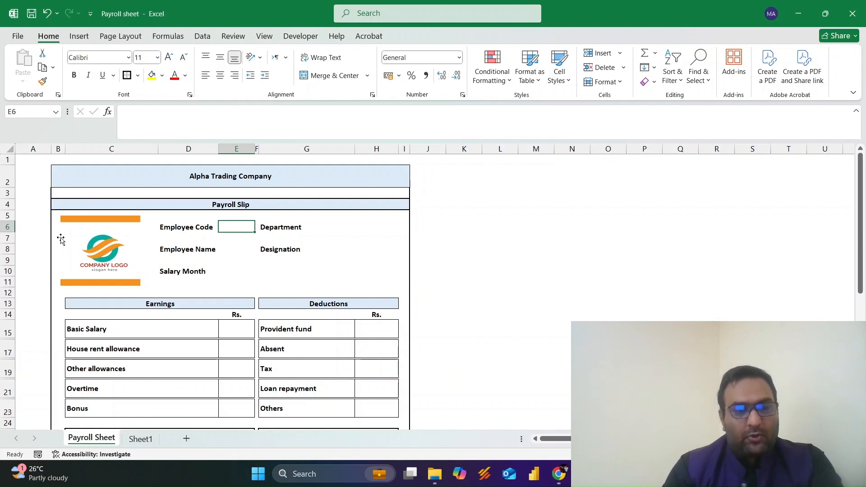
scroll(160, 388, "down", 4)
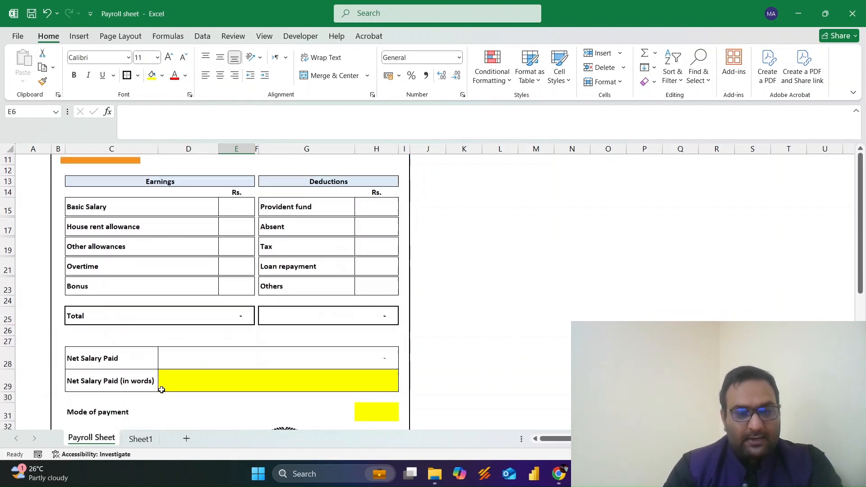
scroll(162, 390, "up", 4)
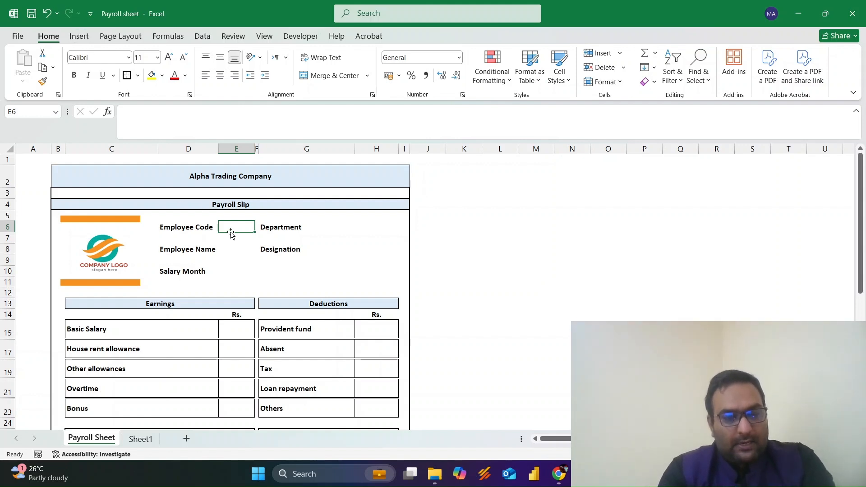
Set the data validation of the Employee Code cell E6 to allow a List
left_click(79, 36)
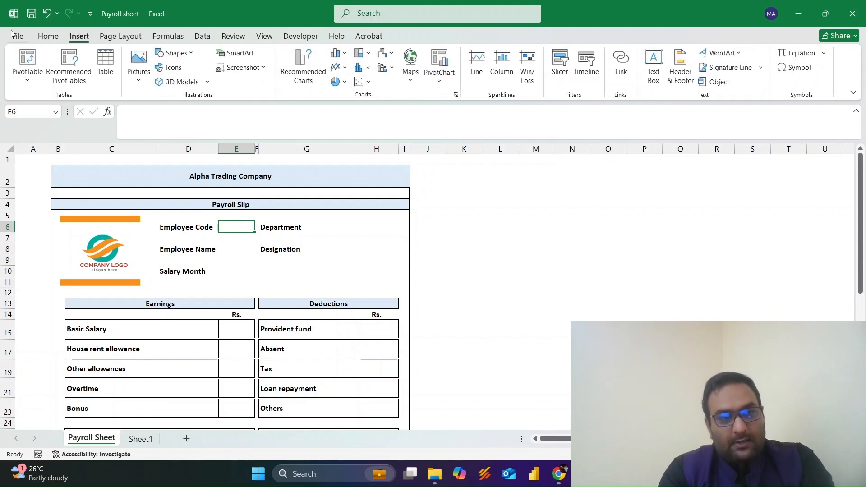
left_click(203, 36)
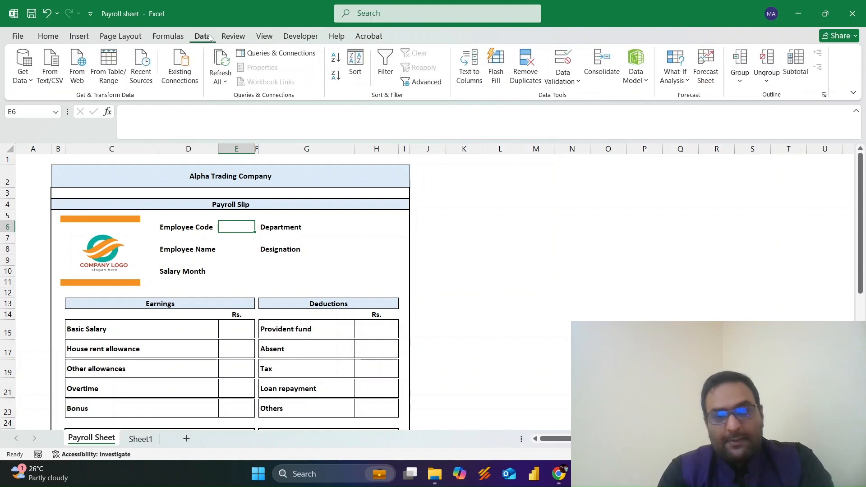
left_click(560, 83)
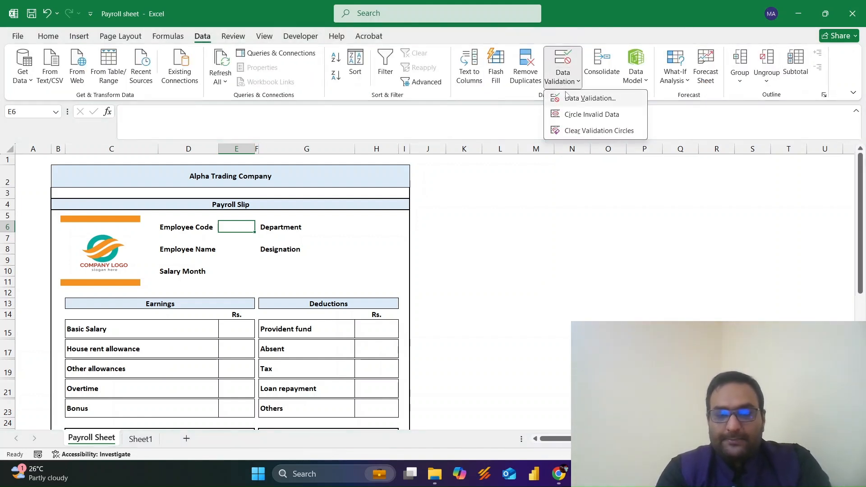
left_click(570, 100)
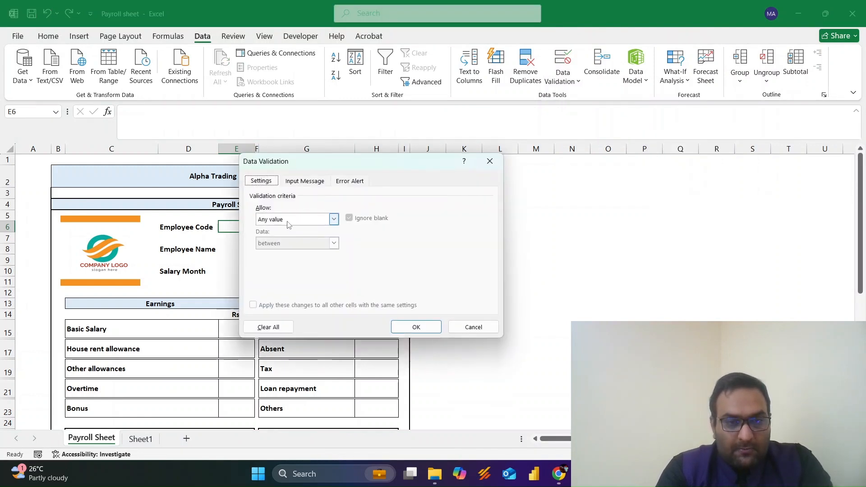
left_click(334, 219)
left_click(289, 257)
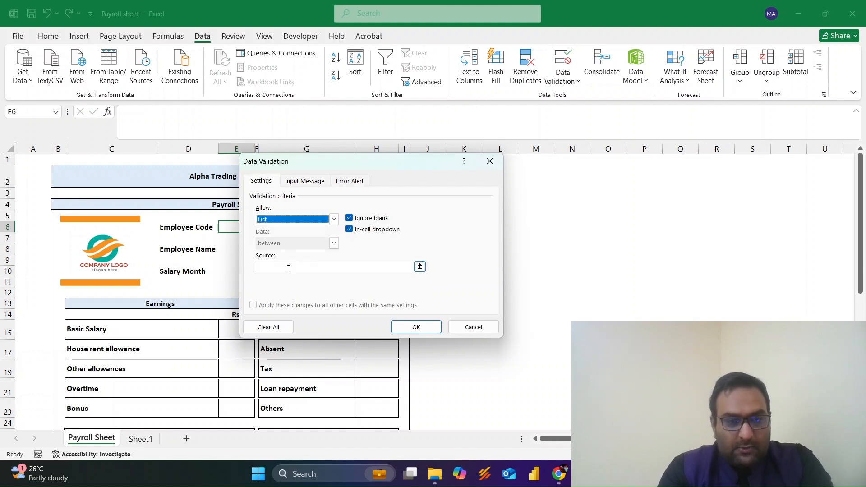
Use Sheet1 column B from B3 down to row 1048576 as the validation list source and apply the rule
left_click(289, 268)
left_click(142, 438)
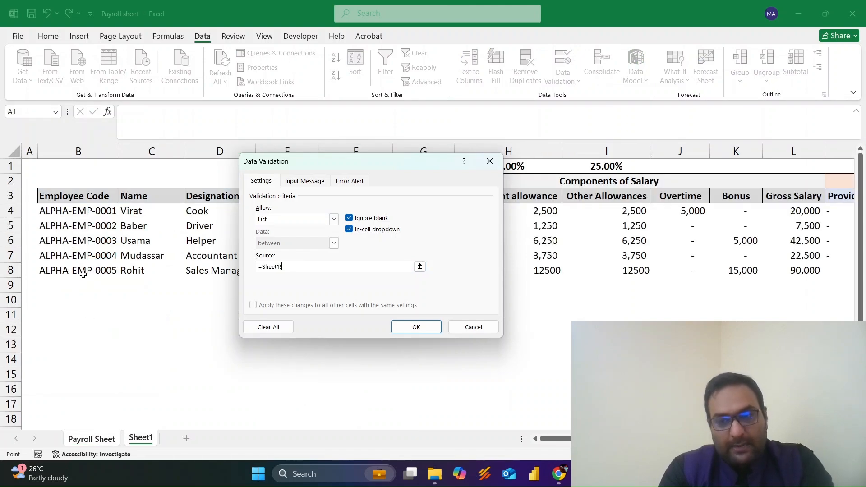
left_click(80, 197)
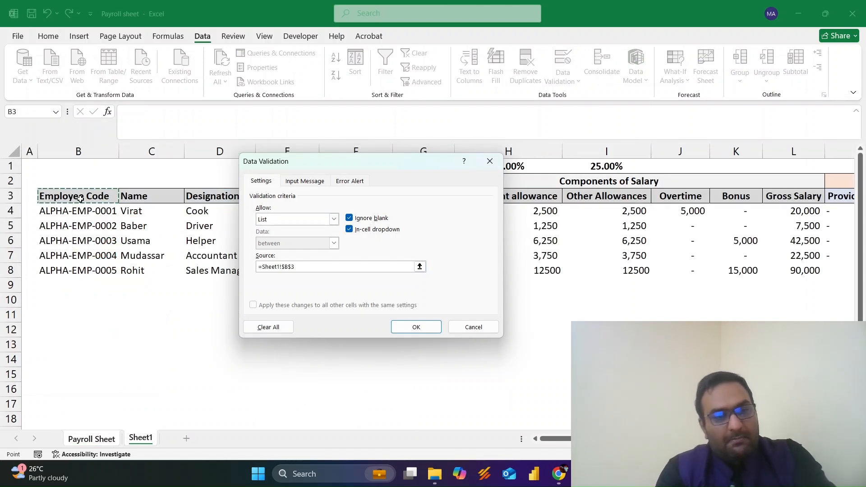
key("ctrl+shift+Down")
key("ctrl+shift+Down")
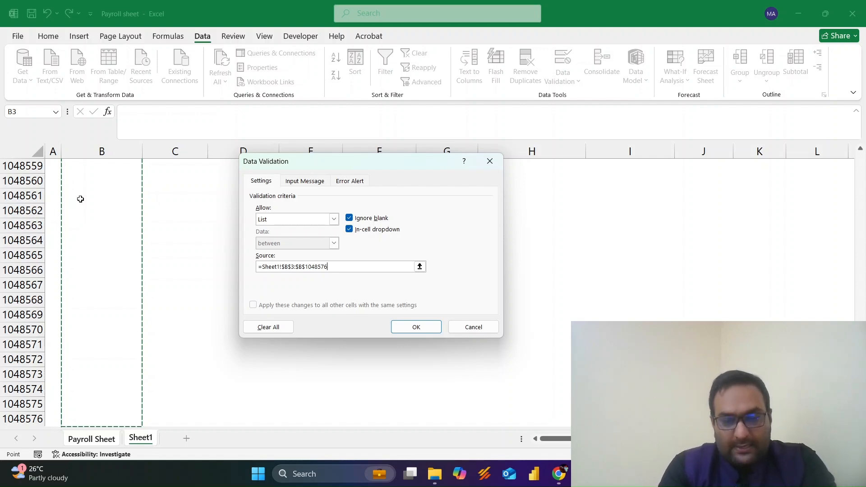
key("Return")
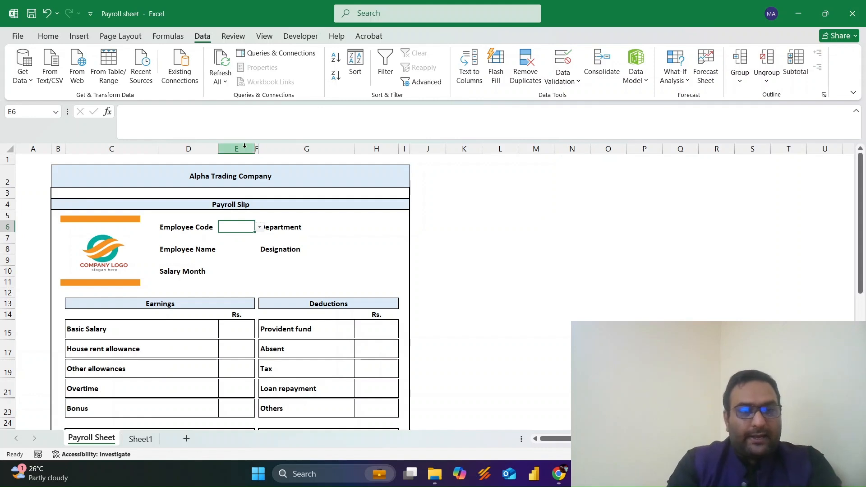
Choose the first employee's code in cell E6 and autofit column E to its contents
left_click(259, 227)
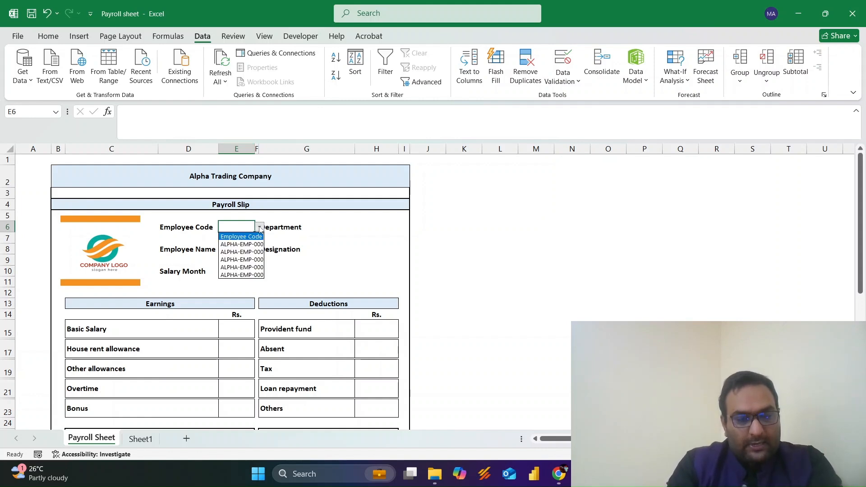
left_click(242, 244)
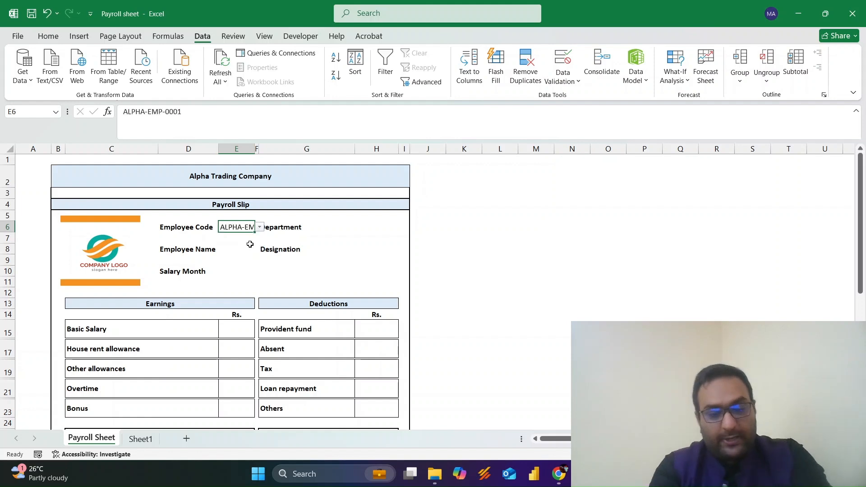
key("alt+h")
key("o")
key("i")
key("Down")
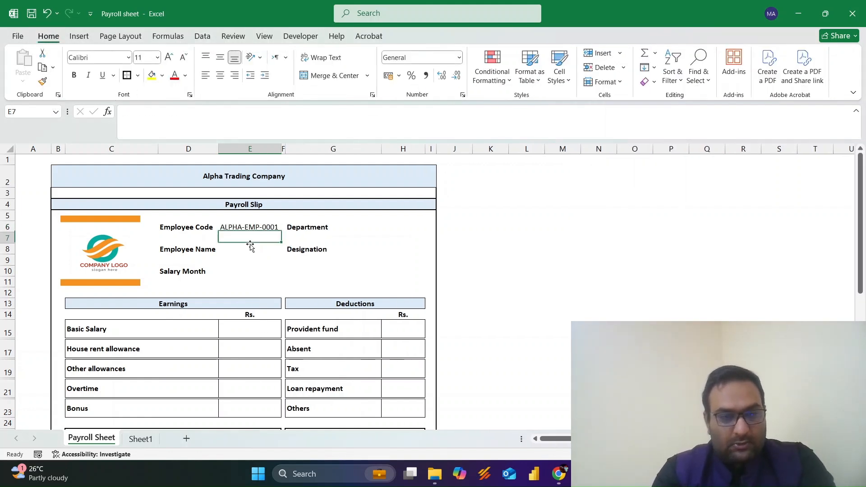
key("Down")
key("Up")
key("Up")
key("ctrl+b")
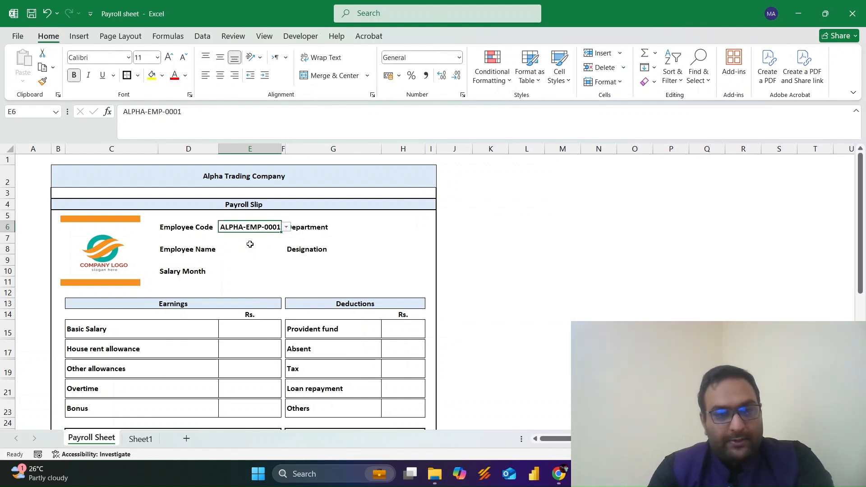
key("alt+h")
key("o")
key("Escape")
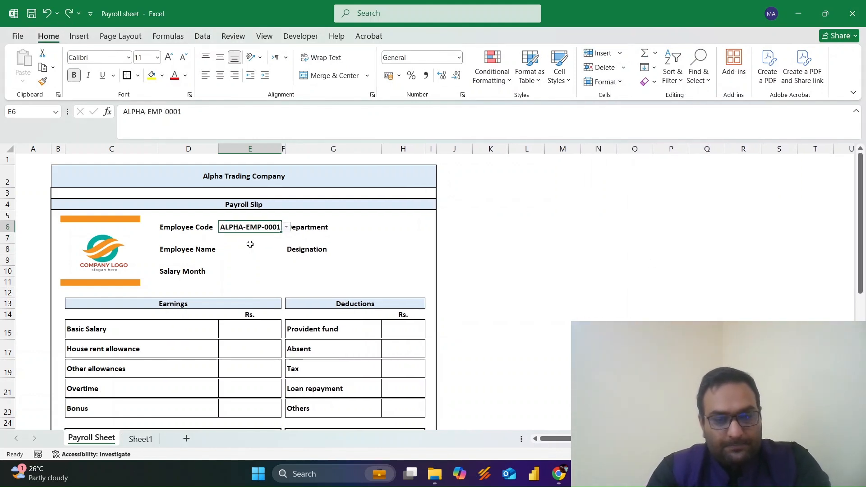
key("ctrl+b")
left_click(250, 246)
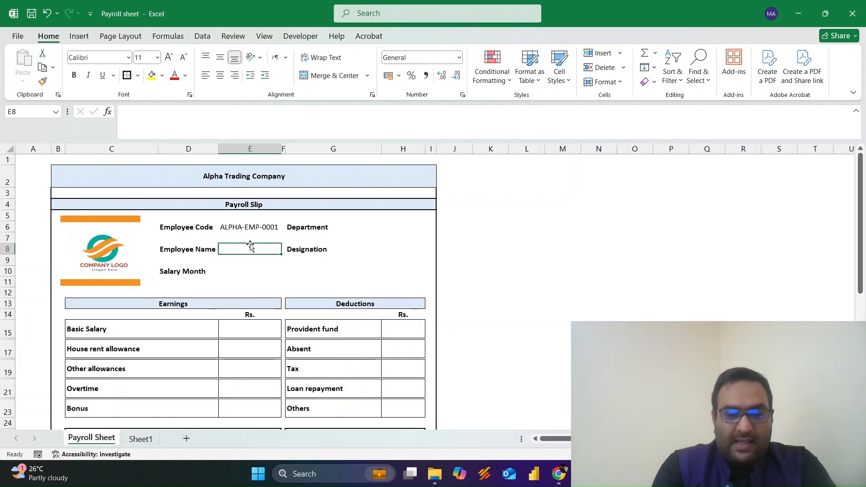
type("=vl")
key("Tab")
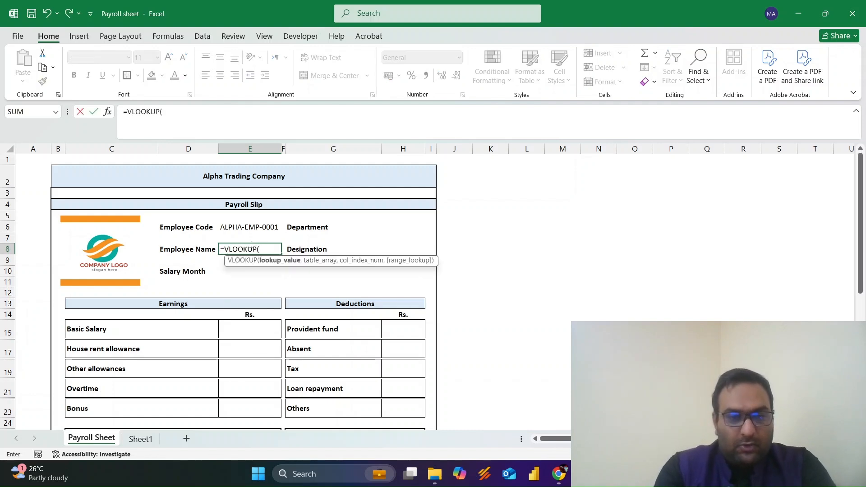
key("ctrl+Page_Down")
key("ctrl+Up")
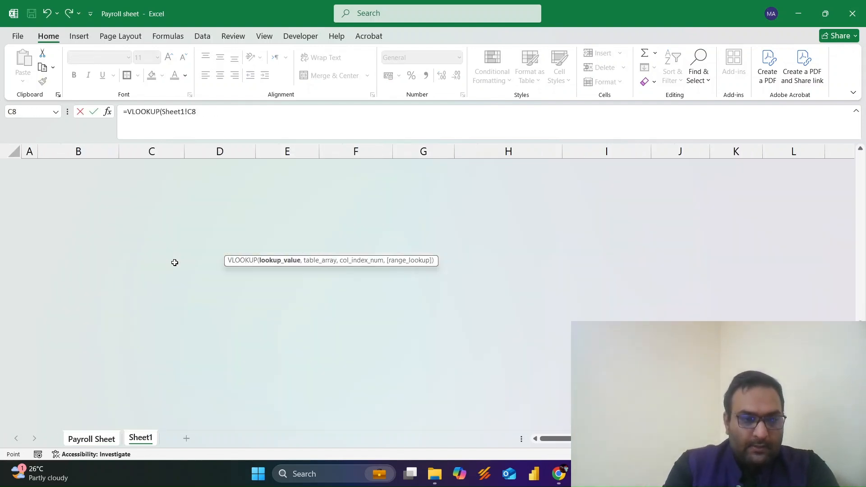
key("ctrl+Up")
key("ctrl+Up")
key("Left")
key("ctrl+Down")
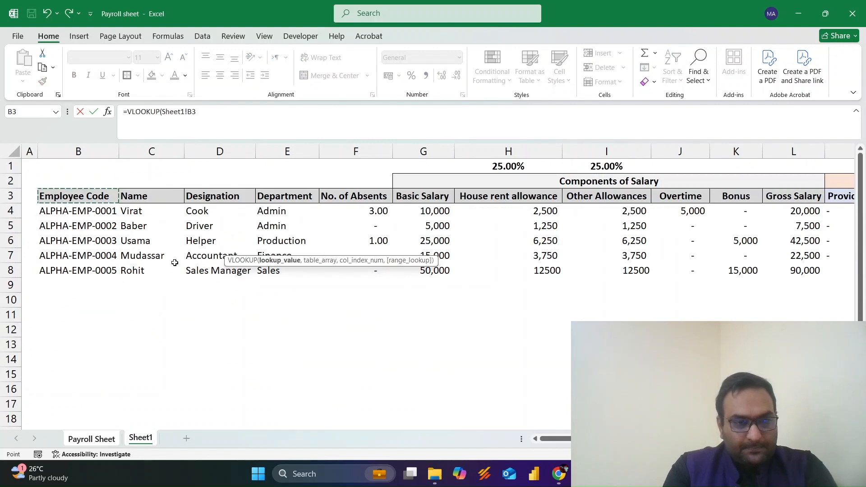
key("Escape")
Start a VLOOKUP formula in the Employee Name cell E8 with the Employee Code cell E6 as lookup value
type("=vl")
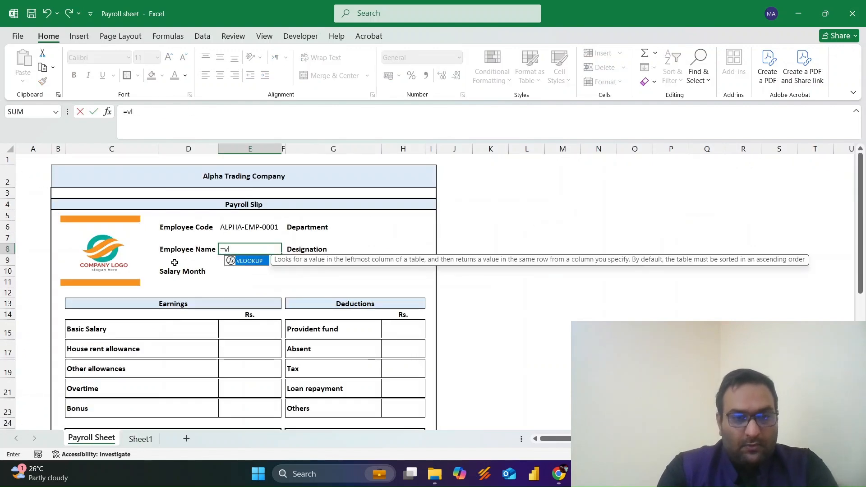
key("Tab")
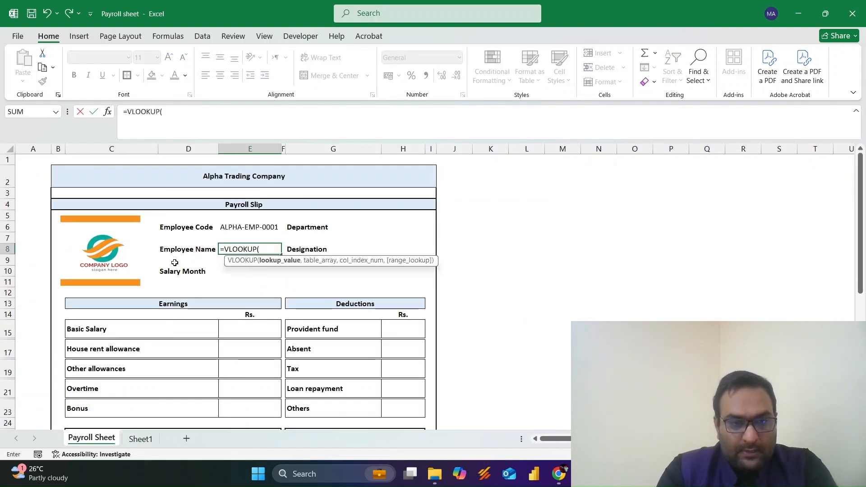
key("Up")
key("Up")
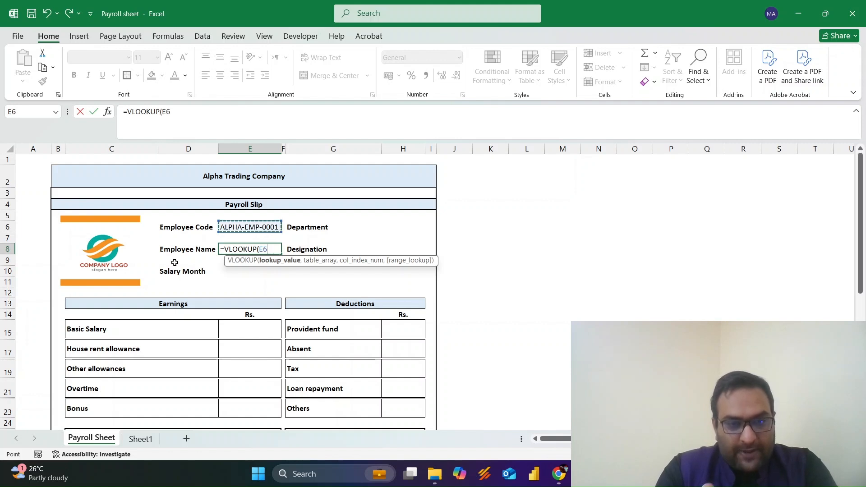
type(",")
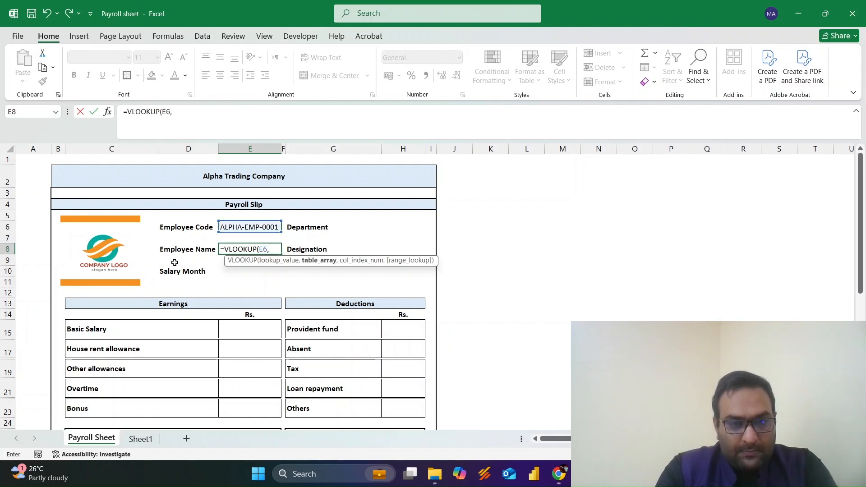
Set the VLOOKUP table array to Sheet1!B3:T1048576, covering Employee Code through Mode of payment
key("ctrl+Page_Down")
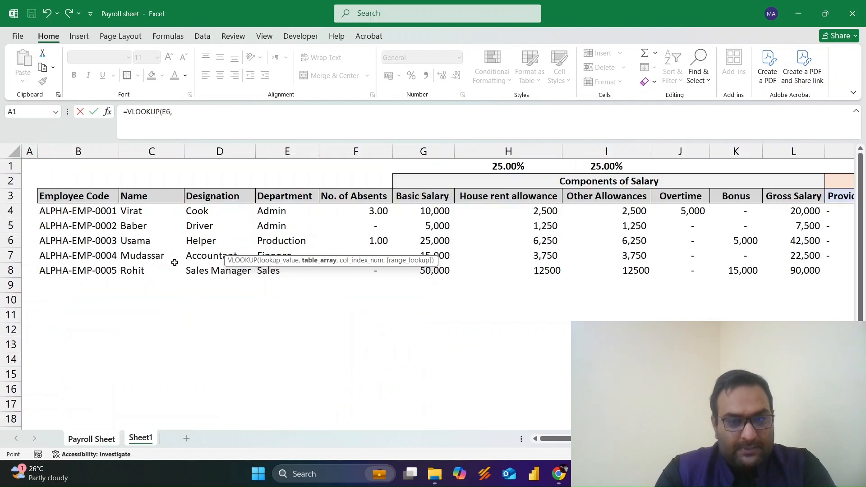
left_click(74, 198)
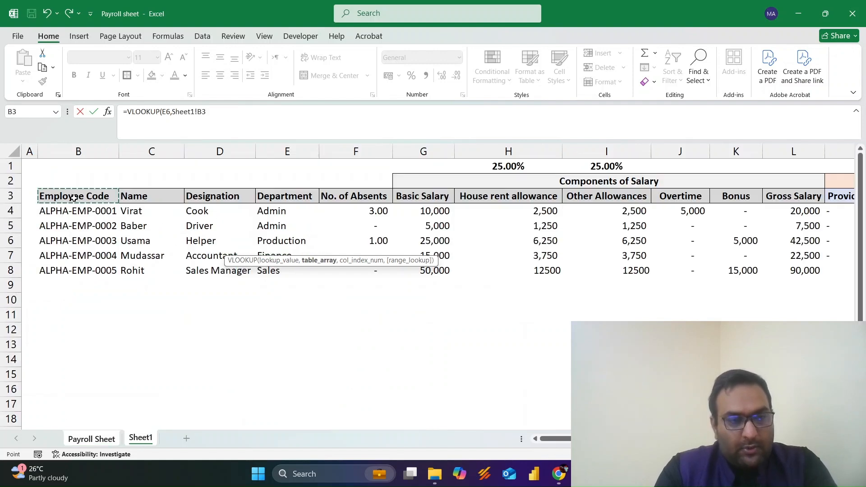
key("shift+Down")
key("shift+Down")
key("shift+Down")
key("shift+Down")
key("shift+Down")
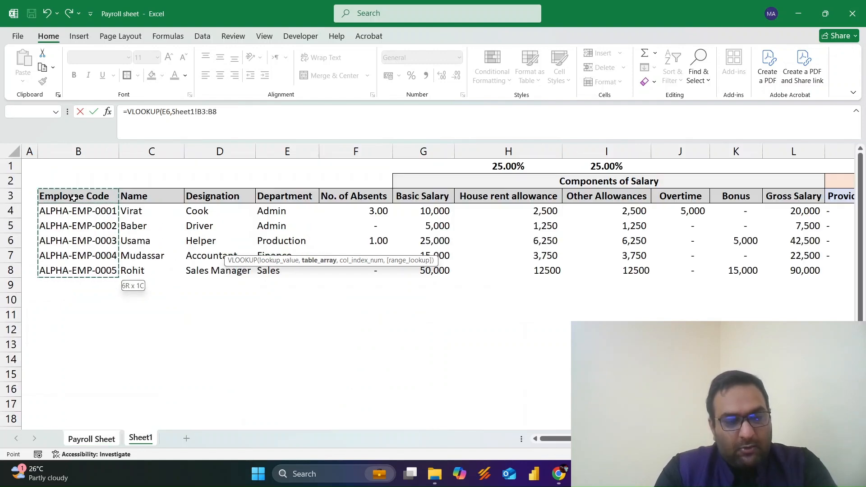
key("ctrl+shift+Down")
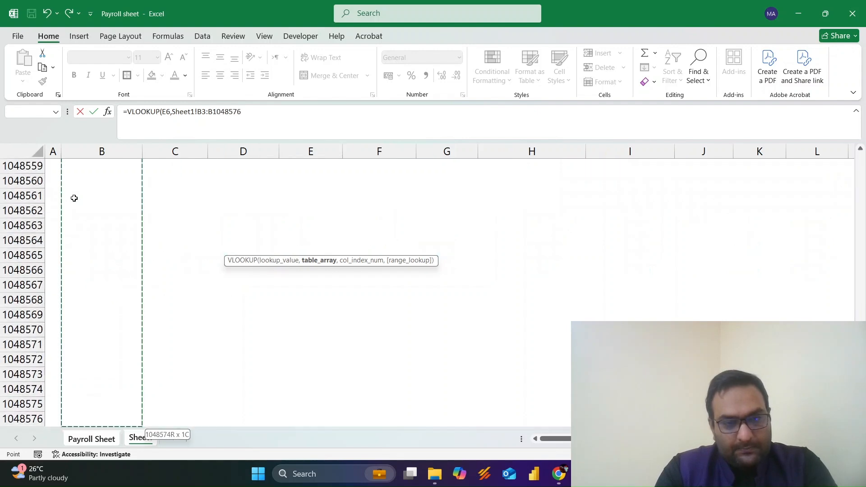
key("ctrl+shift+Up")
key("shift+Up")
key("shift+Up")
key("shift+Up")
key("shift+Up")
key("shift+Up")
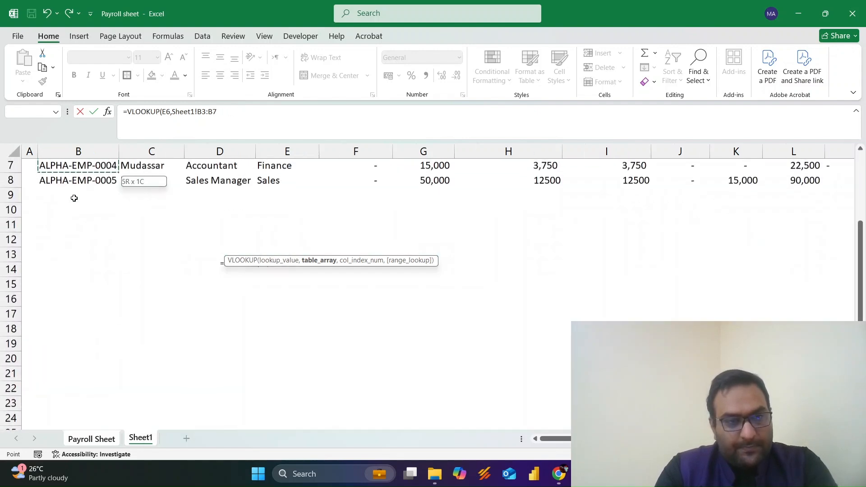
key("shift+Right")
key("shift+Right")
key("shift+Right")
key("shift+Right")
key("shift+Right")
key("shift+Right")
key("shift+Right")
key("shift+Right")
key("shift+Right")
key("shift+Right")
key("shift+Right")
key("shift+Right")
key("shift+Right")
key("shift+Right")
key("shift+Right")
key("shift+Right")
key("shift+Right")
key("shift+Right")
key("shift+Right")
key("shift+Right")
key("shift+Right")
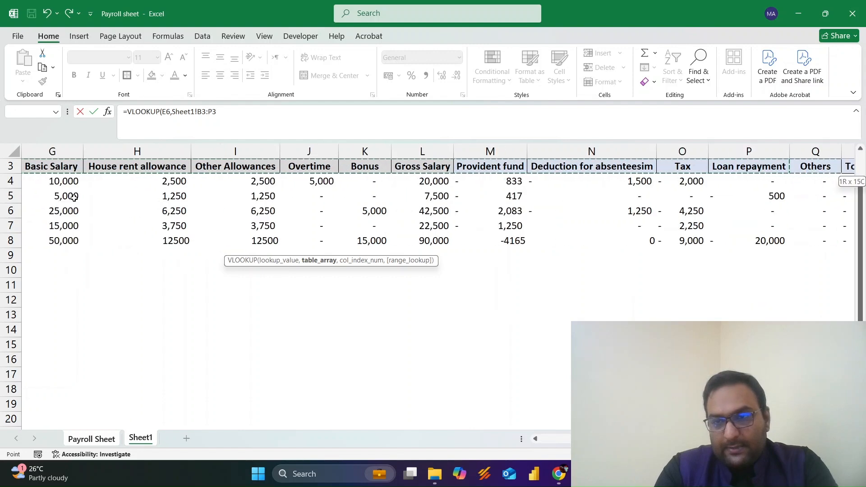
key("shift+Left")
key("shift+Left")
key("shift+Left")
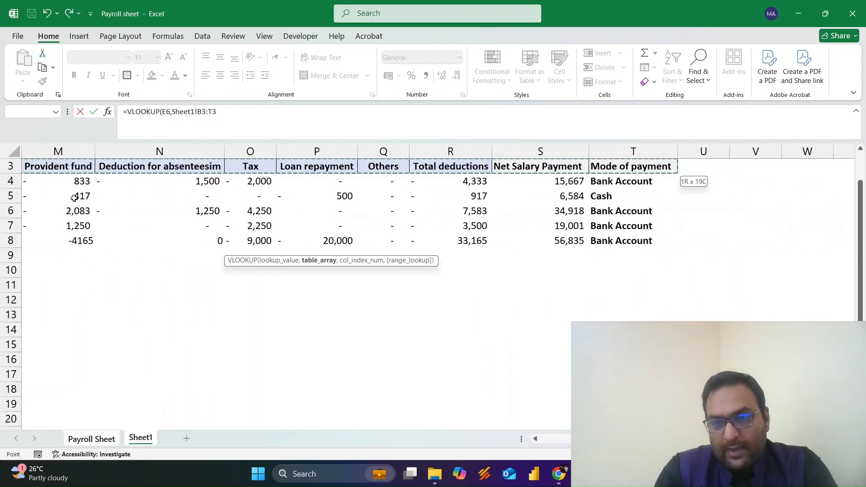
key("ctrl+shift+Down")
key("ctrl+shift+Down")
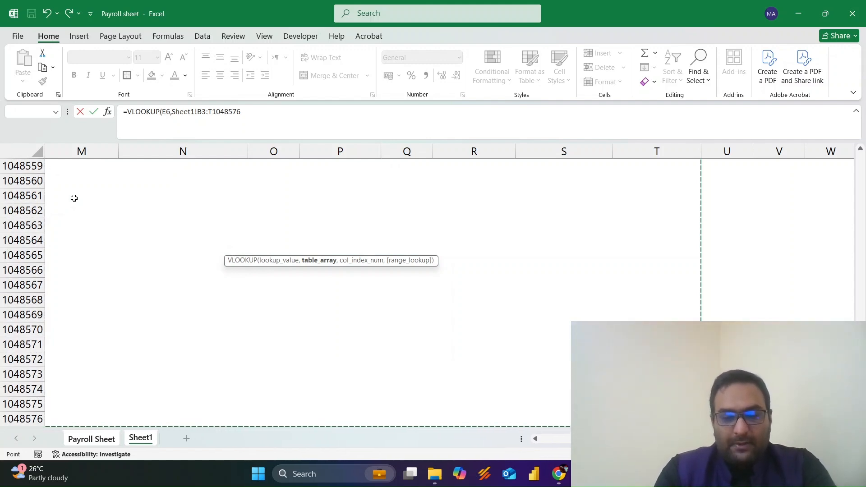
type(",")
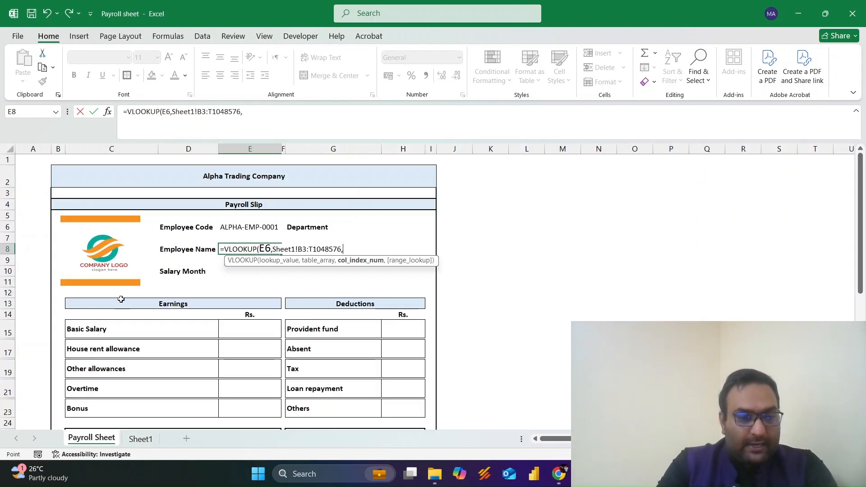
Check the Name column's position in Sheet1 and give the VLOOKUP a column index of 2
left_click(141, 439)
left_click(148, 238)
key("ctrl+Up")
key("ctrl+Up")
key("ctrl+Up")
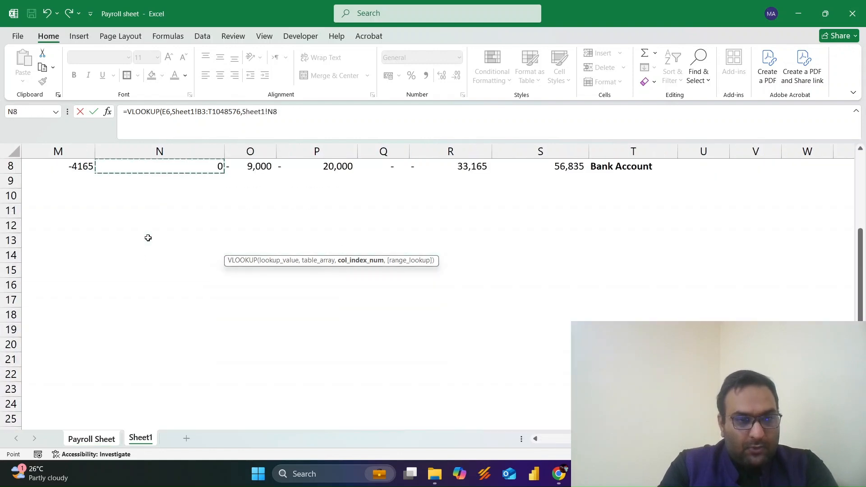
key("ctrl+Left")
key("ctrl+Left")
key("ctrl+Left")
key("ctrl+Left")
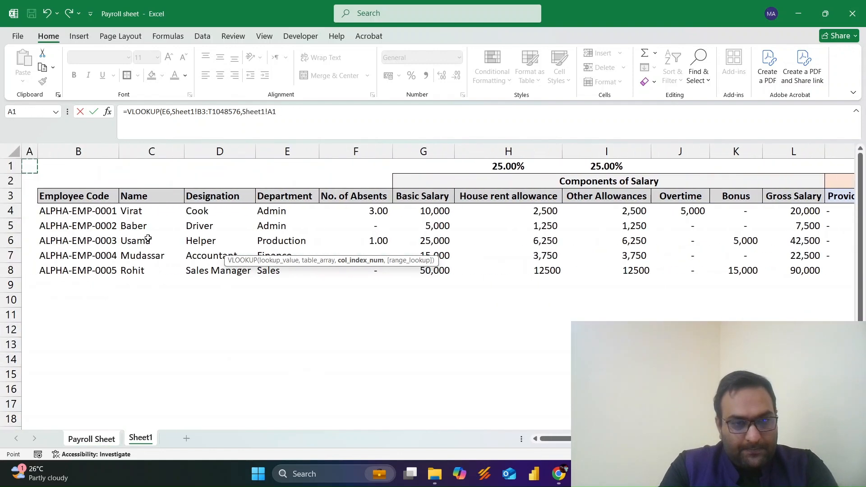
key("Down")
key("Down")
key("Down")
key("Right")
key("Right")
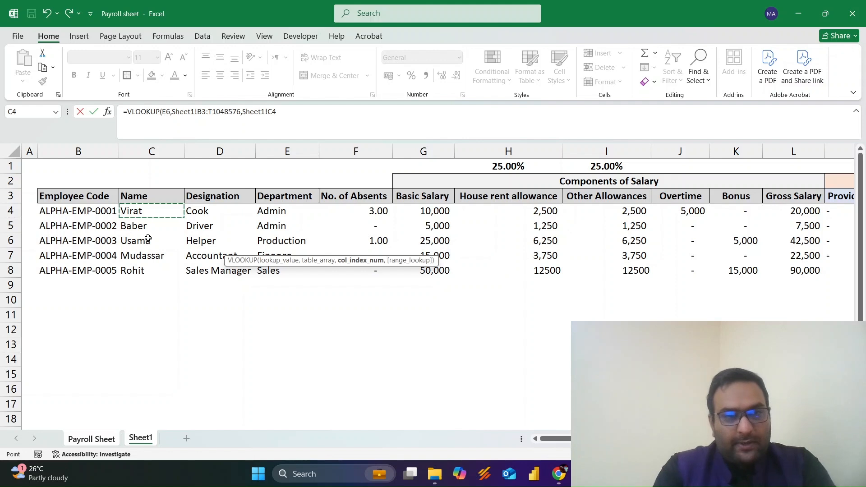
key("BackSpace")
key("BackSpace")
key("BackSpace")
key("BackSpace")
key("BackSpace")
key("BackSpace")
key("BackSpace")
key("BackSpace")
key("BackSpace")
type("2")
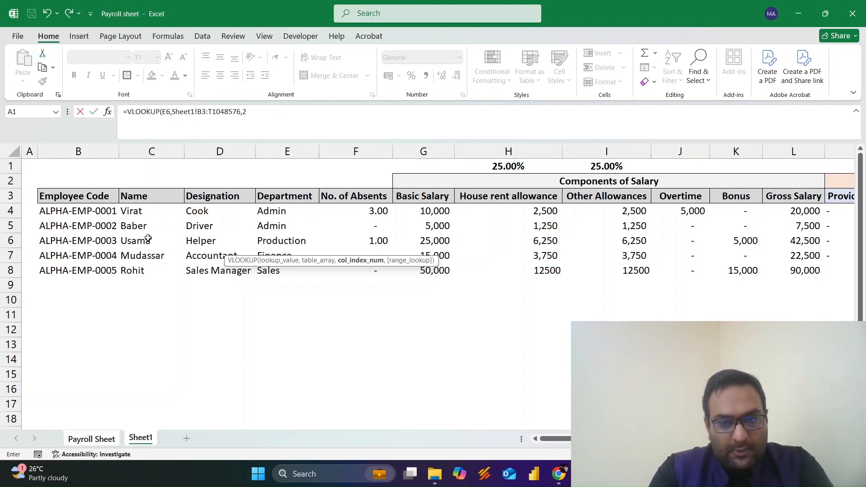
Set the Employee Name lookup to exact match (FALSE) and enter the formula
type(",")
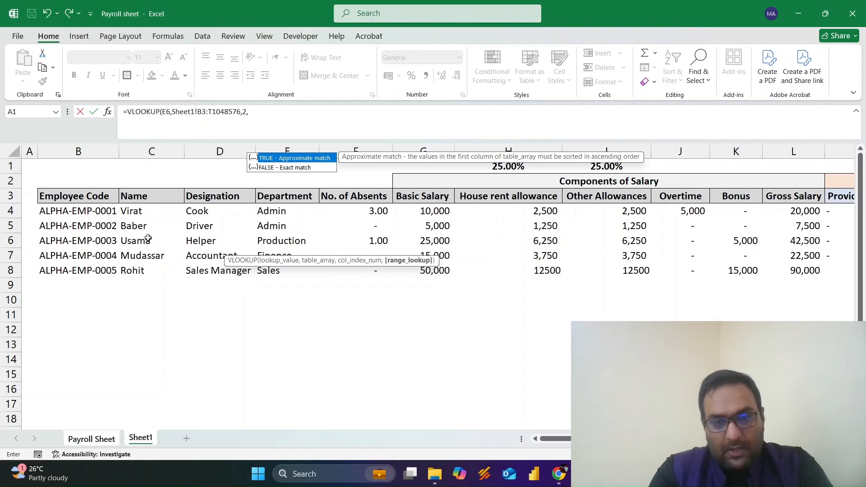
key("Down")
key("Tab")
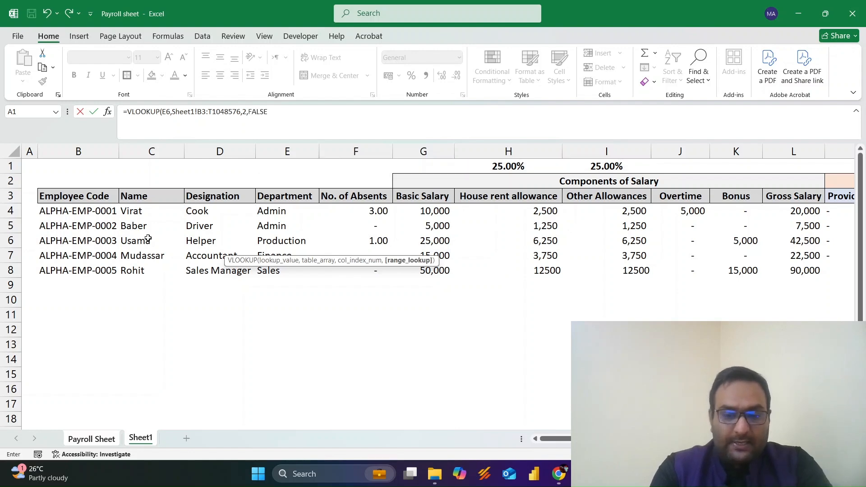
key("Return")
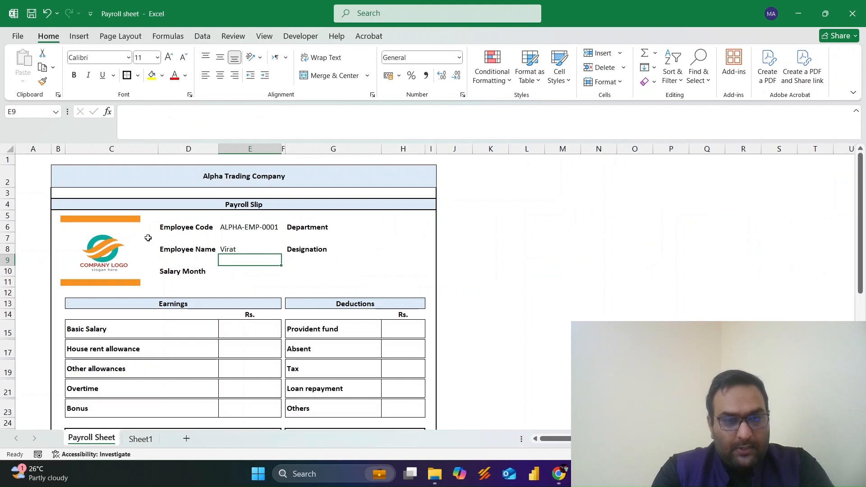
key("F2")
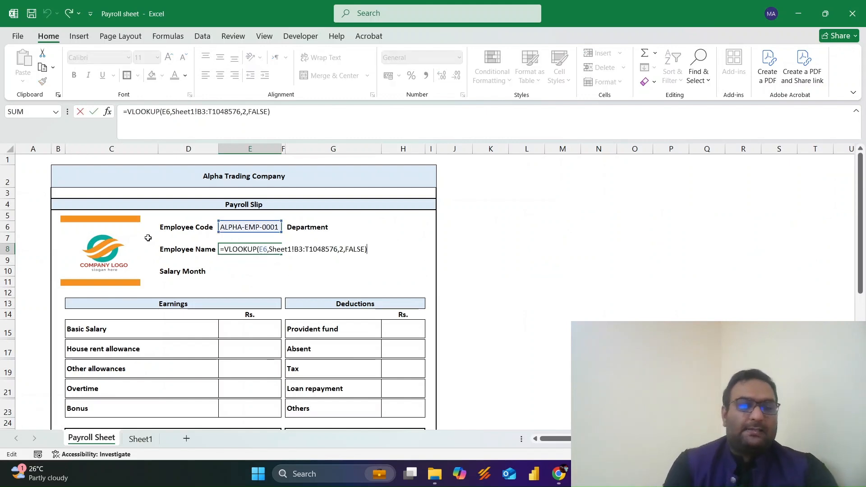
key("ctrl+shift+Left")
key("ctrl+shift+Left")
key("ctrl+shift+Left")
key("ctrl+shift+Left")
key("ctrl+shift+Left")
key("ctrl+shift+Left")
key("ctrl+shift+Left")
key("ctrl+shift+Left")
key("ctrl+shift+Left")
key("ctrl+shift+Left")
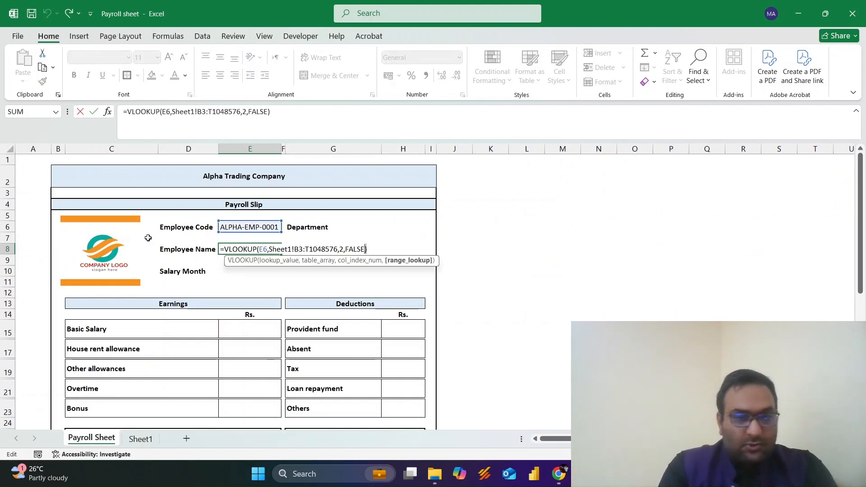
key("Escape")
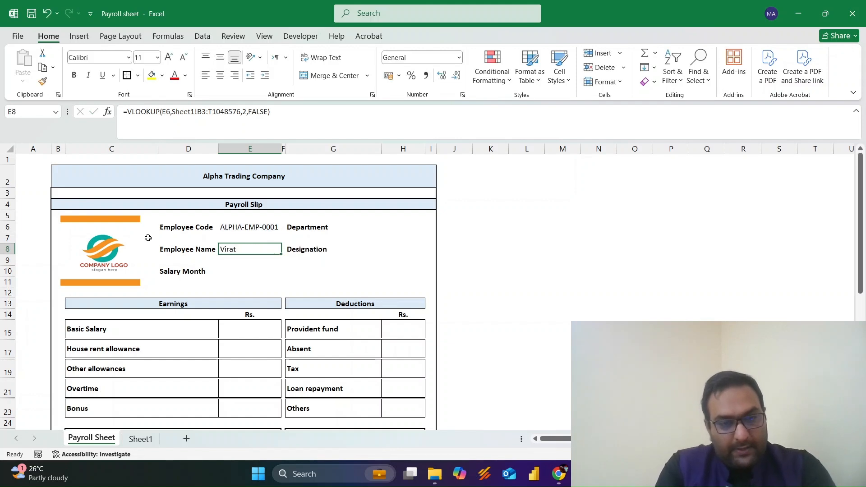
Copy the full VLOOKUP formula text from the Employee Name cell E8
key("F2")
key("ctrl+shift+Left")
key("ctrl+shift+Left")
key("ctrl+shift+Left")
key("ctrl+shift+Left")
key("ctrl+shift+Left")
key("ctrl+shift+Left")
key("ctrl+shift+Left")
key("ctrl+shift+Left")
key("ctrl+shift+Left")
key("ctrl+shift+Left")
key("ctrl+shift+Left")
key("ctrl+shift+Left")
key("ctrl+shift+Left")
key("ctrl+shift+Left")
key("ctrl+c")
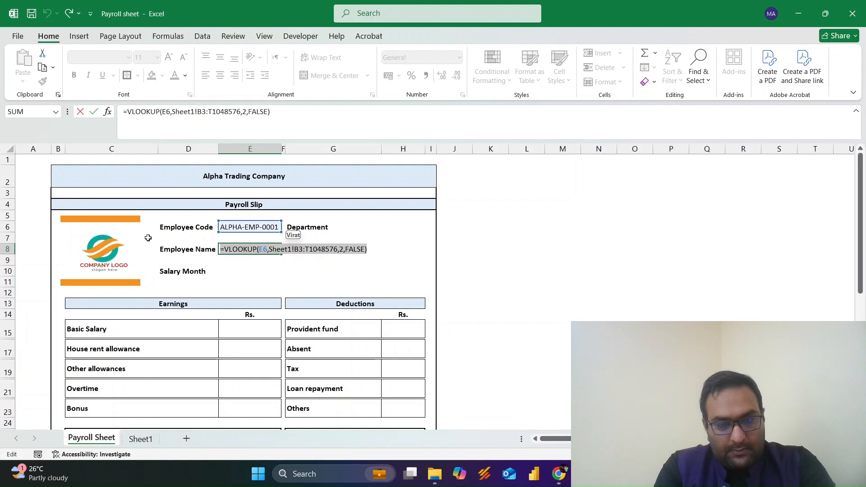
key("Return")
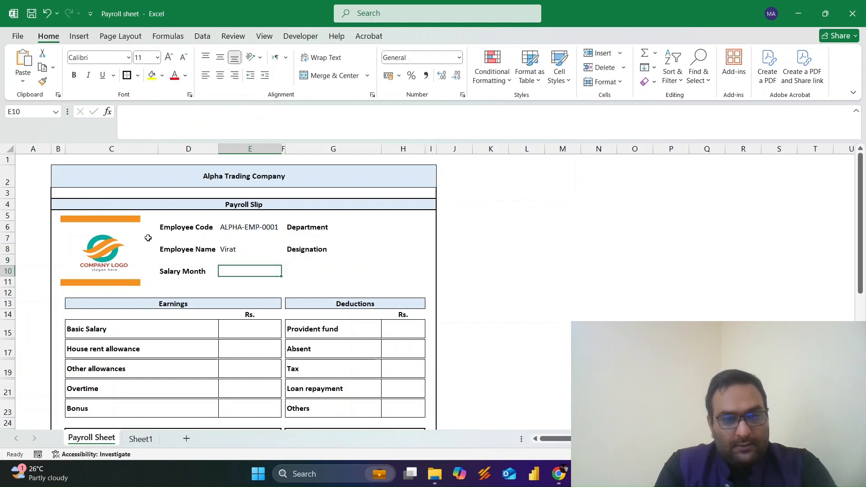
key("F2")
key("ctrl+v")
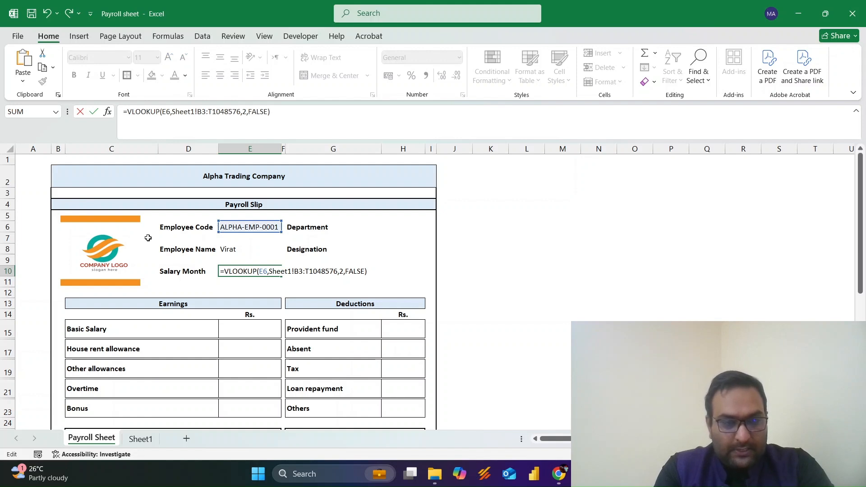
key("Escape")
Paste the copied VLOOKUP formula into cell H6 beside the Department label and enter it
key("Up")
key("Up")
key("Up")
key("Up")
key("Right")
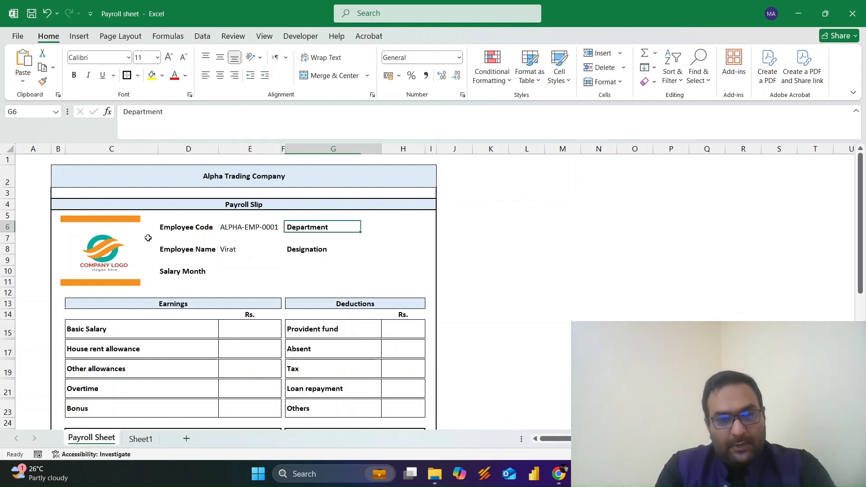
key("Right")
key("ctrl+v")
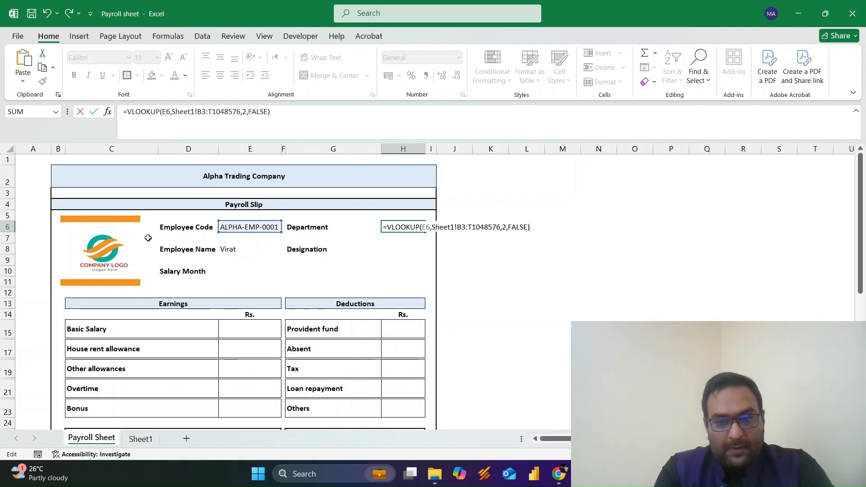
key("Return")
Check the Department column's position relative to the Employee Code column in Sheet1
key("ctrl+Page_Down")
key("Right")
key("Right")
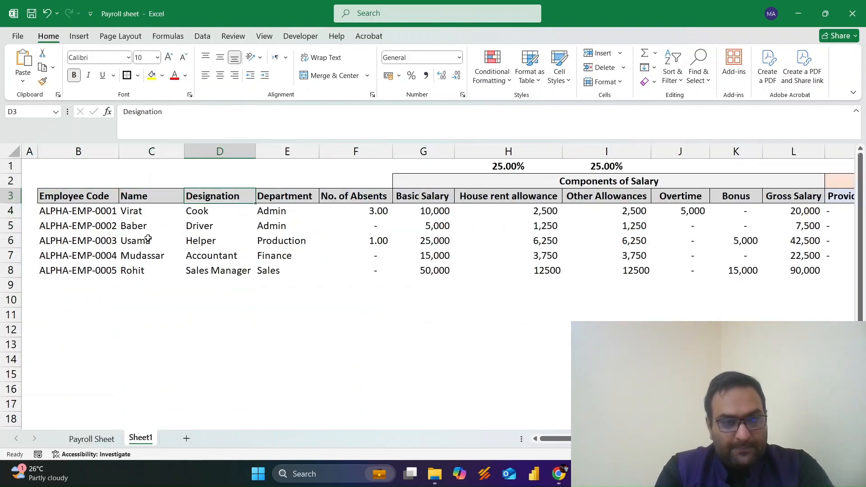
key("Right")
key("Down")
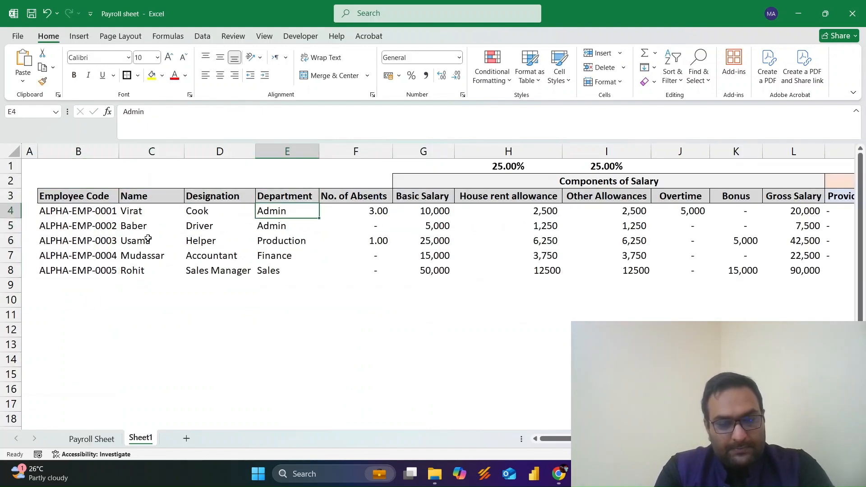
key("Left")
key("Left")
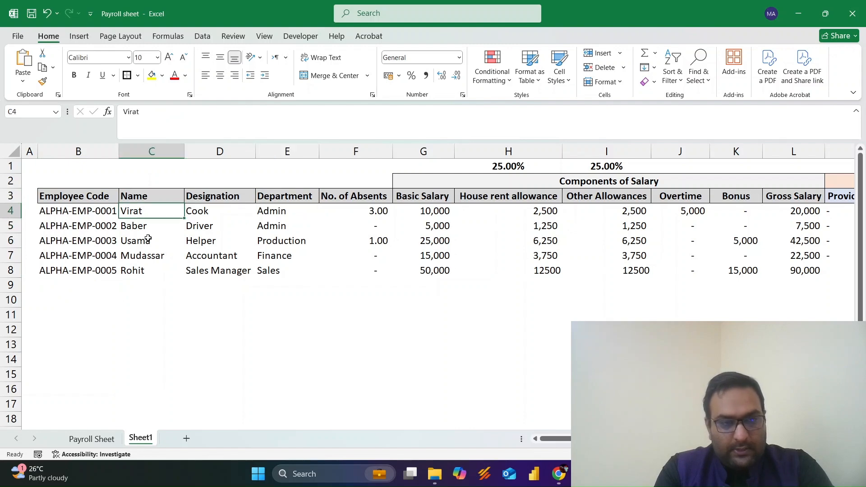
key("Right")
key("Right")
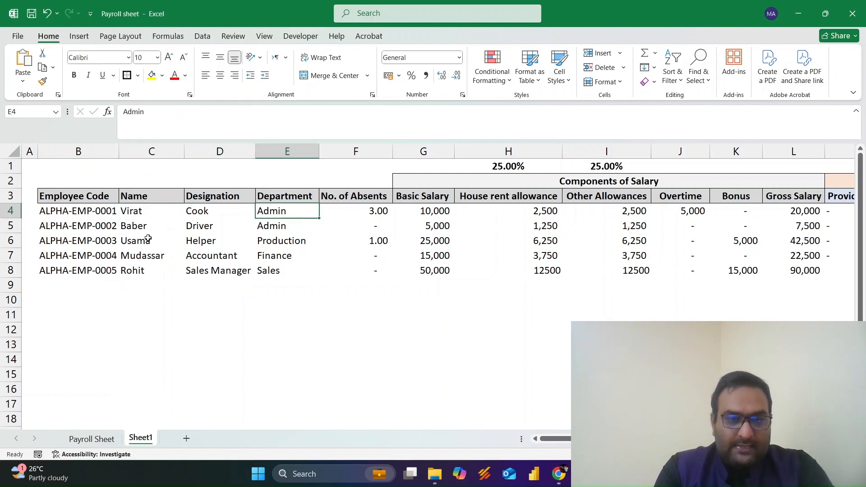
key("ctrl+Page_Up")
key("Up")
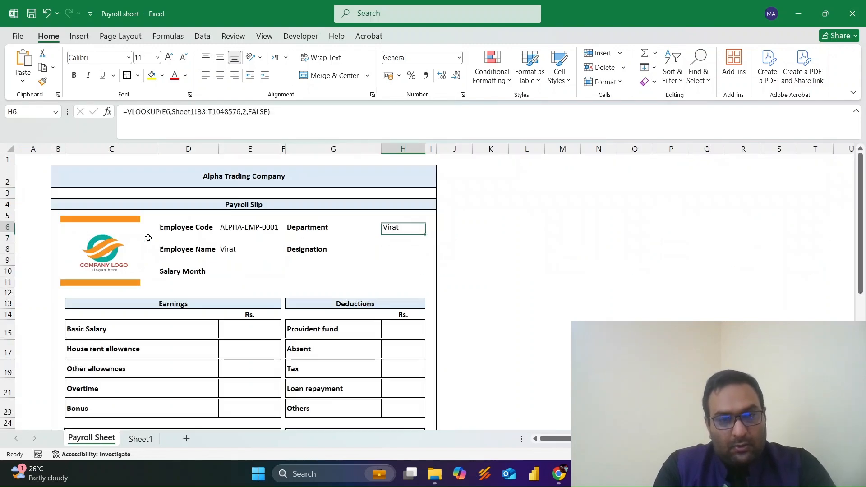
Set the column index of the Department lookup in H6 to 4
key("F2")
key("Left")
key("Left")
key("Left")
key("Left")
key("Left")
key("Left")
key("Left")
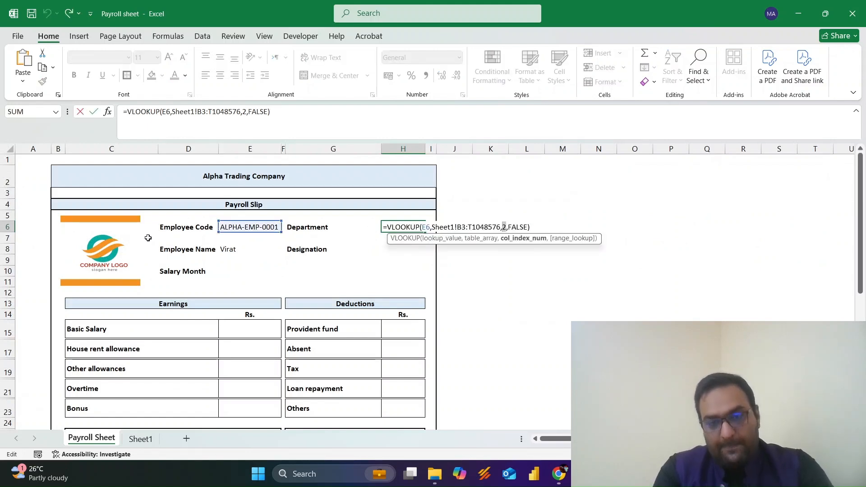
key("shift+Left")
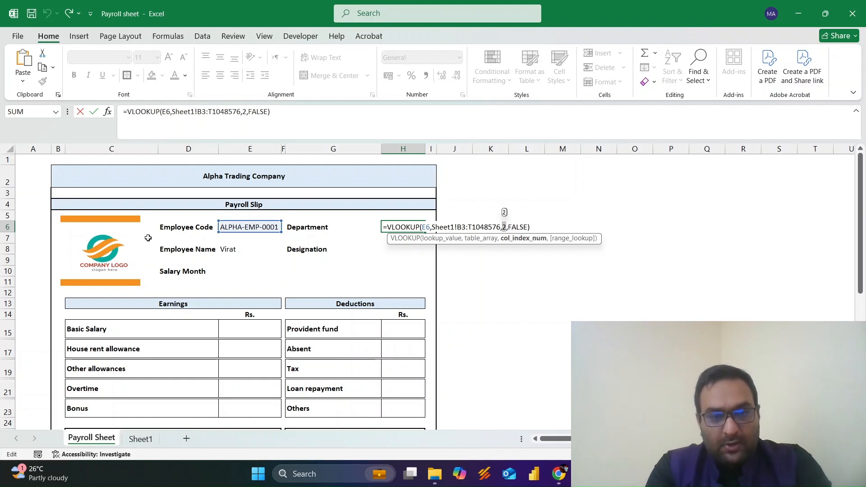
type("4")
key("Return")
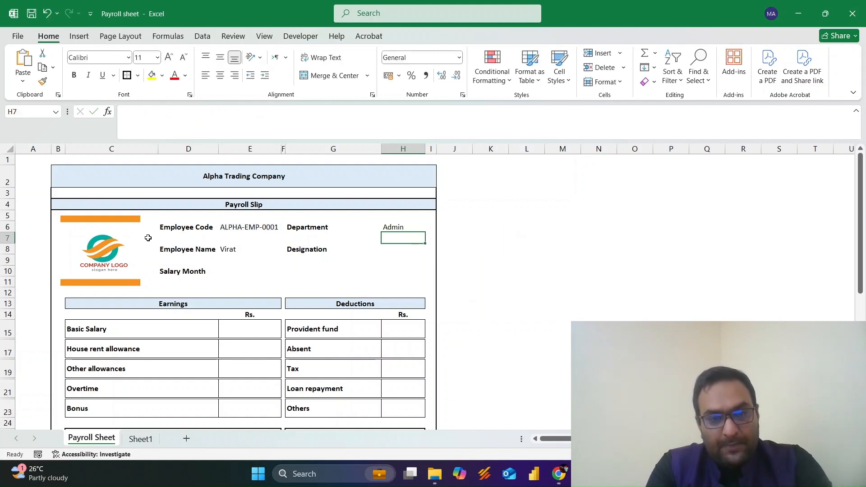
Copy the Department VLOOKUP formula text from H6 into cell H8 beside the Designation label
key("Up")
key("F2")
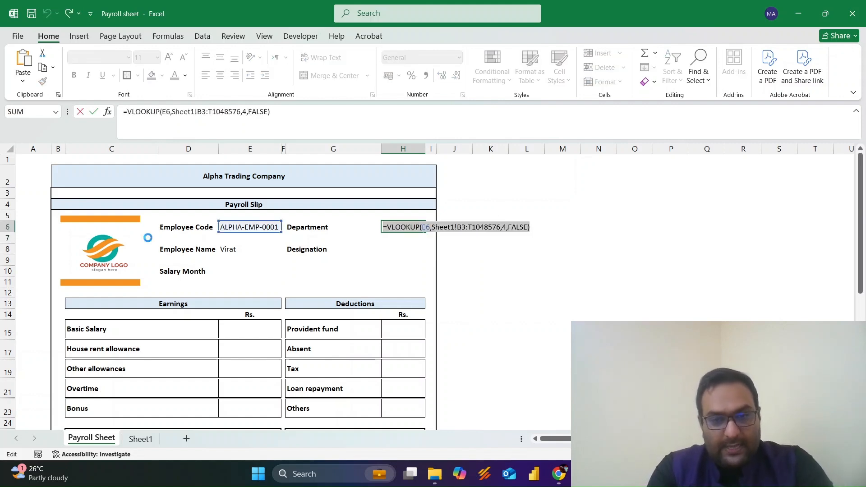
key("Return")
key("Up")
type("=VLOOKUP(E6,Sheet1!B3:T1048576,4,FALSE)")
Change the column index of the lookup in H8 so it returns the Designation column of Sheet1
key("F2")
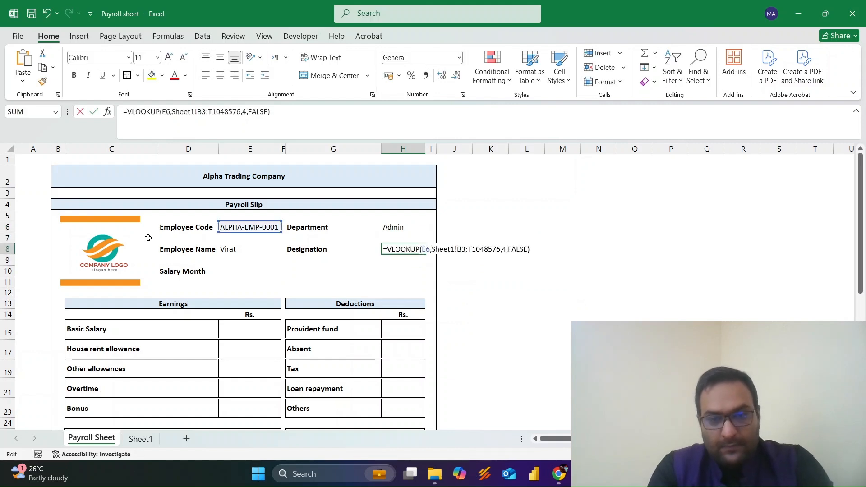
key("Left")
key("Left")
key("Left")
key("Left")
key("Left")
key("Left")
key("Left")
key("Left")
key("Return")
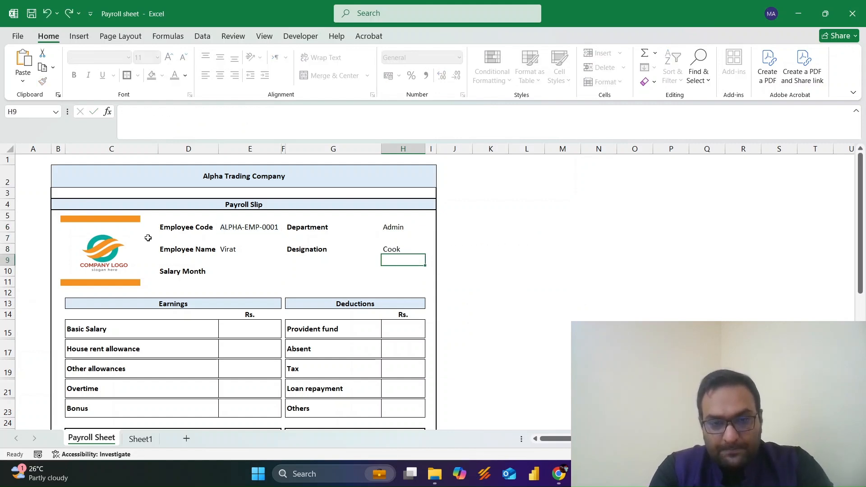
Enter October 2024 as text in cell E10 beside the Salary Month label
key("Left")
key("Left")
key("Left")
key("Left")
key("Down")
key("Down")
key("Up")
key("Right")
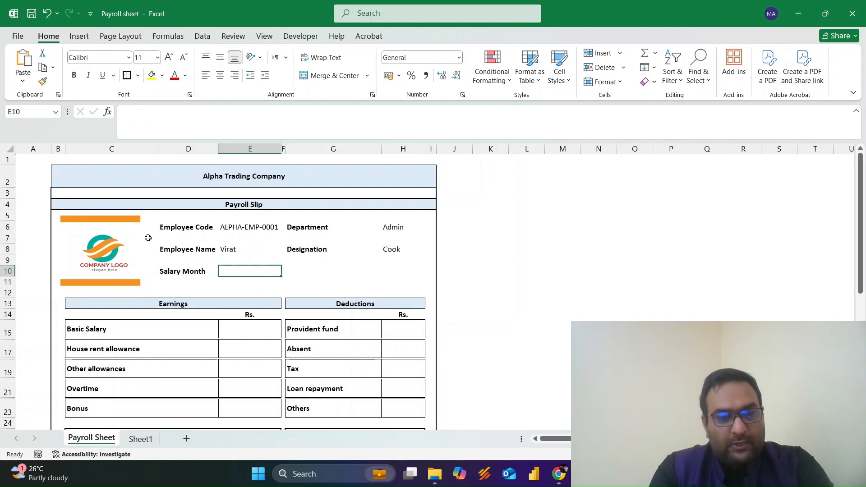
type("Octo")
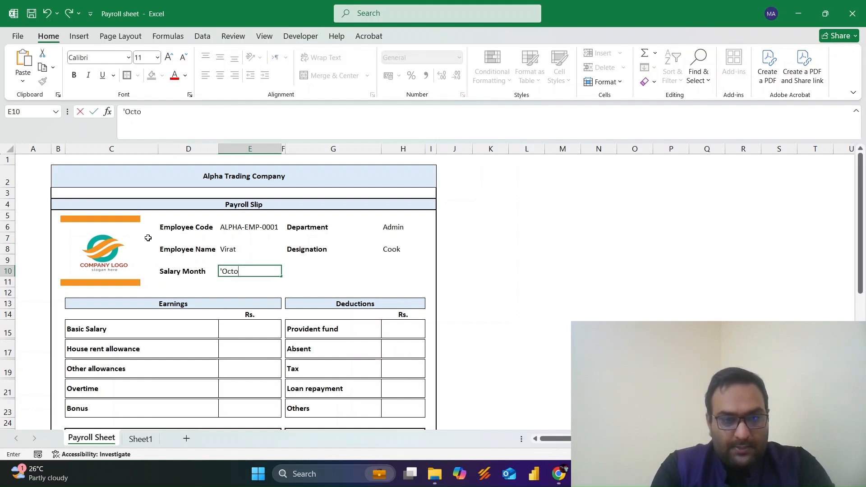
type("ber 224")
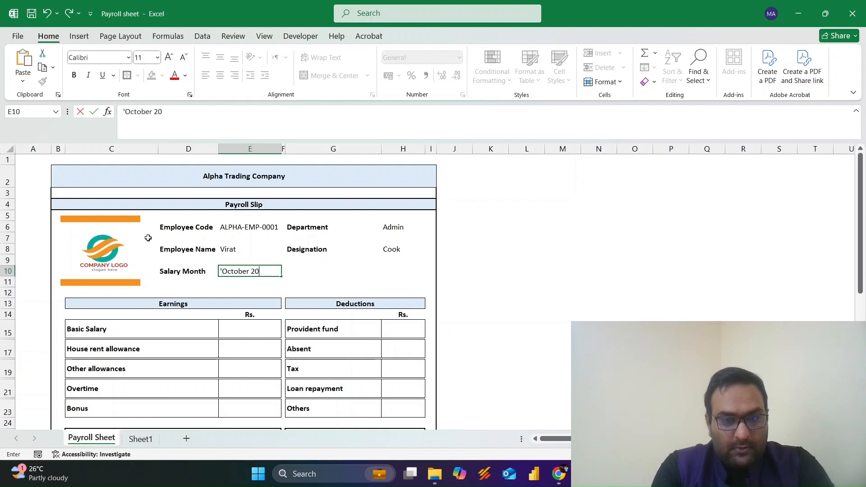
type("24")
key("Return")
Copy the full VLOOKUP formula text from the Department cell H6
key("Up")
key("Up")
key("Right")
key("Right")
key("Up")
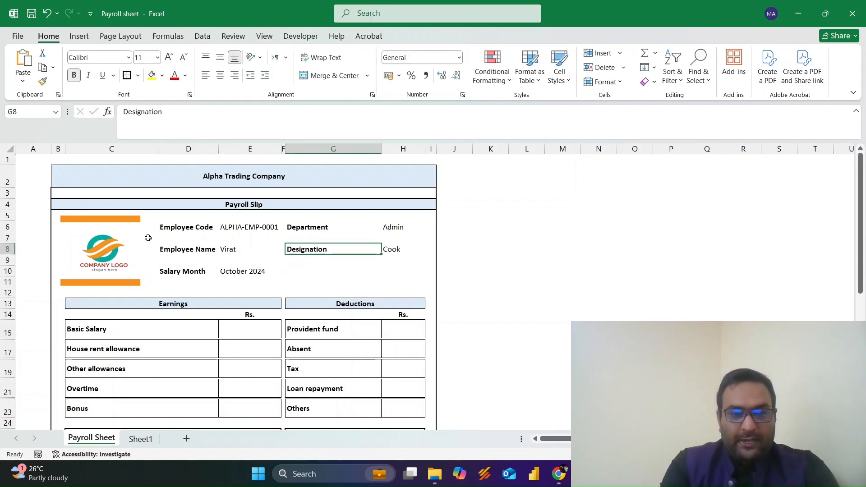
key("Right")
key("F2")
key("Escape")
key("Up")
key("Up")
key("F2")
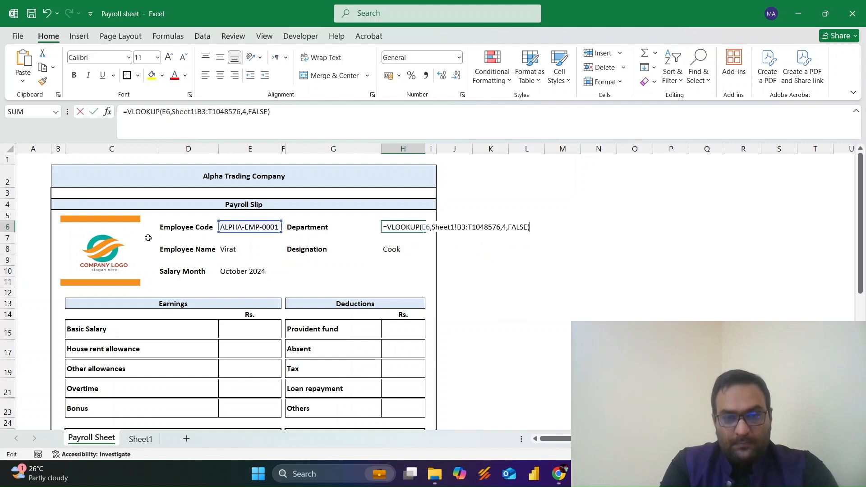
key("ctrl+shift+Left")
key("ctrl+shift+Left")
key("ctrl+shift+Left")
key("ctrl+shift+Left")
key("ctrl+shift+Left")
key("ctrl+shift+Left")
key("ctrl+shift+Left")
key("ctrl+shift+Left")
key("ctrl+shift+Left")
key("ctrl+shift+Left")
key("ctrl+shift+Left")
key("ctrl+shift+Left")
key("ctrl+shift+Left")
key("ctrl+shift+Left")
key("ctrl+shift+Left")
key("ctrl+c")
key("Escape")
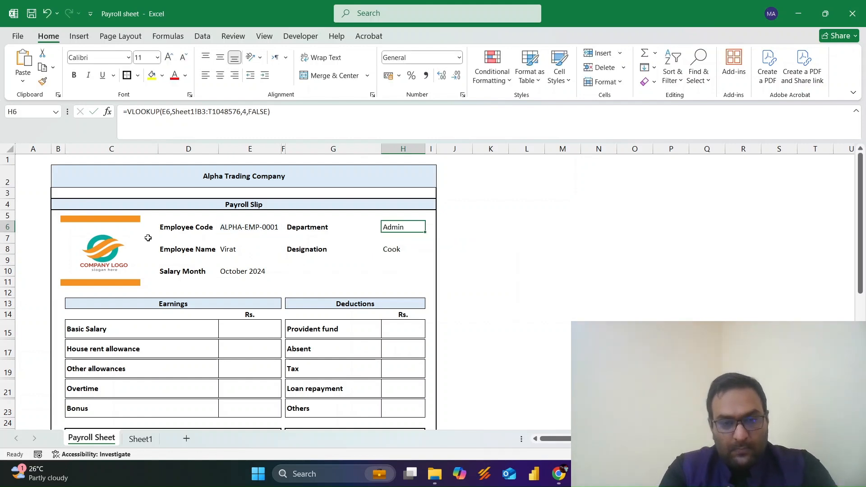
Paste the copied VLOOKUP formula into the five Earnings amount cells, from Basic Salary through Bonus
left_click(240, 328)
scroll(240, 328, "down", 1)
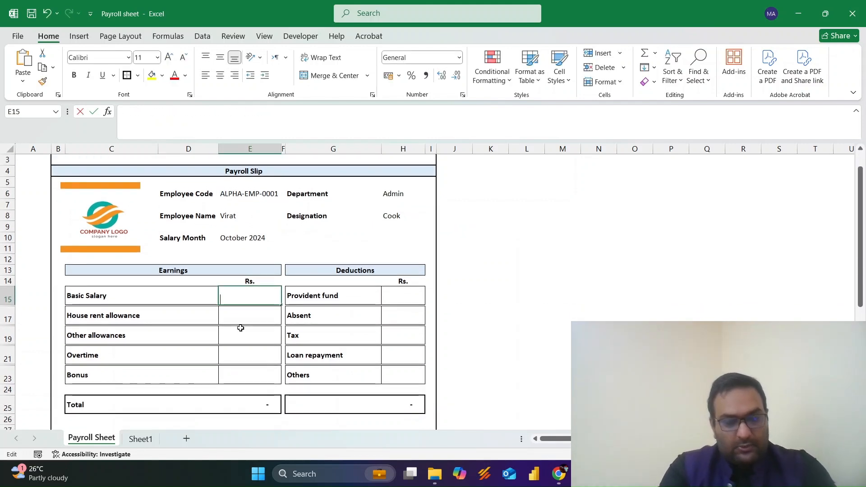
key("F2")
key("ctrl+v")
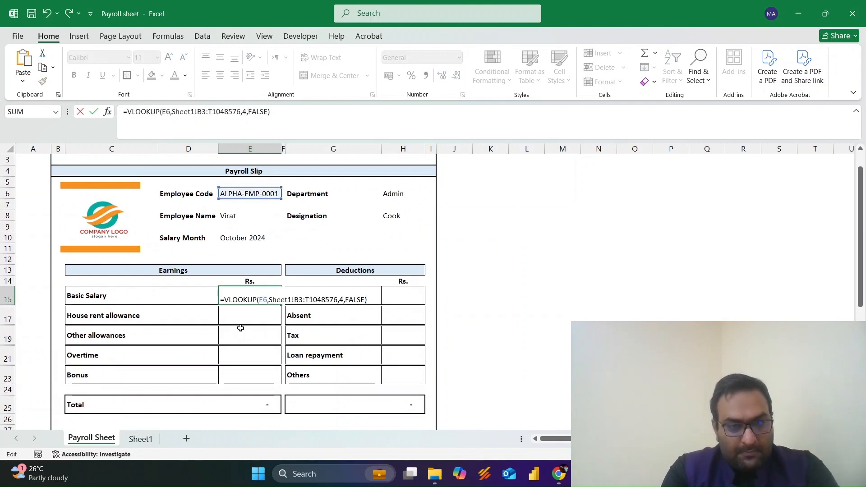
key("Return")
key("ctrl+v")
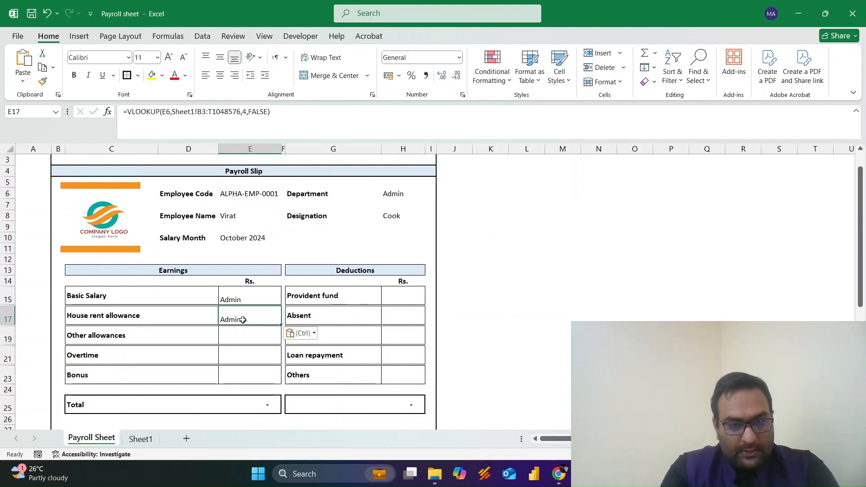
left_click(237, 334)
key("ctrl+v")
left_click(238, 359)
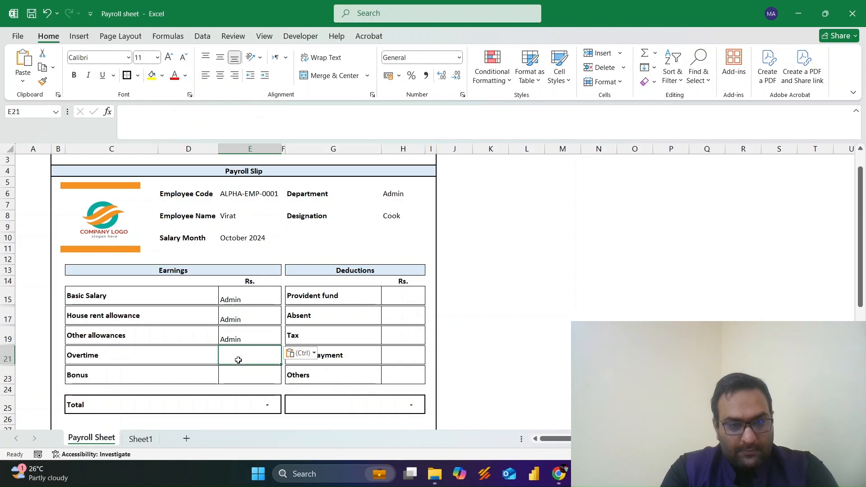
key("ctrl+v")
left_click(238, 374)
key("ctrl+v")
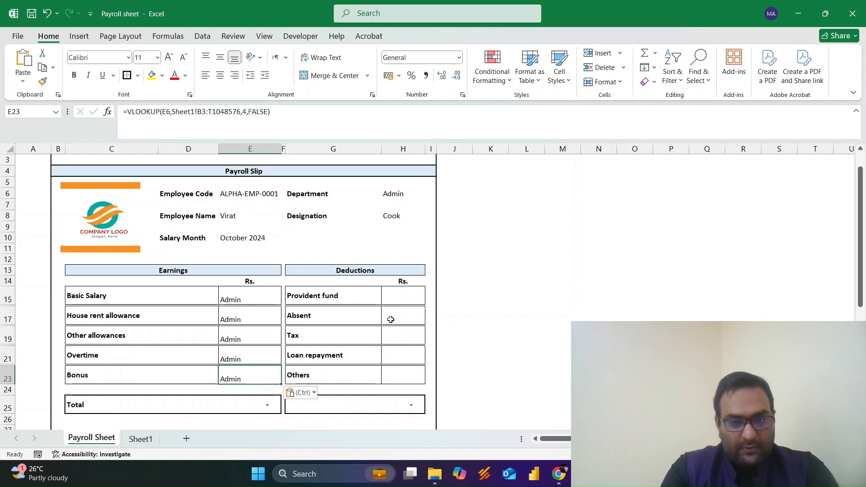
Paste the same VLOOKUP formula into the five Deductions amount cells, from Provident fund through Others
left_click(405, 297)
key("ctrl+v")
left_click(400, 312)
key("ctrl+v")
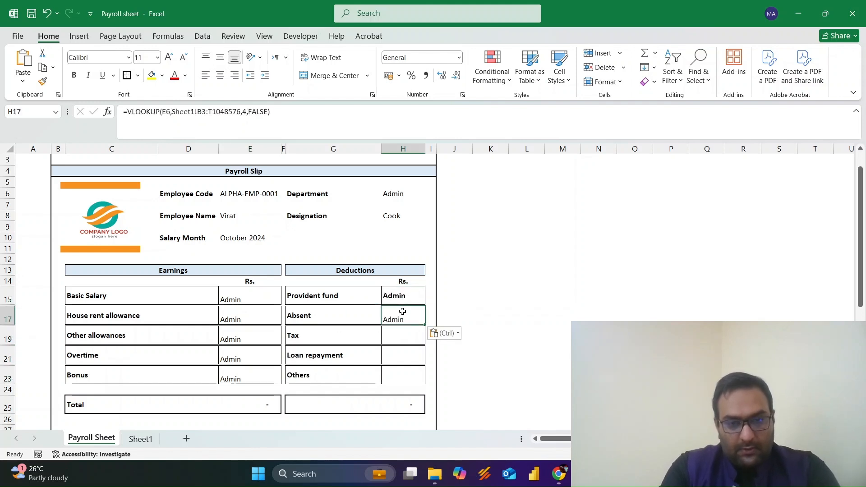
left_click(404, 335)
key("ctrl+v")
left_click(404, 357)
key("ctrl+v")
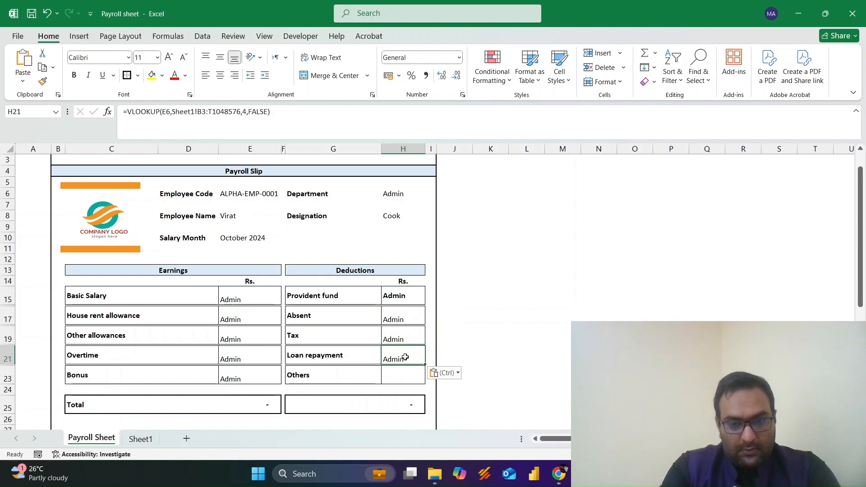
left_click(398, 382)
key("ctrl+v")
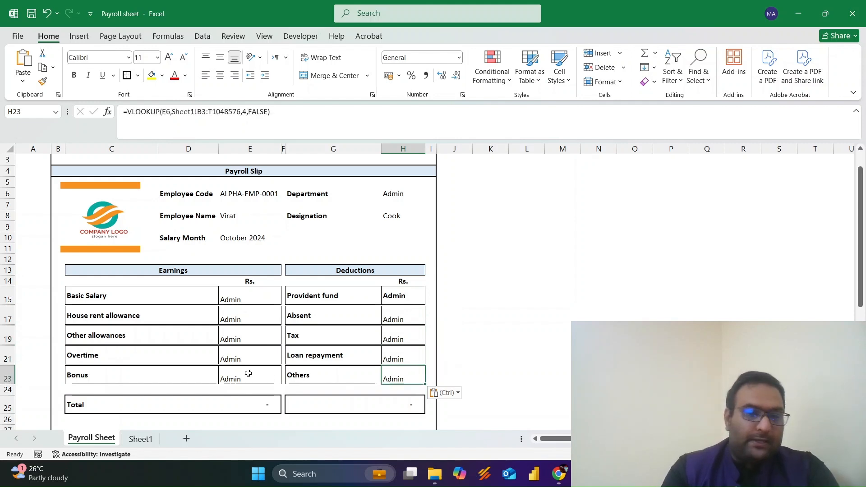
Check the Basic Salary column's position in Sheet1 and change the lookup's column index in E15 to return that column
left_click(229, 303)
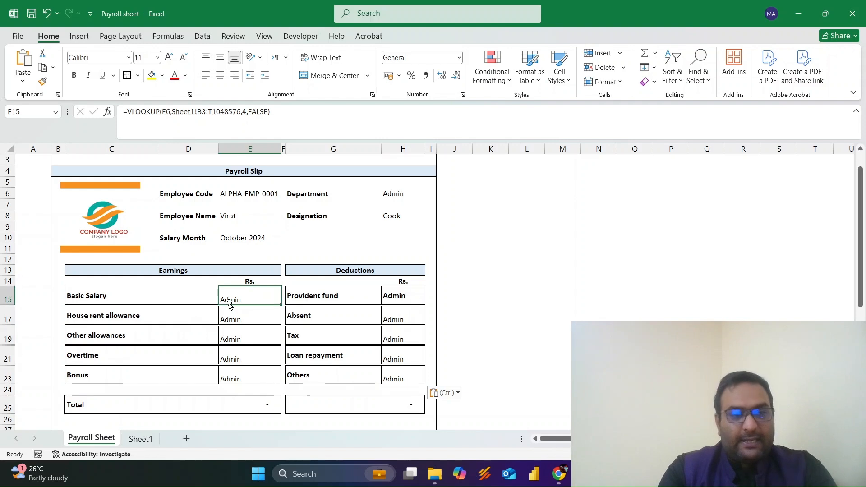
left_click(141, 439)
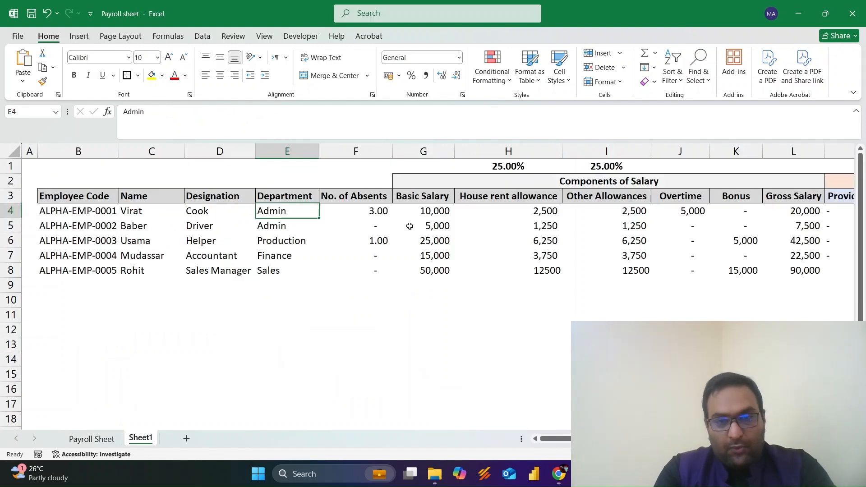
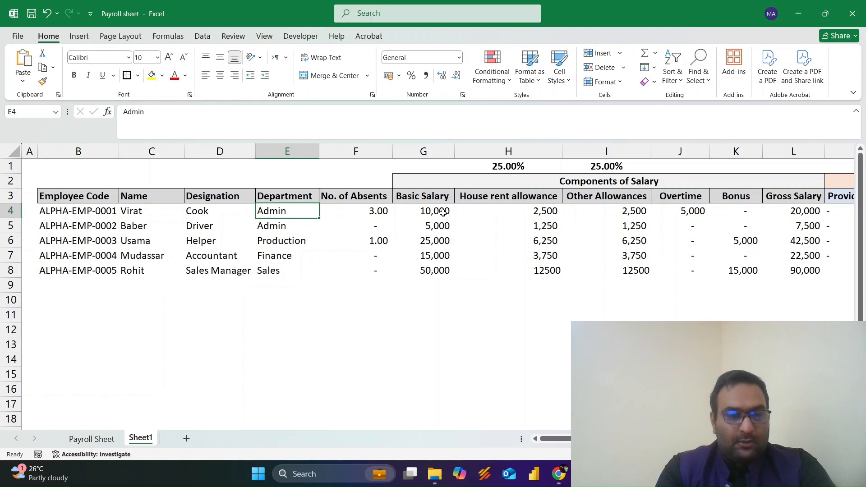
key("ctrl+Page_Up")
key("F2")
key("Left")
key("Left")
key("Left")
key("Left")
key("Left")
key("Left")
key("Left")
key("Left")
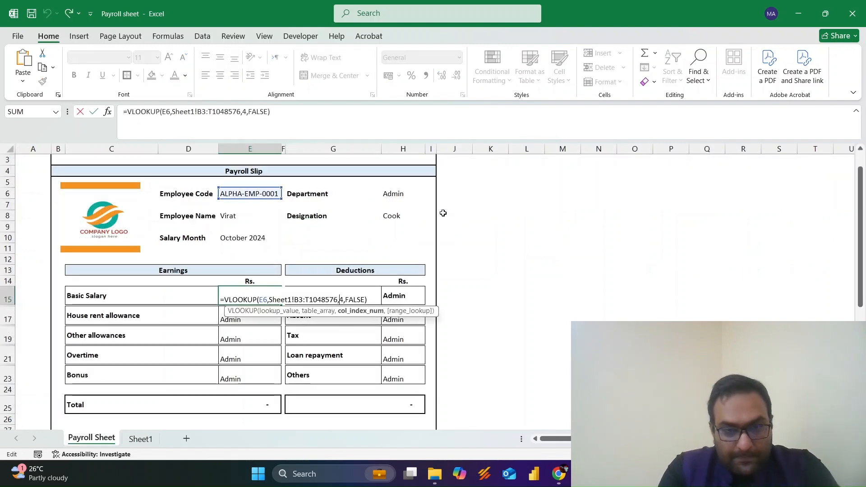
type("+")
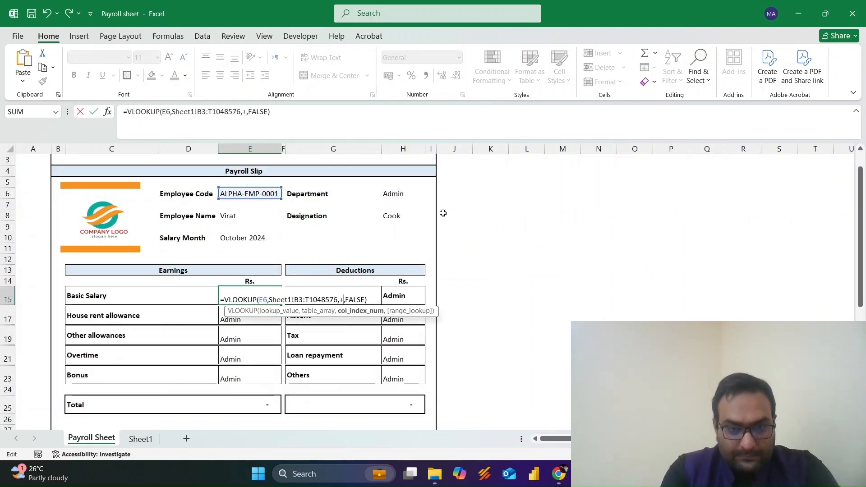
key("Return")
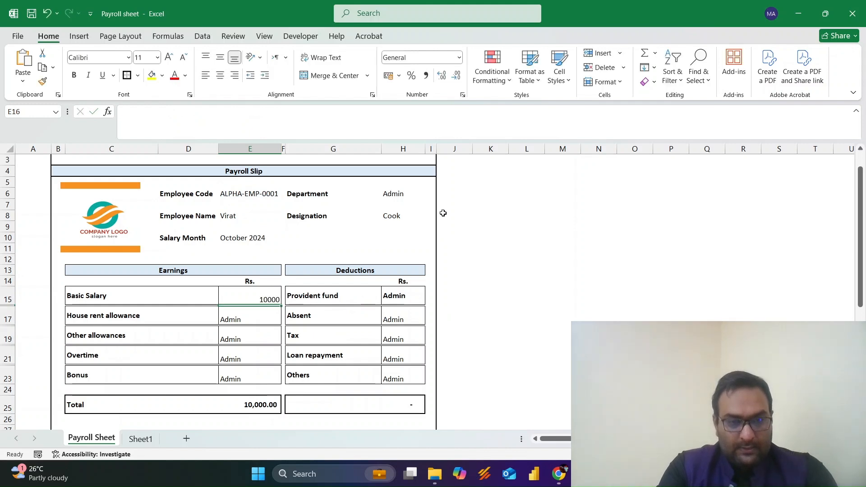
Change the column indexes of the House rent allowance and Other allowances lookups to return their matching Sheet1 columns
key("Down")
key("F2")
key("Left")
key("Left")
key("Left")
key("Left")
key("Left")
key("Left")
key("Left")
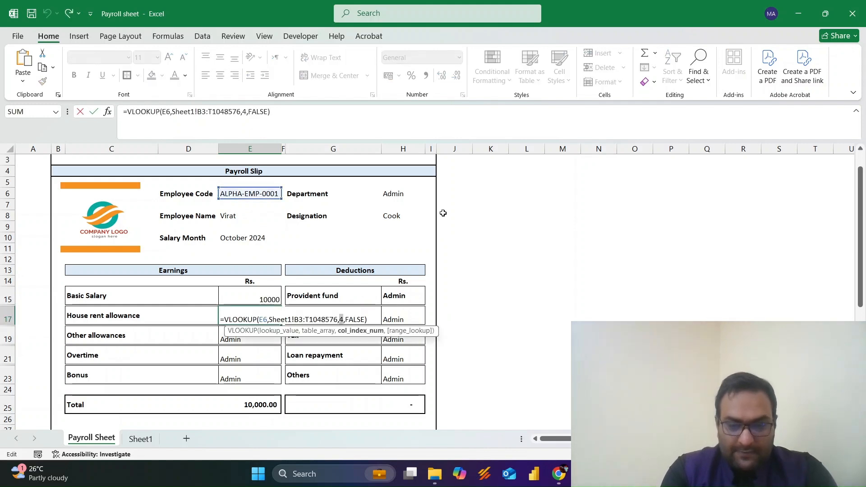
key("Return")
key("F2")
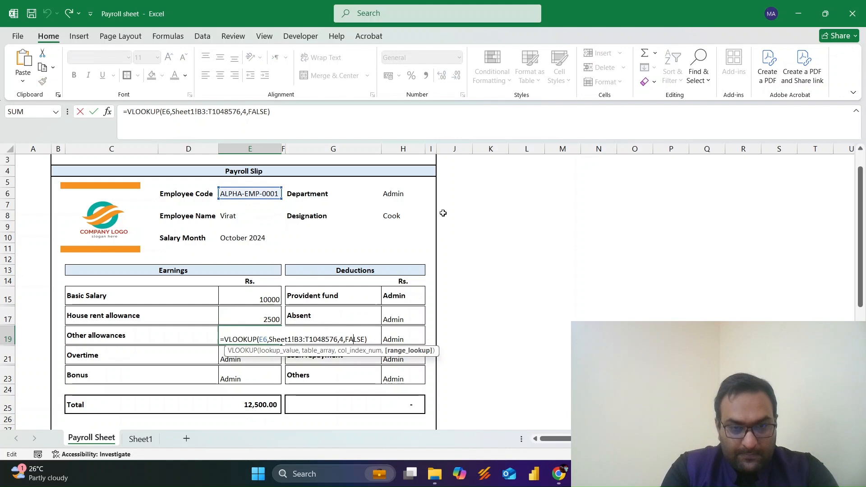
key("Return")
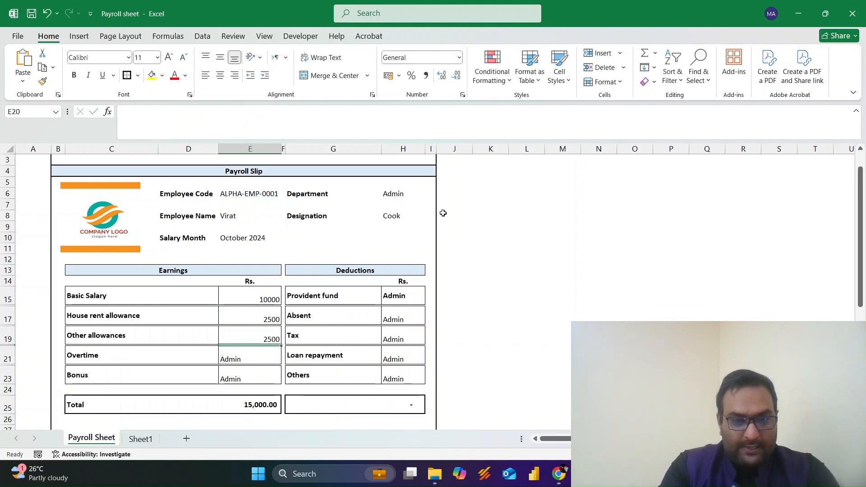
Change the column index of the Overtime lookup to return the Overtime column of Sheet1
key("F2")
key("Left")
key("Left")
key("Left")
key("Left")
key("Left")
key("Left")
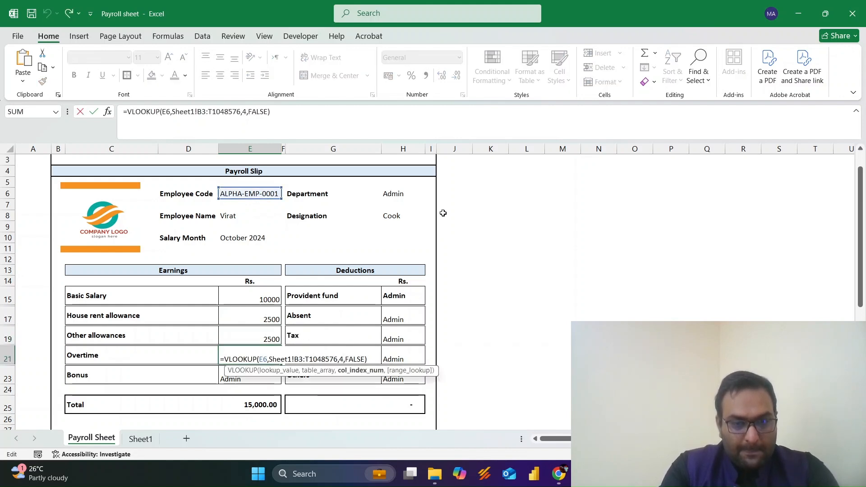
key("Return")
Set the column index of the Bonus lookup in E23 to 10
key("F2")
key("Left")
key("Left")
key("Left")
key("Left")
key("Left")
key("Left")
key("Left")
key("Left")
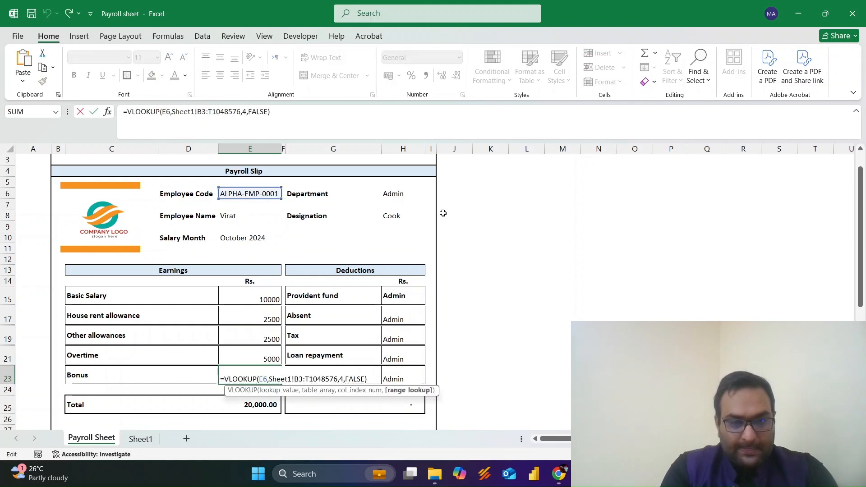
key("Delete")
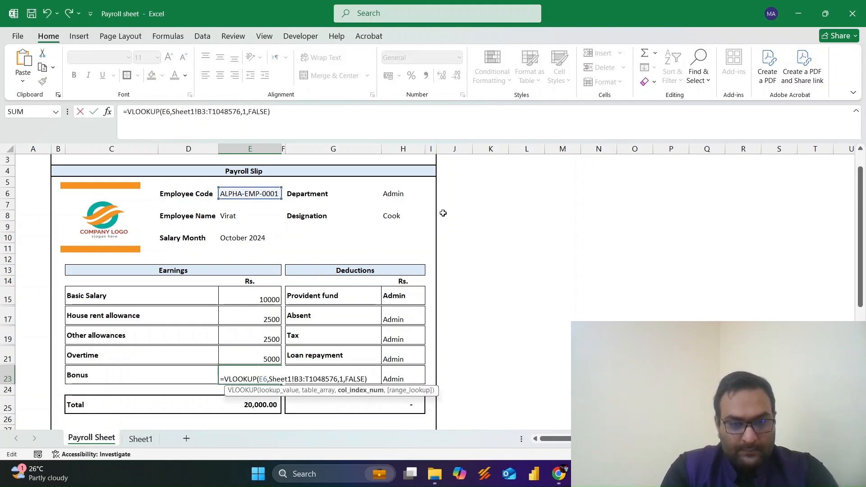
type("10")
key("Return")
Format the five Earnings amounts, Basic Salary through Bonus, with the comma number style and no decimal places
key("Up")
key("shift+Up")
key("shift+Up")
key("shift+Up")
key("shift+Up")
key("shift+Up")
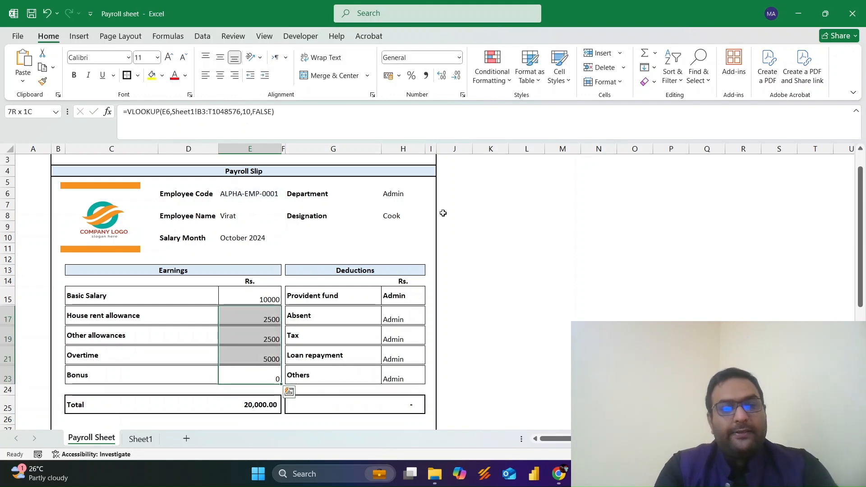
key("alt")
key("a")
key("n")
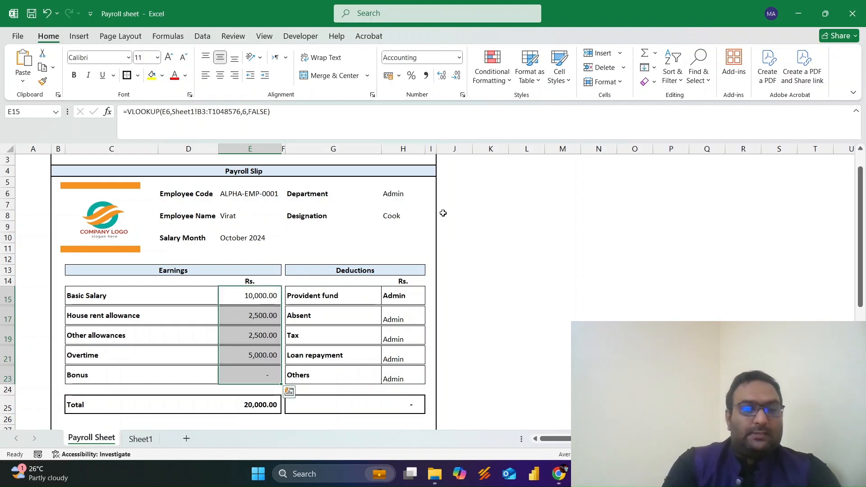
key("alt+h")
key("9")
key("alt+h")
key("9")
Remove the decimal places from the Earnings total in E25
key("Down")
key("Down")
key("Down")
key("Down")
key("Down")
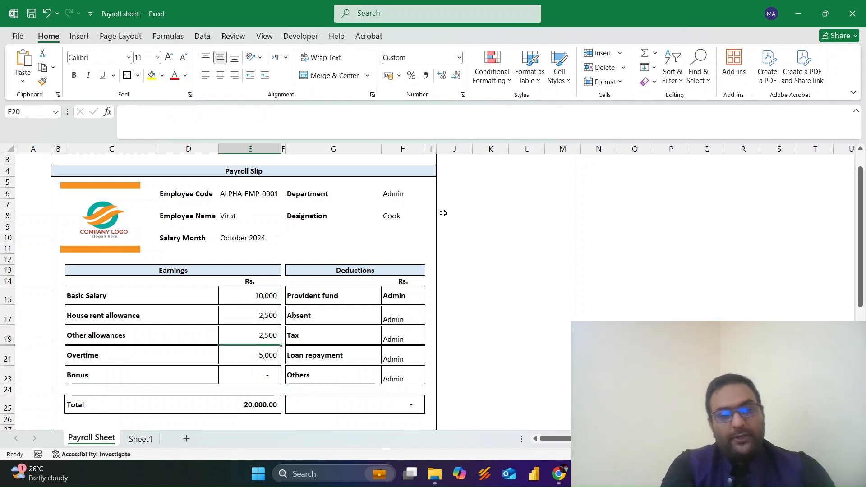
key("alt+h")
key("9")
key("alt+h")
key("9")
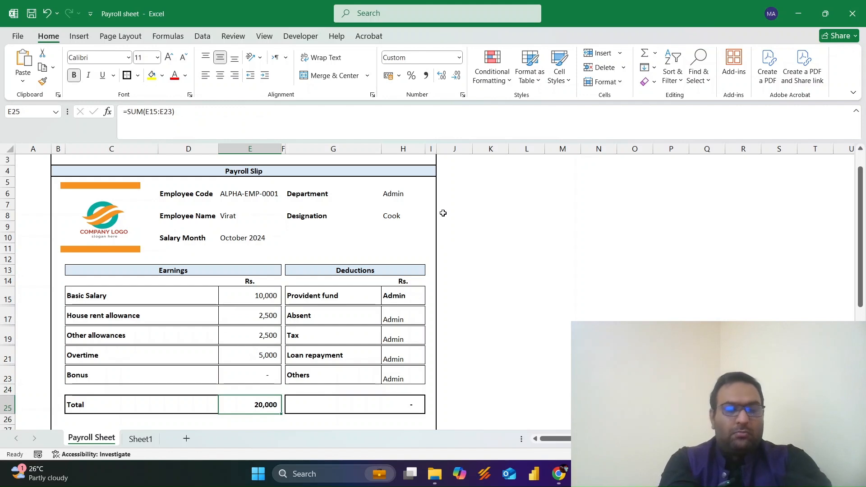
Review the column indexes in the Earnings and Deductions lookup formulas, from Basic Salary through Bonus
key("Up")
key("Up")
key("Up")
key("Up")
key("Up")
key("Up")
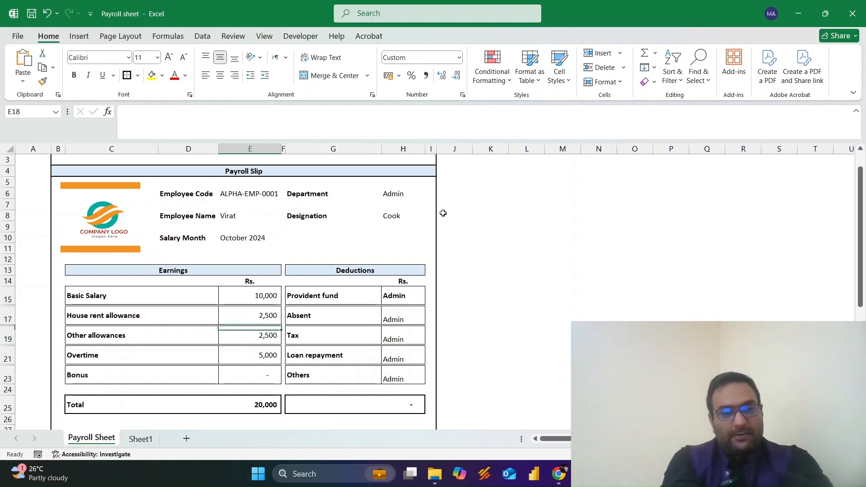
key("Right")
key("Right")
key("Right")
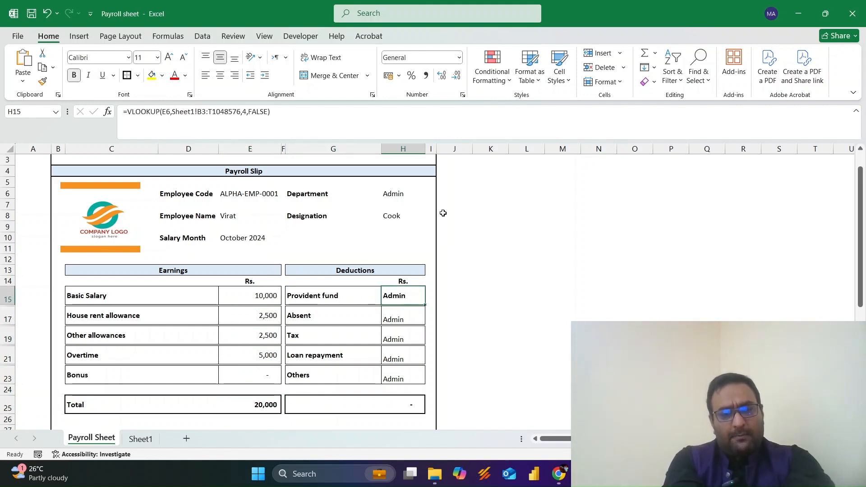
key("Left")
key("Left")
key("Left")
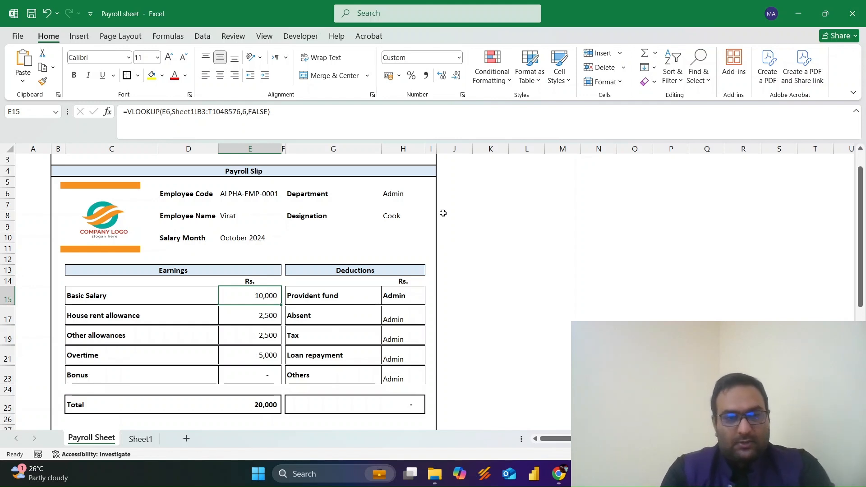
key("Down")
key("Down")
key("Down")
key("Down")
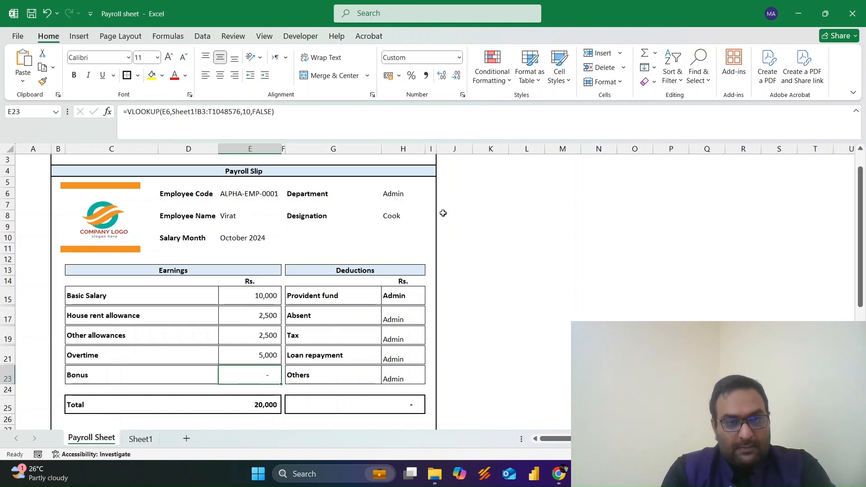
Check the Provident fund column's position in Sheet1 and change the column index of the lookup in H15 to return that column
key("ctrl+Page_Down")
key("Right")
key("Right")
key("Right")
key("Right")
key("Right")
key("Right")
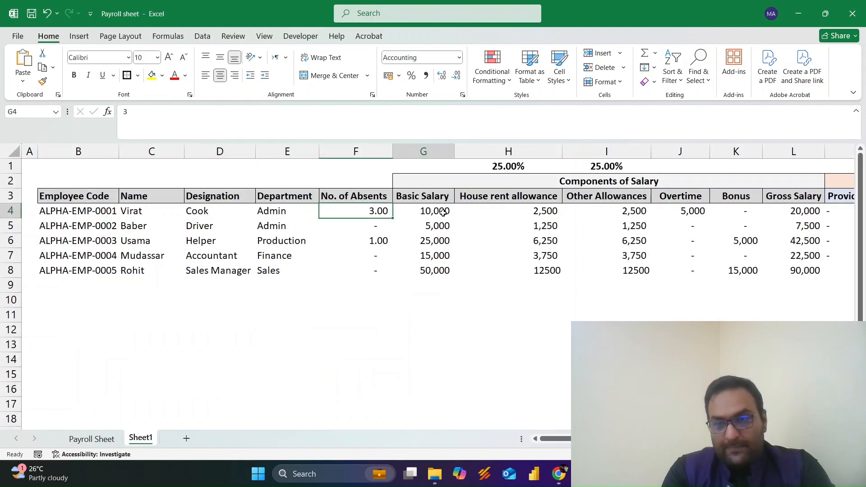
key("Right")
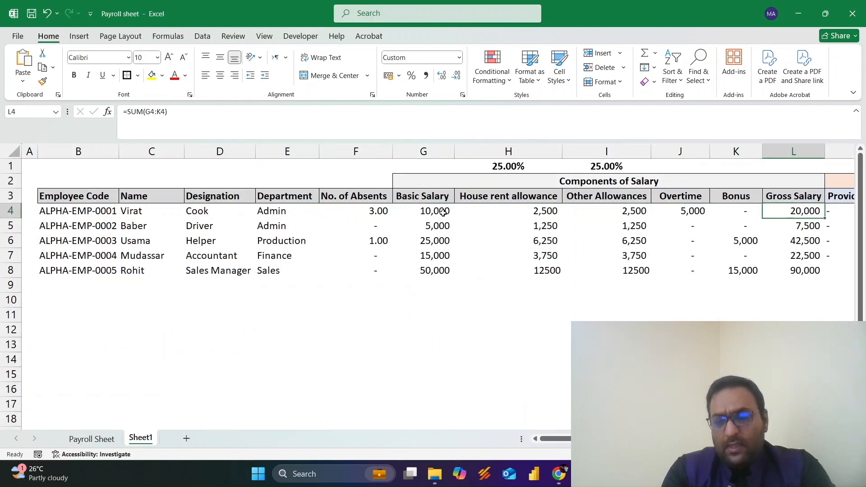
key("Right")
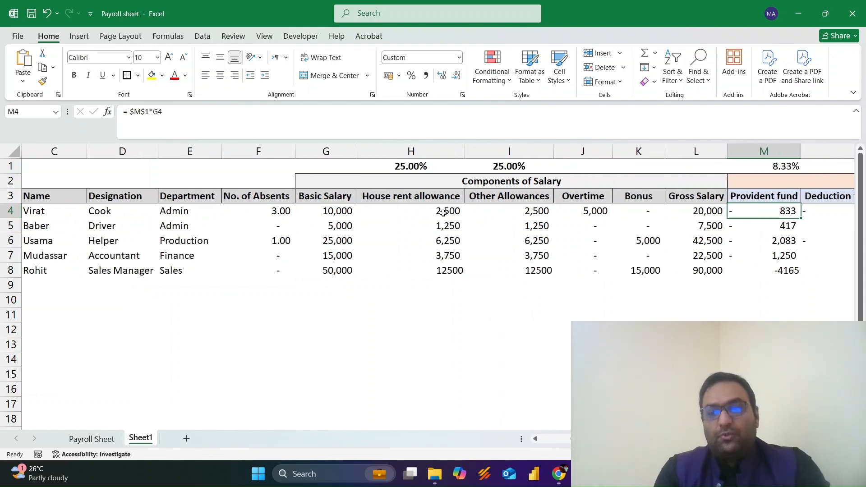
key("ctrl+Page_Up")
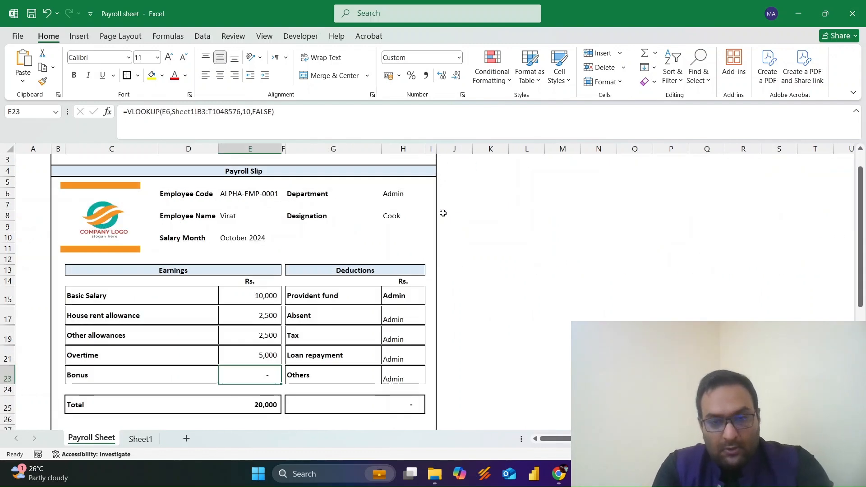
key("Right")
key("Up")
key("Up")
key("Up")
key("Up")
key("F2")
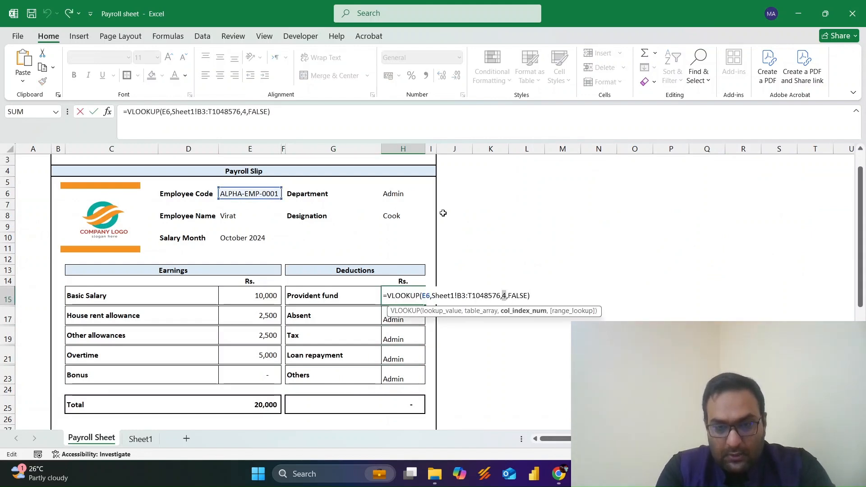
key("Return")
Change the column index of the Absent lookup to return Sheet1's deduction for absenteeism column
key("F2")
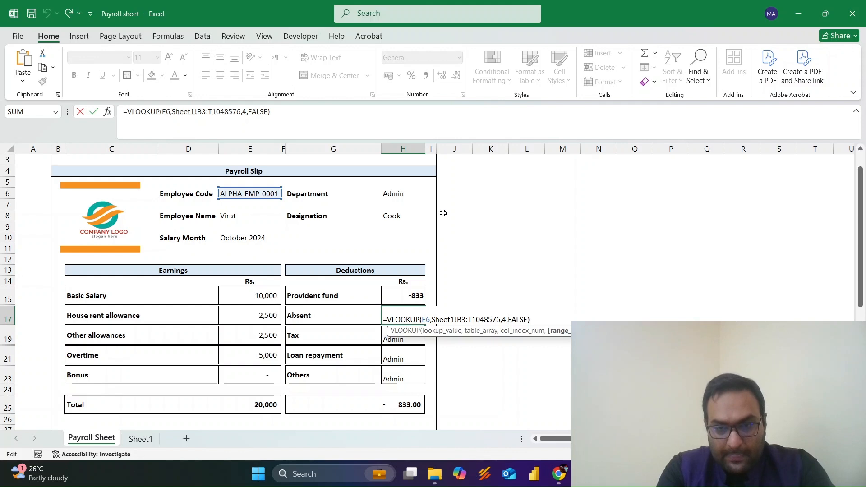
key("Left")
type("14")
key("Return")
key("Return")
Change the column index of the Tax lookup in H19 to return the Tax column of Sheet1
key("F2")
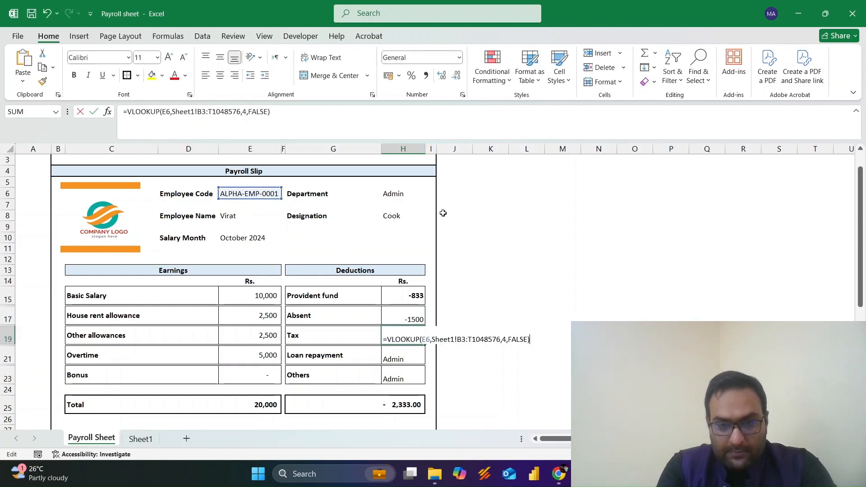
key("Left")
key("Left")
key("Left")
key("Left")
key("Left")
key("Left")
key("Left")
type("15")
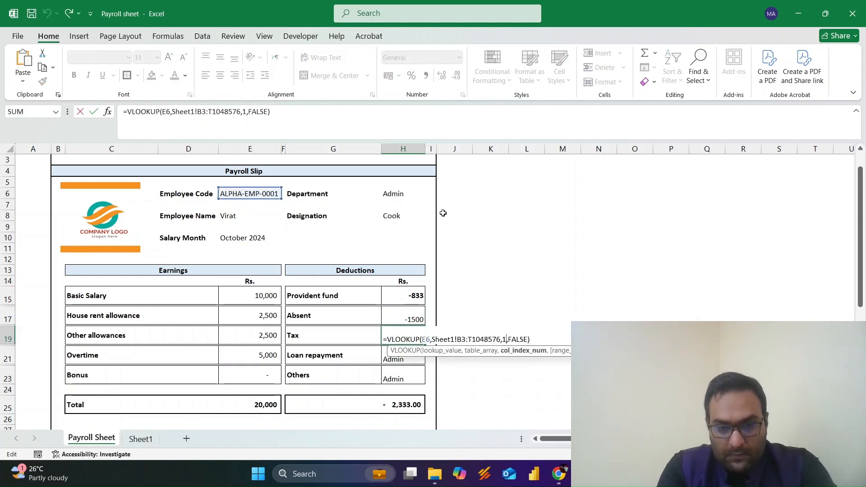
key("Return")
Change the column index of the Loan repayment lookup in H21 to return its matching Sheet1 column
key("F2")
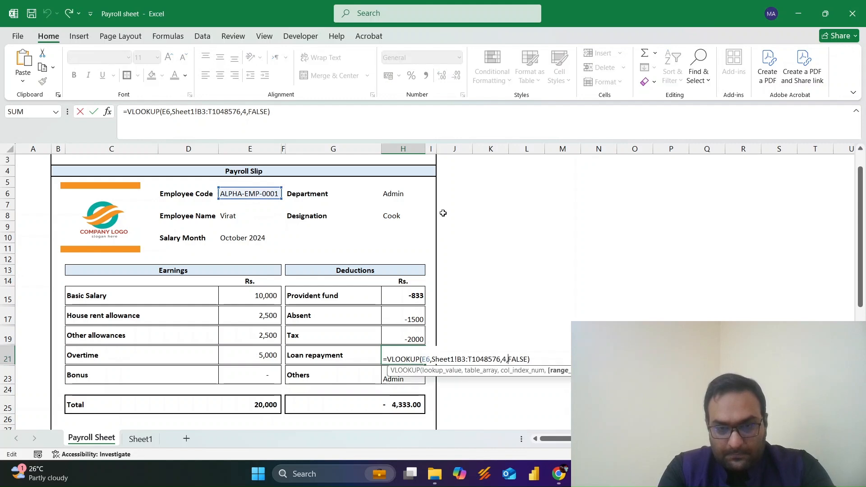
key("Left")
key("shift+Left")
type("16")
key("Return")
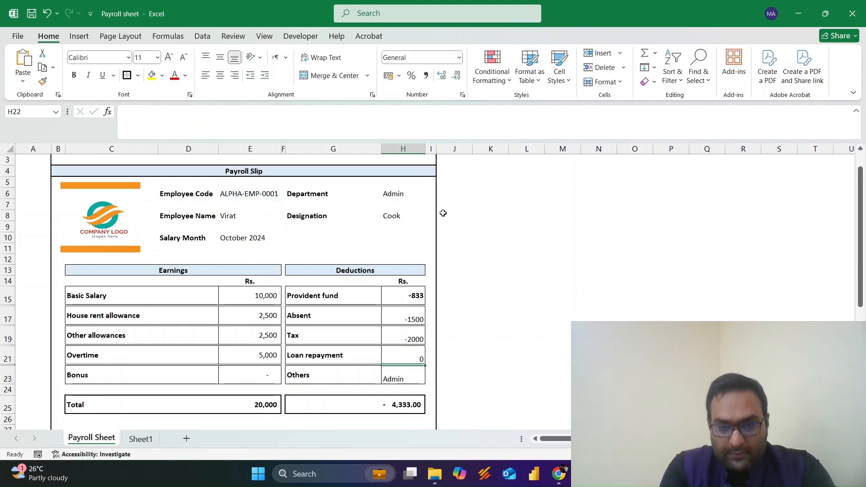
Set the column index of the Others lookup in H23 to 16
key("F2")
key("Left")
key("Left")
key("Left")
key("Left")
key("Left")
key("Left")
key("Left")
key("Left")
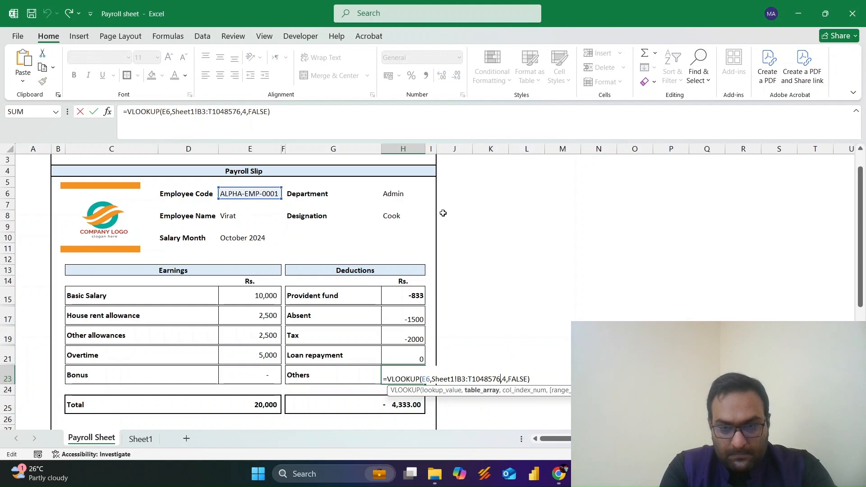
type("6")
key("Return")
Remove bold formatting from the five Deductions amounts, Provident fund through Others
key("Up")
key("shift+Up")
key("shift+Up")
key("shift+Up")
key("shift+Up")
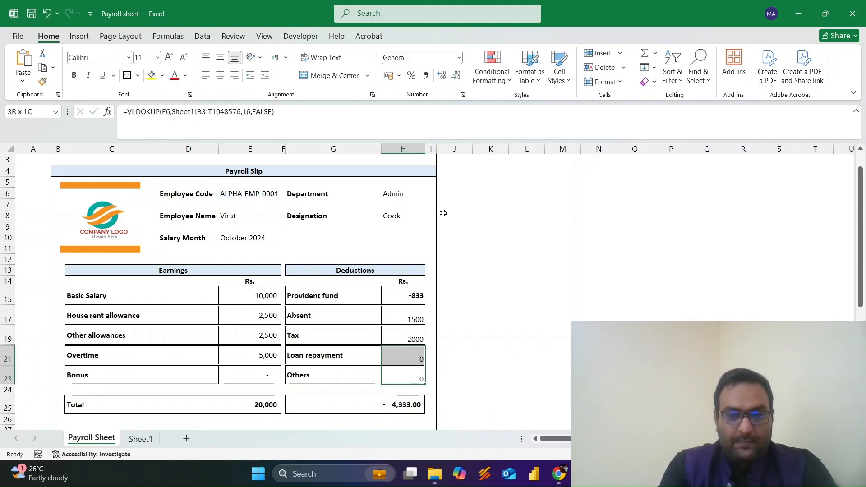
key("ctrl+b")
key("ctrl+b")
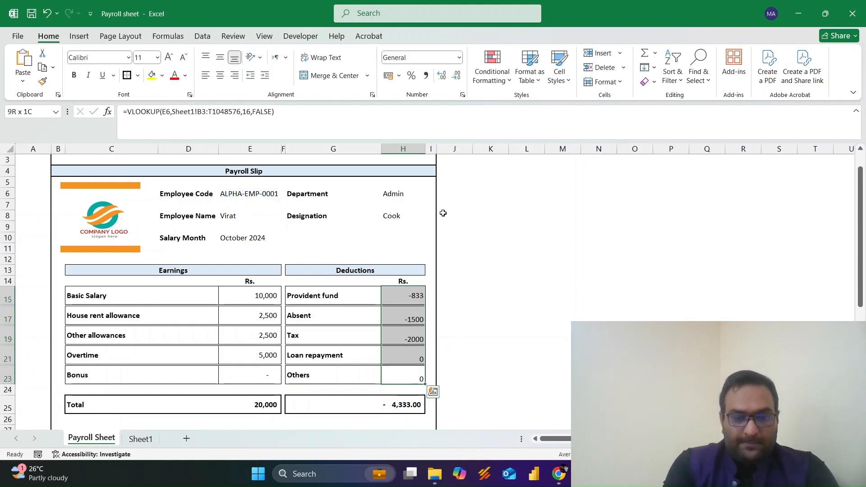
Format the selected Deductions amounts with the comma number style and no decimal places
key("alt+h")
key("k")
key("alt+h")
key("9")
key("h")
key("9")
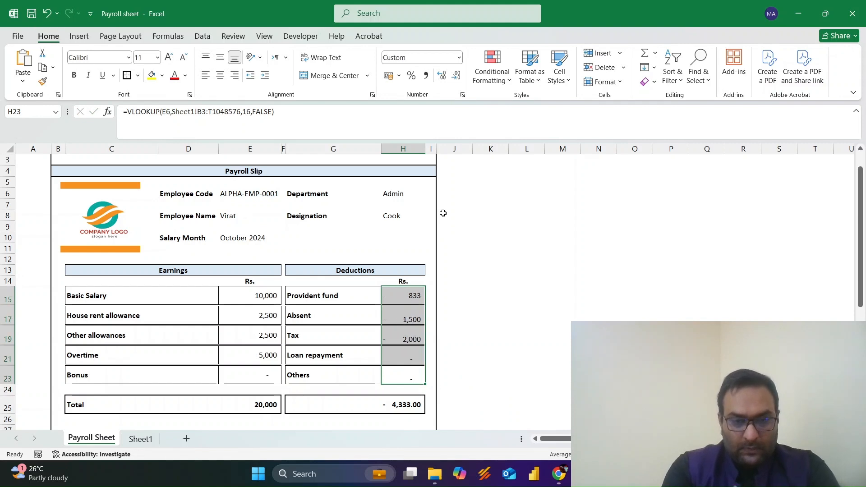
Remove the decimal places from the Deductions total in H25
key("Down")
key("Down")
key("Up")
key("F4")
key("Down")
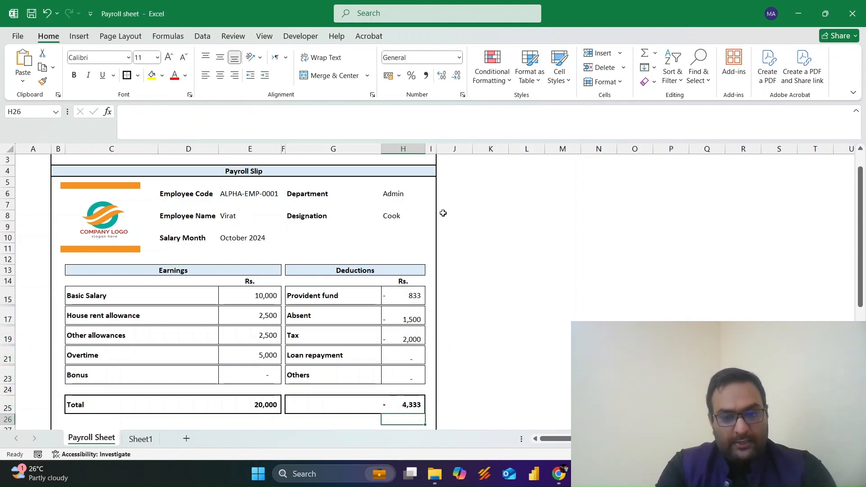
Remove the decimal places from the Net Salary Paid amount in D28
scroll(442, 213, "down", 3)
left_click(397, 347)
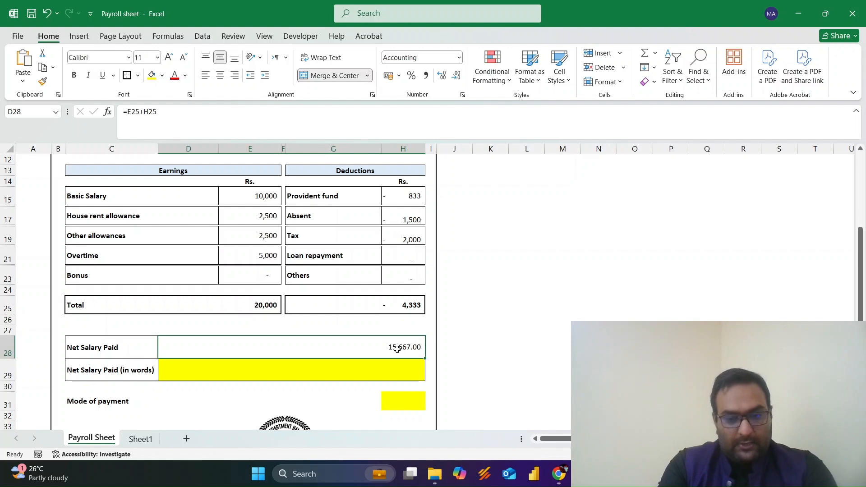
key("alt+h")
key("9")
key("F4")
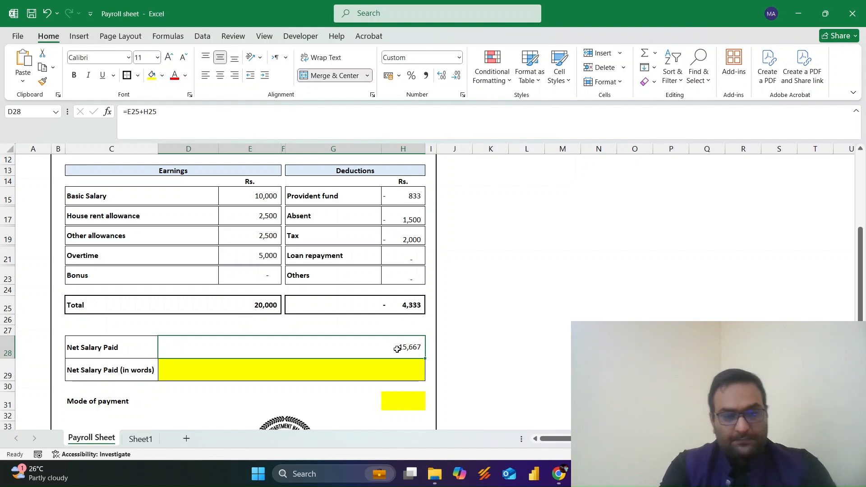
Compare the slip's net salary with the first employee's Net Salary Payment in Sheet1, then return to the Payroll Sheet
key("ctrl+Page_Down")
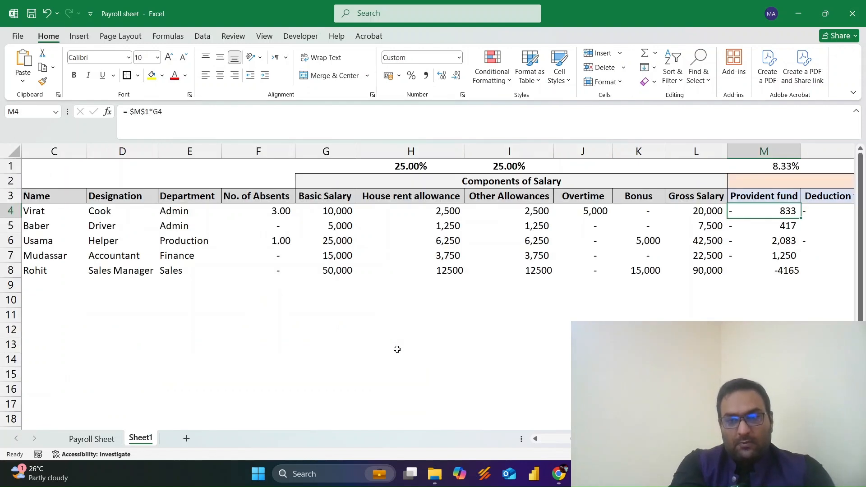
key("ctrl+Right")
key("Left")
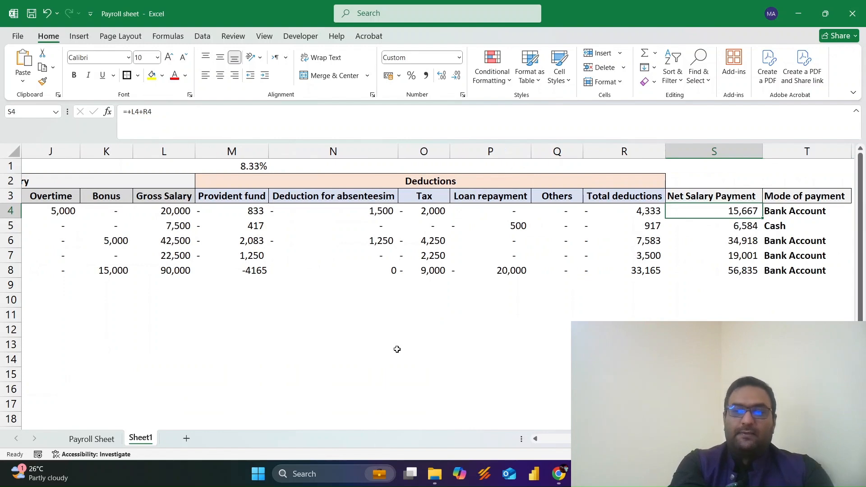
key("shift+space")
key("Right")
key("Left")
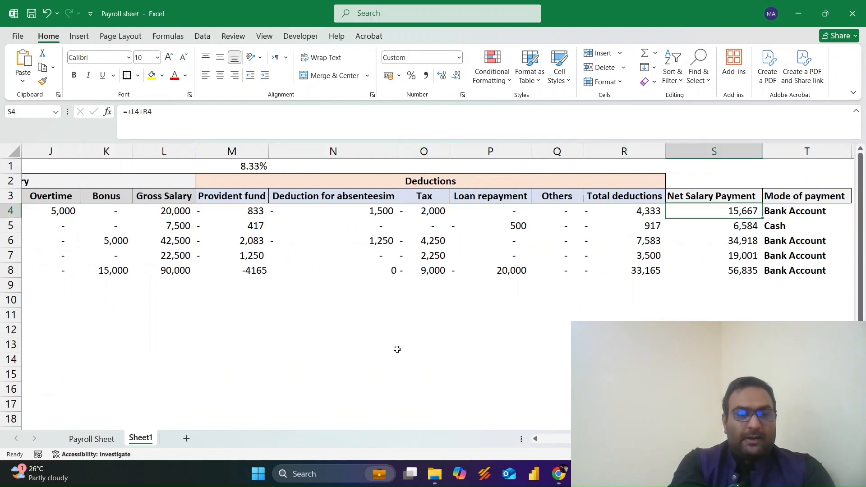
key("ctrl+Page_Up")
Copy the VLOOKUP formula from the Others deduction in H23 of the payroll slip
key("Down")
key("Down")
key("Down")
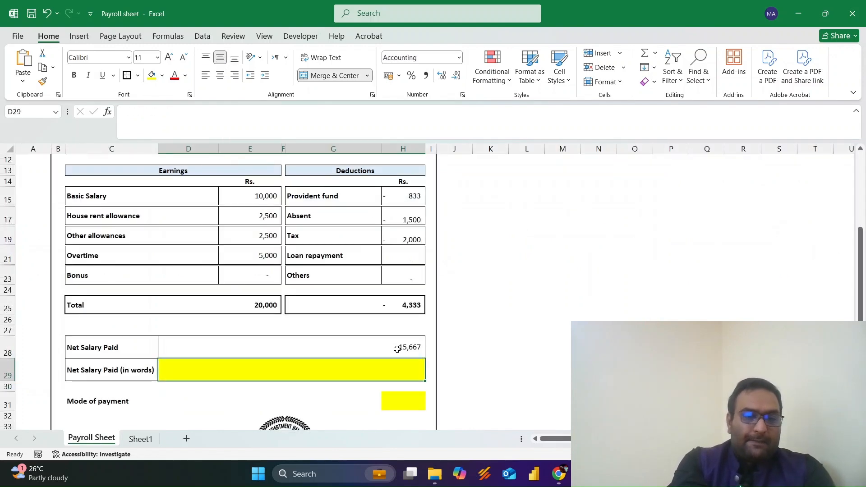
key("Right")
key("Right")
key("Right")
key("Right")
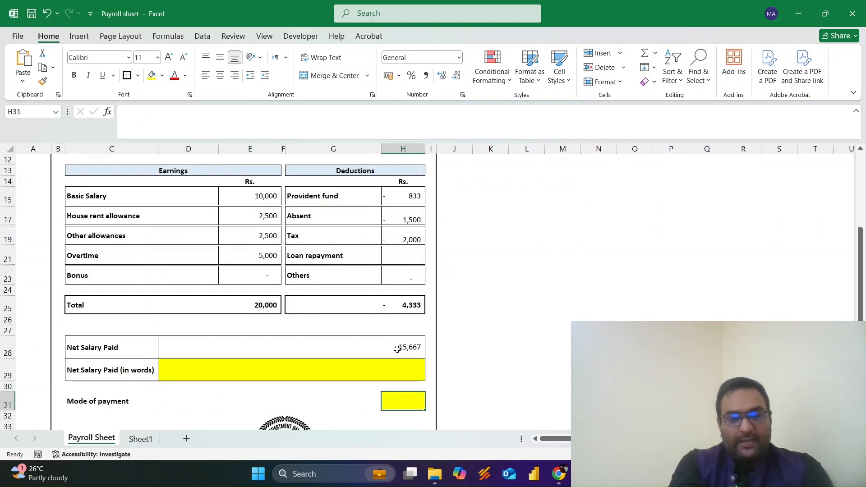
key("Up")
key("Up")
key("Up")
key("Up")
key("Up")
key("Up")
key("Up")
key("Up")
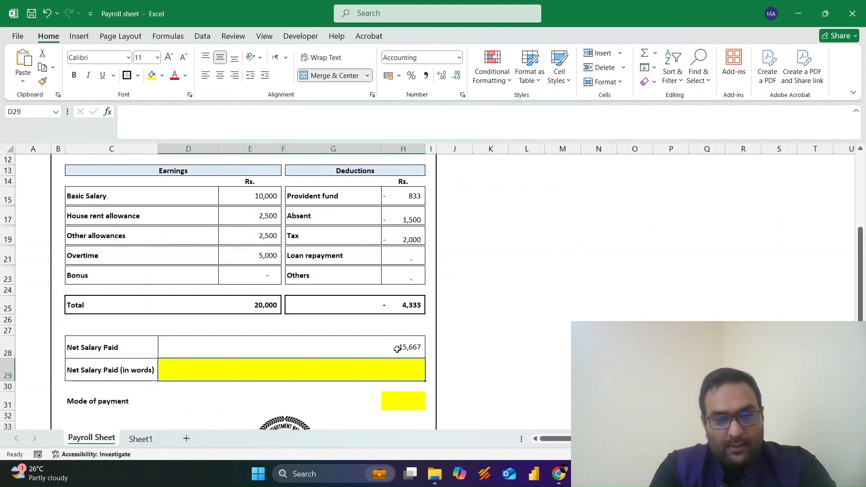
key("F2")
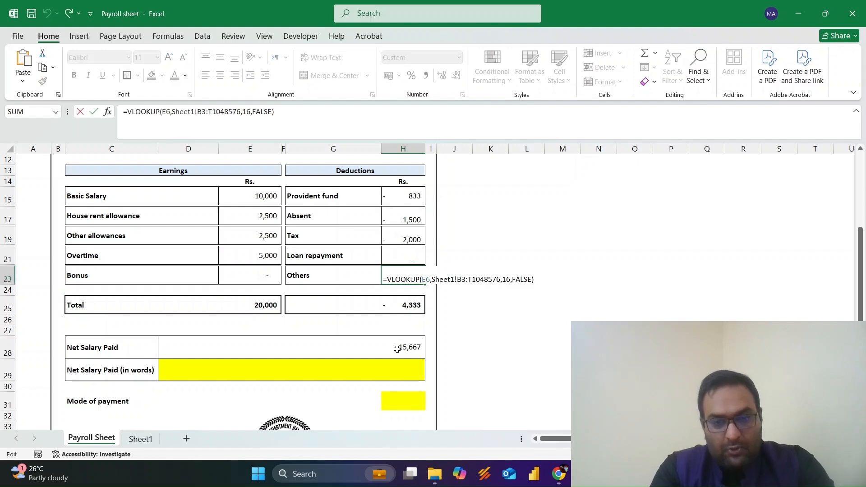
key("Return")
Check the Mode of payment column in Sheet1 and put the copied VLOOKUP formula into the slip's Mode of payment cell H31
key("Down")
key("Down")
key("Down")
key("Down")
key("Down")
key("Down")
key("Down")
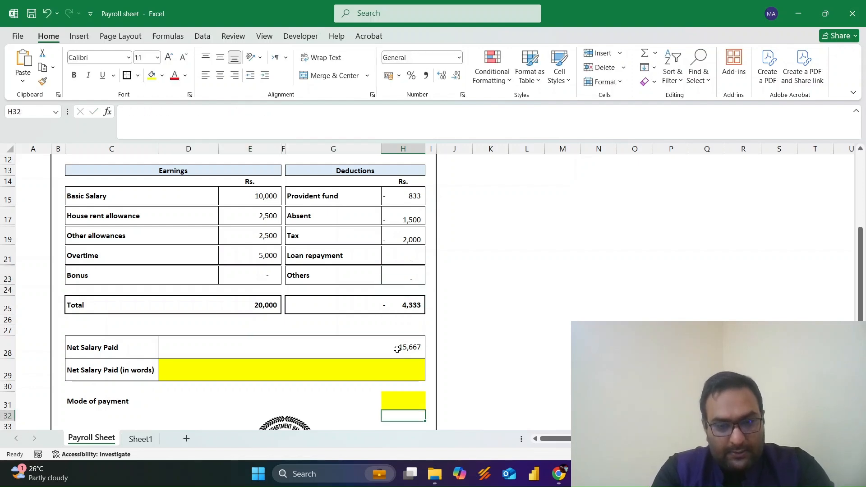
key("ctrl+Page_Down")
key("Right")
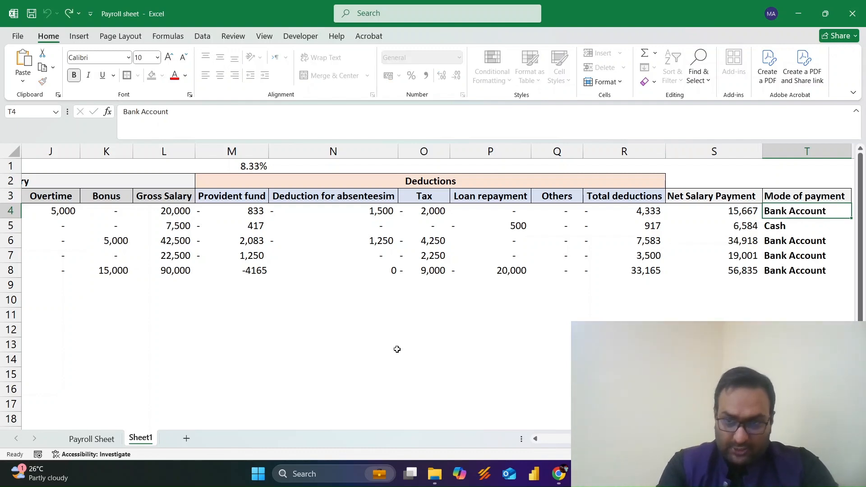
key("ctrl+Page_Up")
key("F2")
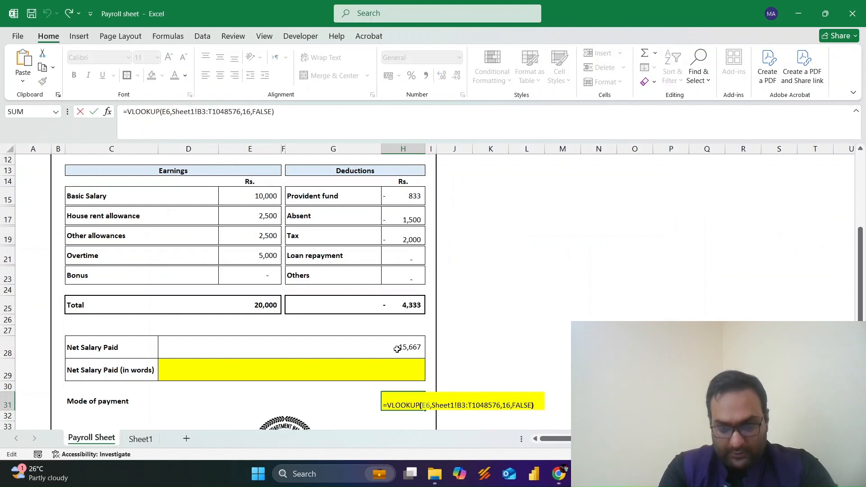
Change the column index of the Mode of payment VLOOKUP in H31 to 19
key("Left")
key("Left")
key("Left")
key("Left")
key("Left")
key("Left")
key("Left")
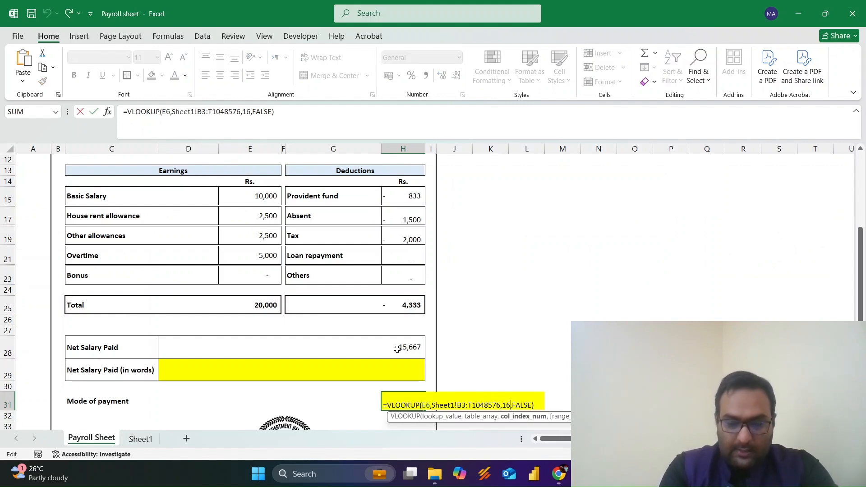
key("shift+Left")
key("shift+Left")
type("19")
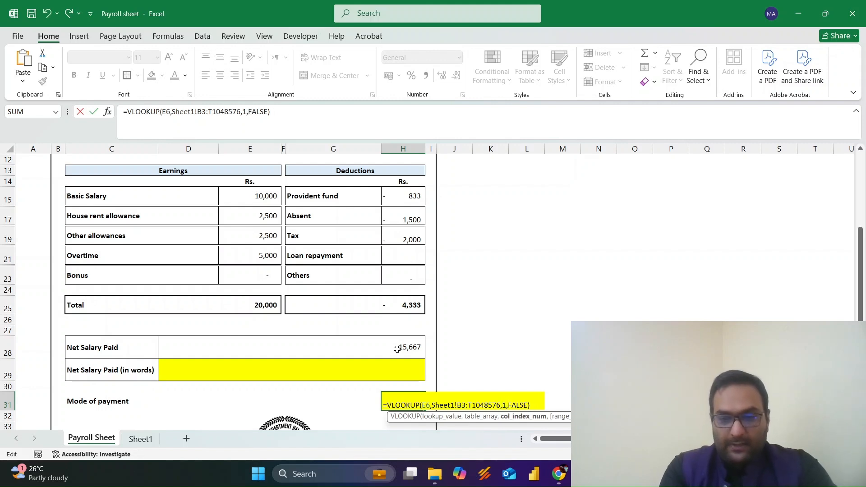
Finish the Mode of payment VLOOKUP in H31 with column index 19 and exact match, and middle-align the cell vertically
key("Return")
key("alt+h")
key("a")
key("m")
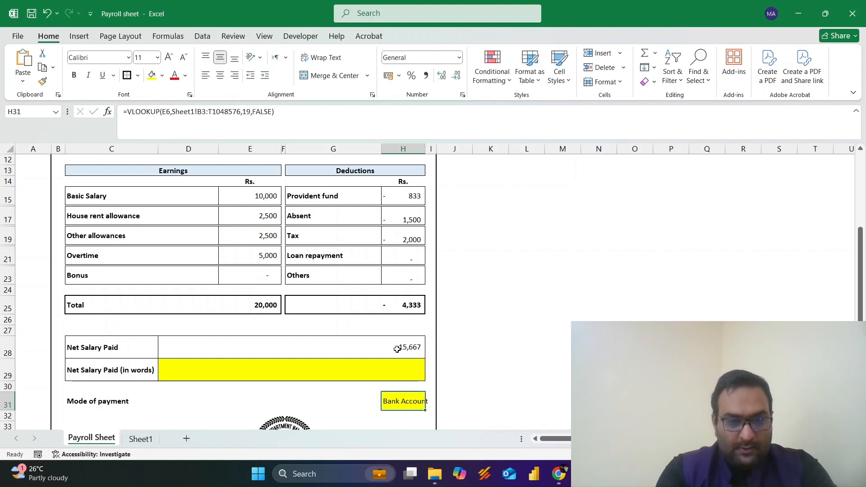
Make the Mode of payment value in H31 bold and remove its yellow fill
key("ctrl+b")
key("alt+h")
key("o")
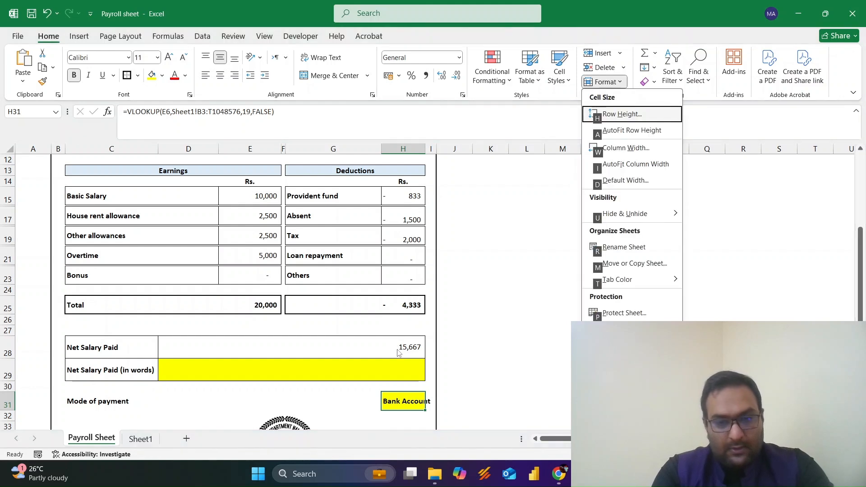
key("Escape")
type("hhn")
key("Escape")
key("alt+h")
key("h")
key("n")
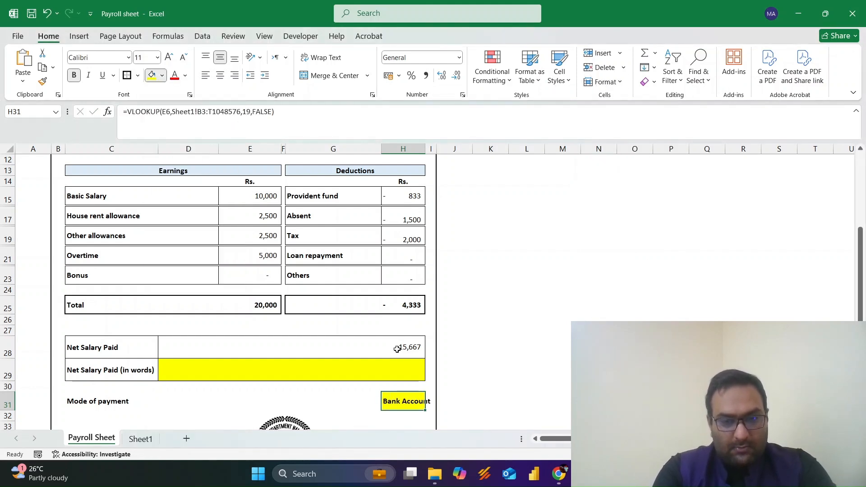
Examine the payroll slip from the stamp and employee signature area back up to the earnings and deductions
key("Down")
key("Down")
key("Left")
key("Down")
key("Down")
key("Down")
key("Down")
key("Down")
key("Down")
key("Down")
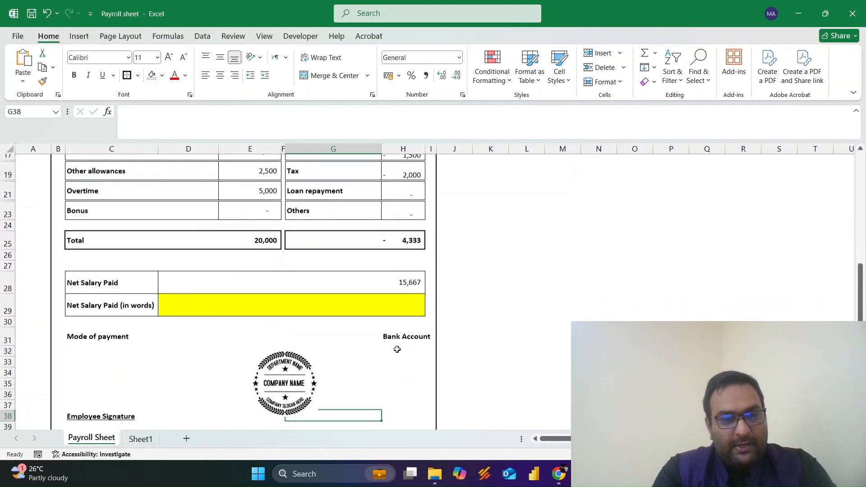
key("Left")
key("Up")
key("Up")
key("Up")
key("Right")
key("Right")
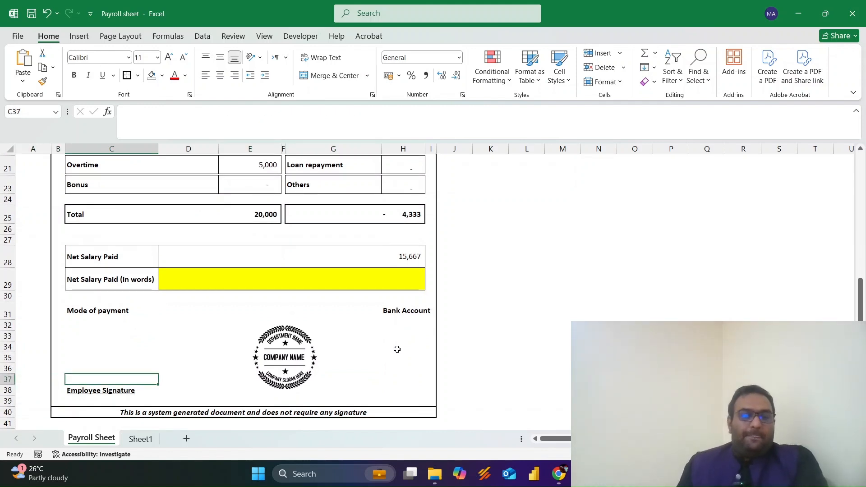
scroll(397, 349, "up", 6)
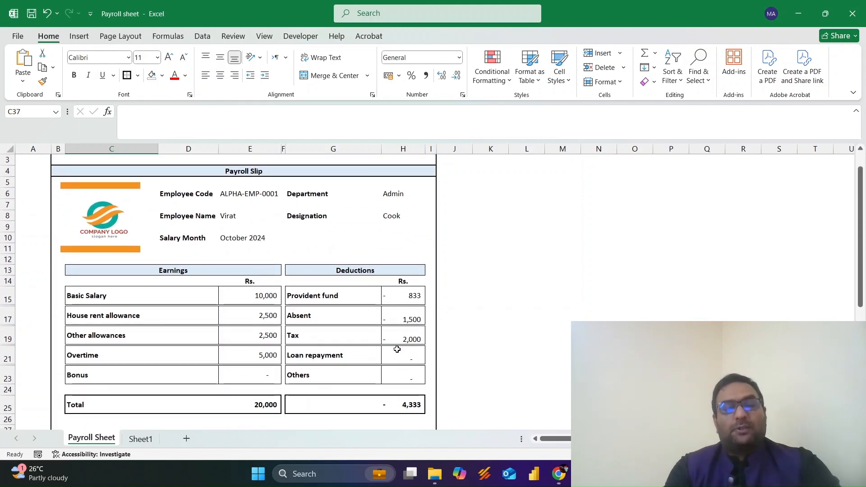
Middle-align all deduction amounts from Provident fund to Others (H15:H23) vertically
left_click(418, 293)
key("shift+Down")
key("shift+Down")
key("shift+Down")
key("shift+Down")
key("shift+Down")
key("shift+Down")
key("shift+Down")
key("shift+Down")
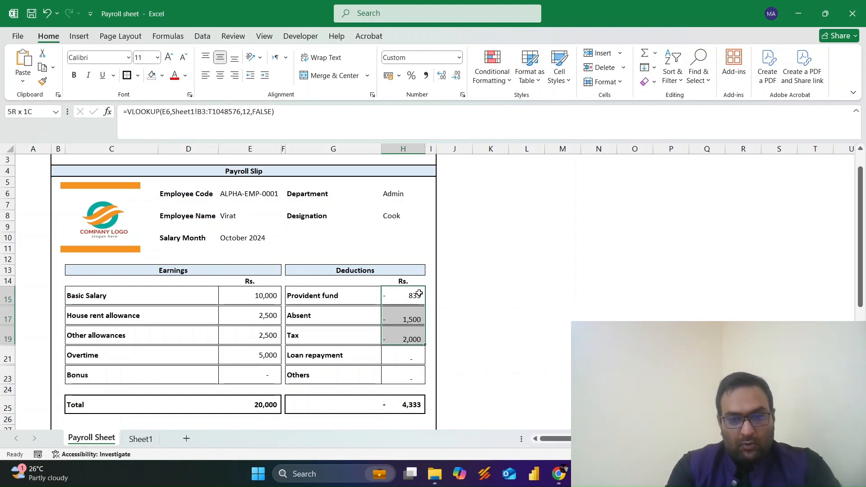
key("alt+h")
key("a")
key("m")
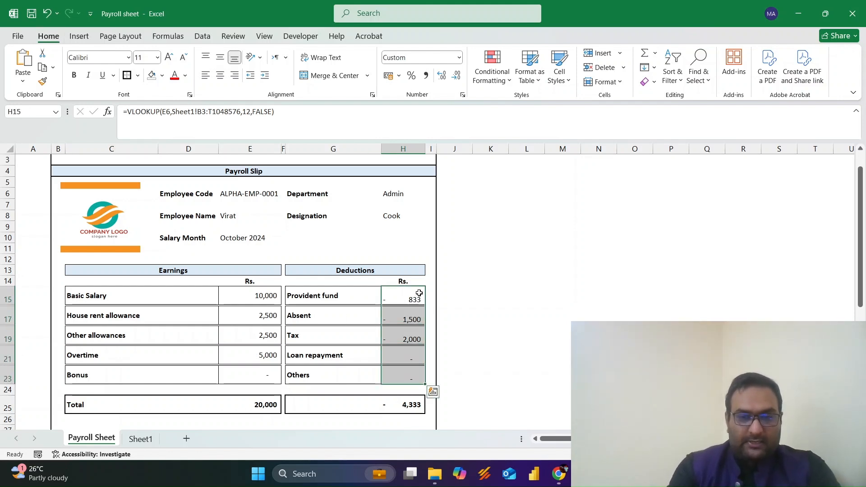
Choose the second employee's code from the Employee Code list in E6
left_click(271, 202)
left_click(268, 189)
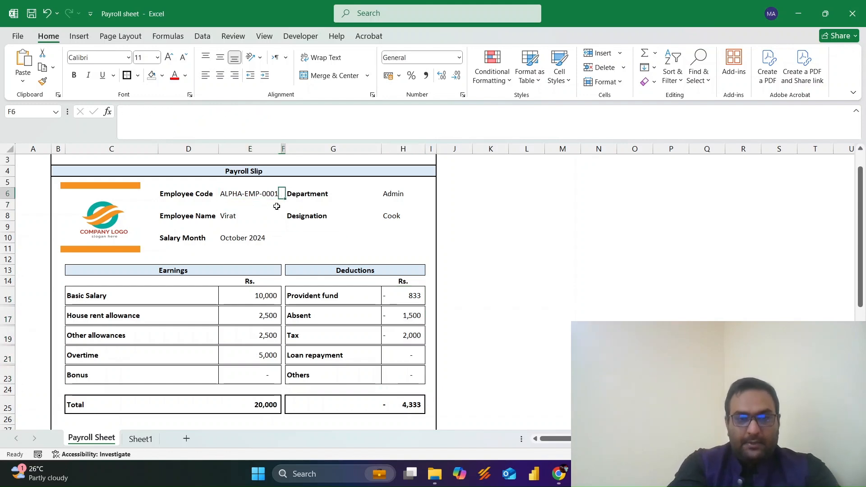
scroll(277, 206, "down", 6)
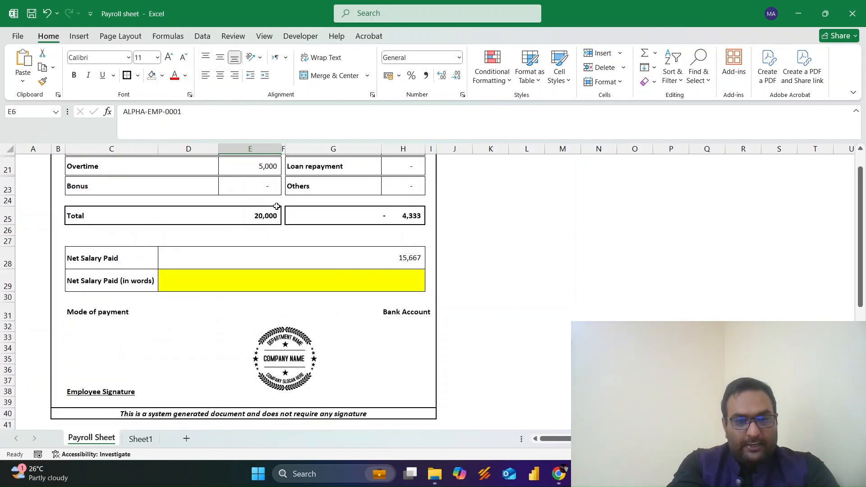
scroll(276, 206, "up", 6)
scroll(276, 206, "up", 1)
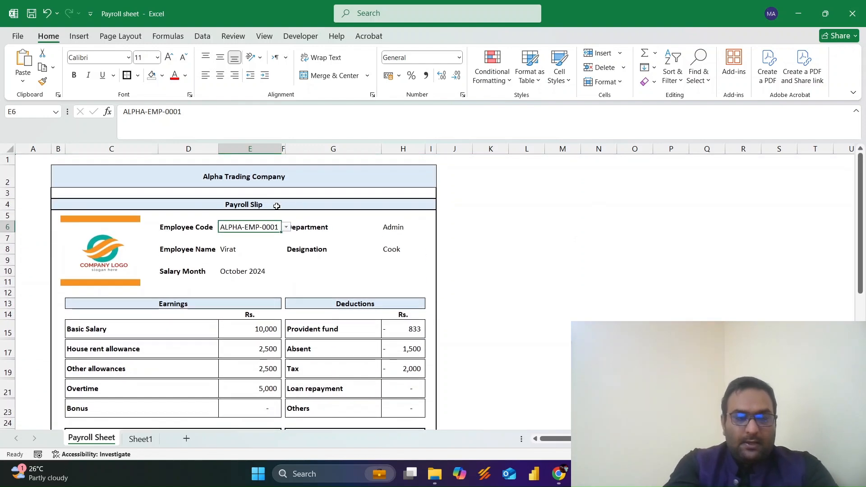
key("alt+Down")
key("Down")
key("Return")
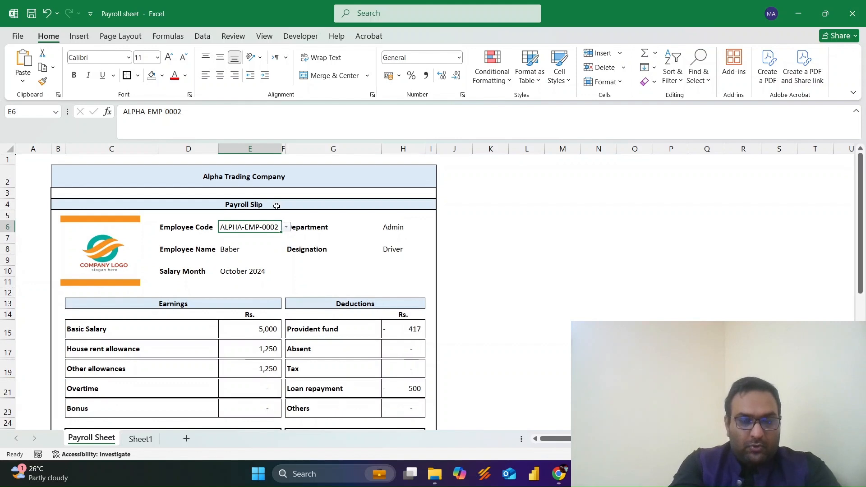
Switch the slip to the fourth employee's code in the Employee Code list
scroll(288, 206, "down", 1)
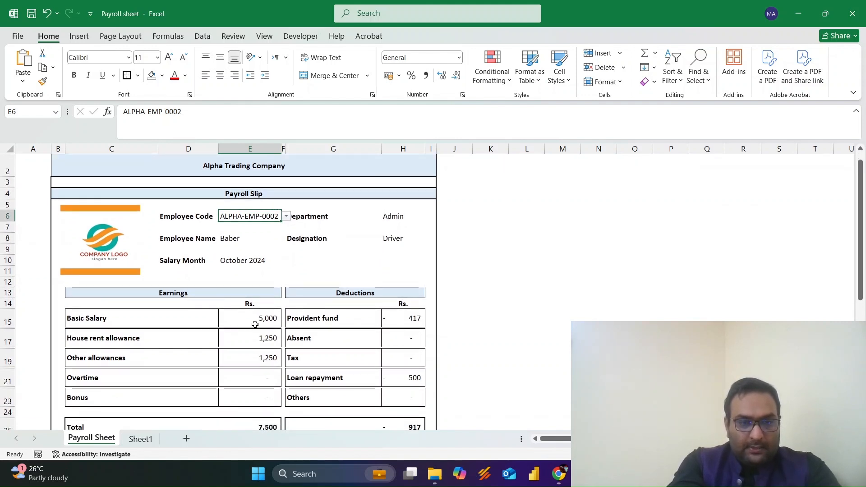
key("alt+Down")
key("Down")
key("Down")
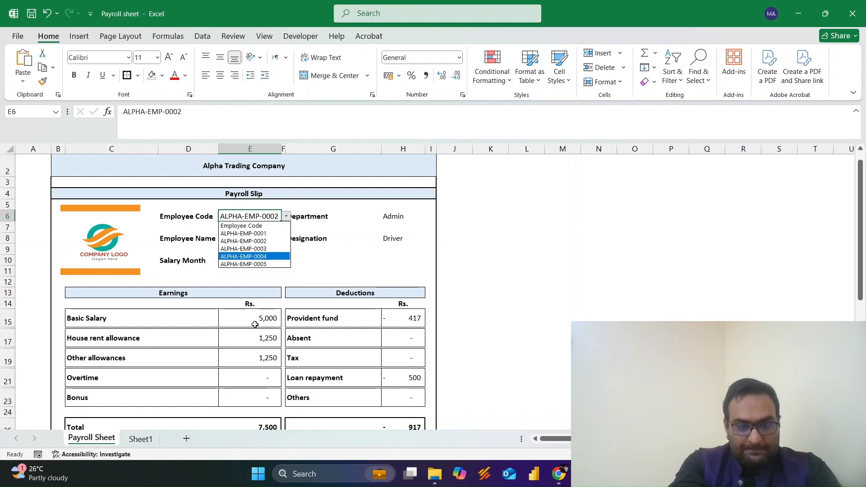
key("Escape")
scroll(255, 324, "down", 1)
key("Down")
key("Down")
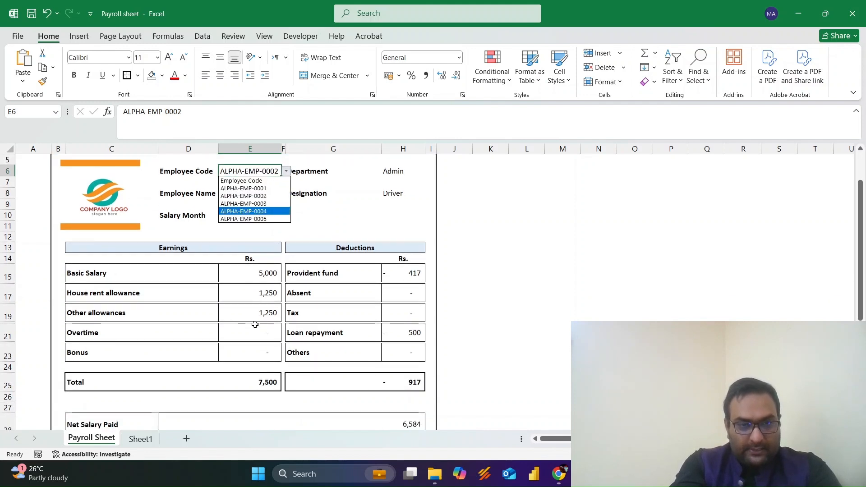
key("Return")
Compare the slip's Net Salary Paid with the fourth employee's Net Salary Payment on Sheet1
scroll(254, 324, "down", 3)
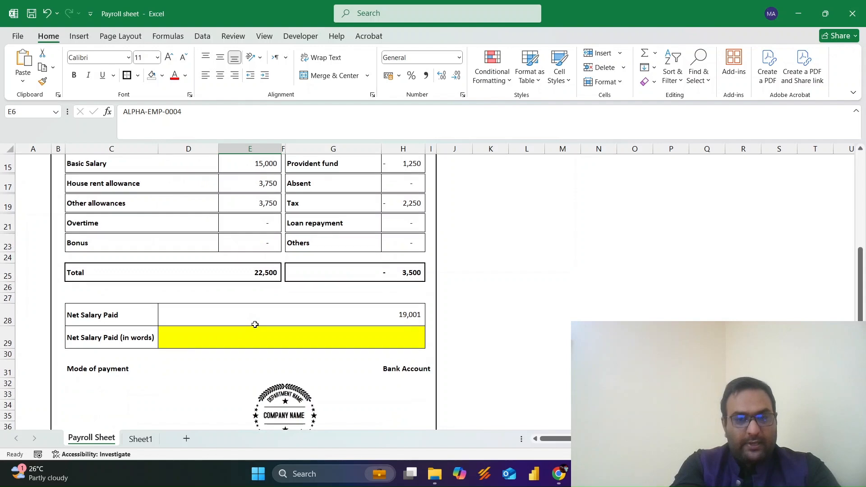
left_click(352, 314)
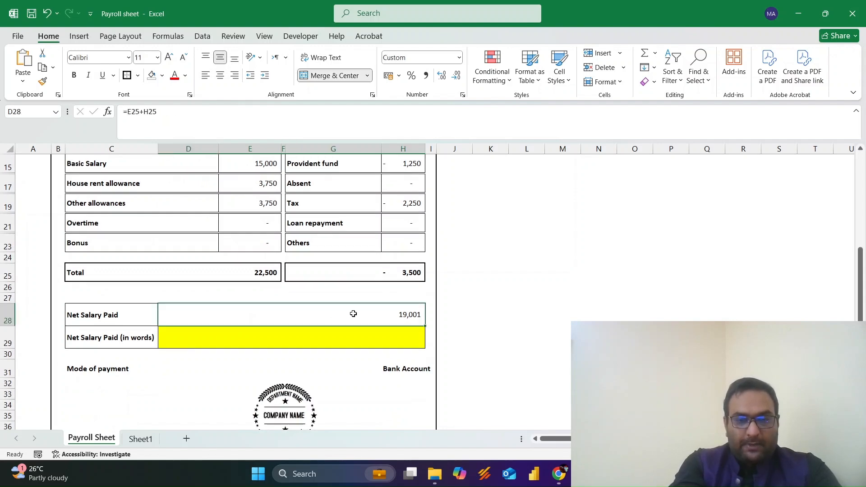
key("ctrl+Page_Down")
key("Down")
key("Home")
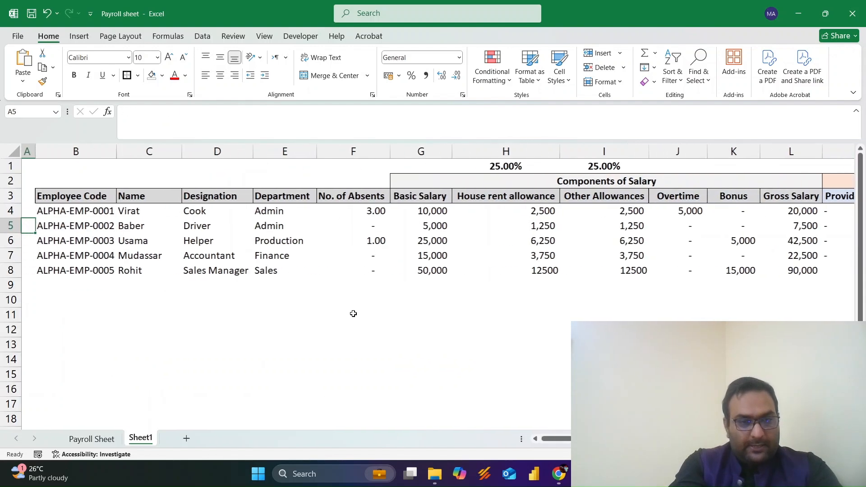
key("Down")
key("Right")
key("Down")
key("Right")
key("ctrl+Right")
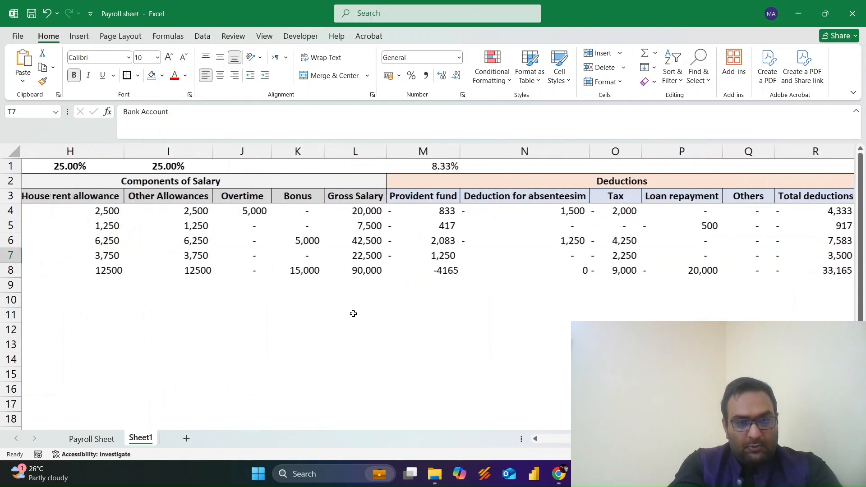
key("Left")
Return to the Payroll Sheet and choose the third employee's code in the Employee Code list
key("ctrl+Page_Up")
key("ctrl+Up")
key("ctrl+Up")
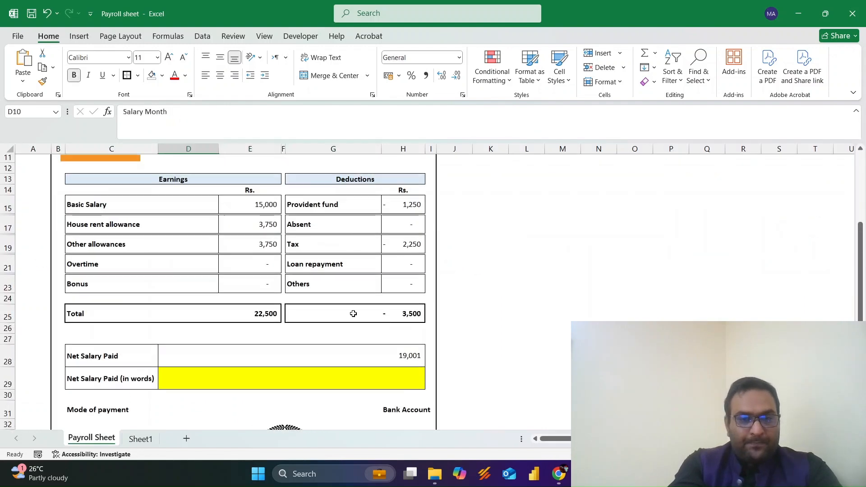
key("ctrl+Up")
key("Right")
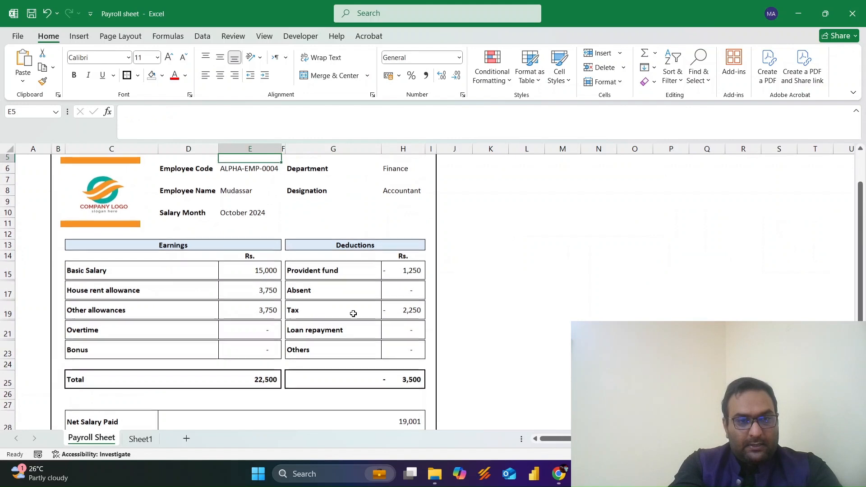
key("alt+Down")
key("Up")
key("Up")
key("Up")
key("Down")
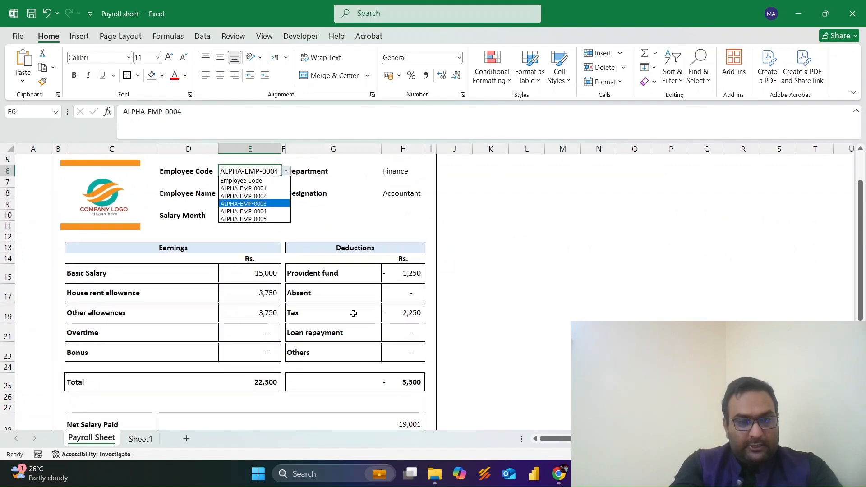
key("Return")
Check the slip's Net Salary Paid against the third employee's row on Sheet1
scroll(354, 314, "down", 3)
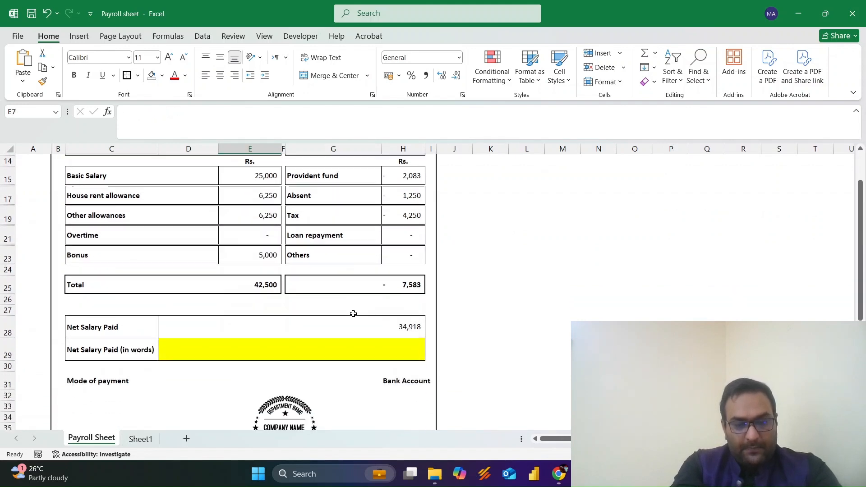
left_click(372, 330)
scroll(372, 329, "down", 1)
key("ctrl+Page_Down")
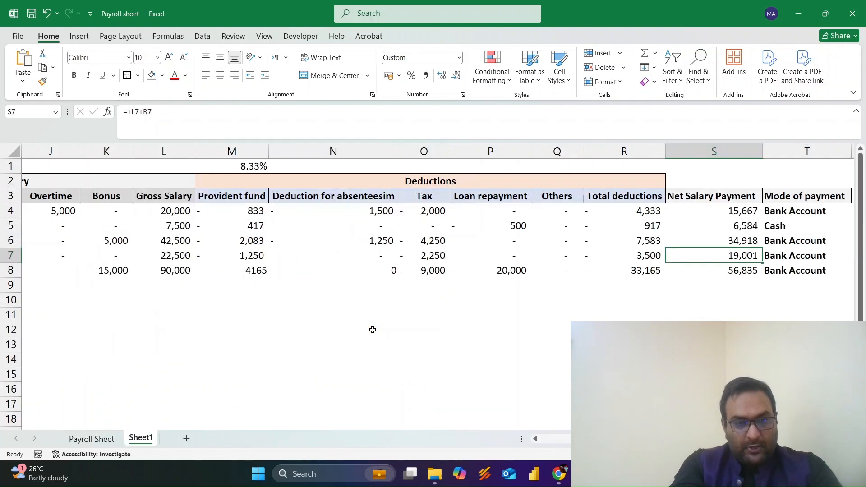
key("shift+space")
key("ctrl+Page_Up")
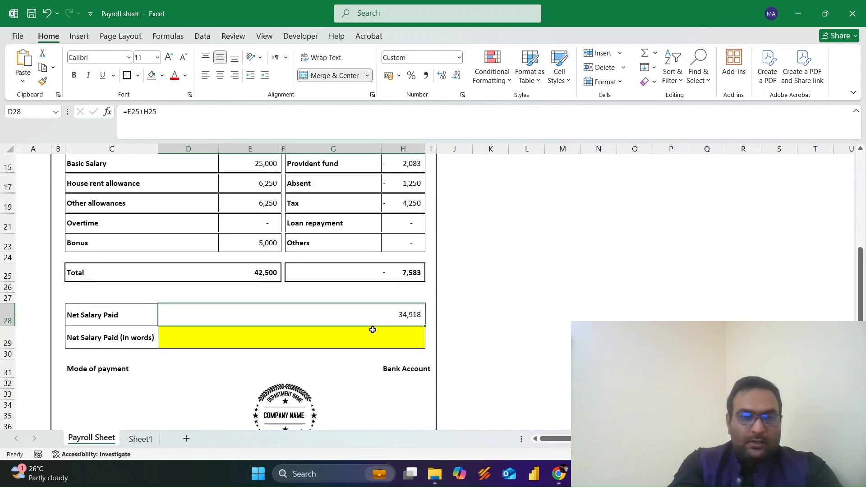
Inspect the Mode of payment lookup in H31 for the third employee
key("Down")
key("Down")
key("Down")
key("Down")
key("Right")
key("Right")
key("Up")
key("Right")
key("Right")
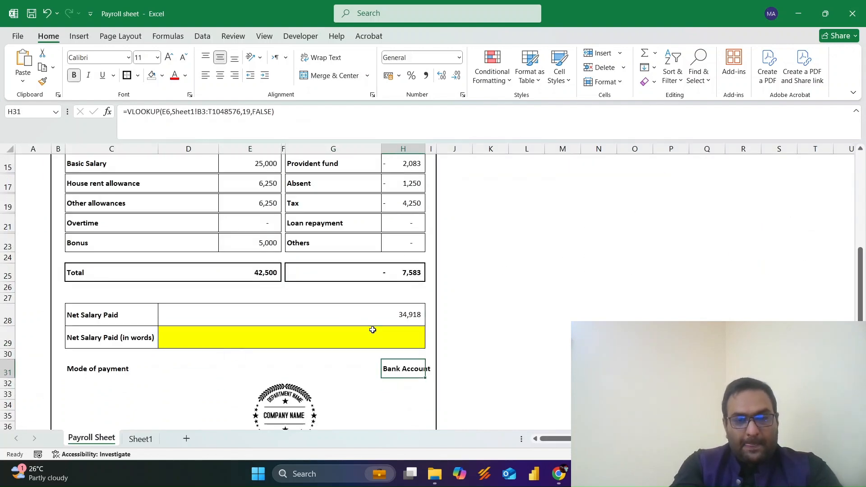
Try to enter x as the employee code in E6
key("Up")
key("Up")
key("Up")
key("Up")
key("Up")
key("Up")
key("Up")
key("Up")
key("Up")
key("Up")
key("Up")
key("Up")
key("Up")
key("Up")
key("Up")
key("Up")
key("Up")
key("Up")
key("Up")
key("Up")
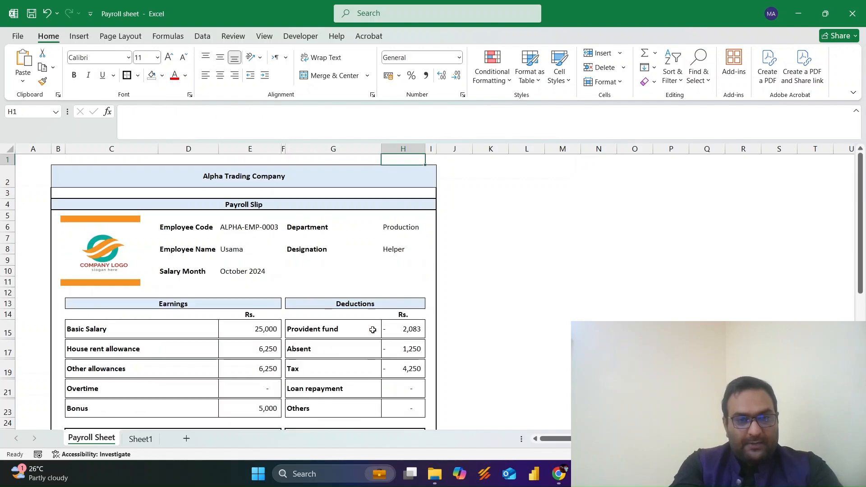
key("Down")
key("Down")
key("Right")
key("Right")
type("x")
key("Return")
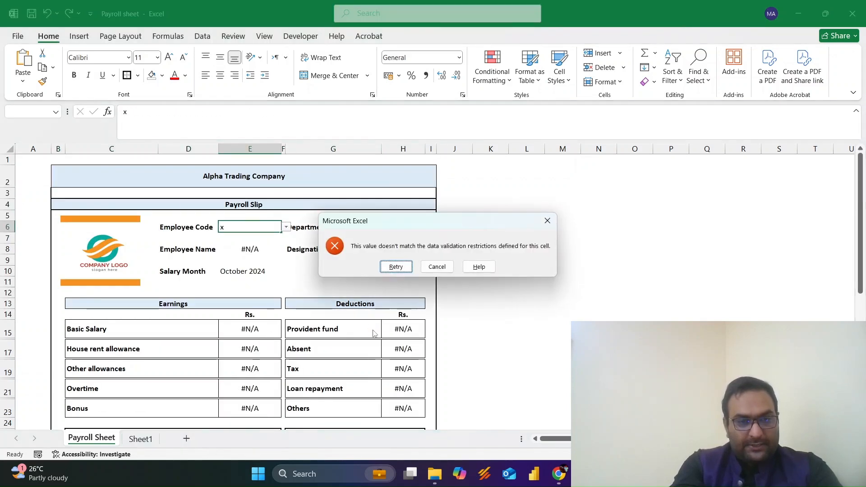
key("Escape")
Choose the second employee's code in E6 and check the Mode of payment on the slip
key("Up")
key("alt+Down")
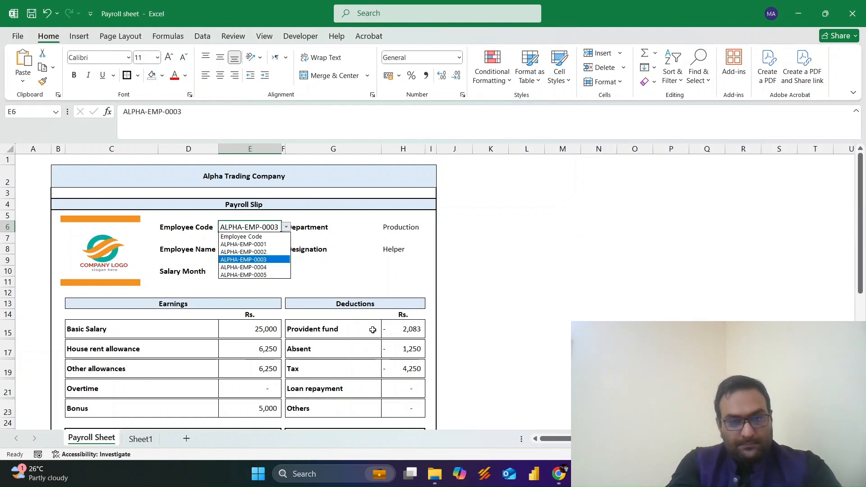
key("Up")
key("Return")
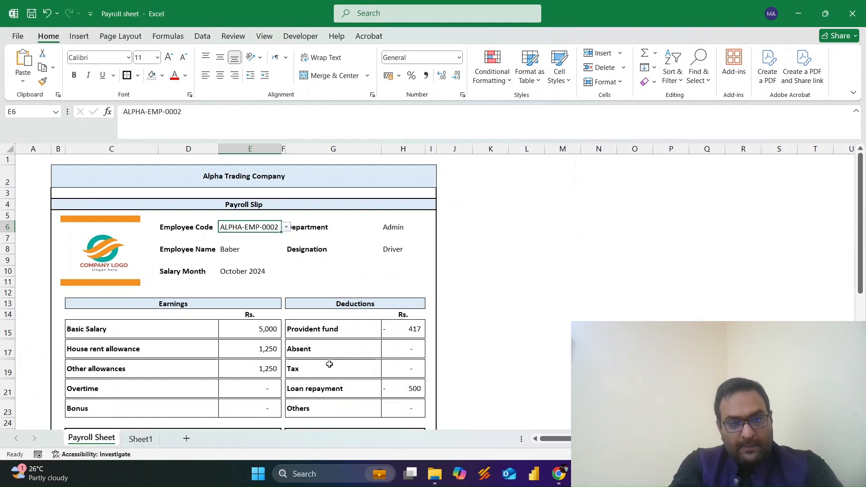
scroll(329, 364, "down", 2)
scroll(329, 363, "down", 3)
left_click(368, 364)
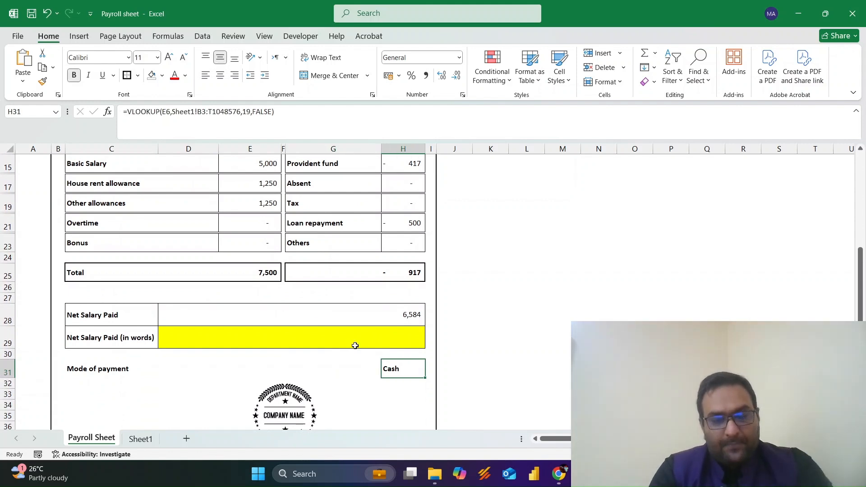
Add a bottom border to the merged Alpha Trading Company title cell in row 2
key("ctrl+Up")
key("ctrl+Up")
key("ctrl+Up")
key("ctrl+Up")
key("ctrl+Up")
key("ctrl+Up")
key("ctrl+Up")
key("ctrl+Up")
key("ctrl+Up")
key("ctrl+Up")
key("ctrl+Left")
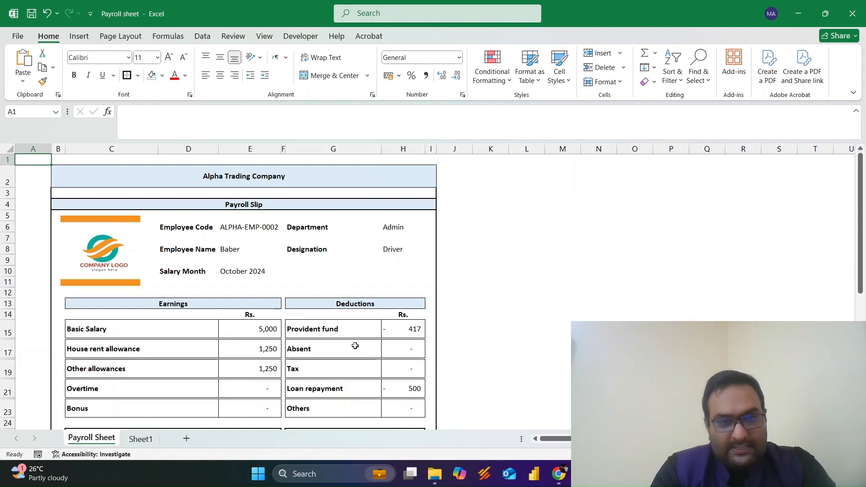
key("Down")
key("Right")
key("Left")
key("Down")
key("Up")
key("Right")
key("alt+b")
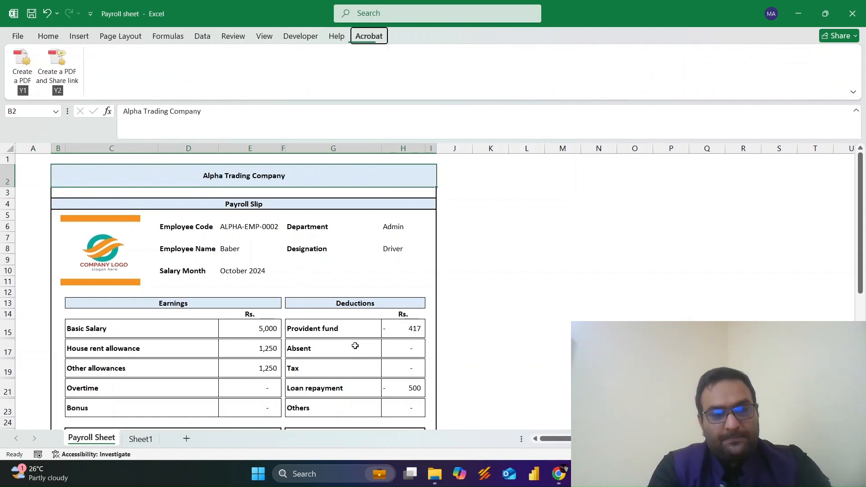
key("Escape")
key("Escape")
key("alt+h")
key("b")
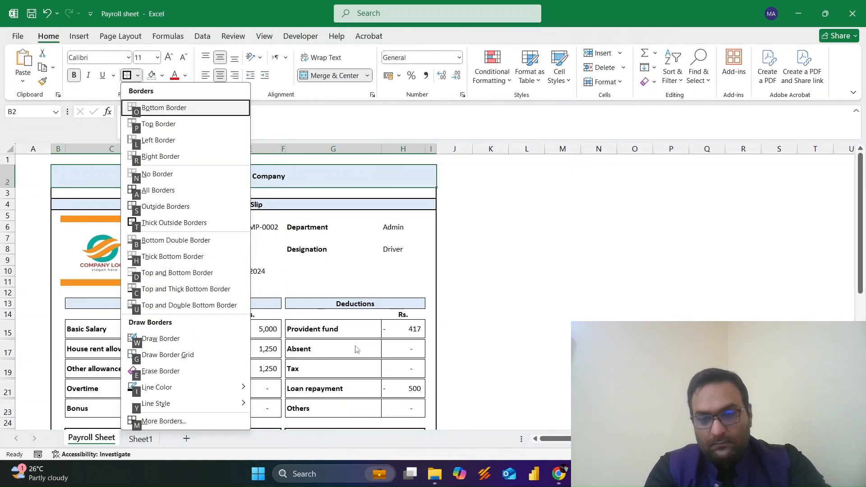
key("o")
key("Down")
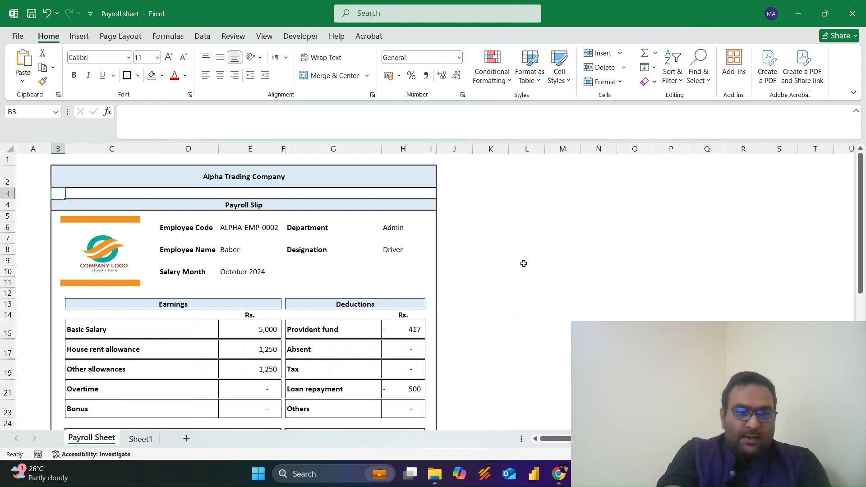
Narrow column B slightly along the slip's inner margin
left_click_drag(65, 147, 61, 147)
Inspect the Net Salary Paid formula in D28 and the highlighted Net Salary Paid (in words) cell D29
scroll(242, 306, "down", 5)
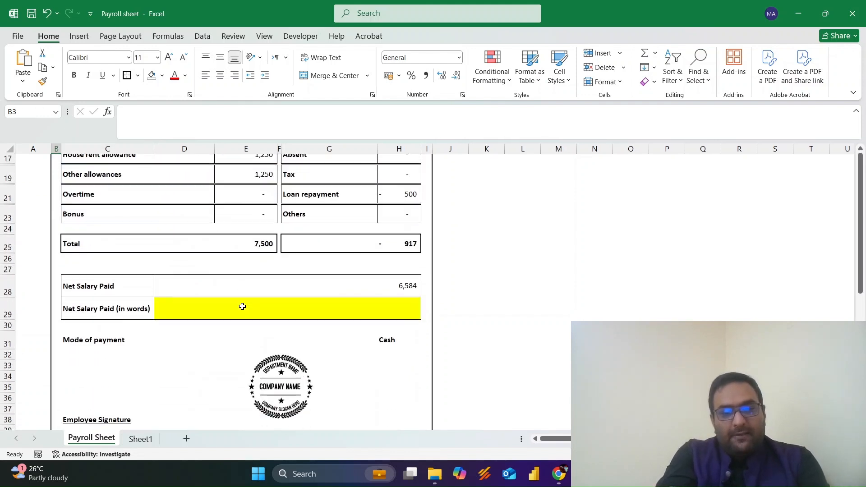
scroll(242, 306, "down", 1)
left_click(276, 298)
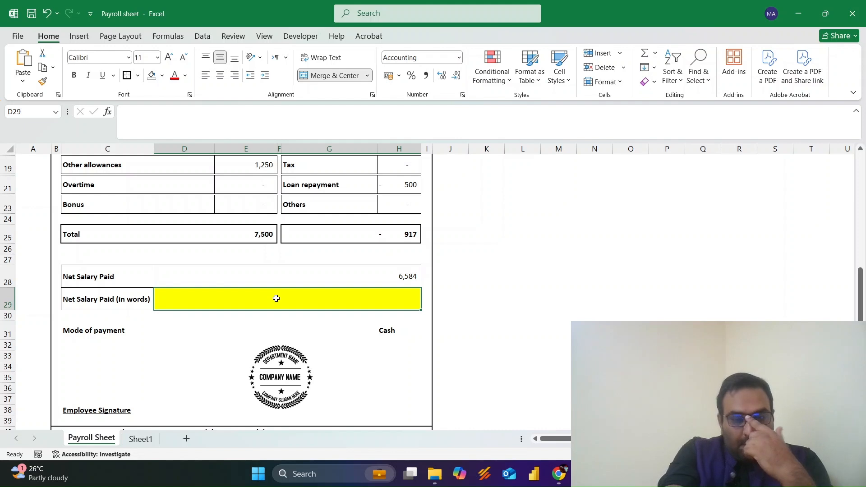
key("Up")
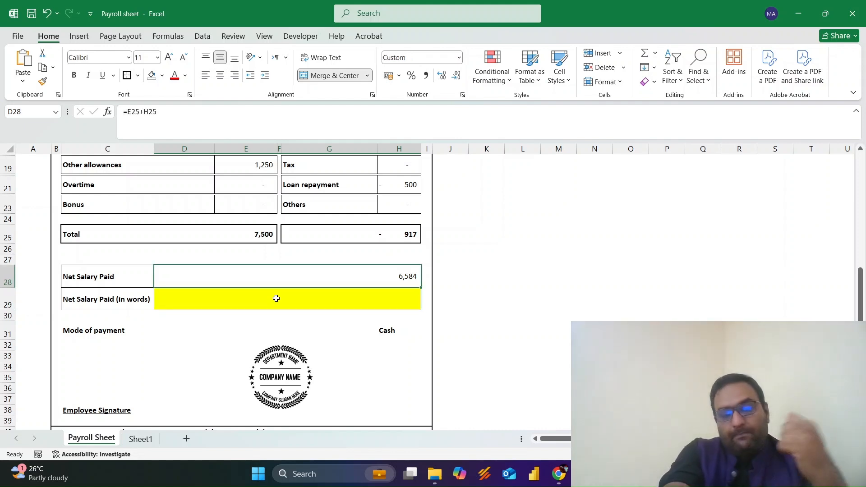
left_click(276, 298)
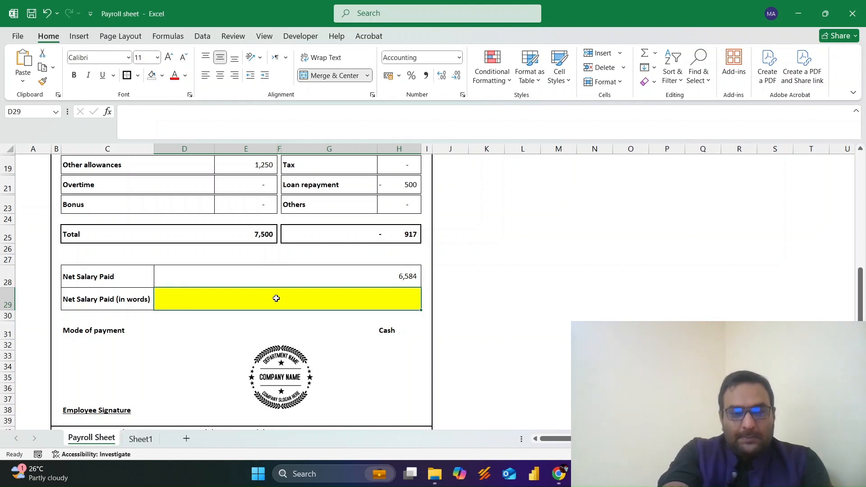
key("Up")
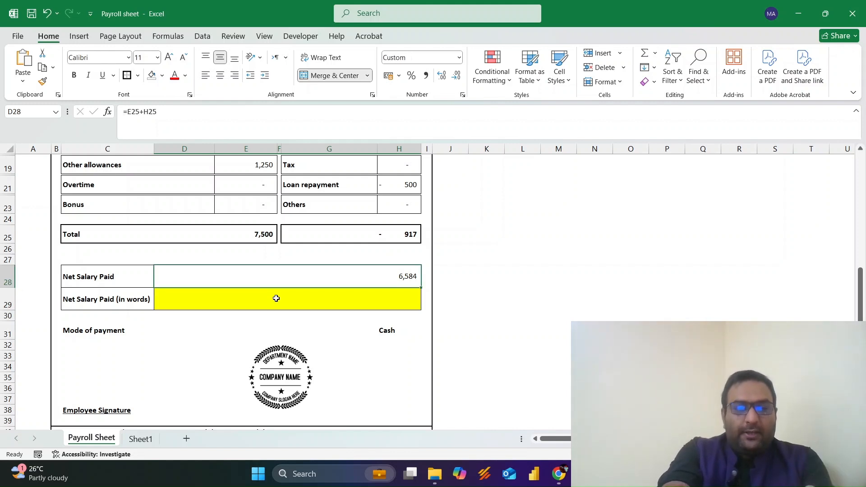
left_click(276, 297)
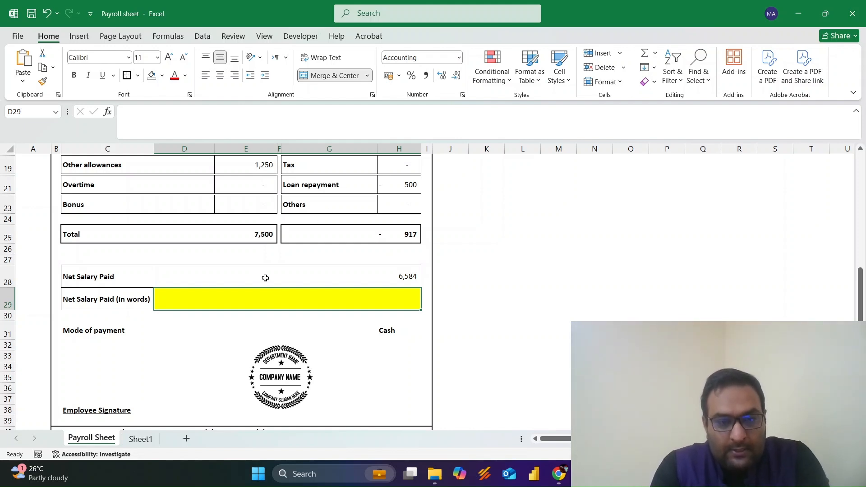
Switch to the finished Payroll sheet.xlsm workbook and open the code of Module1 in the Visual Basic editor
key("alt+Tab")
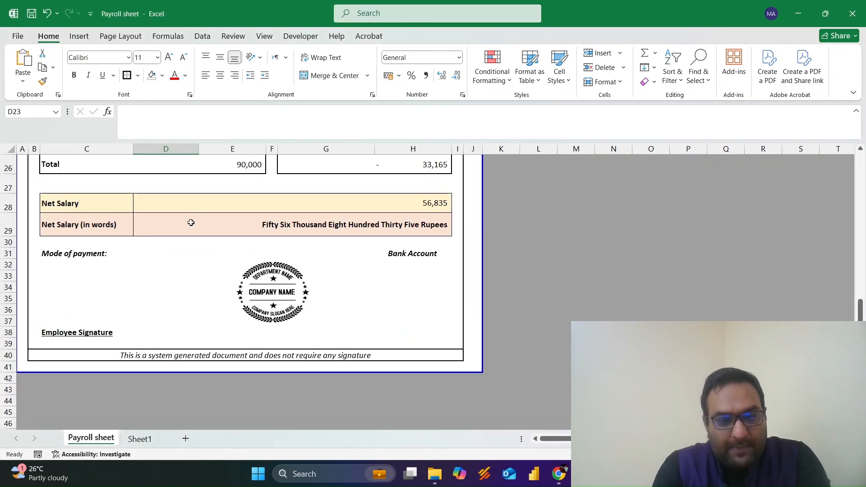
scroll(190, 222, "up", 8)
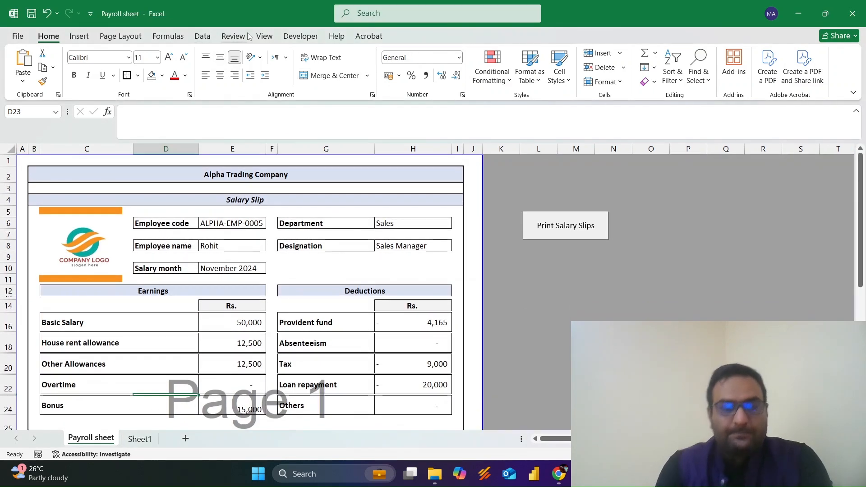
left_click(299, 36)
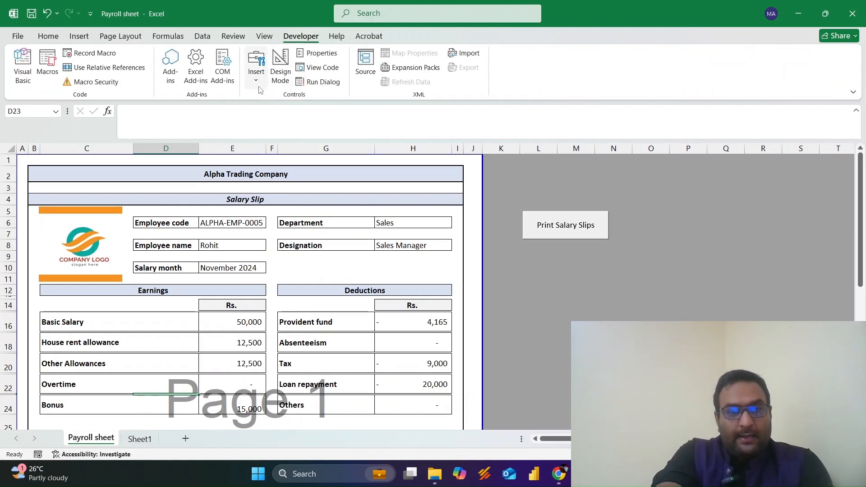
left_click(25, 77)
left_click(54, 135)
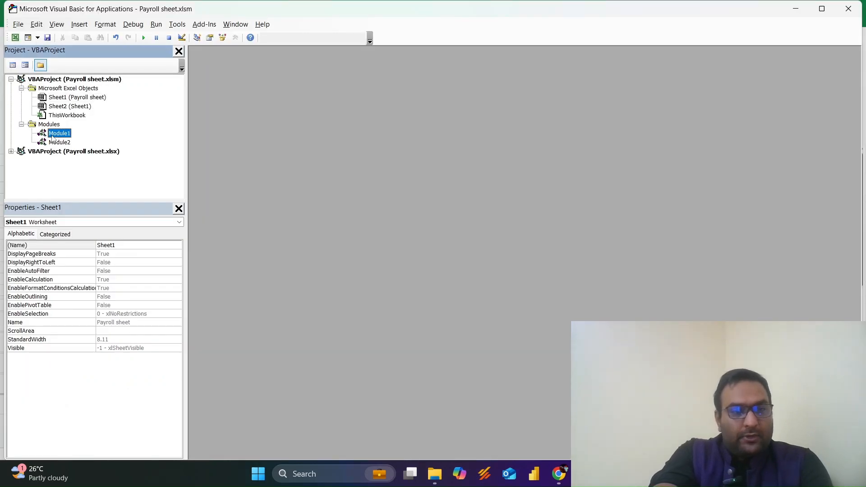
left_click(56, 141)
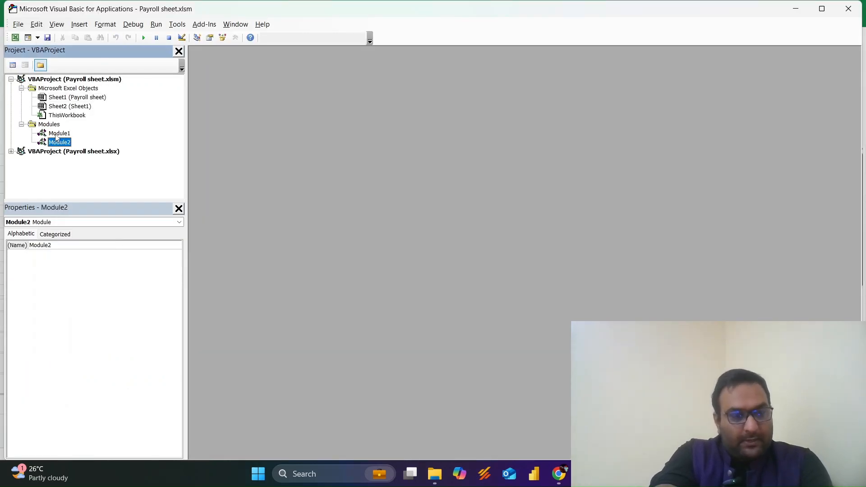
double_click(56, 135)
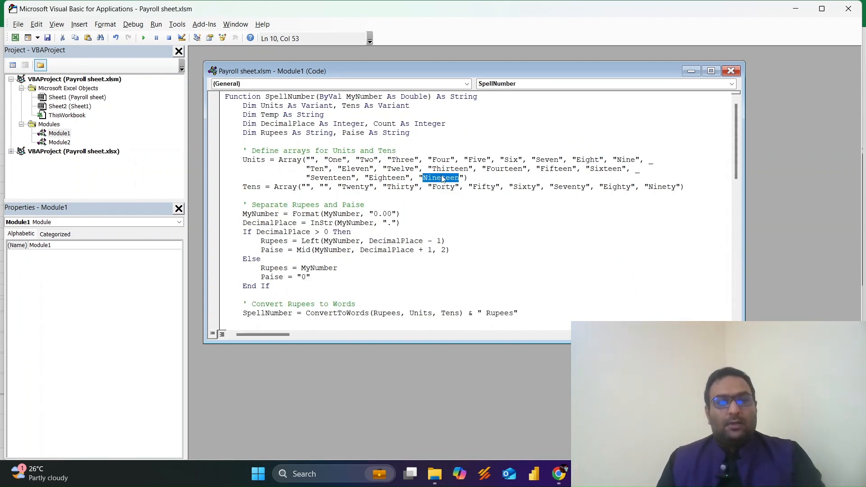
Examine the SpellNumber function code in Module1 through to its end and close the code window
scroll(442, 178, "down", 12)
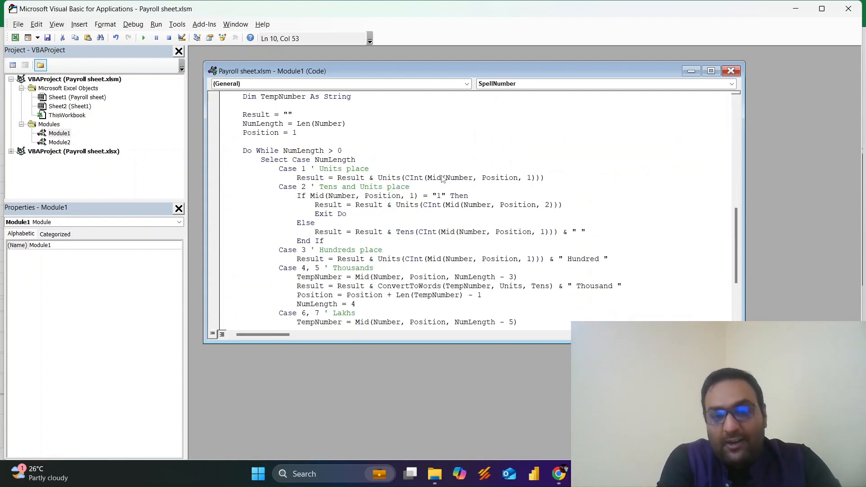
scroll(442, 179, "down", 4)
scroll(442, 179, "up", 16)
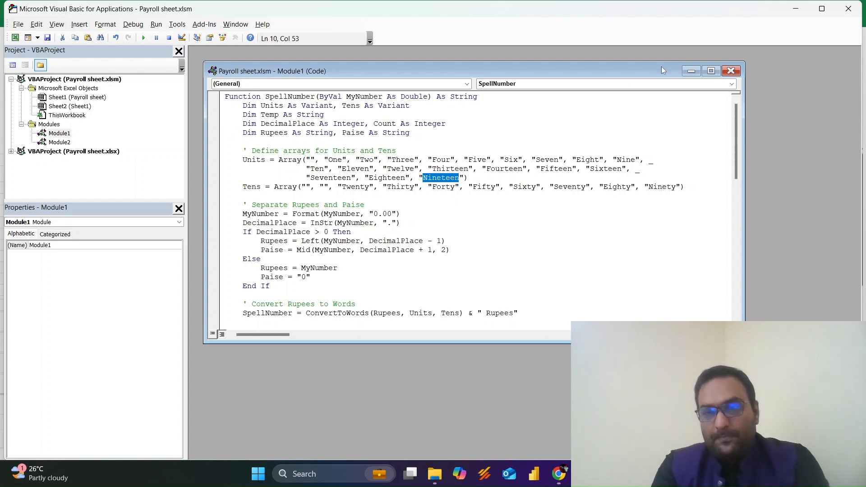
left_click(730, 71)
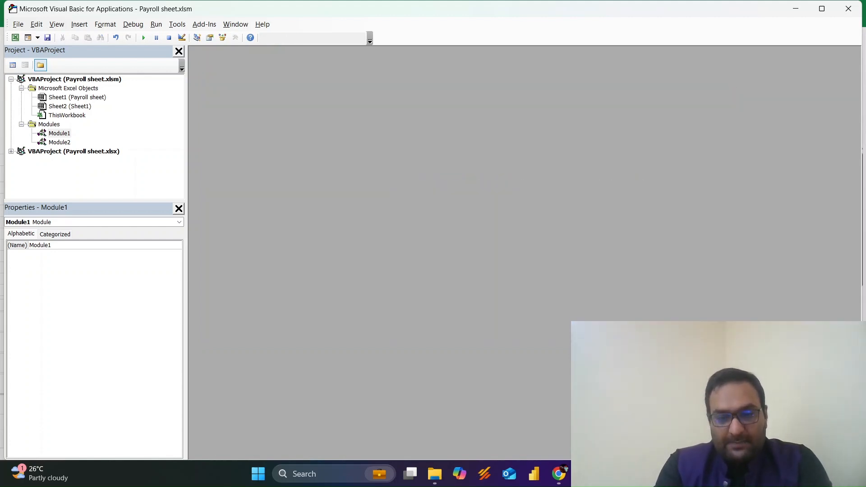
Switch to ChatGPT in Chrome and send the prompt "Write a VBA Code to convert digits in words"
left_click(557, 475)
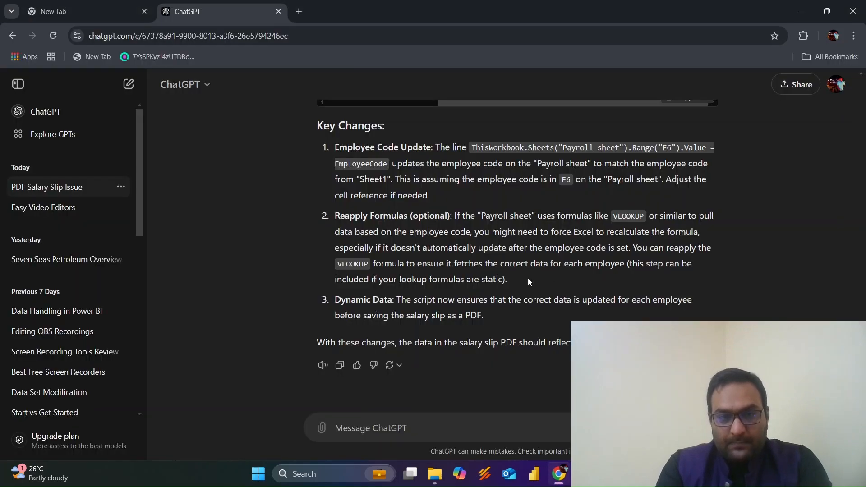
left_click(477, 426)
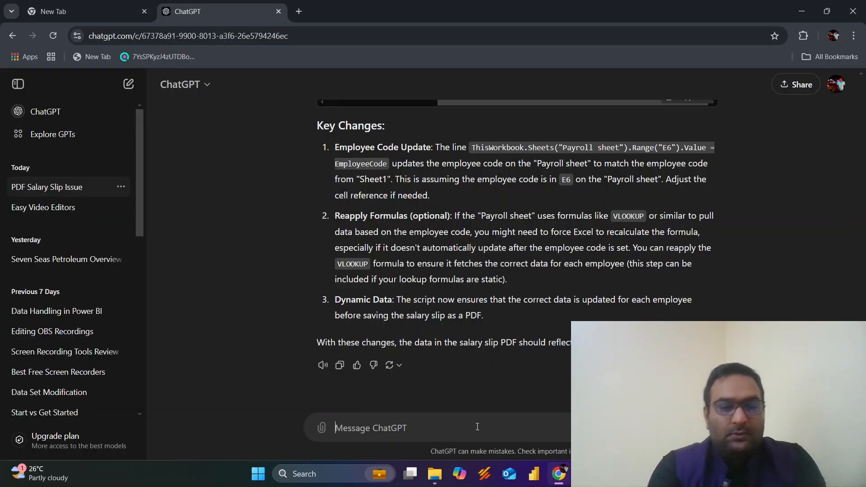
type("Write a ")
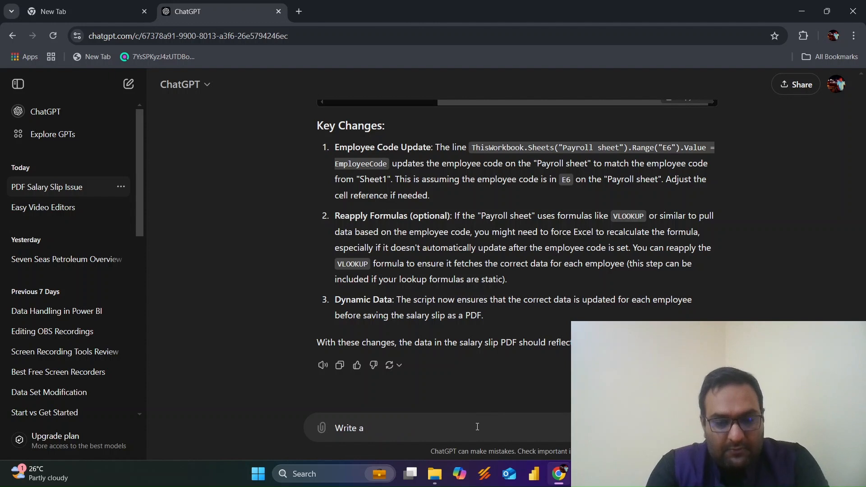
type("VBA ")
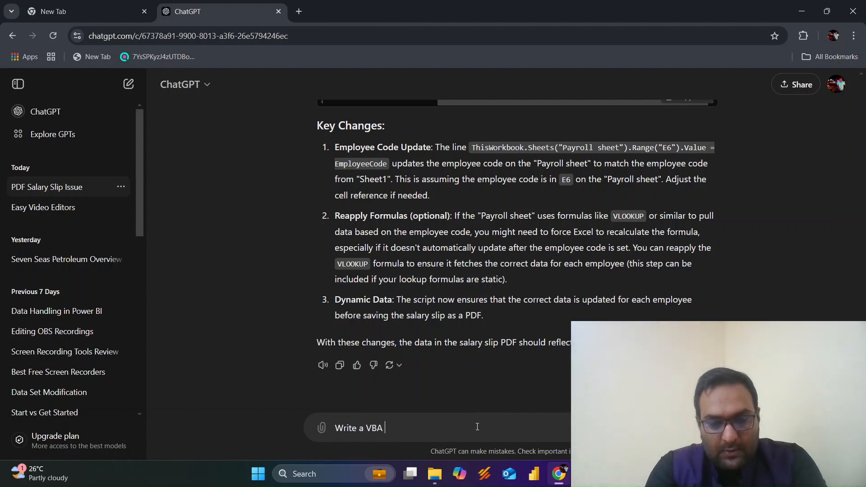
type("Code to conv")
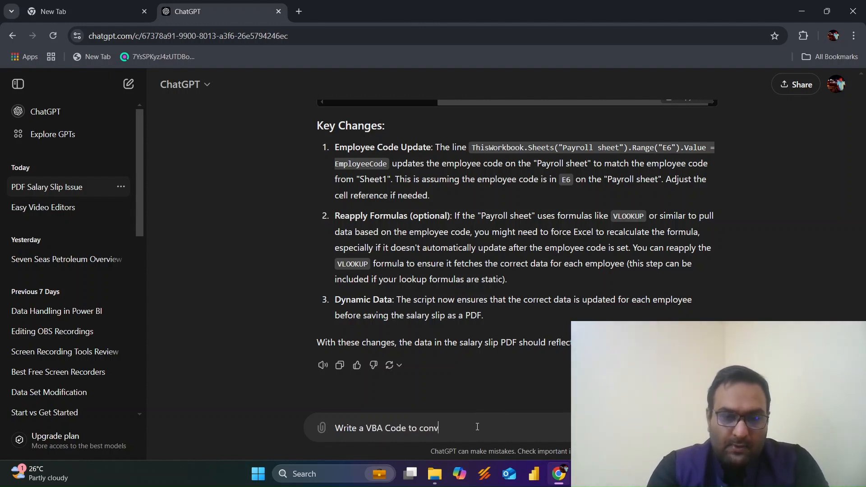
type("ert digits in ")
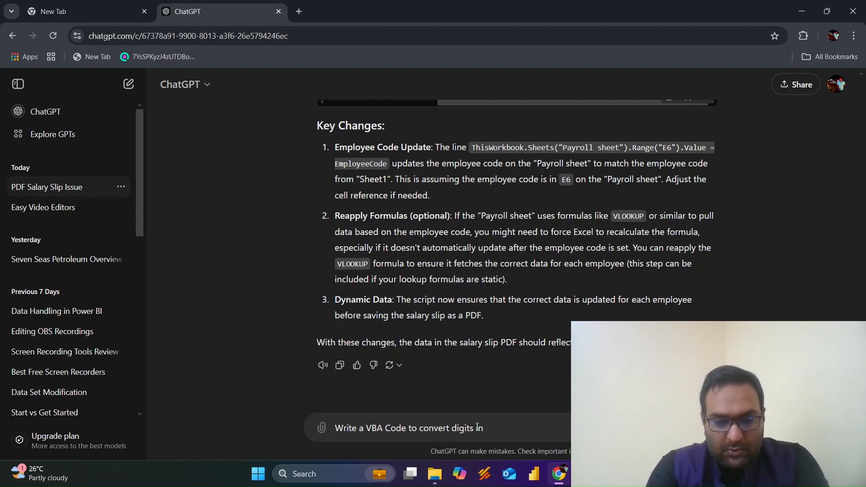
type("words")
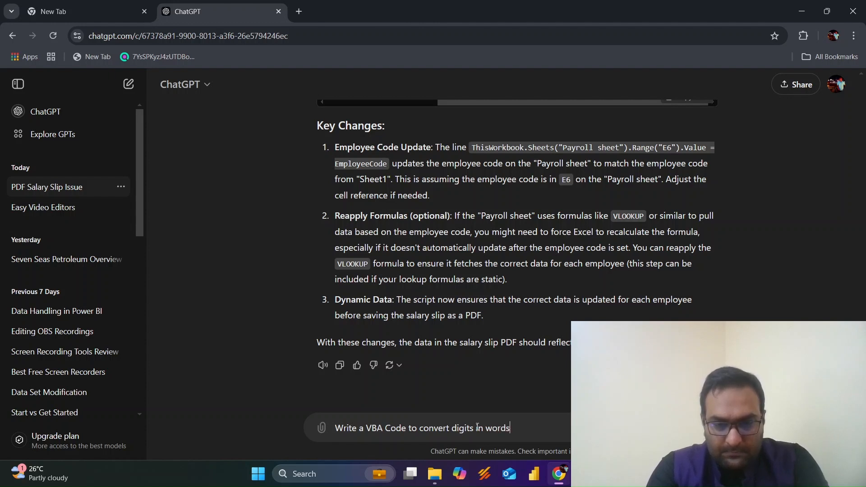
key("Return")
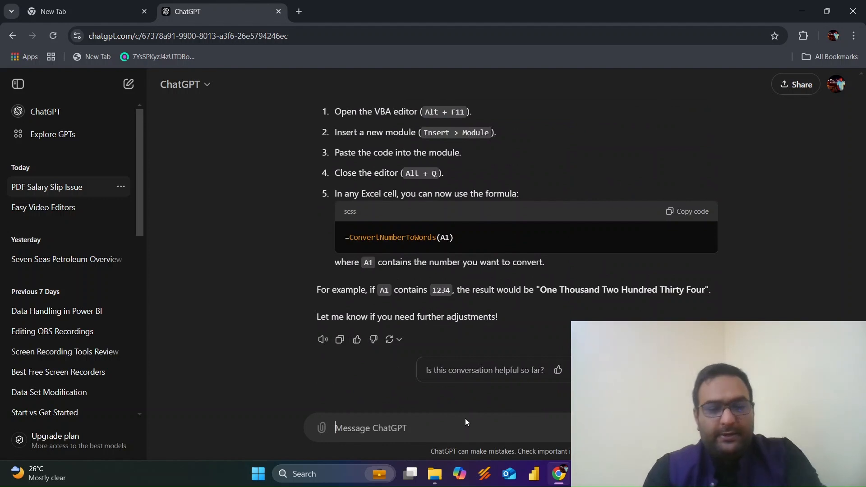
Check the Net Salary (in words) cell in the finished workbook and send ChatGPT the message "No i need spellnumber formulea"
type("No i nee")
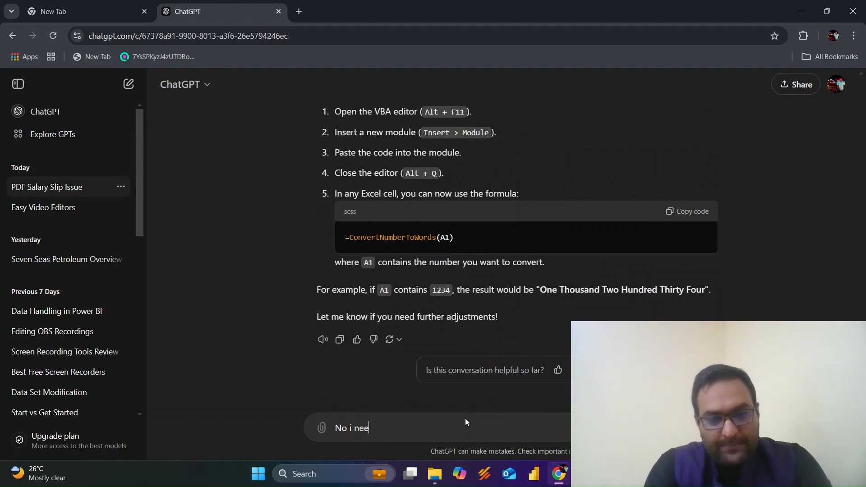
type("d spell")
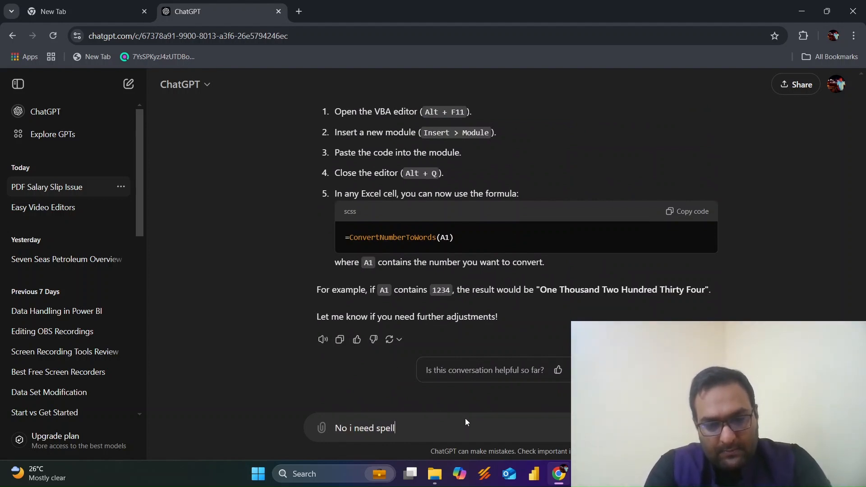
key("alt+Tab")
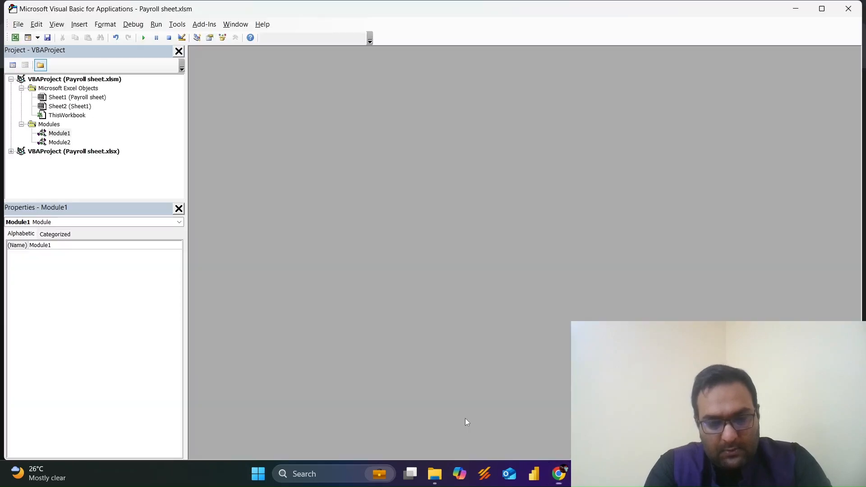
key("alt+Tab")
key("alt+Tab")
scroll(369, 426, "down", 5)
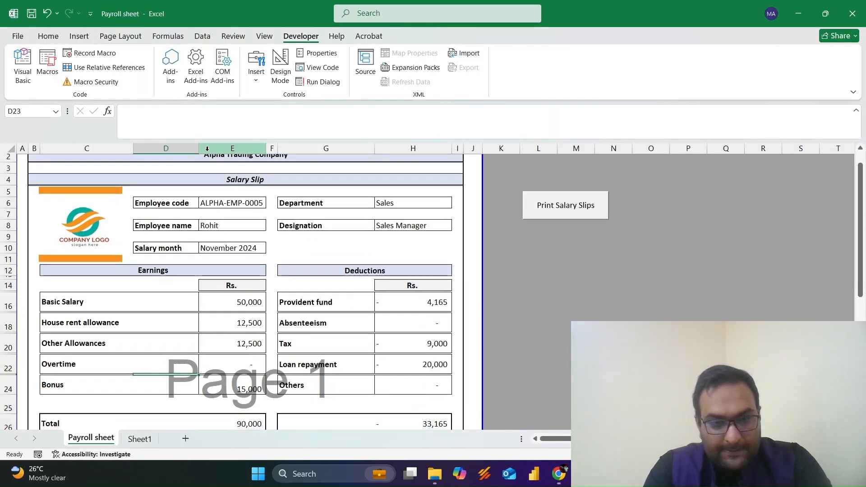
left_click(332, 367)
key("alt+Tab")
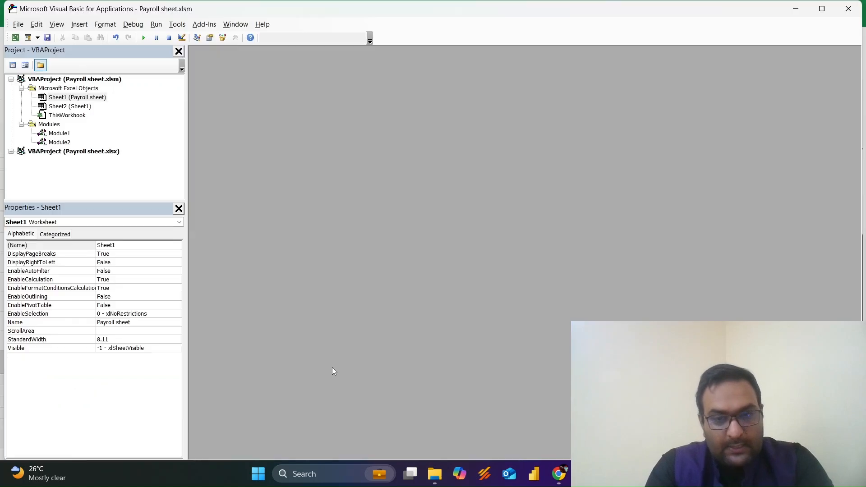
key("alt+Tab")
key("alt+Tab")
type("number fo")
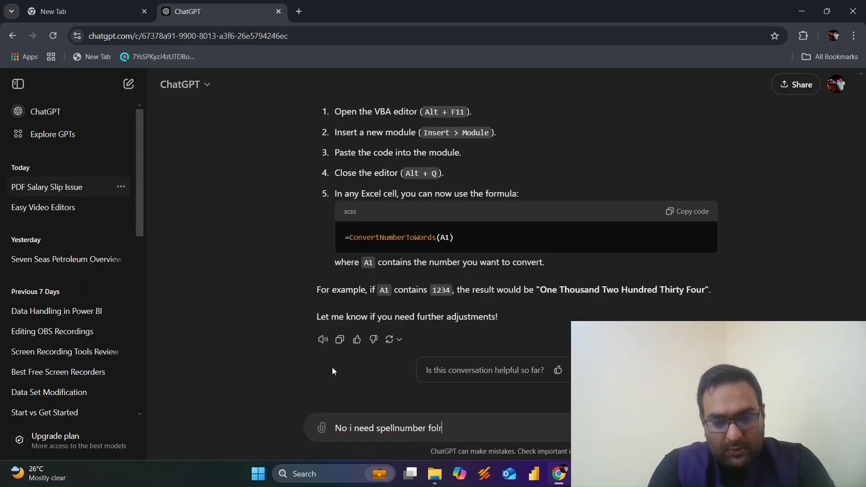
type("rmula")
key("Return")
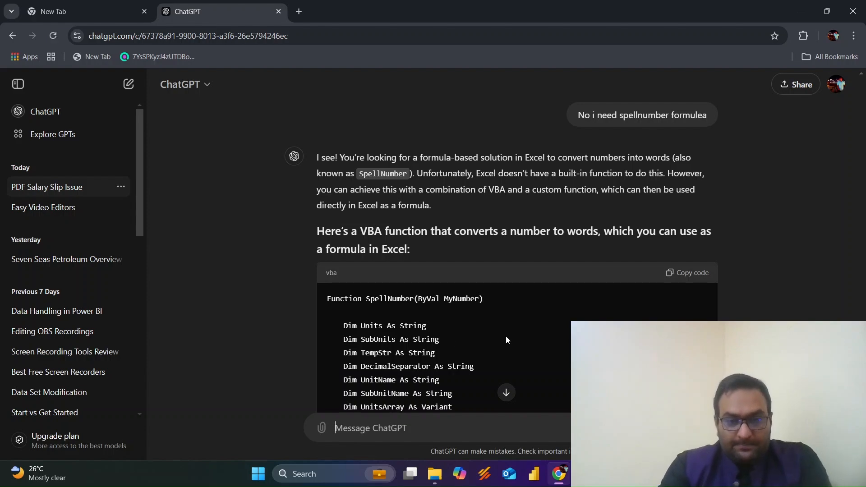
Examine ChatGPT's updated SpellNumber VBA code for converting amounts into Rs and Paisa
scroll(505, 338, "down", 2)
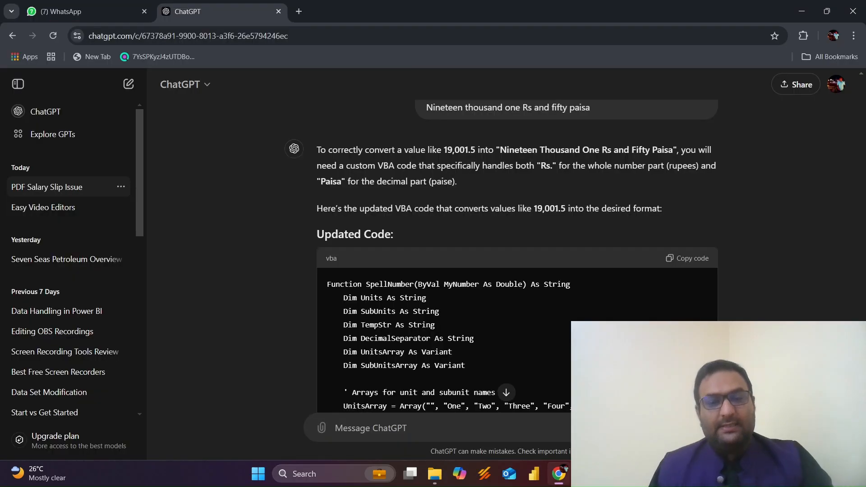
scroll(517, 255, "down", 4)
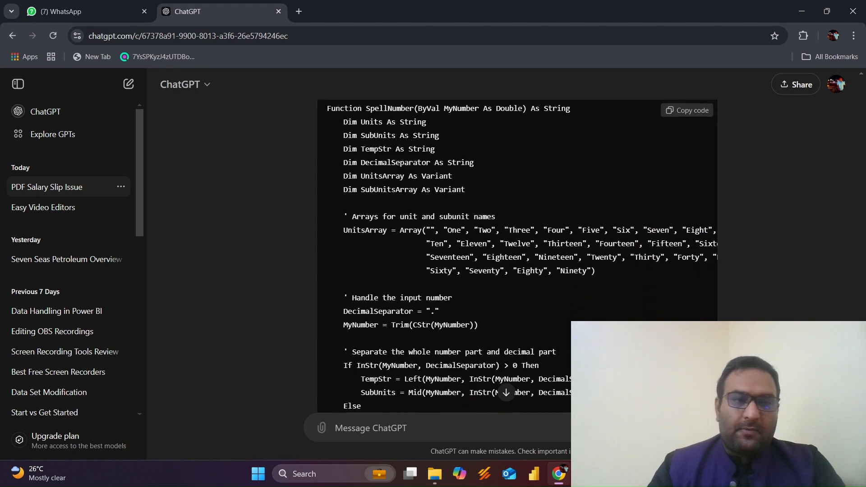
scroll(516, 255, "down", 5)
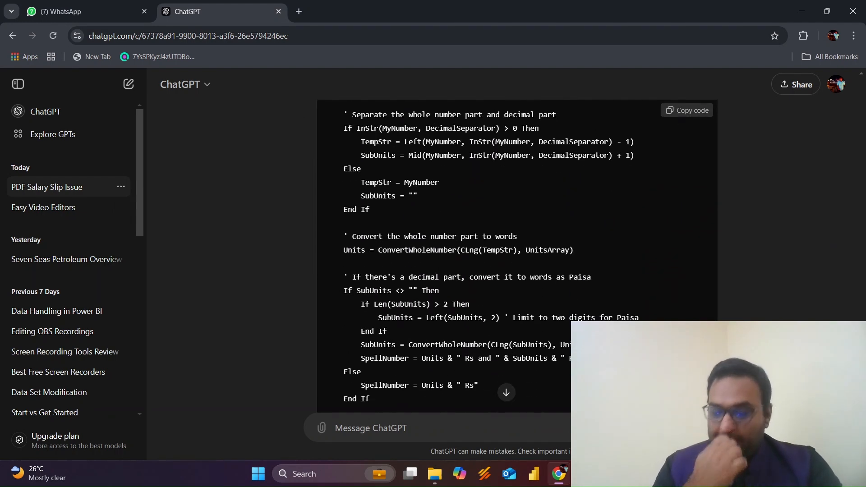
key("alt+Tab")
key("alt+Tab")
key("Escape")
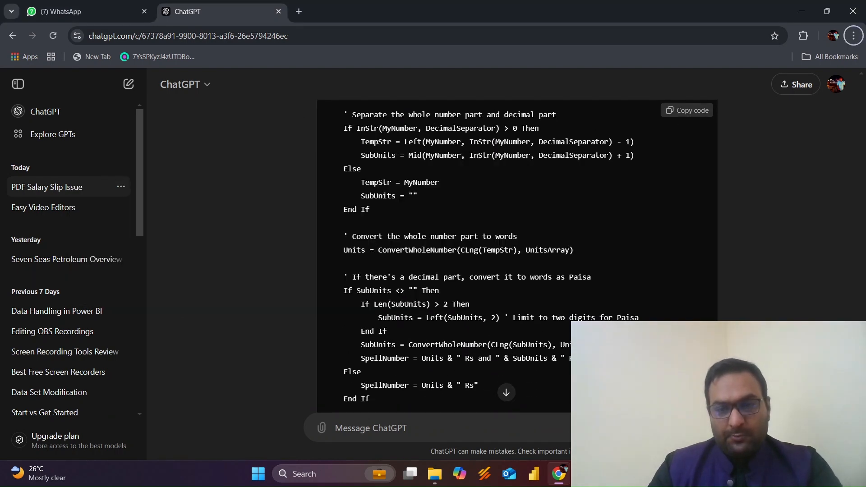
scroll(517, 255, "up", 2)
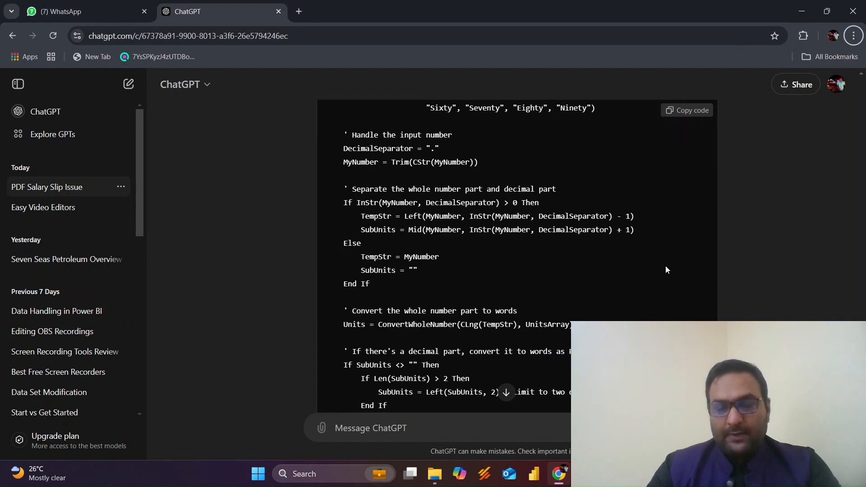
Switch to the Payroll sheet workbook in Excel and open its Visual Basic editor
key("alt+Tab")
key("alt+Tab")
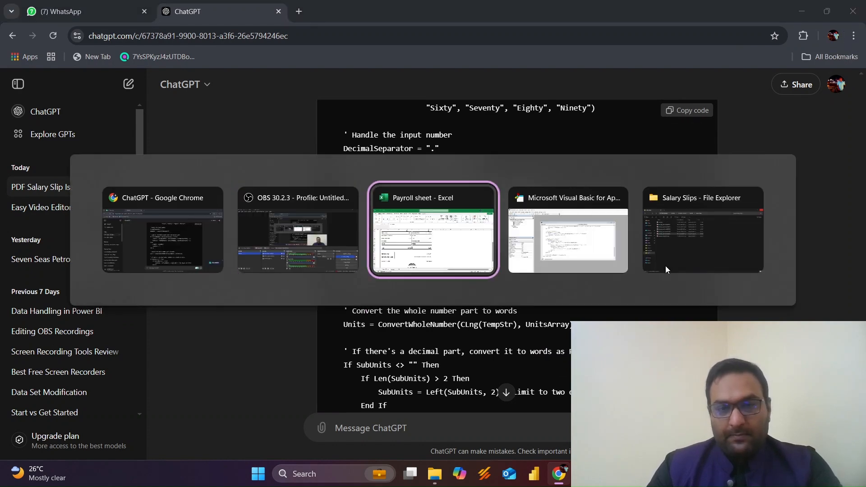
key("Escape")
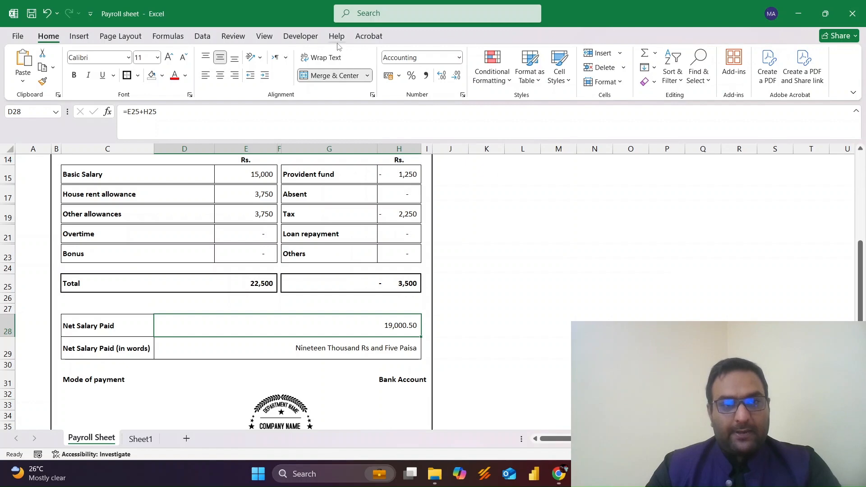
left_click(316, 38)
left_click(25, 76)
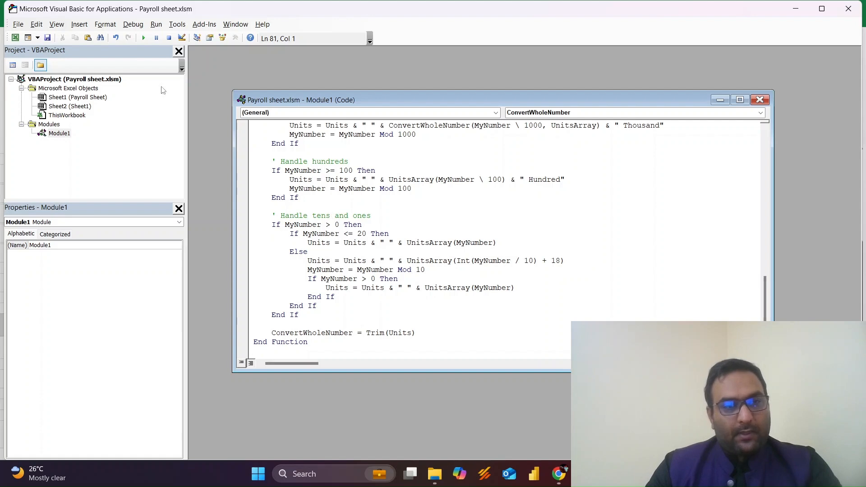
Replace all the code in Module1 with the copied SpellNumber and ConvertWholeNumber functions and close the code window
left_click(79, 24)
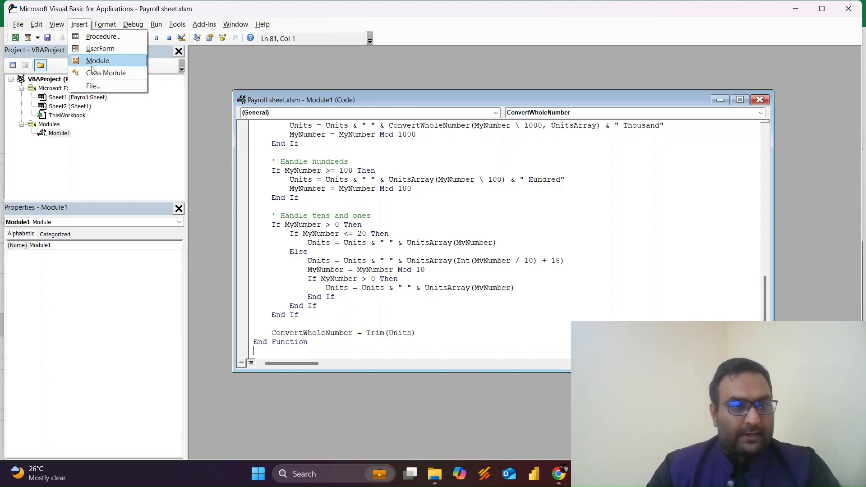
left_click(295, 144)
scroll(296, 146, "up", 15)
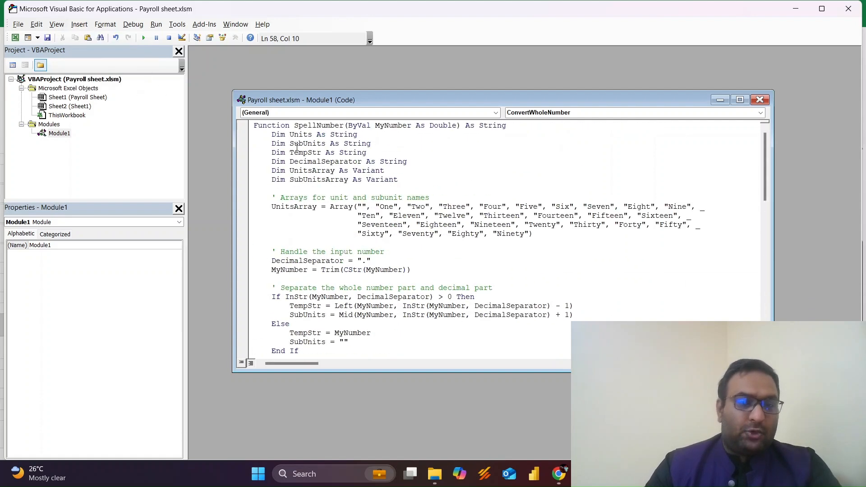
key("ctrl+a")
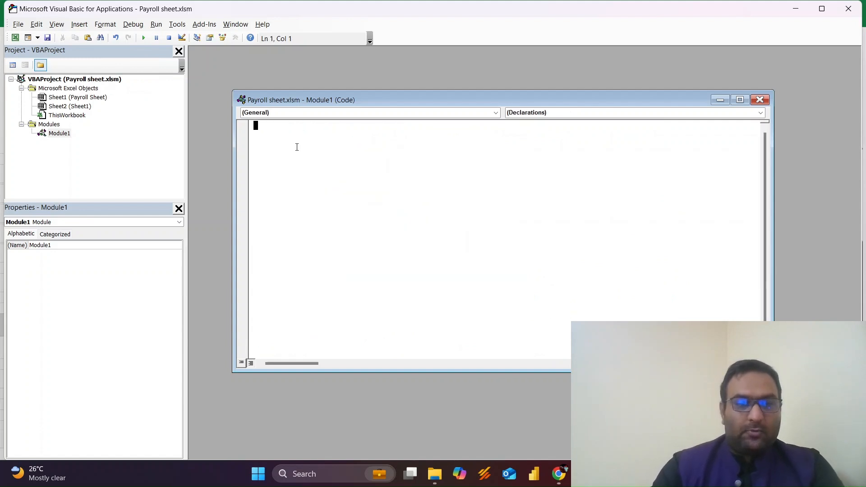
key("Delete")
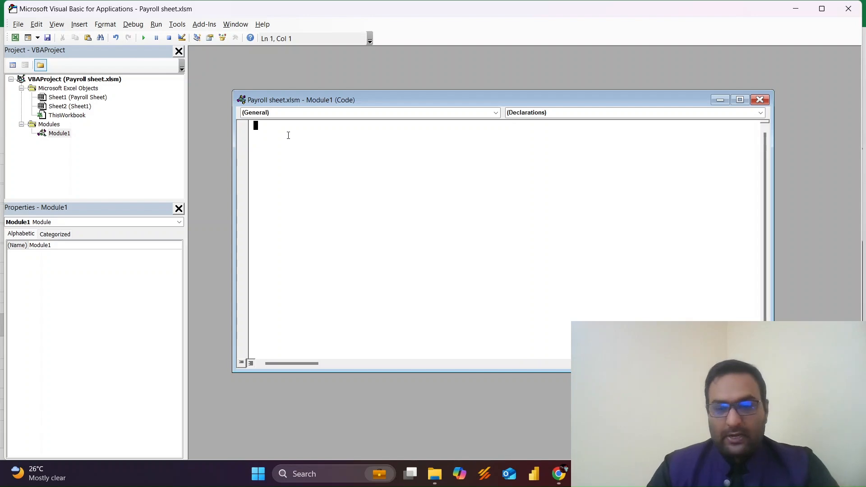
key("ctrl+v")
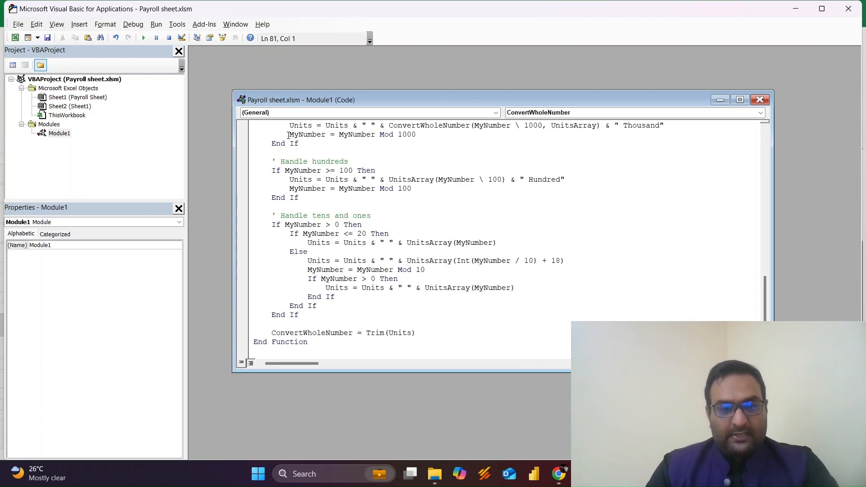
scroll(288, 135, "up", 19)
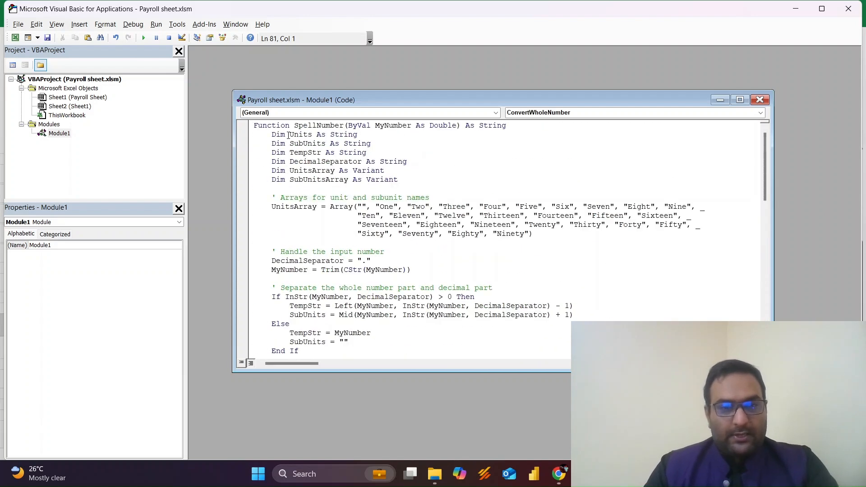
left_click(760, 100)
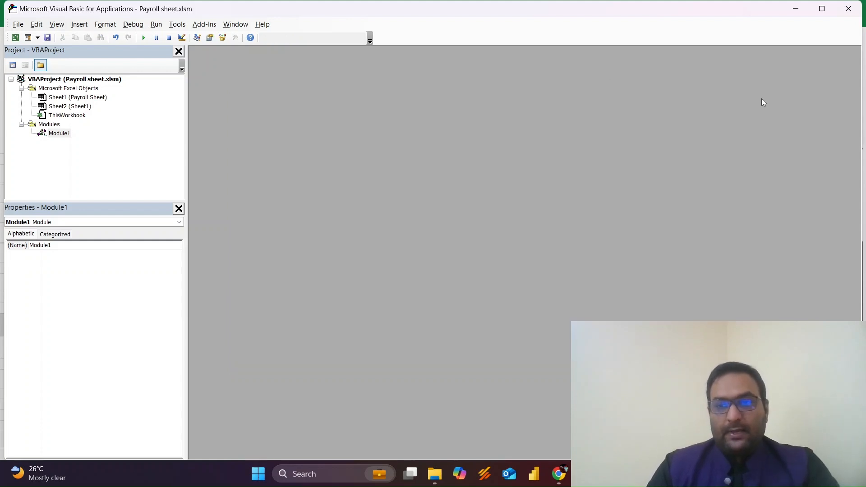
Return to the payroll slip, select the first employee's code and check Net Salary Paid in figures and in words
left_click(15, 37)
scroll(209, 314, "up", 4)
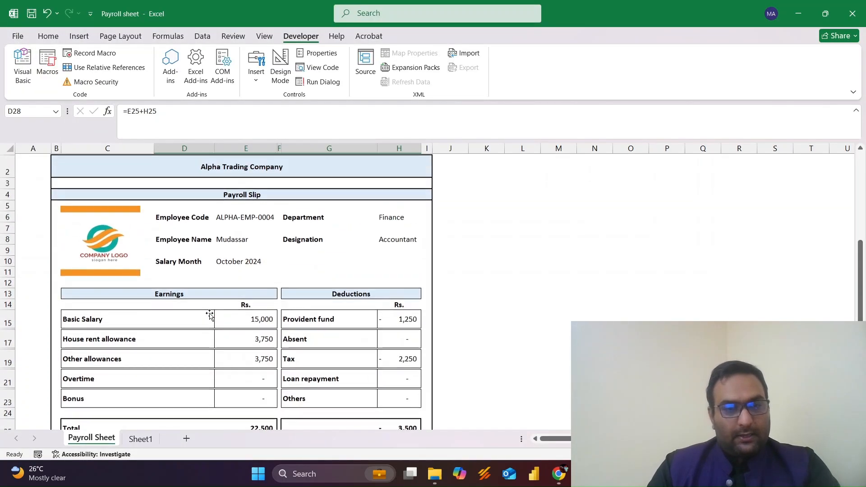
left_click(273, 216)
left_click(282, 216)
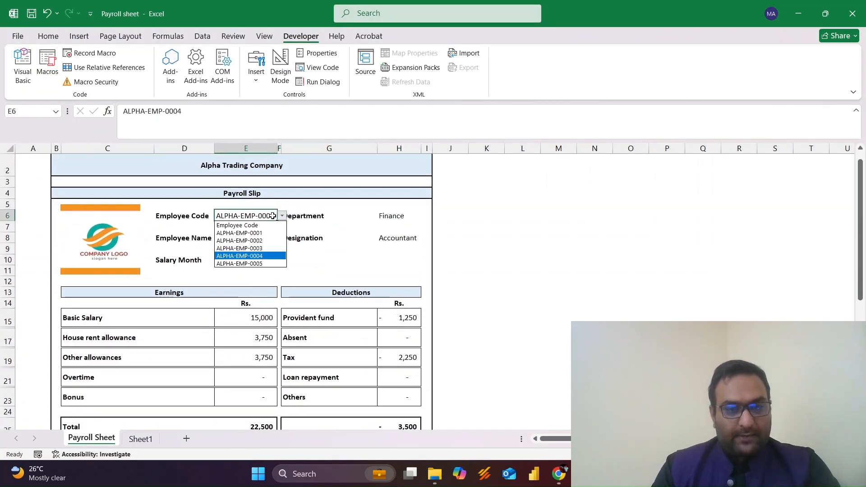
left_click(239, 232)
scroll(289, 268, "down", 5)
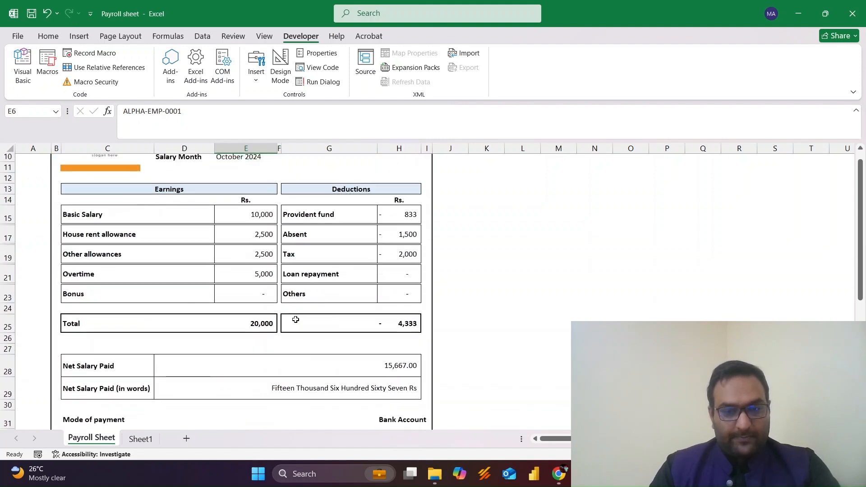
left_click(361, 302)
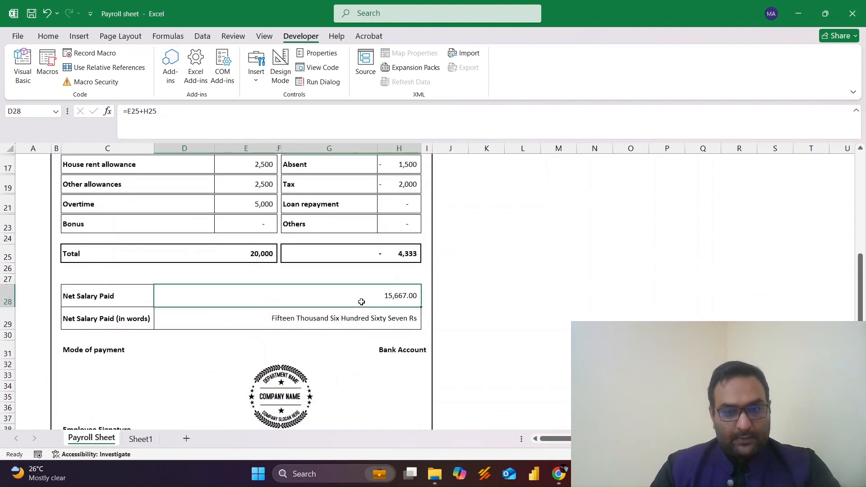
left_click(355, 332)
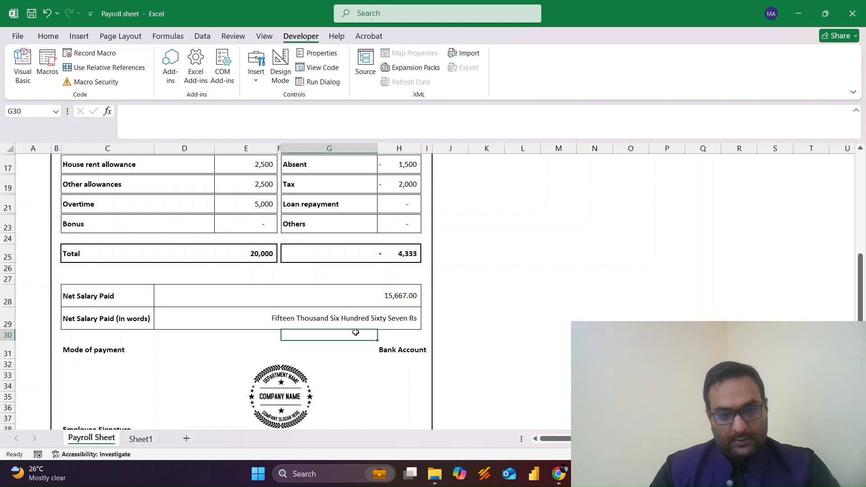
Review the payroll slip and narrow column A to reduce the blank margin beside the slip
scroll(355, 332, "up", 3)
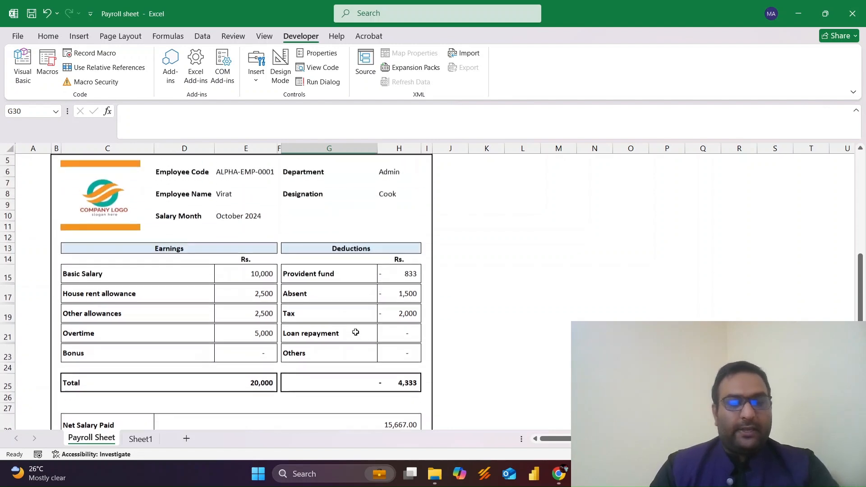
scroll(355, 332, "down", 3)
scroll(355, 332, "up", 4)
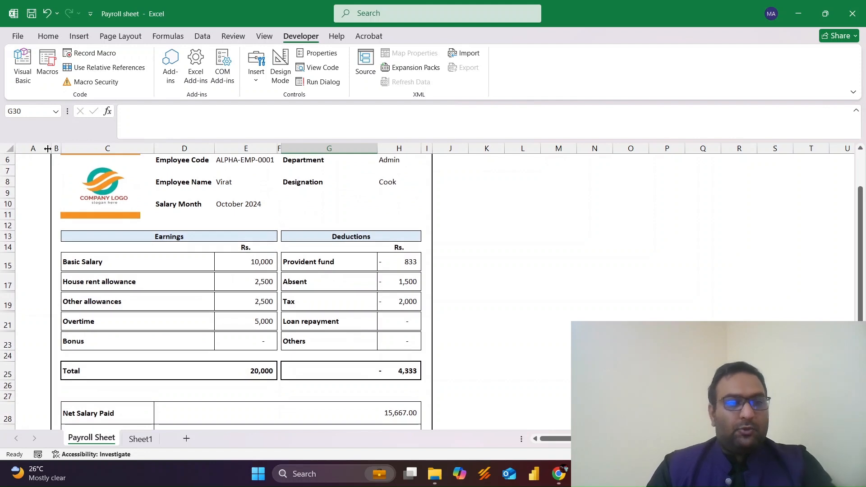
left_click_drag(47, 148, 23, 148)
scroll(261, 263, "up", 2)
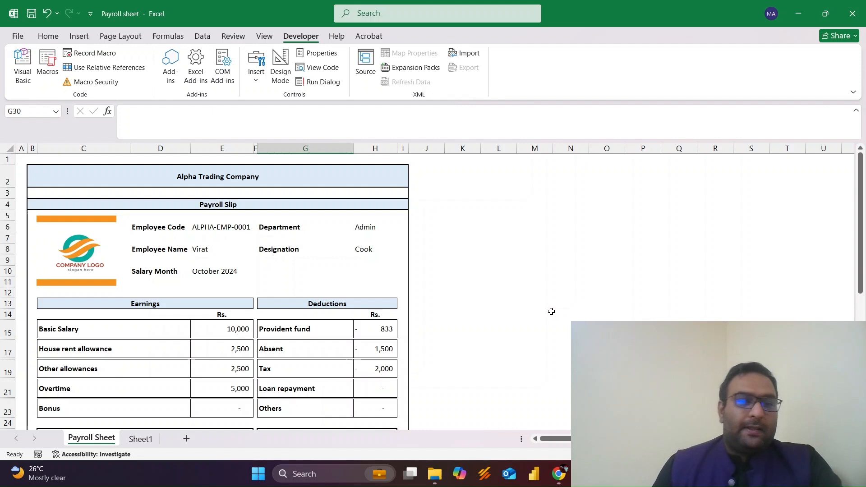
Test the Employee Code list by selecting the second employee and returning to the first, and check the slip down to the net salary
left_click(239, 221)
left_click(239, 227)
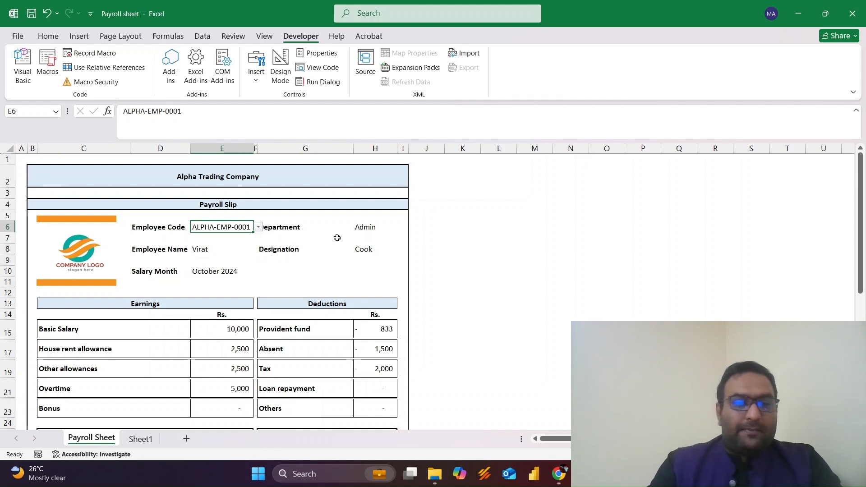
left_click(258, 227)
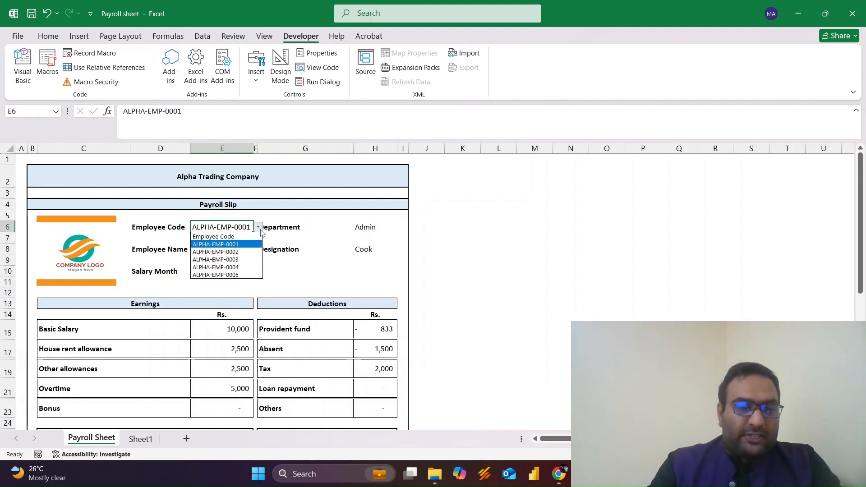
left_click(244, 253)
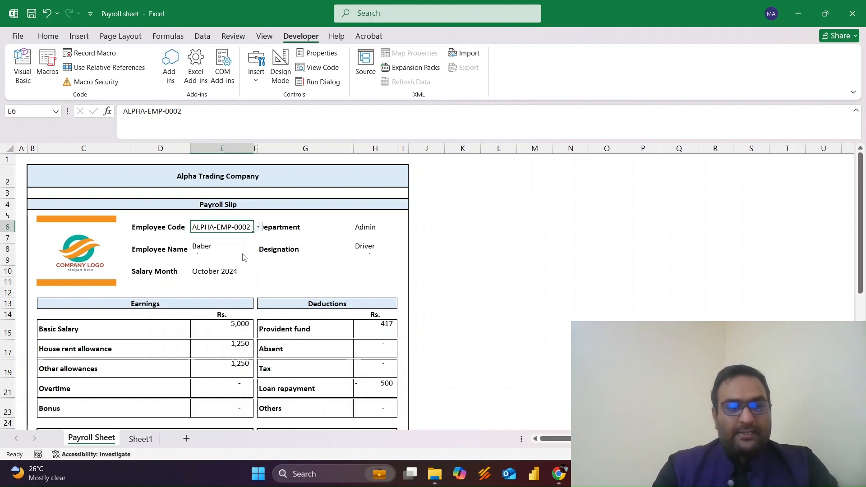
left_click(259, 228)
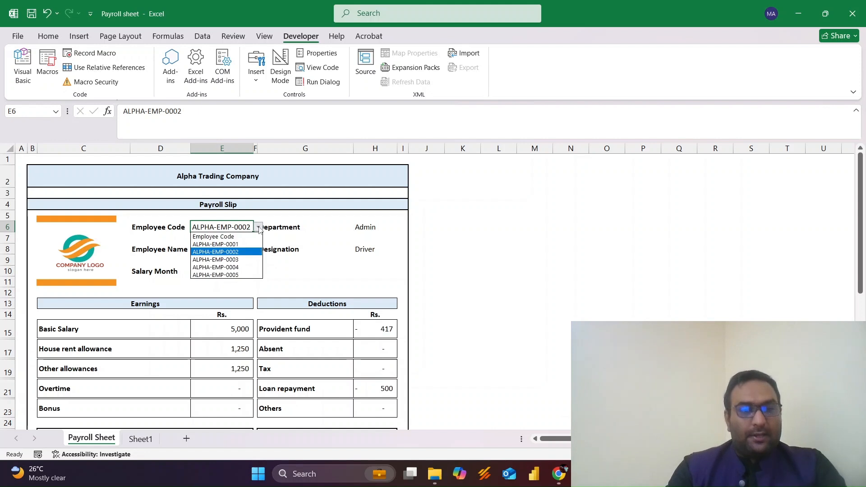
left_click(233, 244)
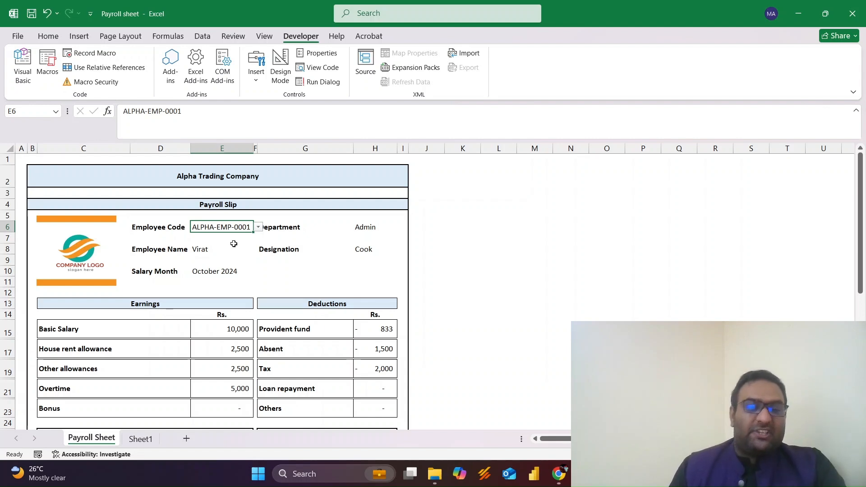
scroll(234, 243, "down", 5)
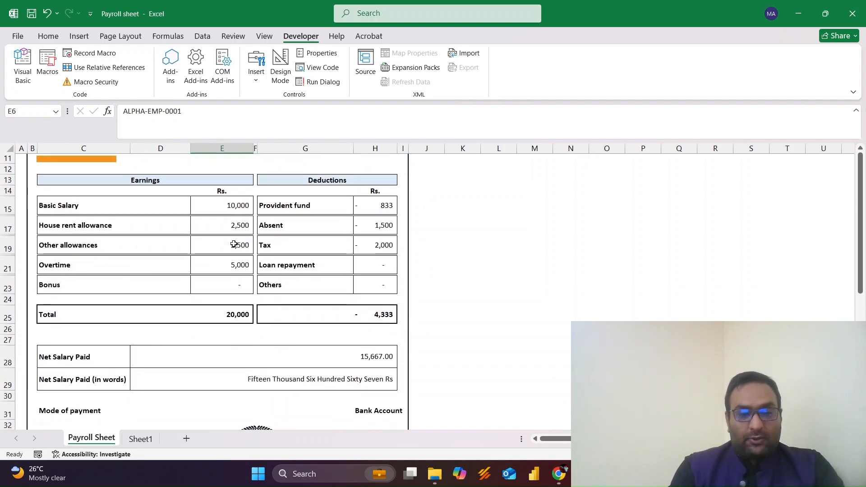
scroll(234, 243, "up", 5)
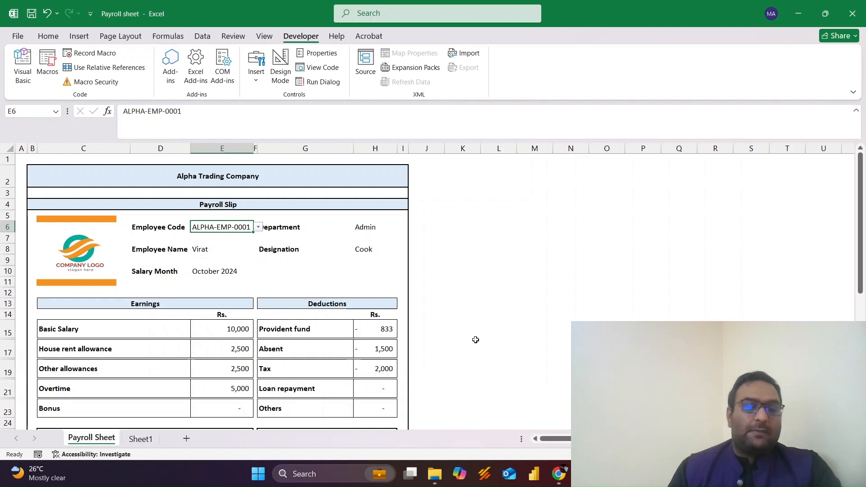
Switch to ChatGPT, look back through the PDF Salary Slip Issue chat to its opening prompt, and return to the Payroll sheet workbook
key("alt+Tab")
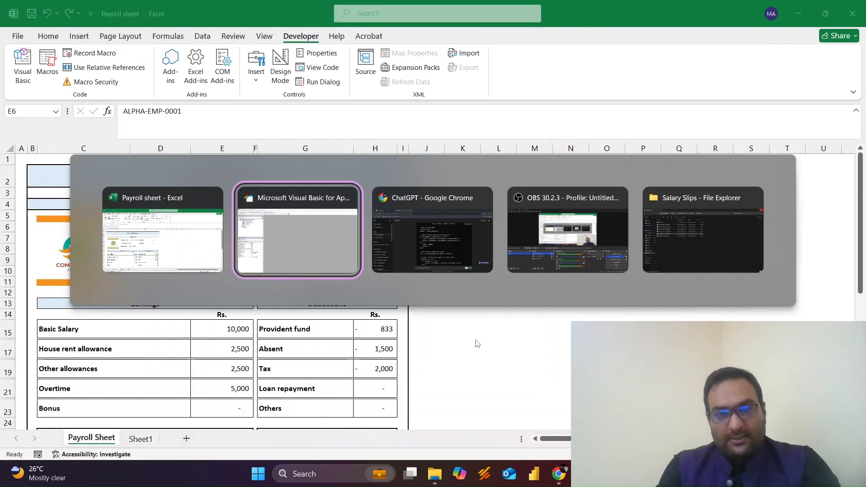
key("alt+Tab")
scroll(507, 303, "up", 2)
scroll(507, 303, "down", 14)
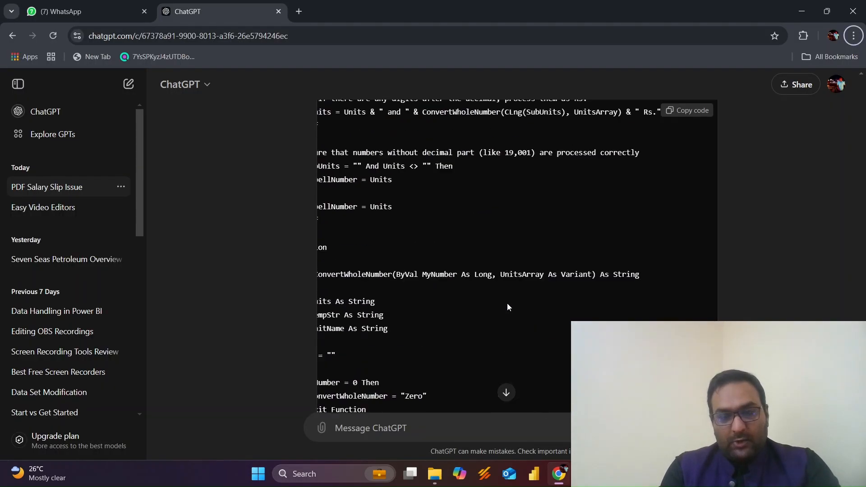
scroll(507, 303, "up", 20)
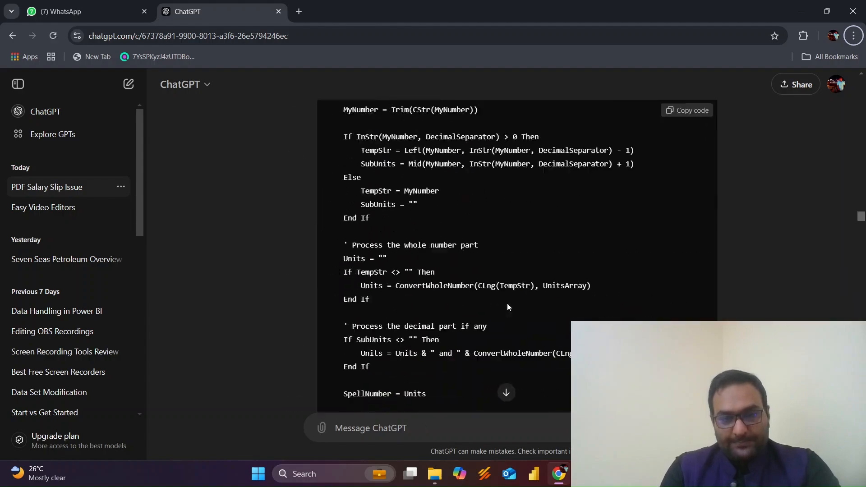
scroll(508, 304, "up", 20)
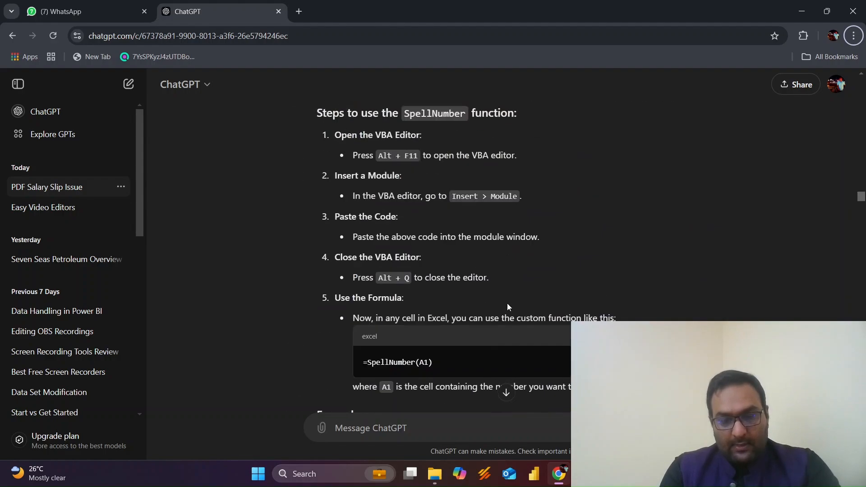
scroll(507, 307, "up", 15)
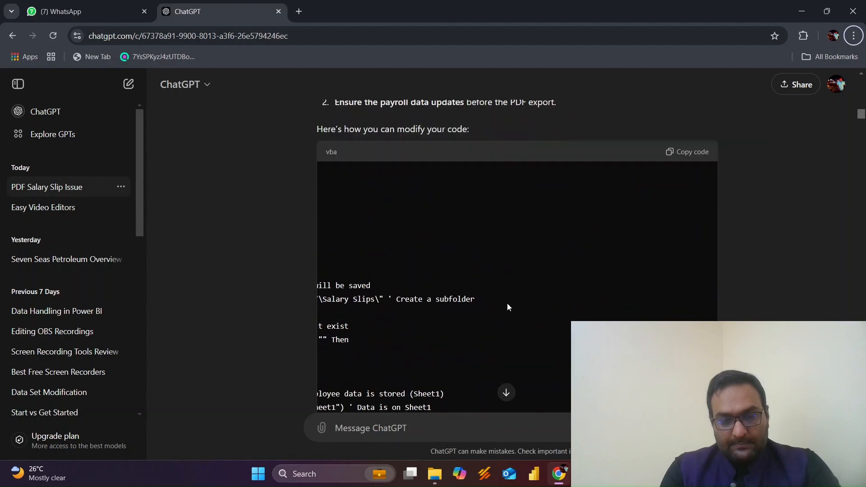
scroll(506, 306, "down", 2)
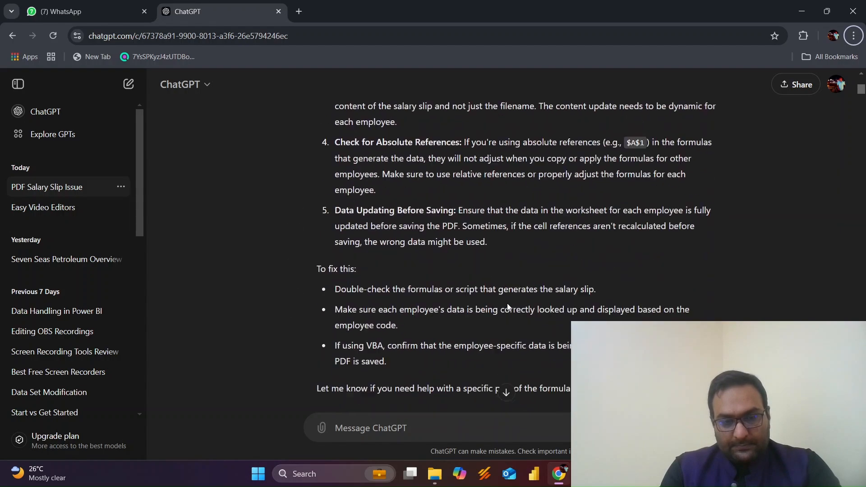
scroll(507, 306, "up", 8)
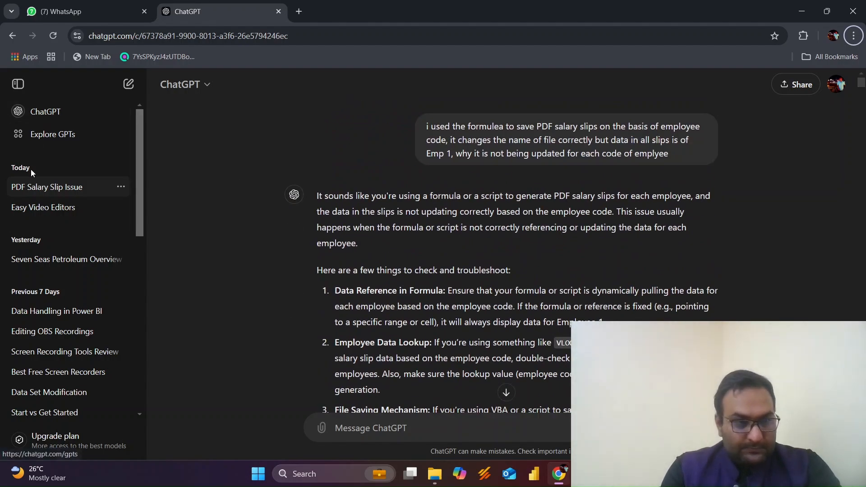
left_click(38, 214)
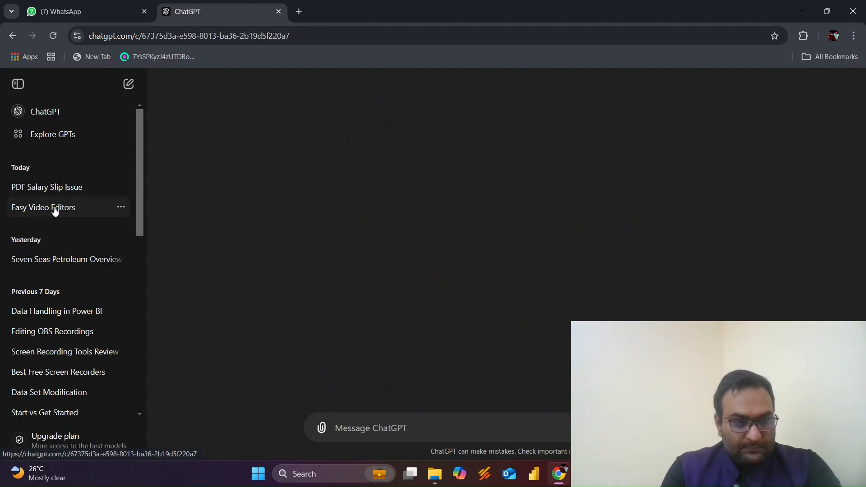
left_click(69, 194)
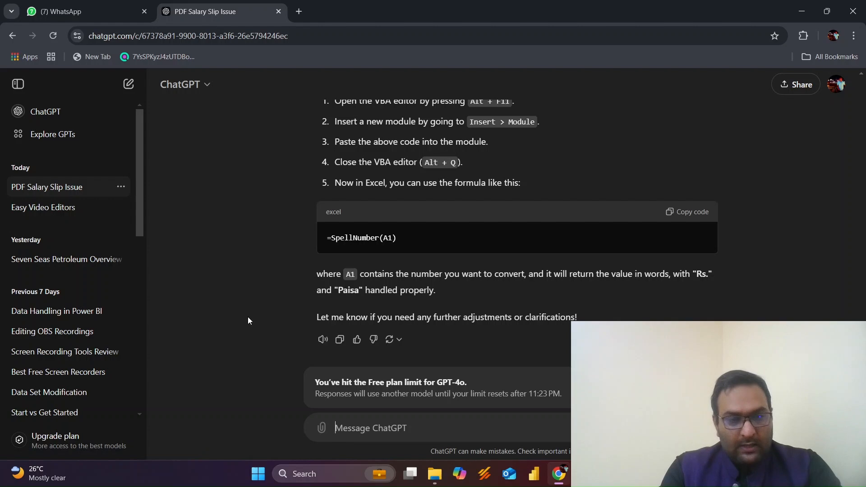
key("alt+Tab")
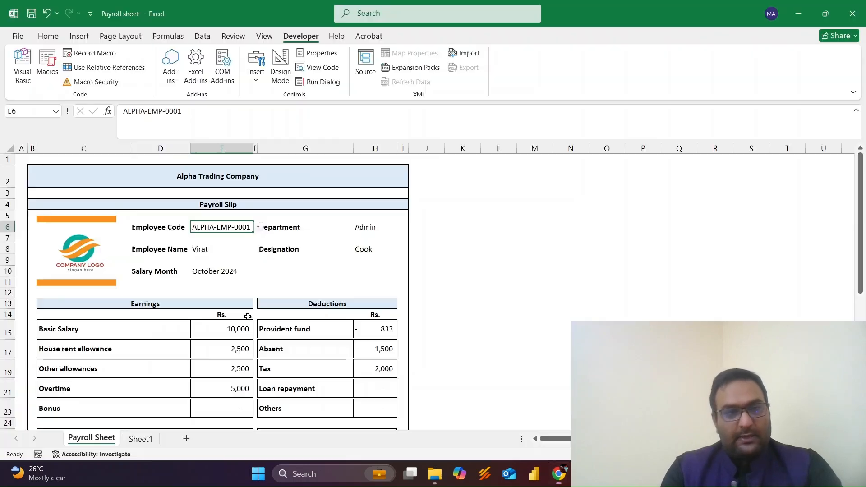
key("alt+Tab")
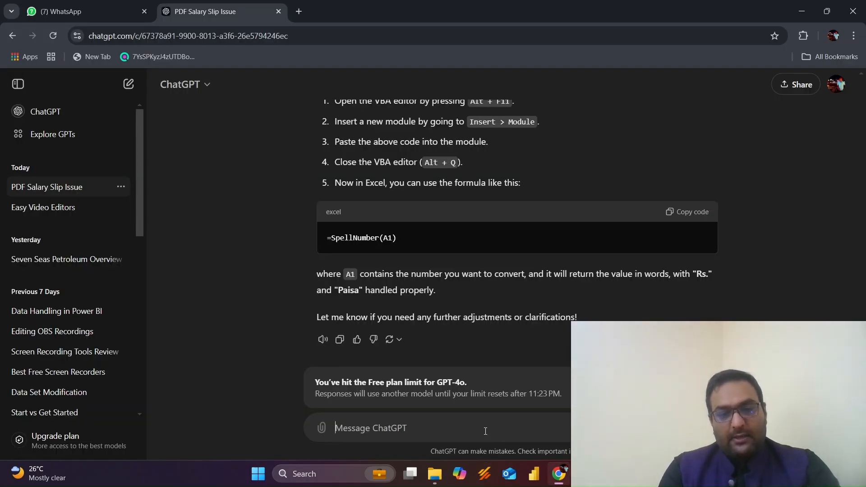
type("wR")
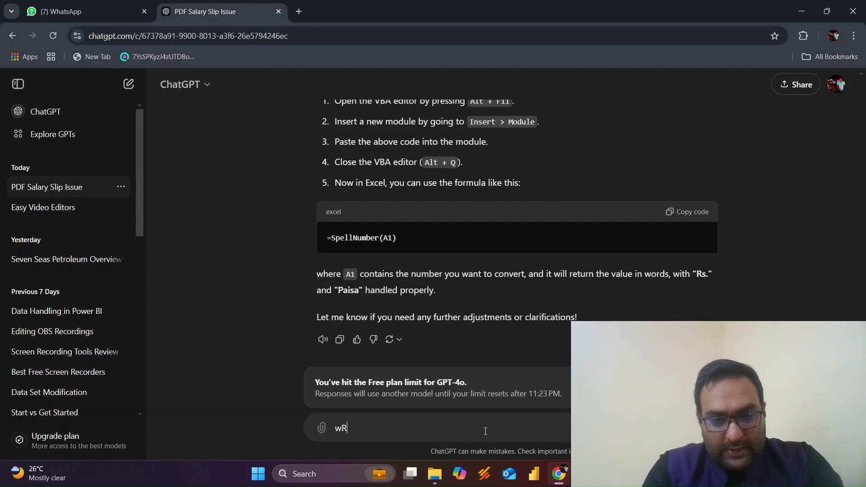
type("ITE")
key("BackSpace")
key("BackSpace")
key("BackSpace")
key("BackSpace")
key("BackSpace")
key("BackSpace")
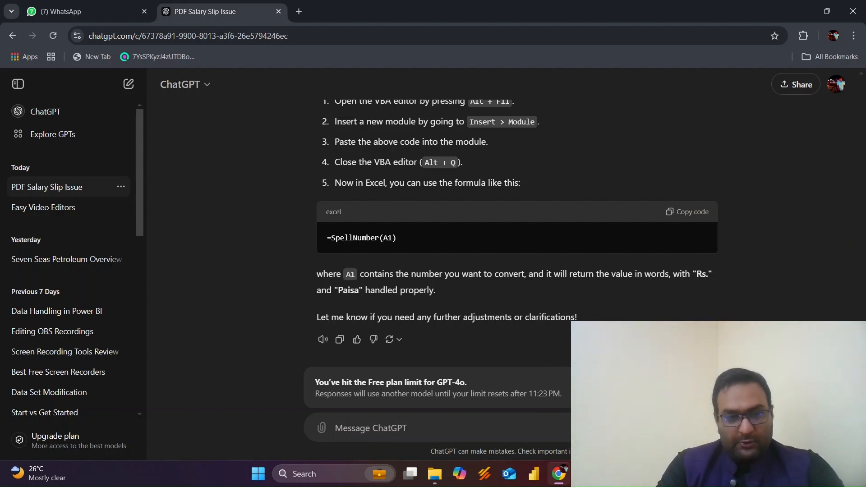
Look back through the VBA code and usage answers in the PDF Salary Slip Issue chat and return to the Payroll sheet workbook
left_click(715, 387)
scroll(343, 243, "up", 4)
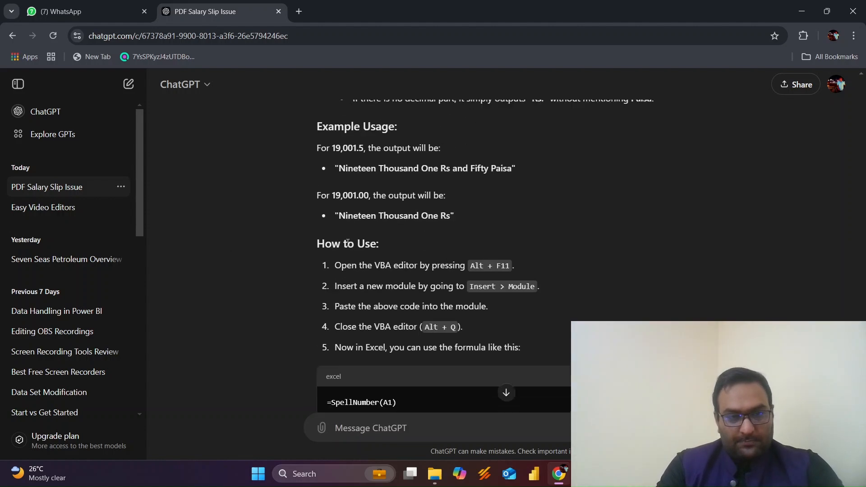
scroll(347, 242, "down", 20)
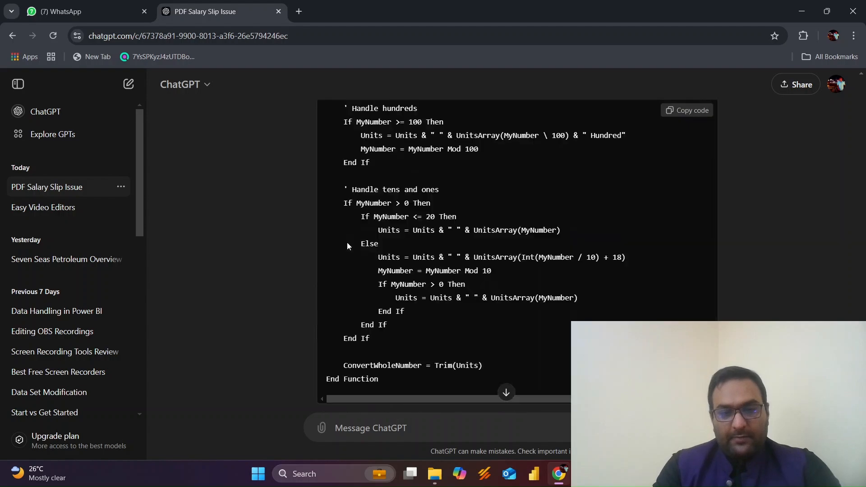
scroll(348, 243, "down", 5)
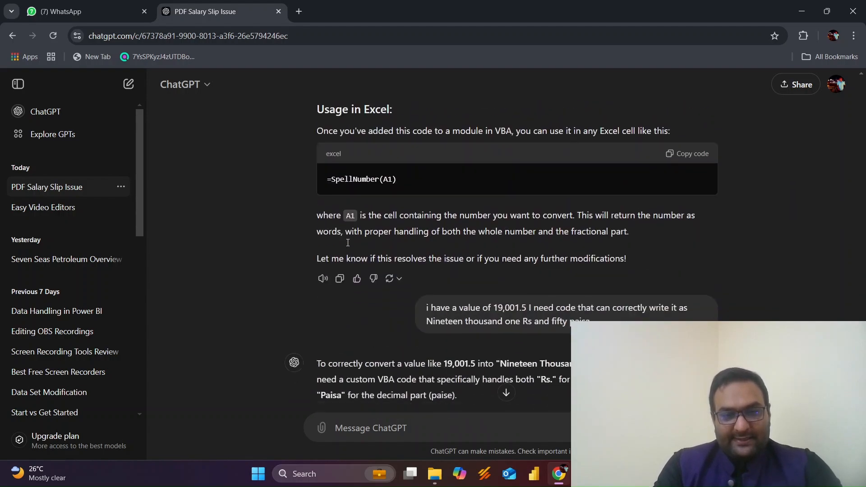
scroll(347, 243, "up", 10)
key("alt+Tab")
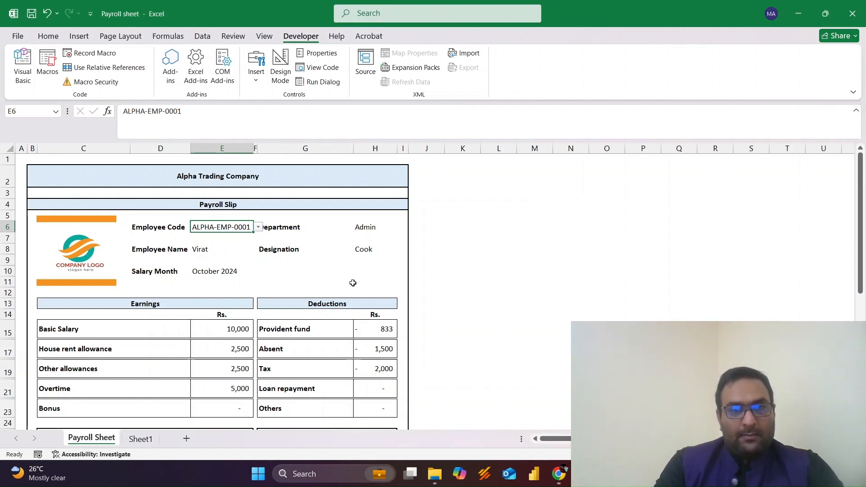
Switch to File Explorer, go up to the Payroll folder and try to open its macro-enabled Payroll sheet workbook
key("alt+Tab")
key("alt+Tab")
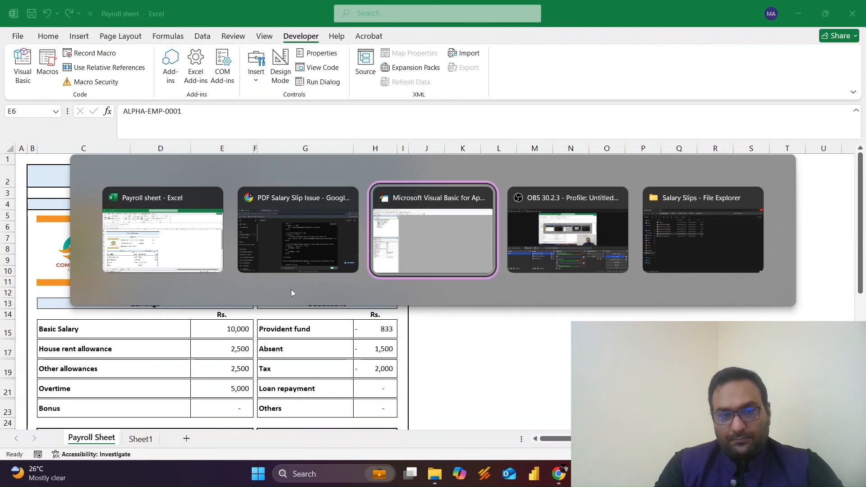
key("alt+Tab")
key("alt+Tab")
key("alt+Tab")
key("alt+Tab")
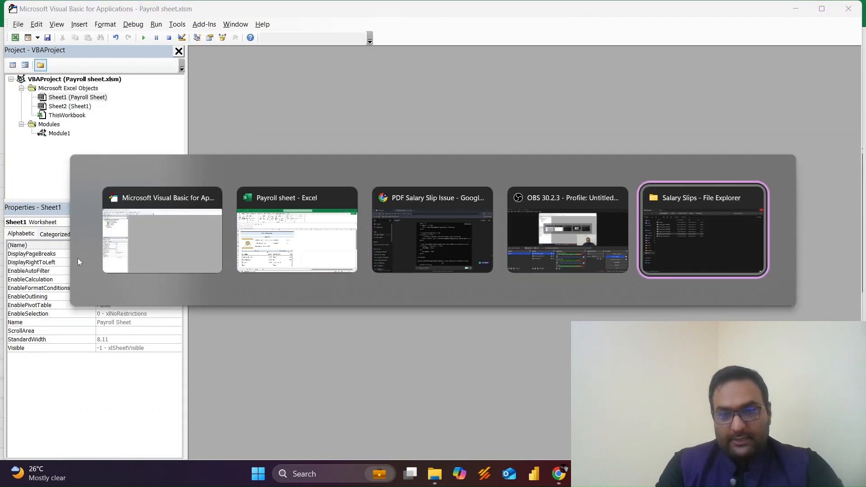
key("alt+Up")
key("Down")
key("Down")
key("Down")
key("Down")
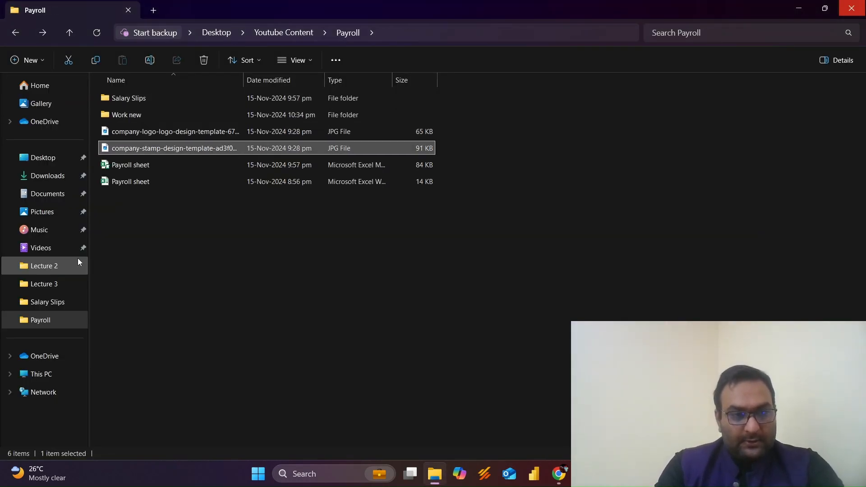
key("Return")
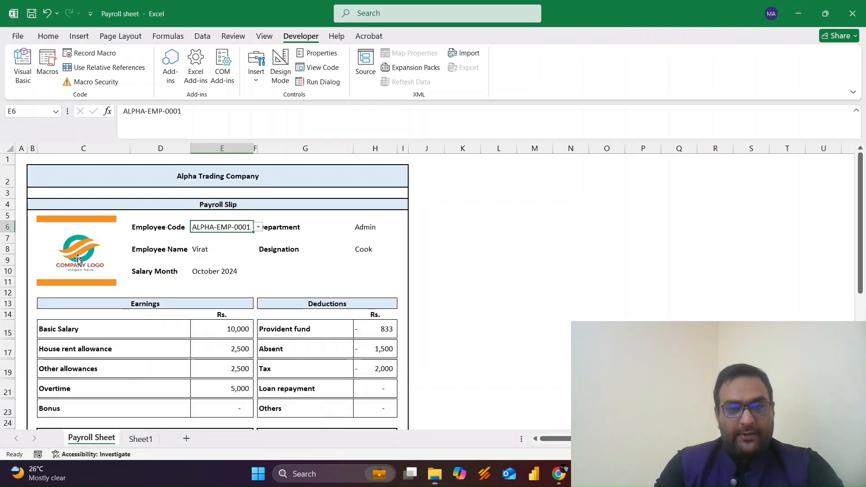
left_click(466, 201)
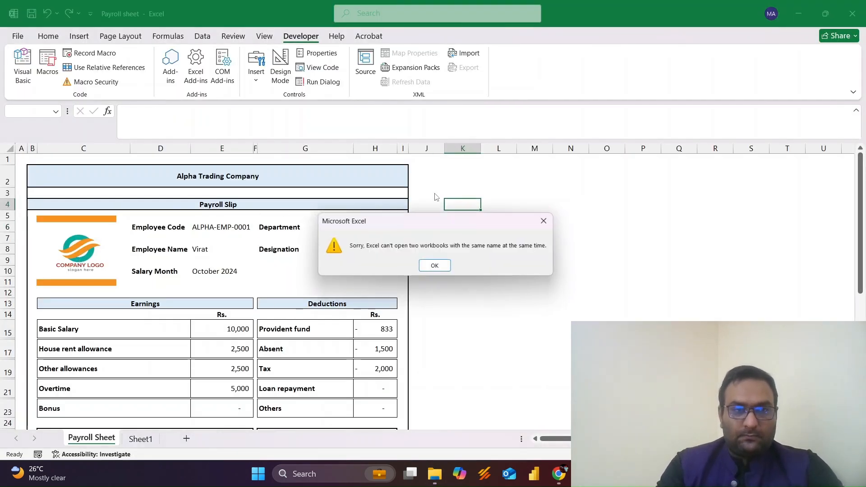
key("Return")
Back in File Explorer, rename the macro-enabled Payroll sheet file in the Payroll folder as Payroll sheet2
key("alt+Tab")
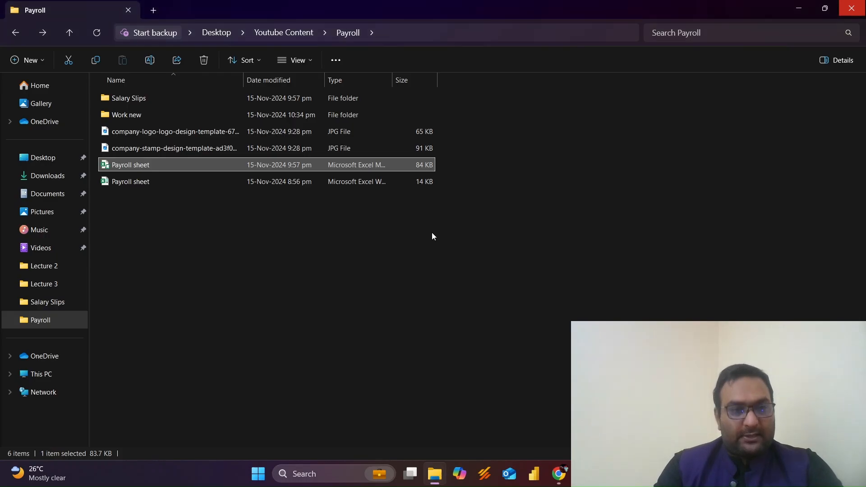
key("F2")
key("Right")
type("2")
key("Return")
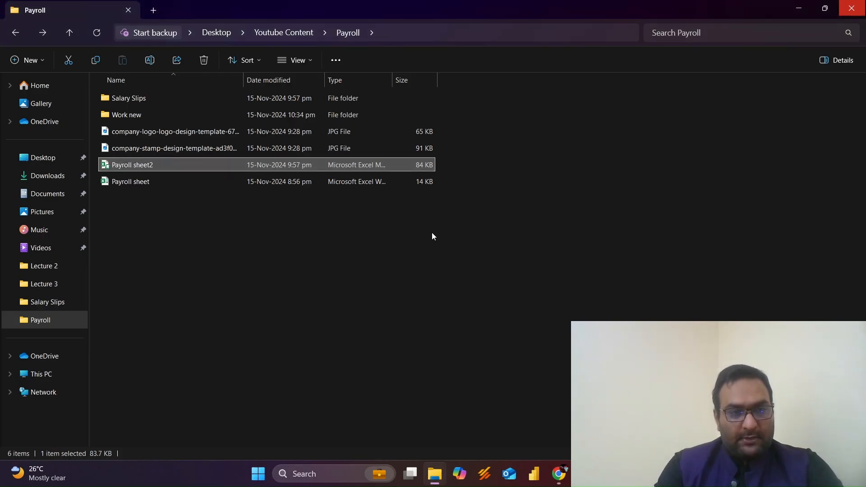
Open the Payroll sheet2 workbook with macros enabled
key("Return")
left_click(460, 216)
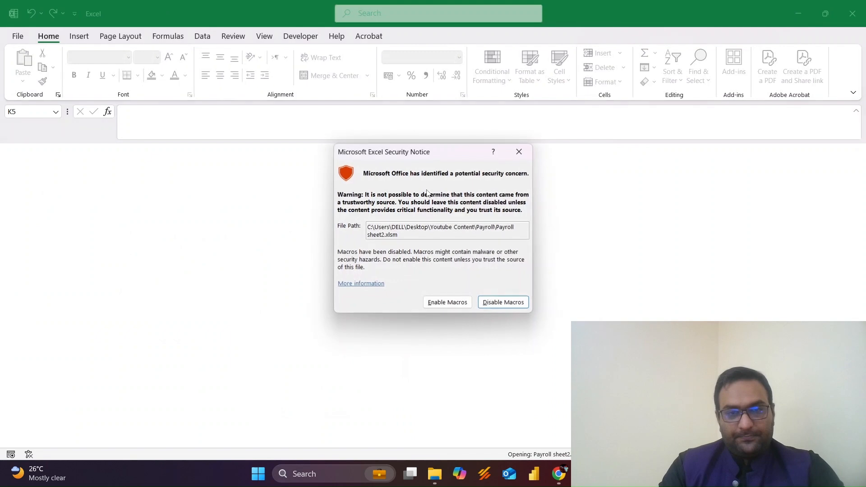
left_click(465, 303)
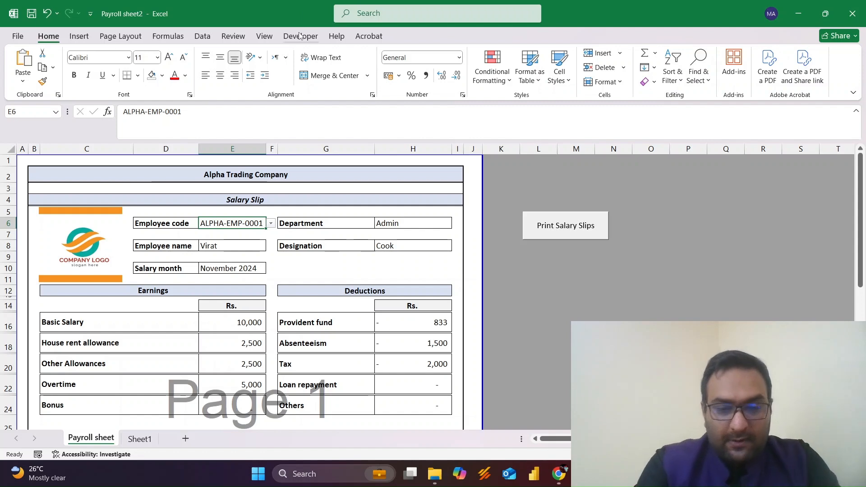
Open the Visual Basic editor and display the code of Module2 in the Payroll sheet2.xlsm project
key("alt")
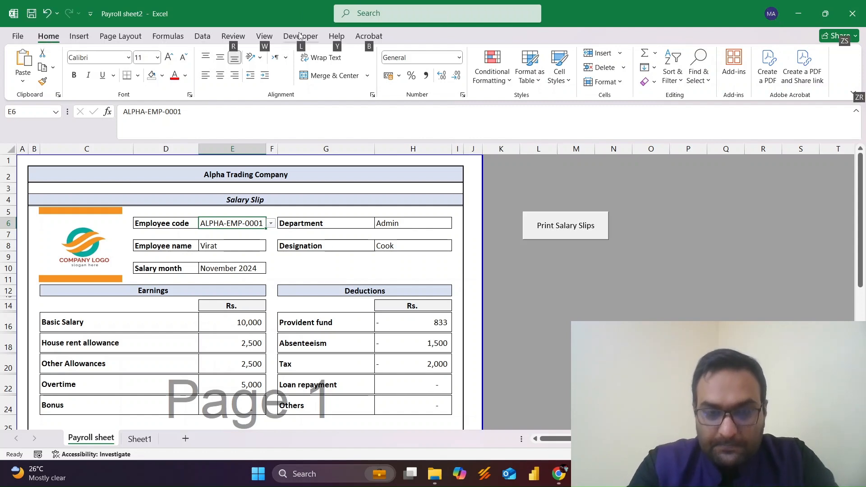
key("alt+F11")
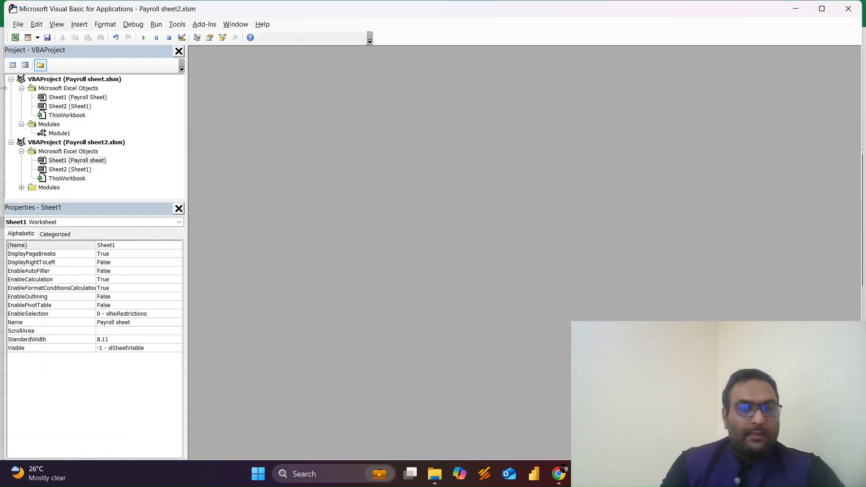
left_click(84, 171)
double_click(84, 170)
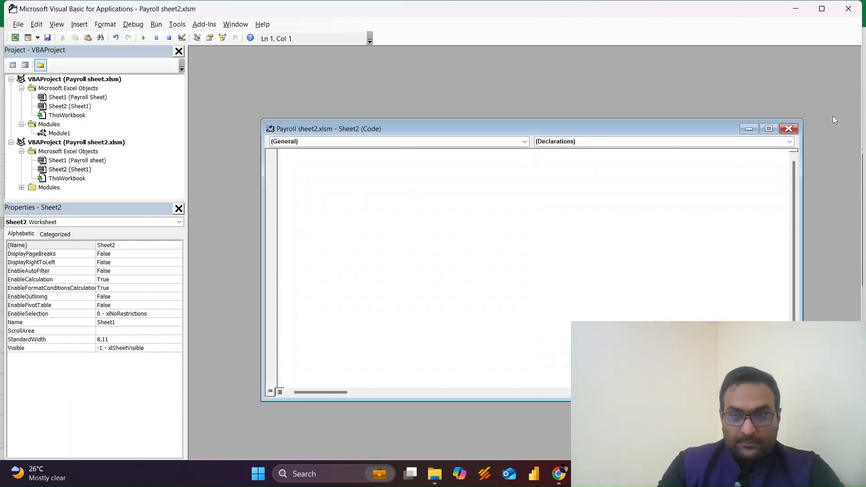
left_click(788, 129)
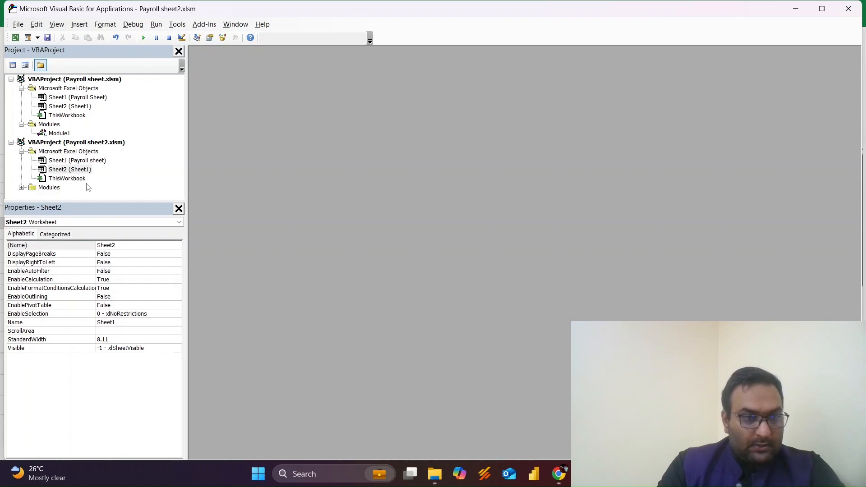
left_click(22, 187)
left_click(66, 190)
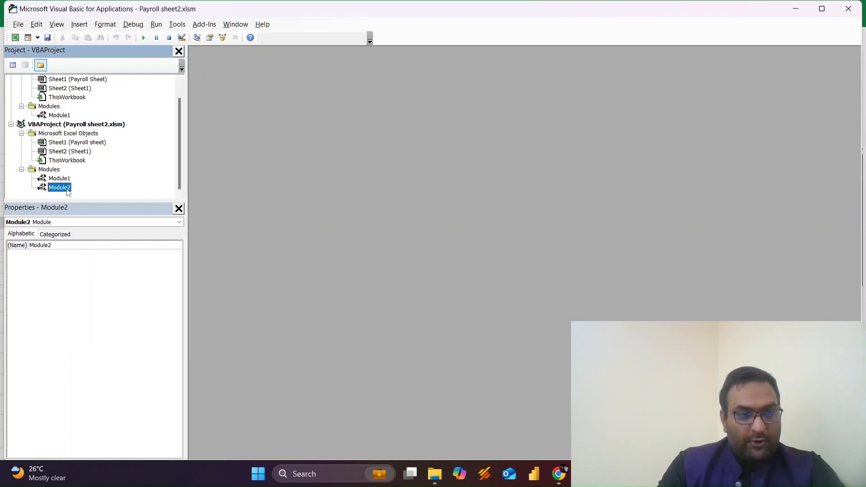
double_click(63, 188)
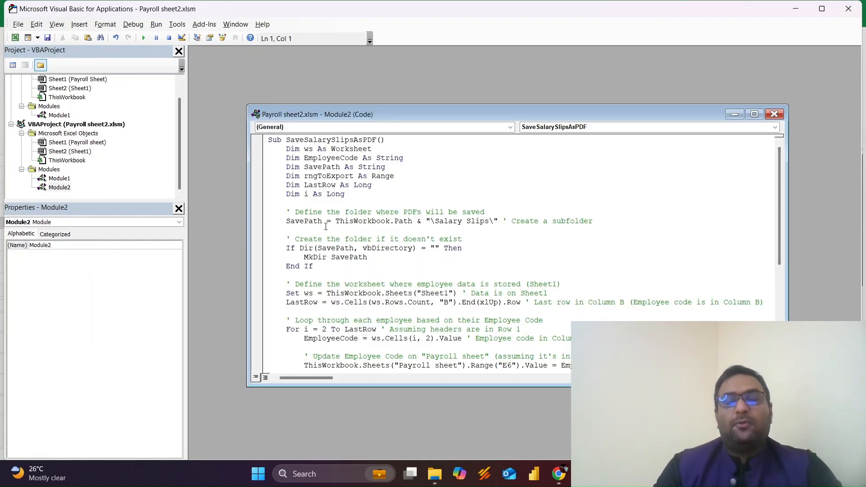
Read through the SaveSalarySlipsAsPDF macro, highlighting the EmployeeCode variable, the Salary Slips folder path and the line that sets Sheet1 as data source
scroll(326, 226, "down", 7)
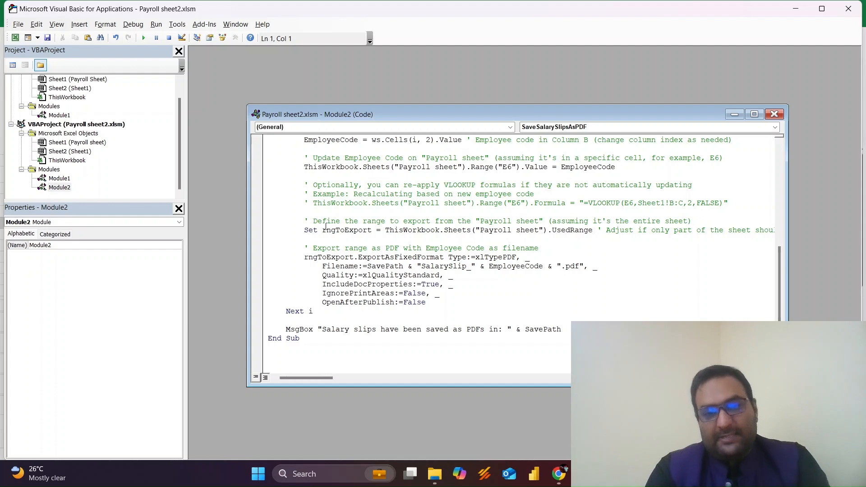
scroll(326, 226, "up", 1)
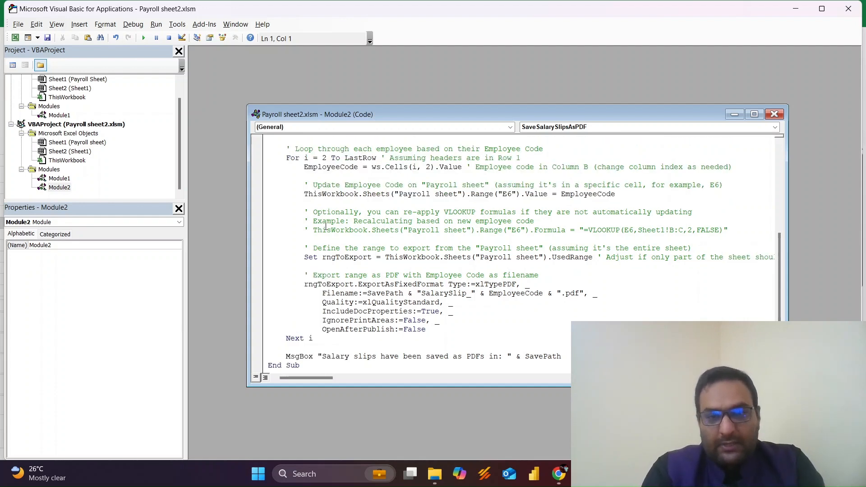
scroll(325, 226, "up", 6)
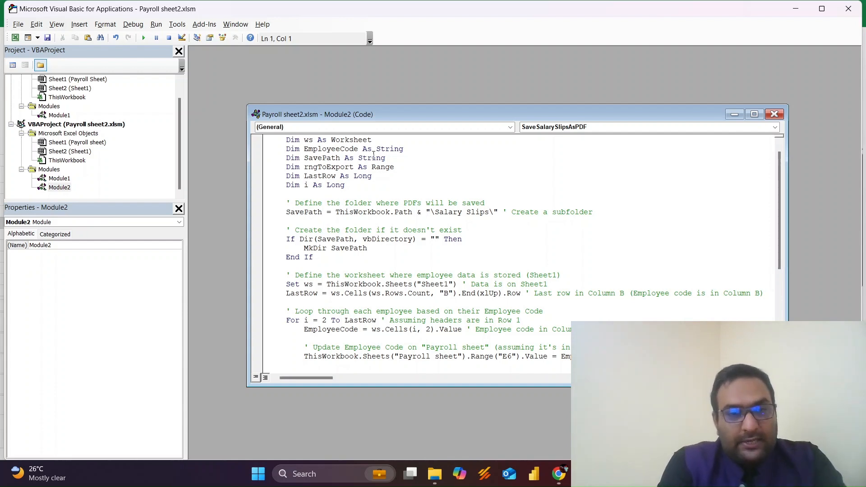
left_click_drag(284, 151, 404, 147)
double_click(324, 152)
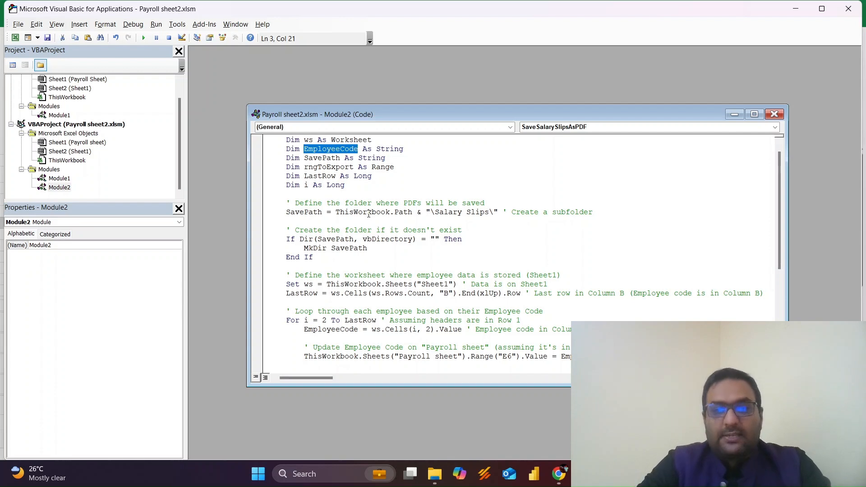
double_click(478, 212)
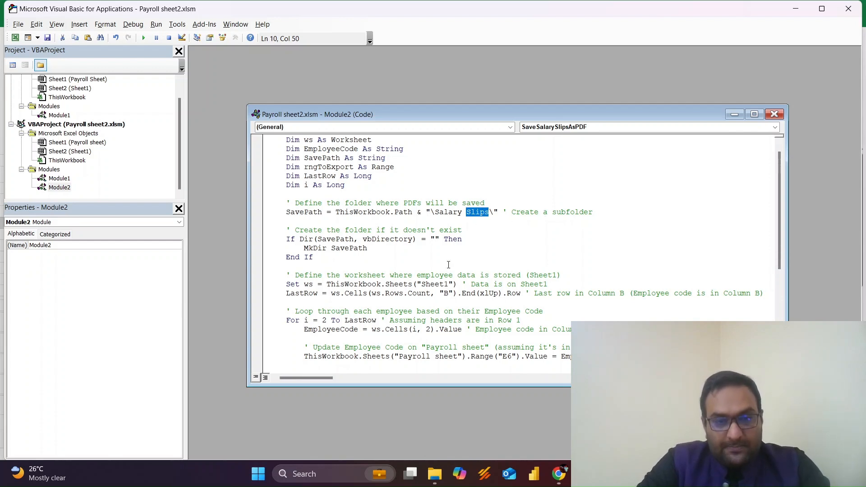
scroll(448, 264, "down", 1)
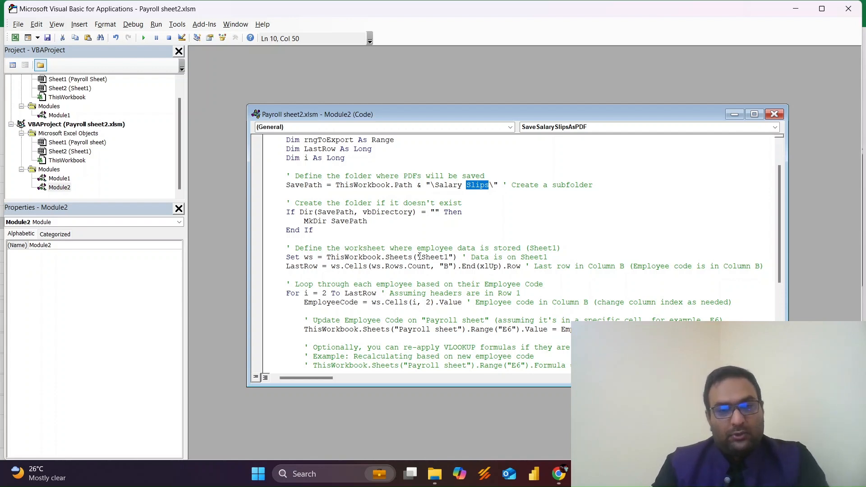
left_click_drag(286, 257, 556, 257)
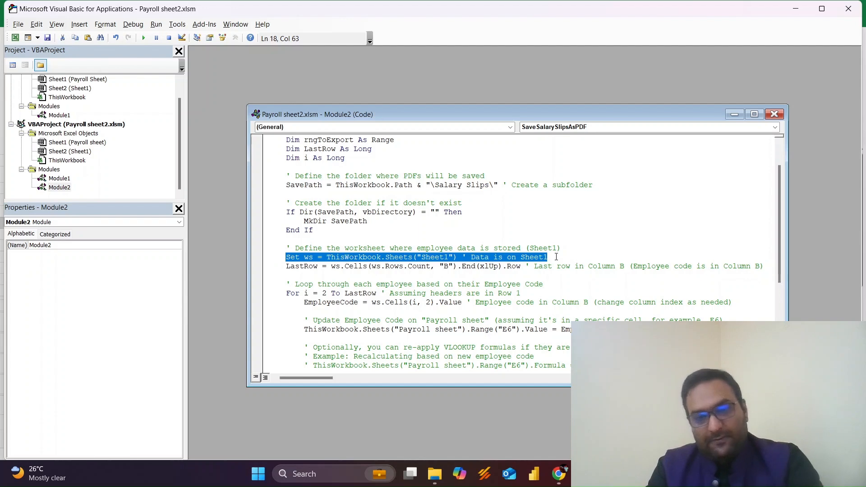
Switch to the Payroll sheet workbook and review the payroll slip down to its footer
key("alt+Tab")
key("alt+Tab")
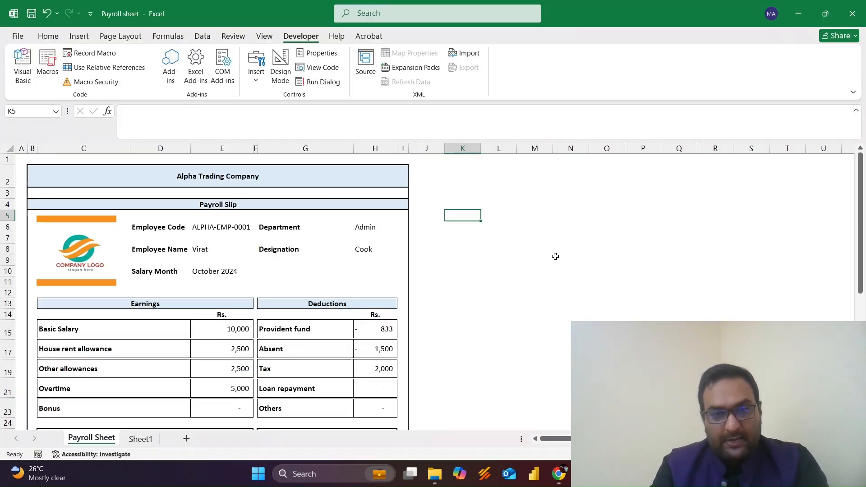
scroll(258, 337, "down", 6)
scroll(258, 338, "down", 1)
scroll(225, 356, "up", 1)
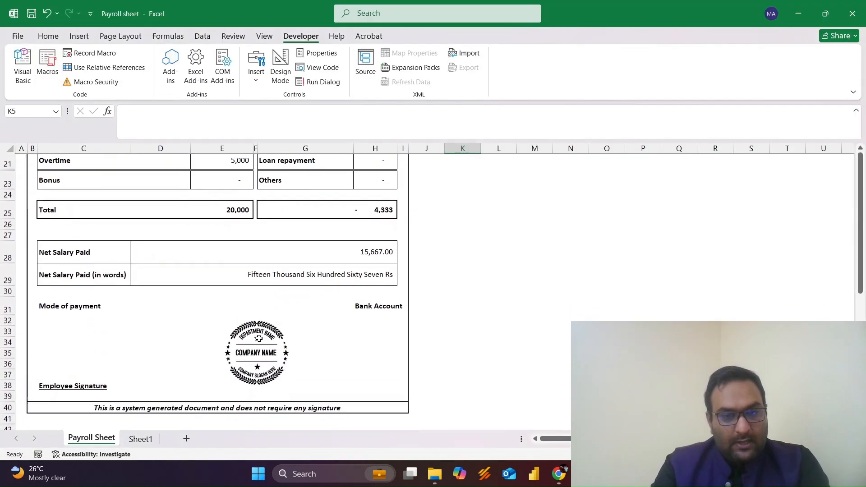
Locate the first employee code in Sheet1 and the matching Employee Code cell E6 on the Payroll Sheet
left_click(140, 438)
scroll(85, 251, "up", 2)
scroll(84, 251, "left", 3)
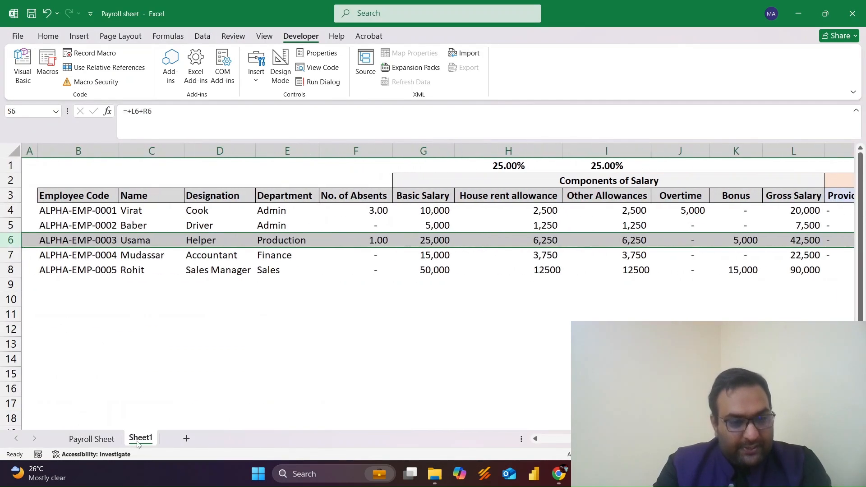
left_click(86, 211)
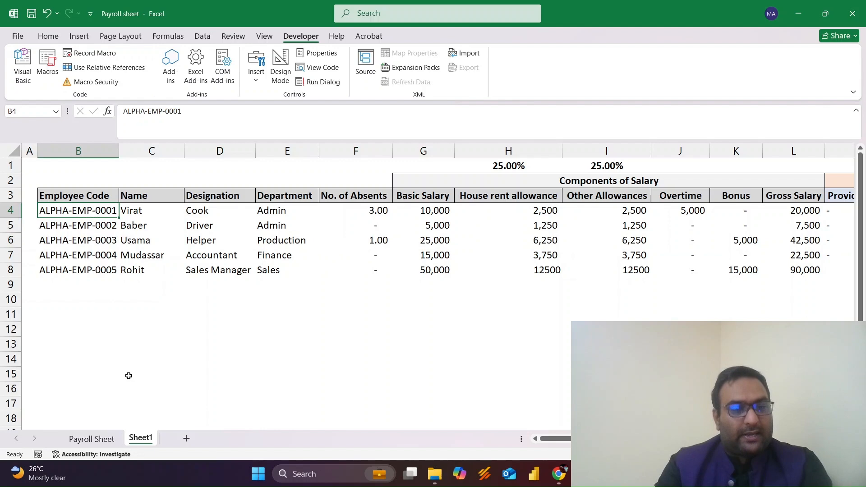
left_click(102, 438)
scroll(178, 219, "up", 7)
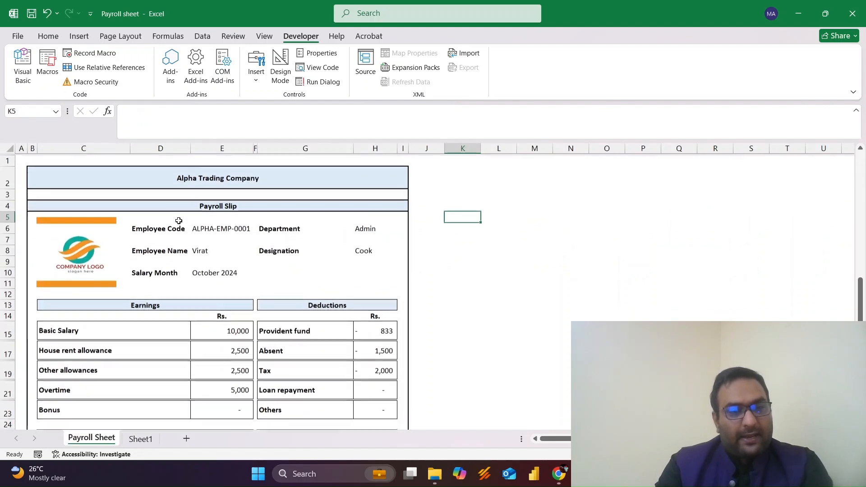
left_click(216, 228)
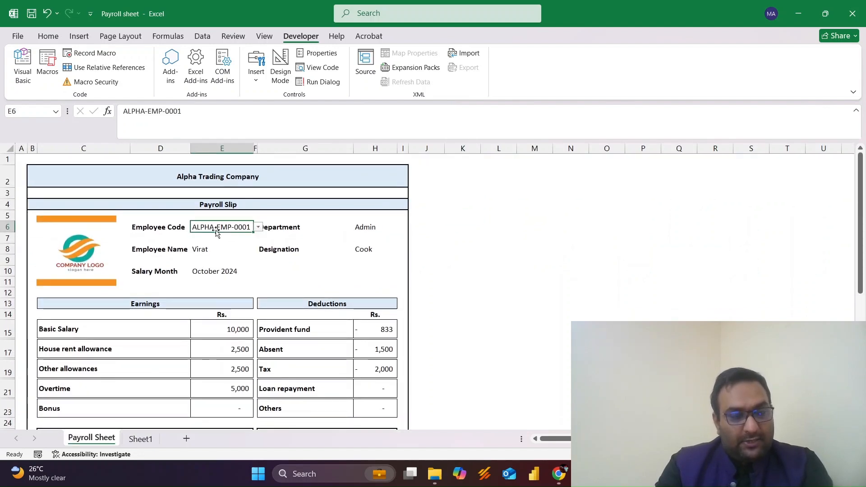
Show the employee data on Sheet1, and in the macro code highlight the Sheet1 reference in the data source line
left_click(140, 438)
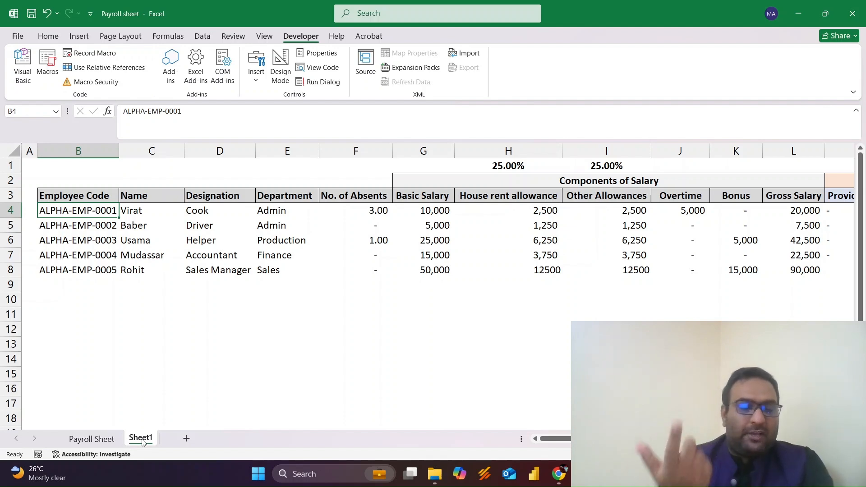
key("alt+F11")
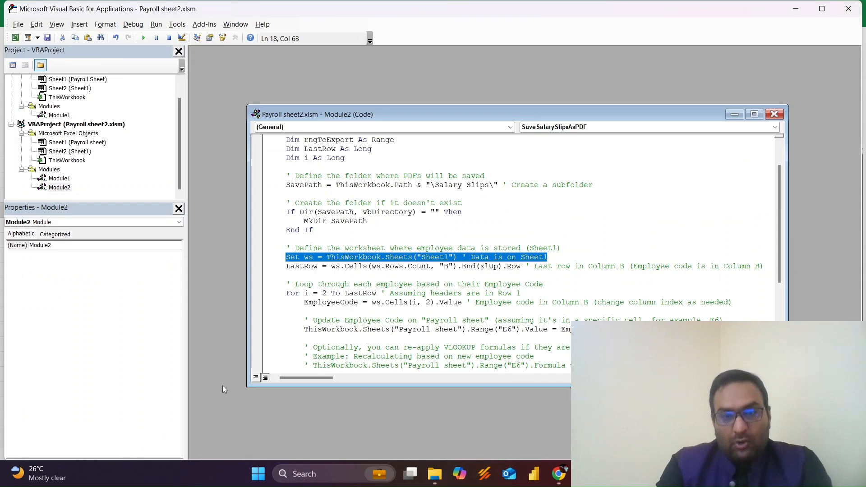
double_click(442, 259)
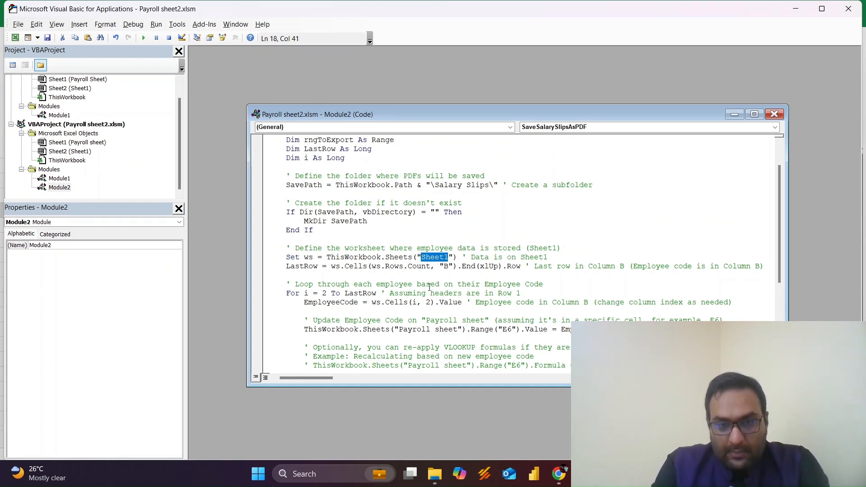
scroll(429, 287, "down", 1)
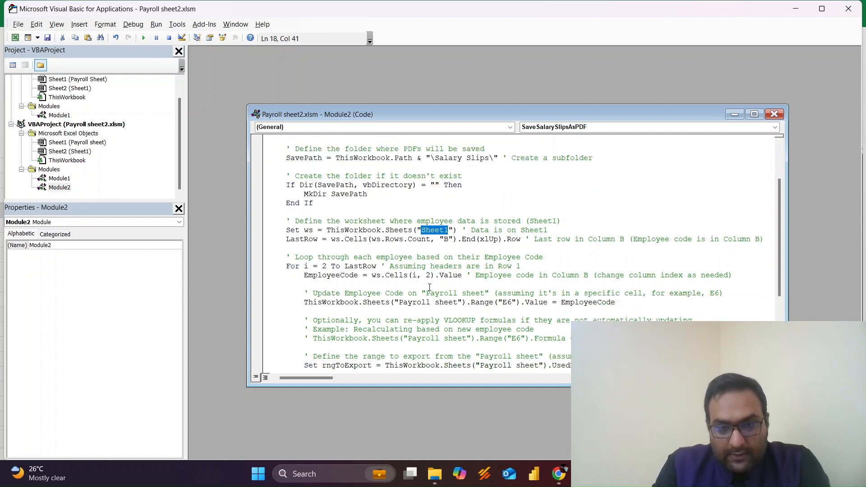
Compare the Employee Code column B on Sheet1 with the macro's LastRow line, highlighting the letter B in the code
key("alt+Tab")
key("alt+Tab")
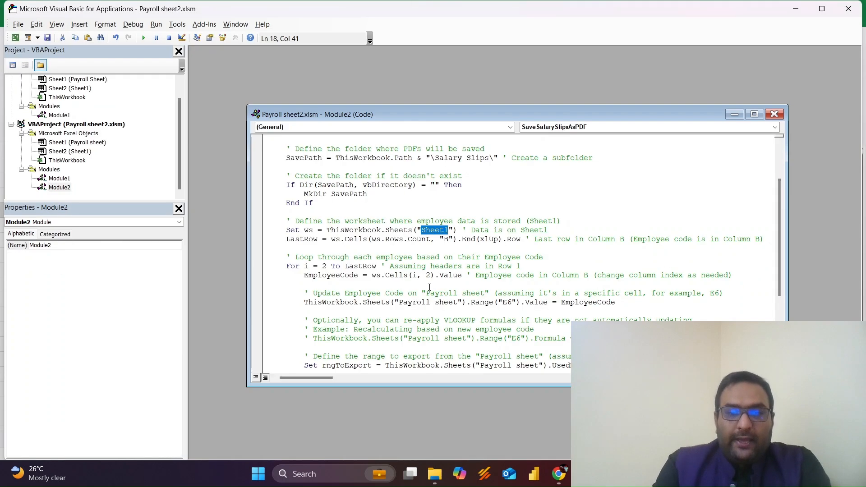
key("alt+Tab")
left_click(95, 143)
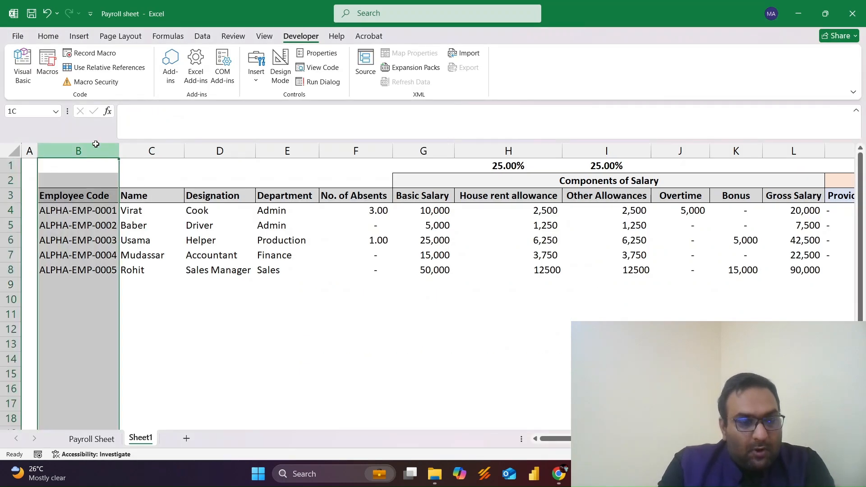
left_click(71, 197)
key("alt+Tab")
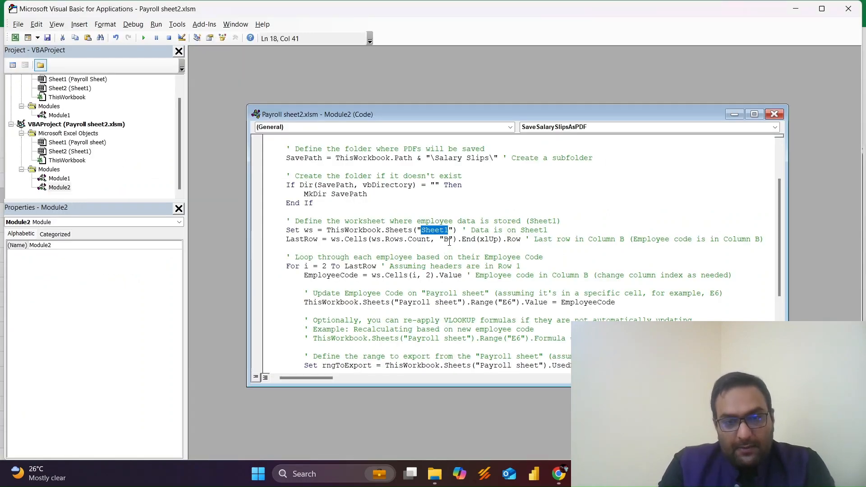
key("alt+Tab")
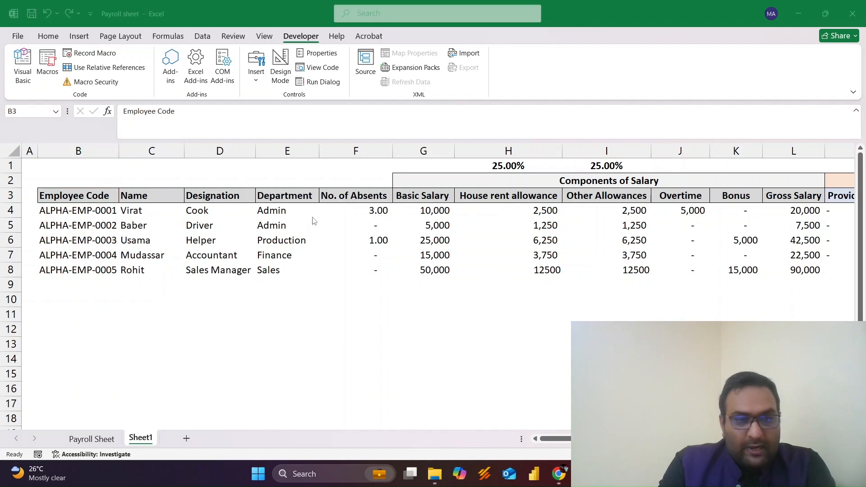
key("alt+Tab")
double_click(445, 239)
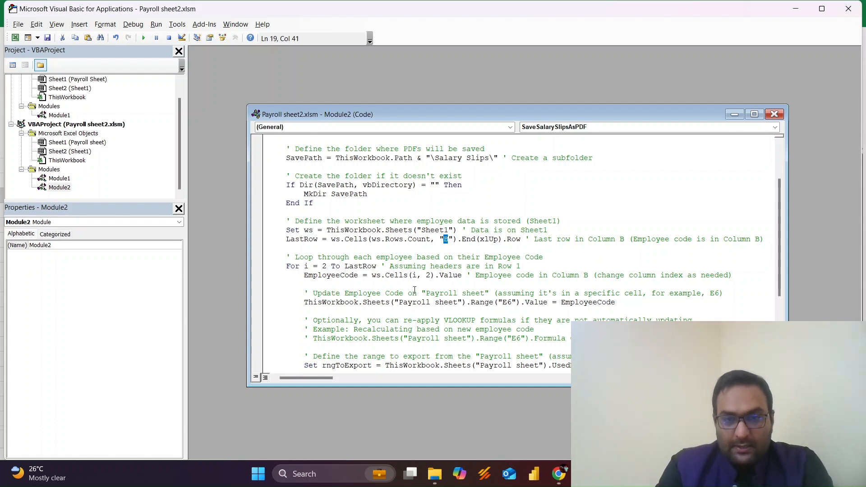
scroll(414, 290, "down", 1)
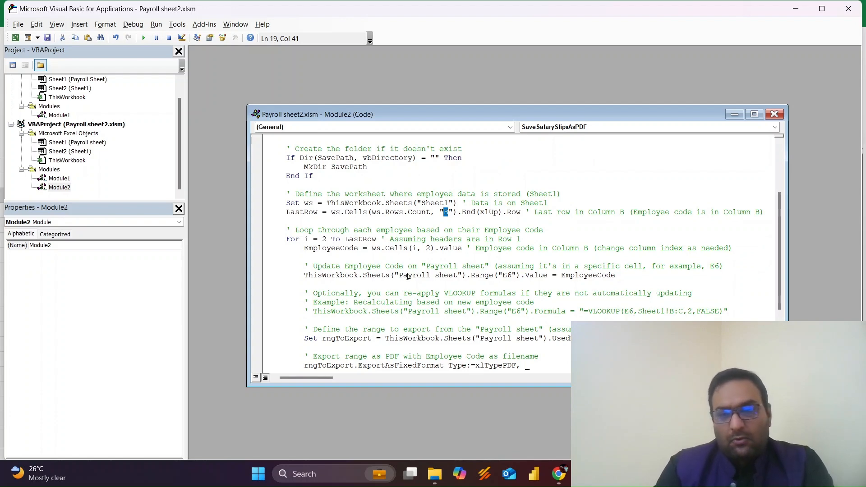
Return to the Payroll Sheet in the workbook and select the empty cell M5 beside the payroll slip
key("alt+F11")
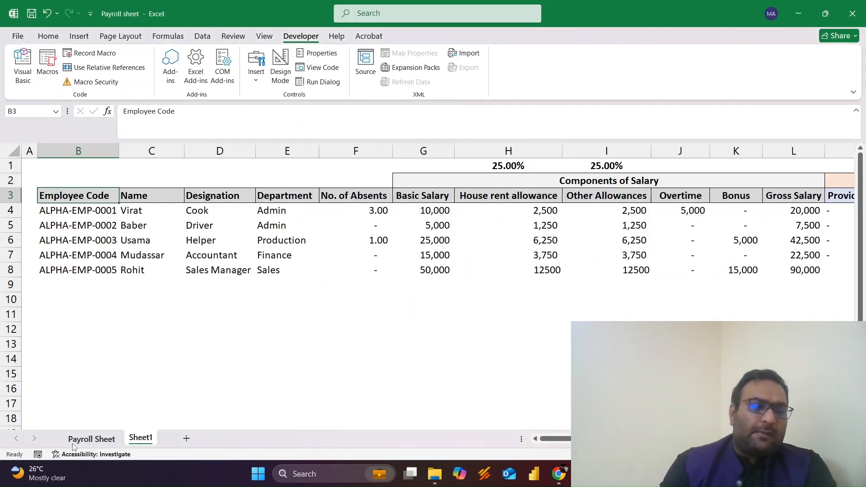
left_click(90, 439)
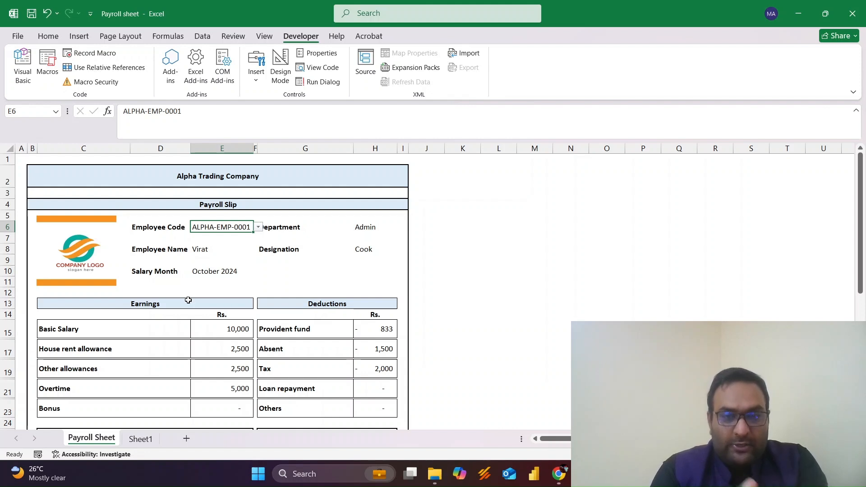
key("Right")
key("Right")
key("Right")
key("Right")
key("Right")
key("Right")
key("Right")
key("Right")
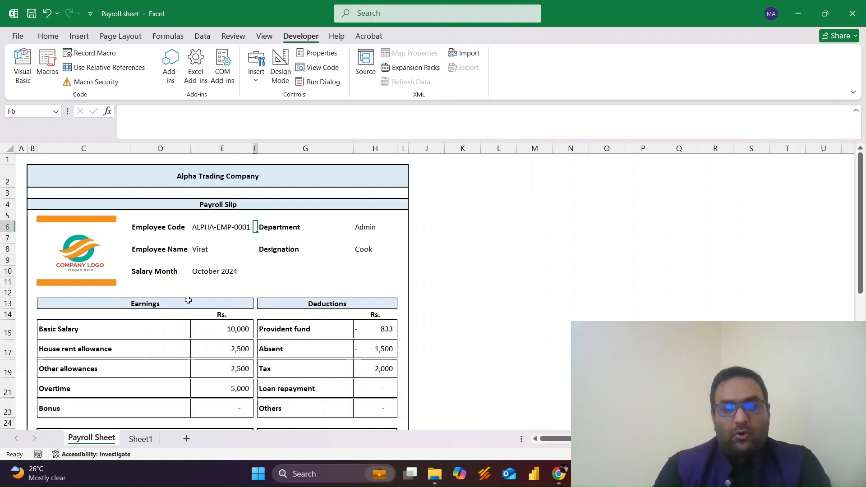
key("Up")
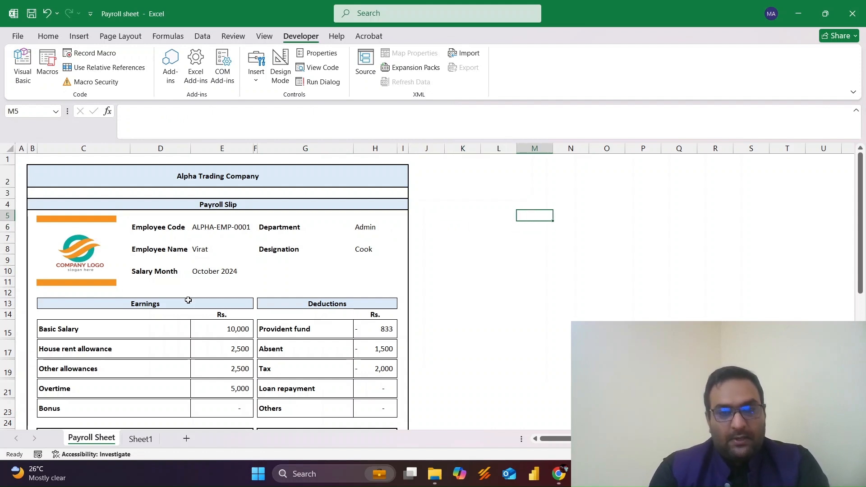
type("w")
key("BackSpace")
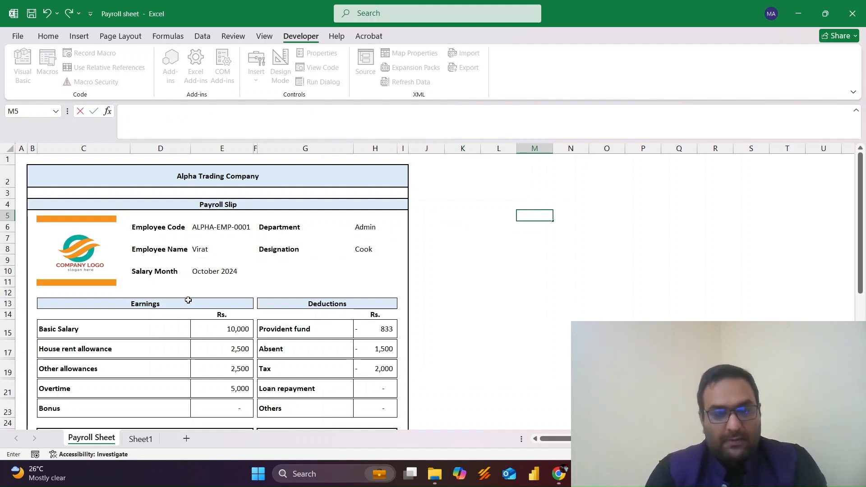
left_click(48, 38)
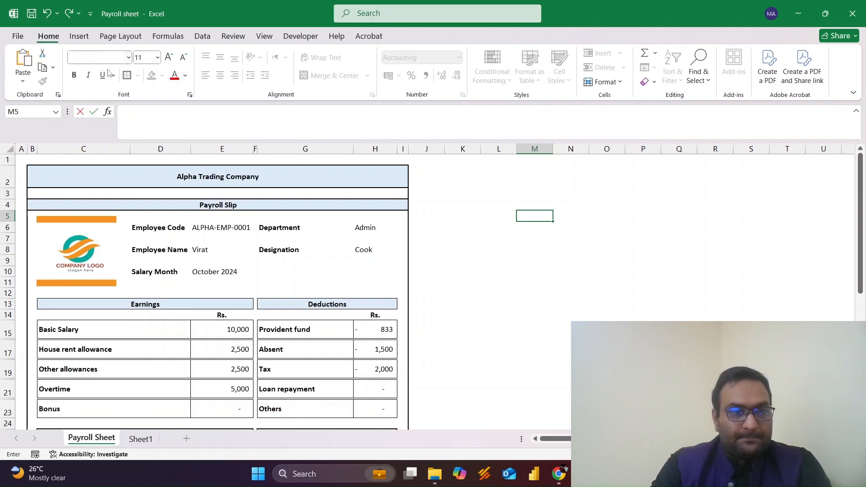
left_click(145, 58)
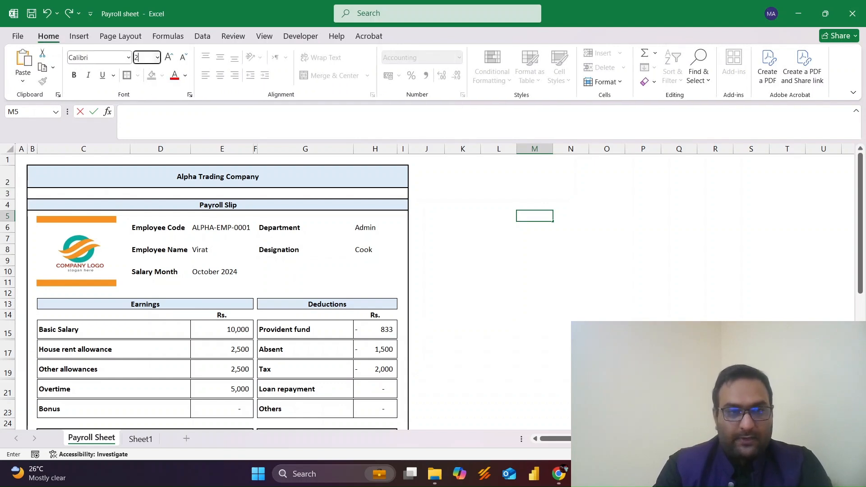
type("50")
key("Return")
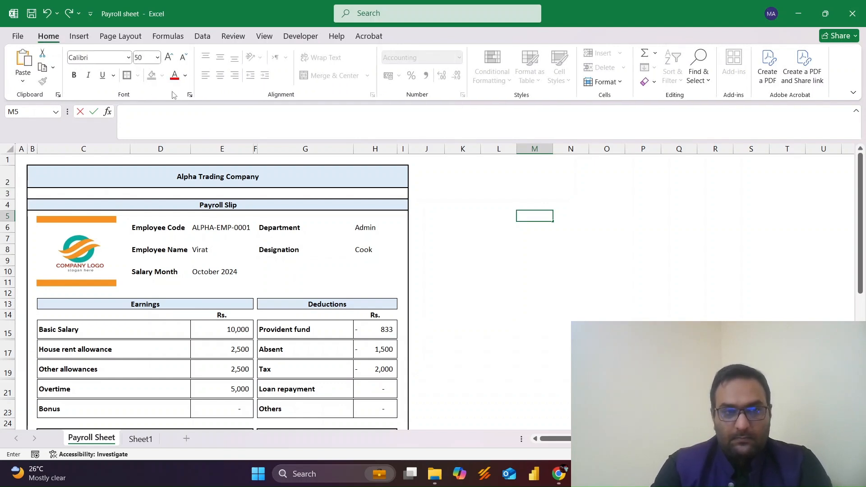
key("Escape")
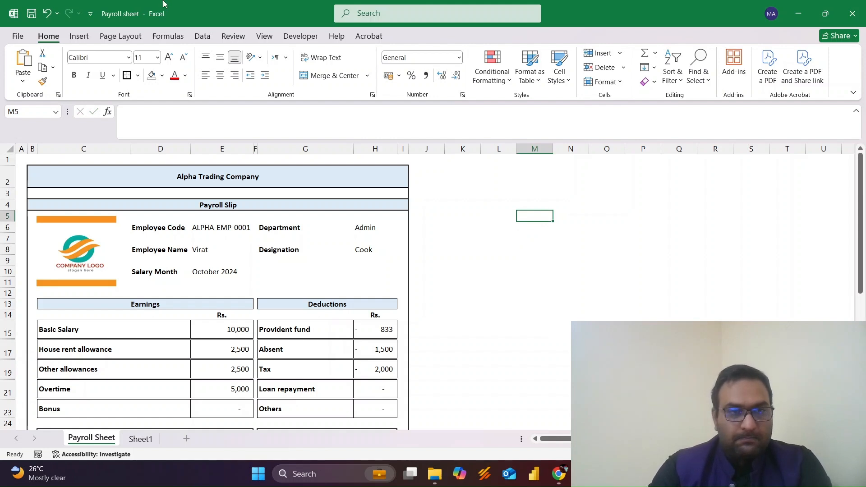
Set the font size of cell M5 to 50
left_click(146, 58)
type("50")
key("Return")
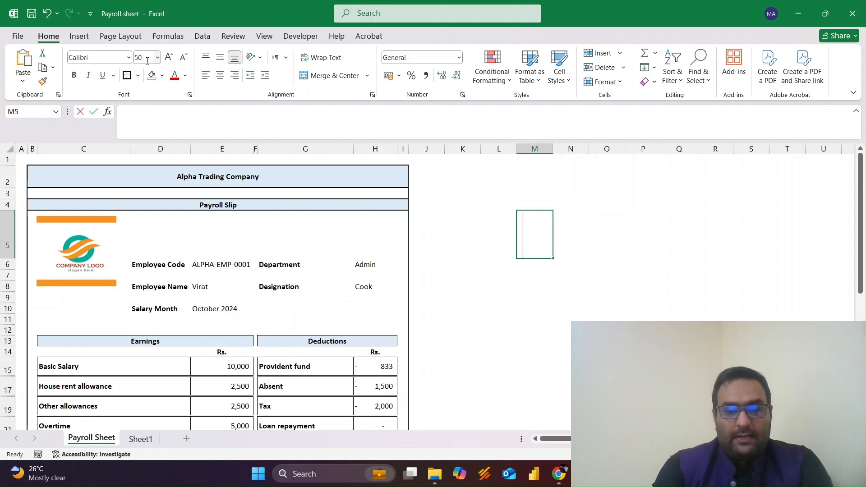
Begin a sample ChatGPT prompt in cell M5 with the words "Write a VBA Code to Automate"
type("wRITE a v")
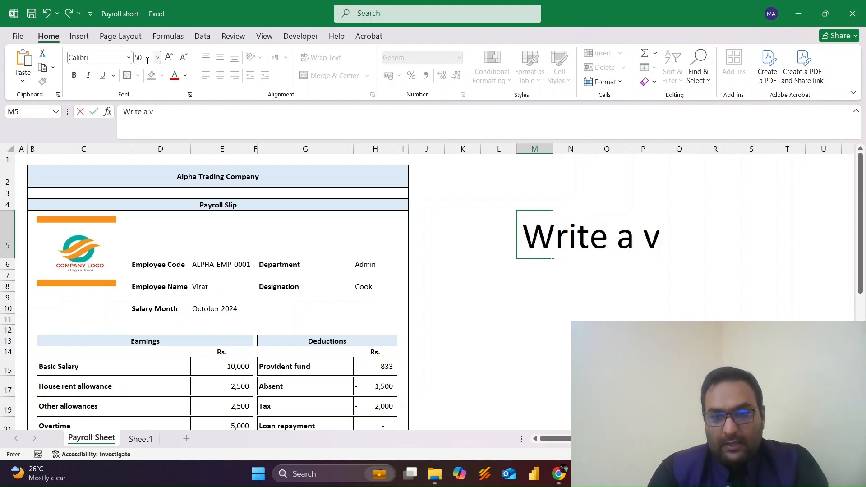
key("BackSpace")
type("B")
key("BackSpace")
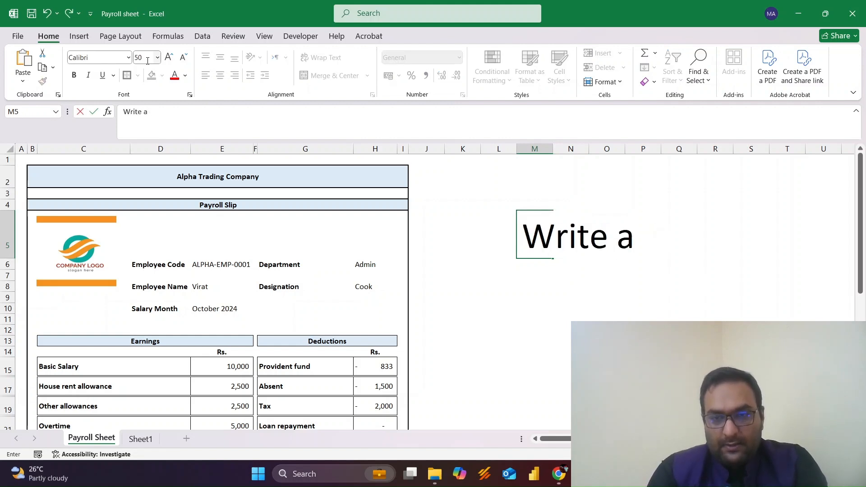
type("VBA f")
key("BackSpace")
type("to a")
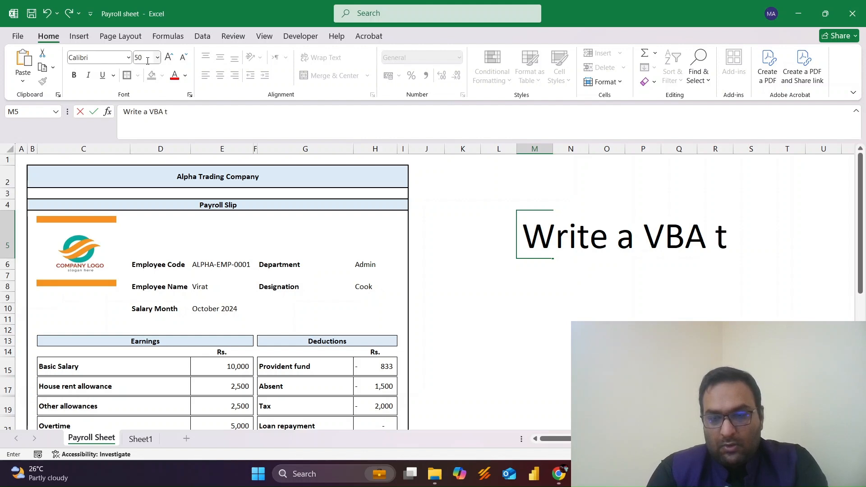
key("BackSpace")
type("to")
key("BackSpace")
key("BackSpace")
key("BackSpace")
key("BackSpace")
key("BackSpace")
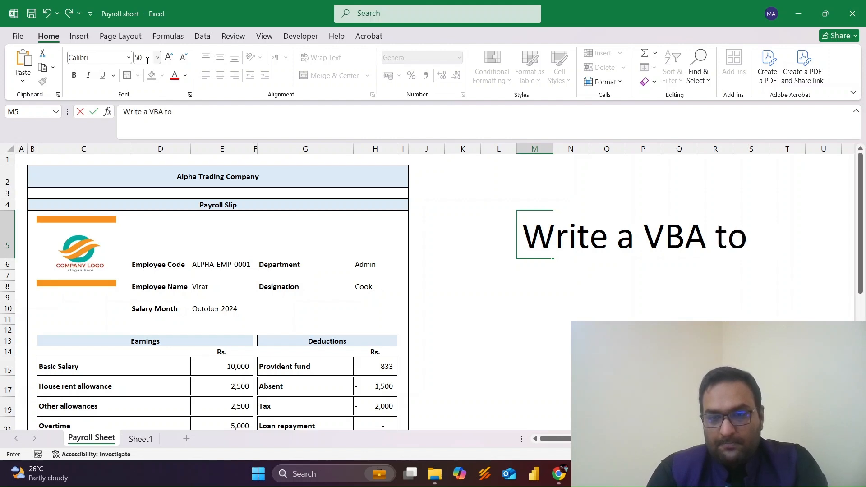
type("Code to AU")
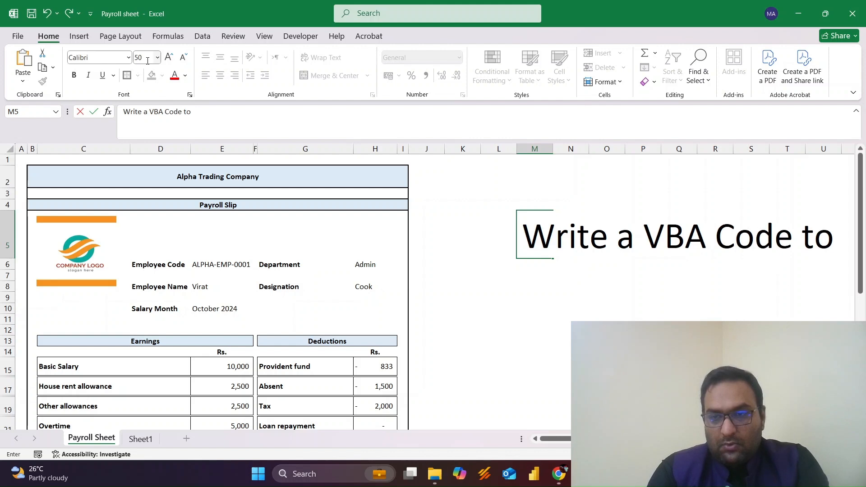
type("t")
key("BackSpace")
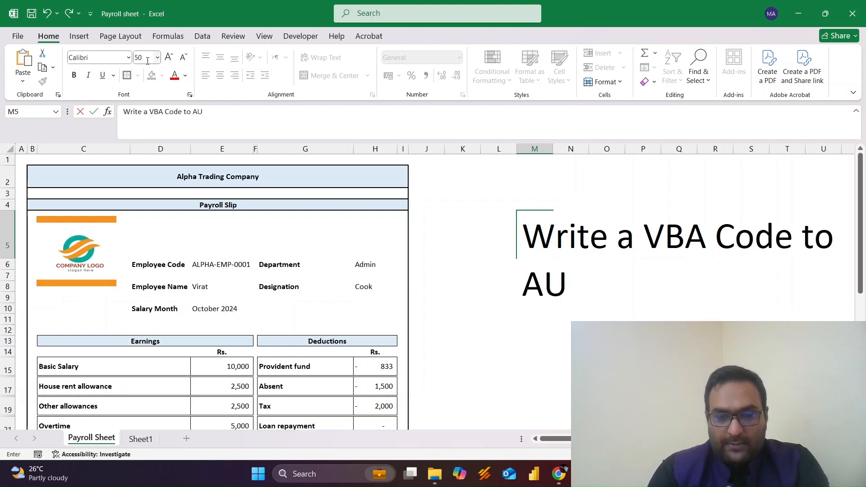
key("BackSpace")
type("utomate ")
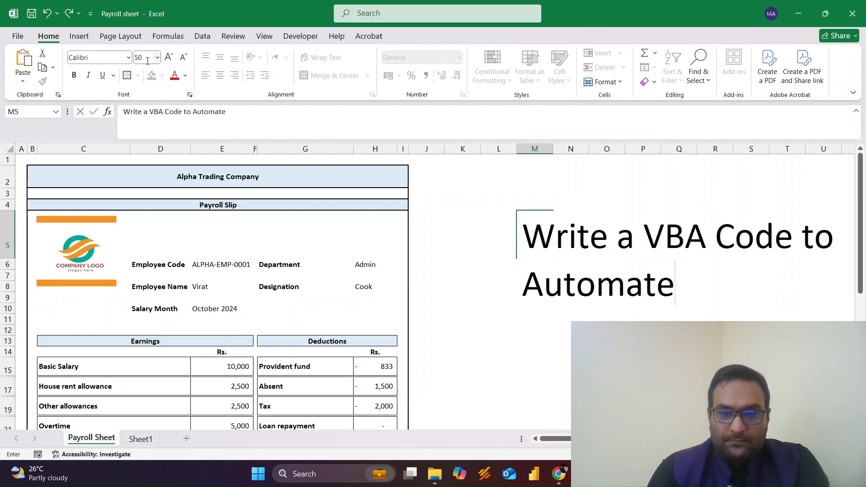
Continue the prompt in cell M5 with "Saving of PDF file of my Salary Slip, based on this data"
type("pri")
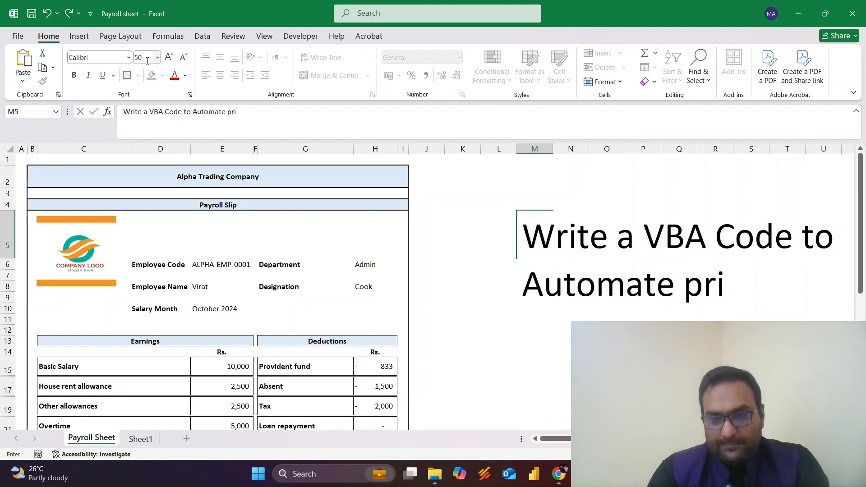
key("BackSpace")
key("BackSpace")
key("BackSpace")
key("BackSpace")
type("S")
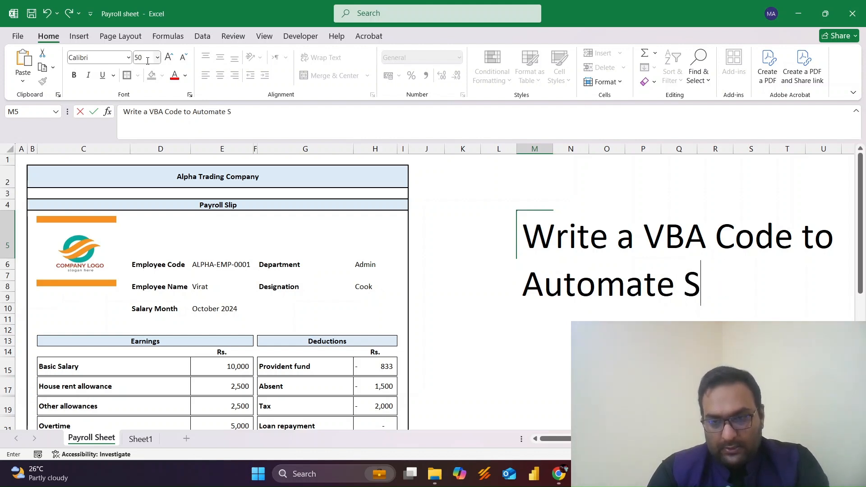
type("aving of PDF")
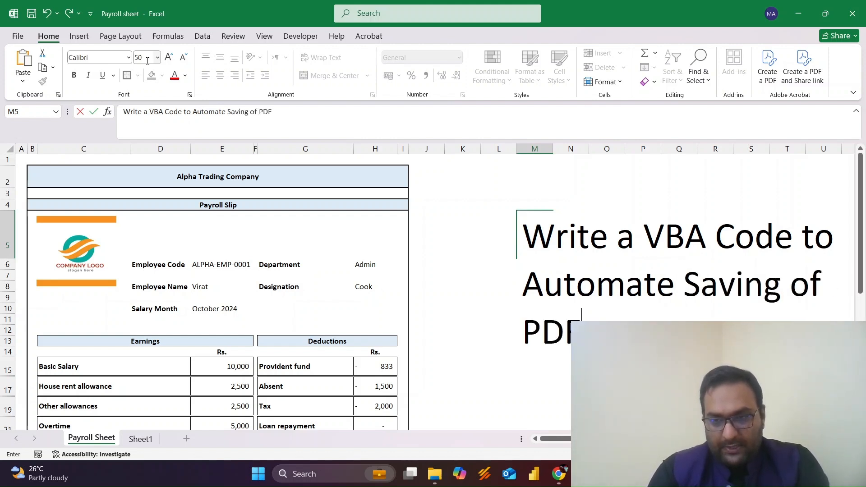
type(" file of m")
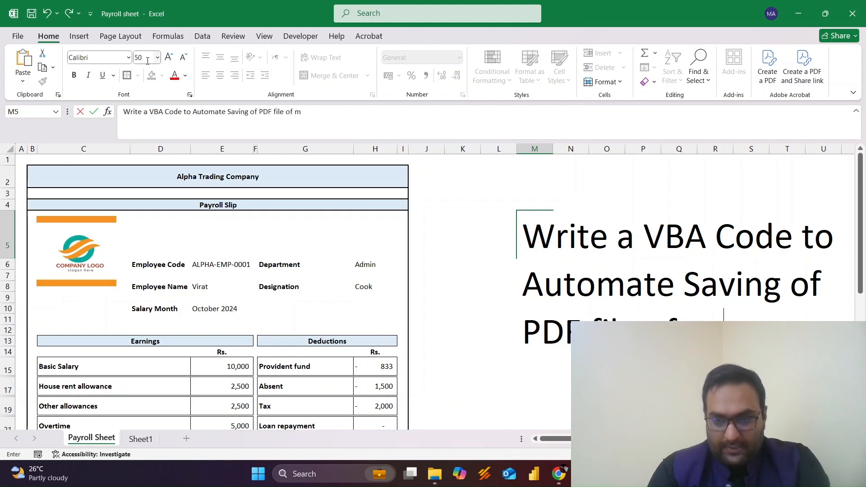
type("y Salary S")
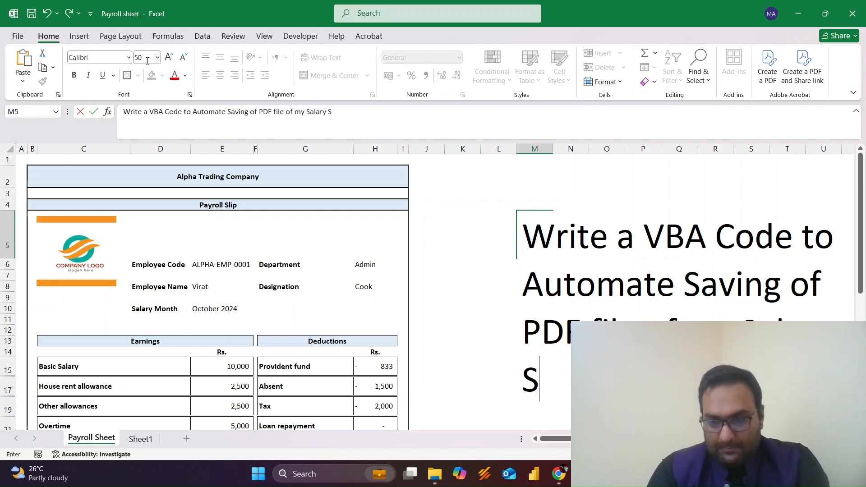
type("lip")
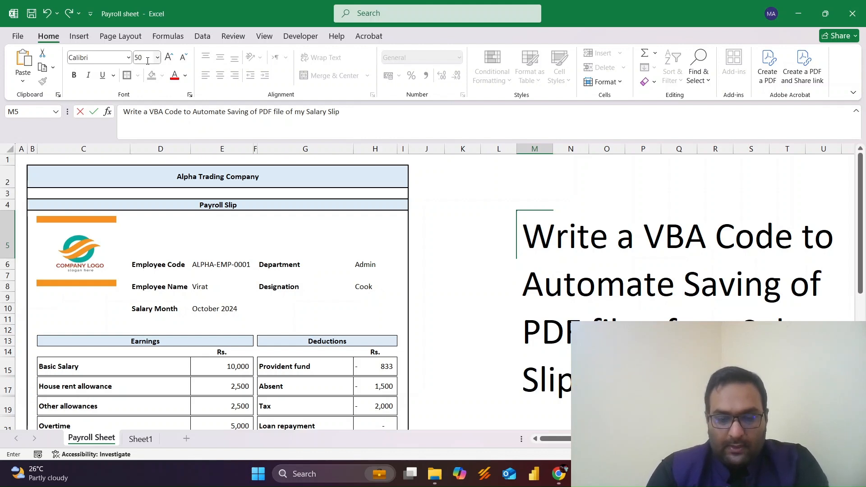
type(", based")
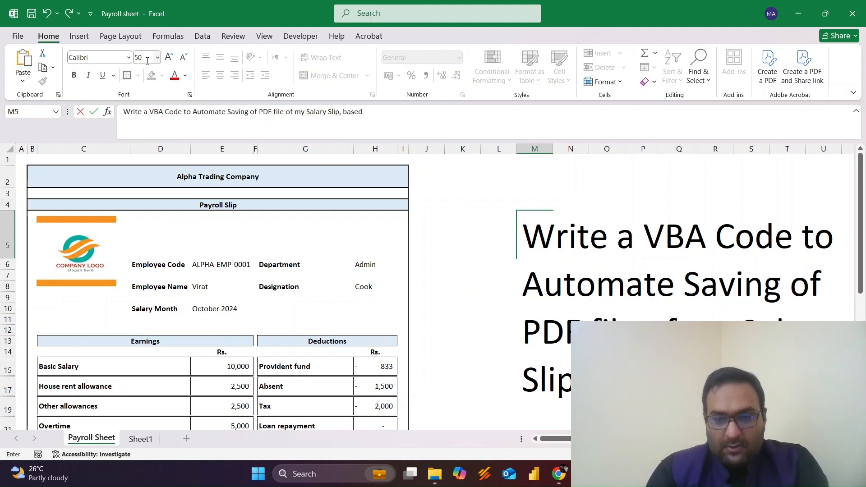
type(" on this data")
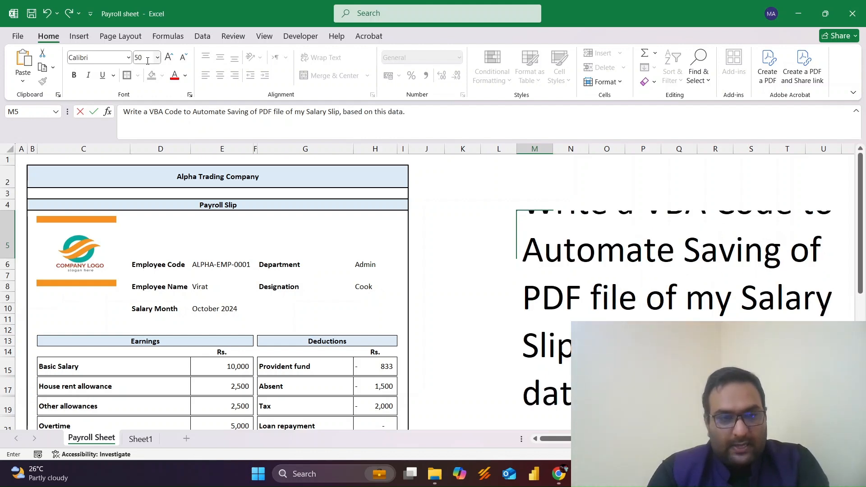
Add the sentence "My lookup value of Payroll sheet is Employee code (Row 6, Column E)" to the prompt
type(". My v")
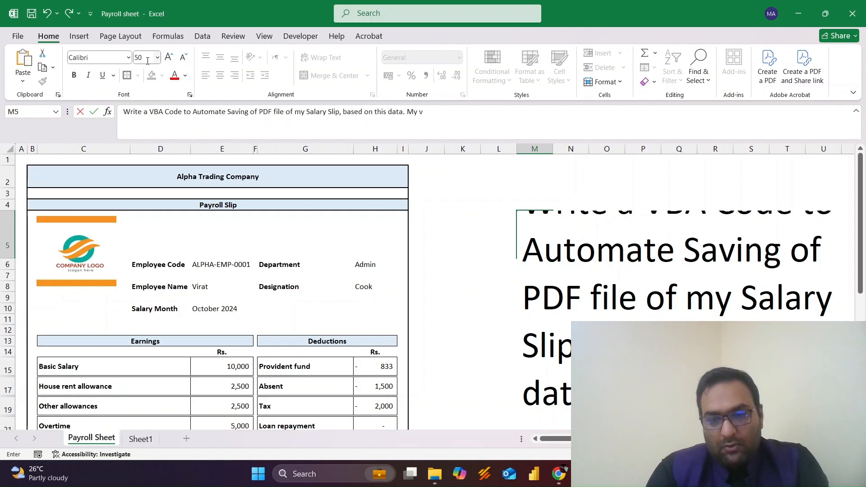
key("BackSpace")
type("lookup al")
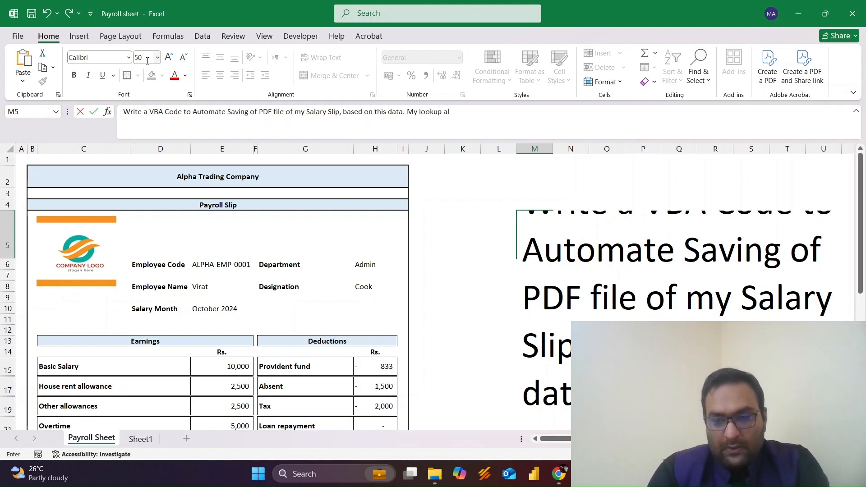
key("BackSpace")
key("BackSpace")
type("value")
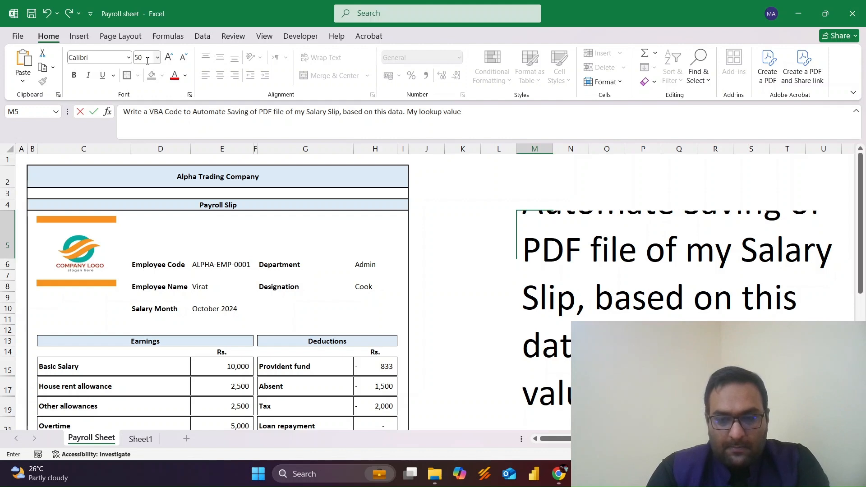
type(" of")
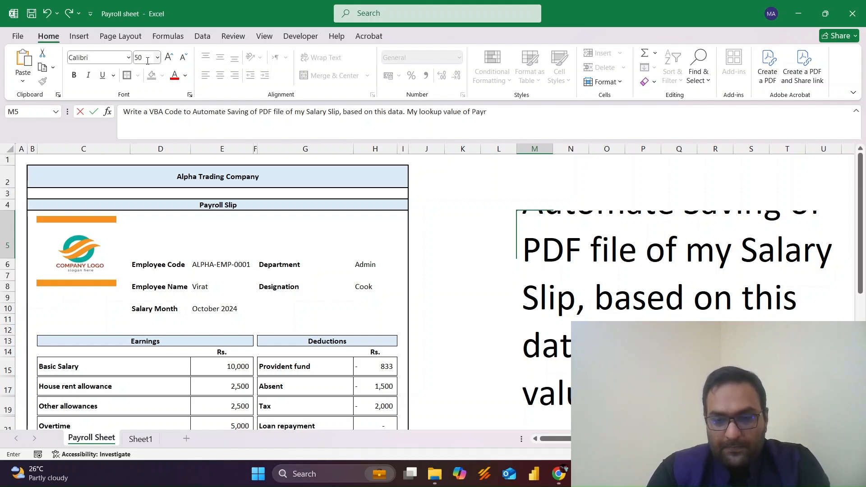
type("Payroll sheet")
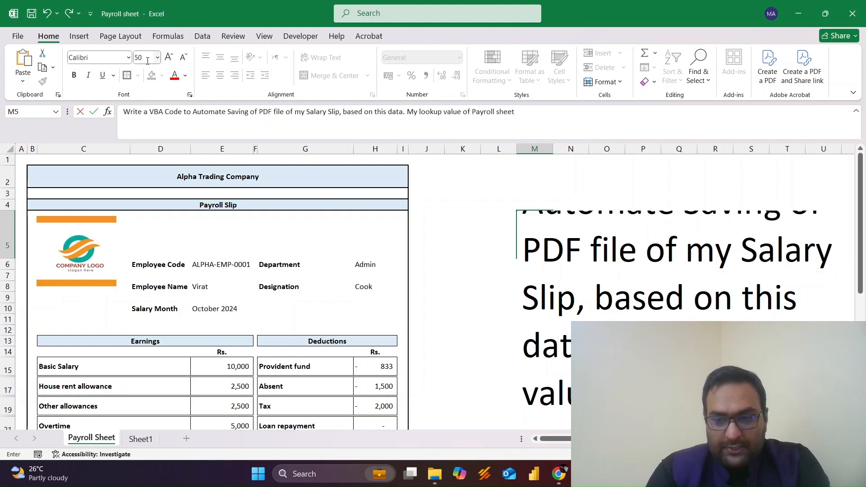
type(" is ")
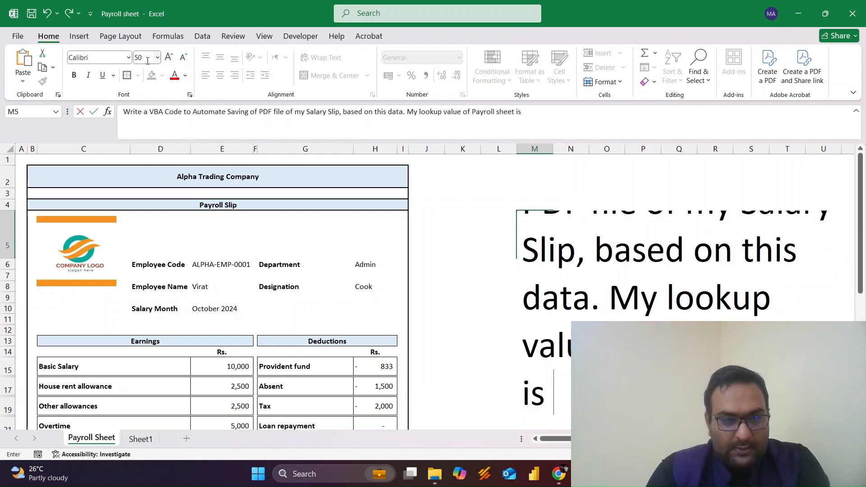
type("Employee code (")
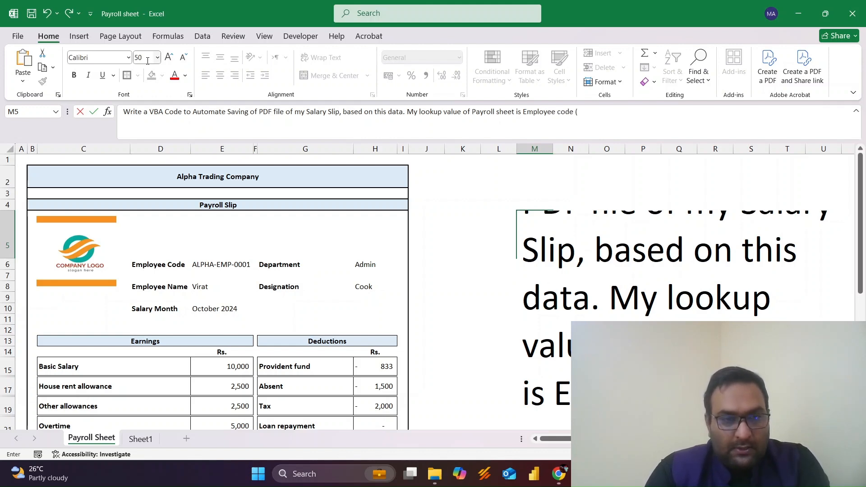
type("Ro")
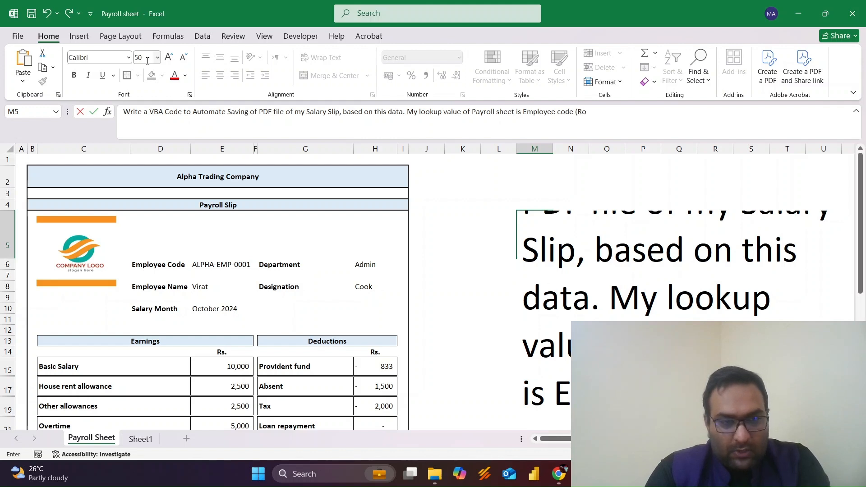
type("w 6,")
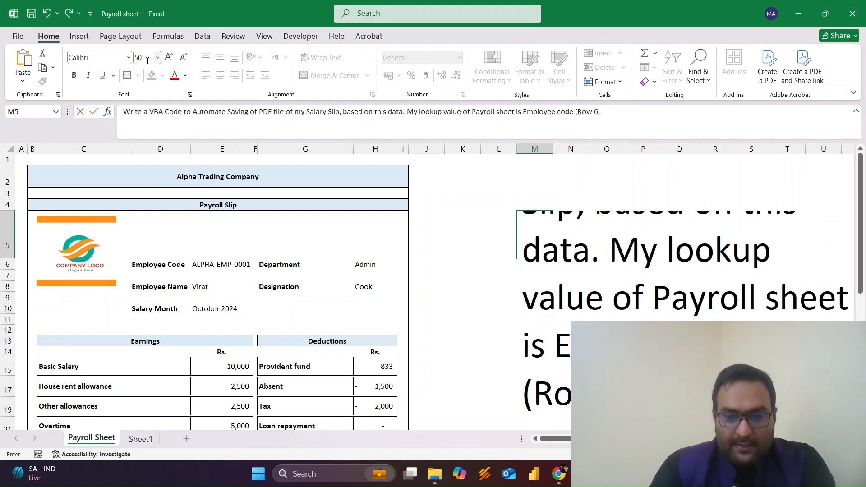
type(" Column E")
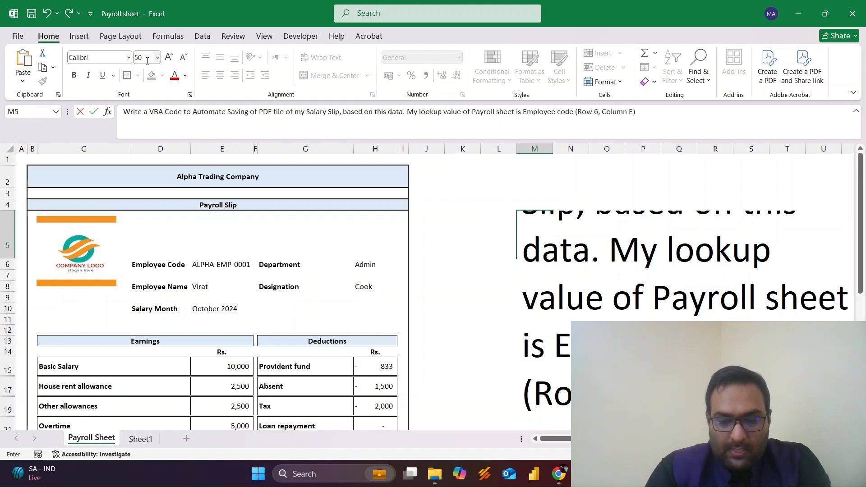
Extend the prompt with the data location: "whereas my data is in sheet named "Sheet1" and"
type("), where")
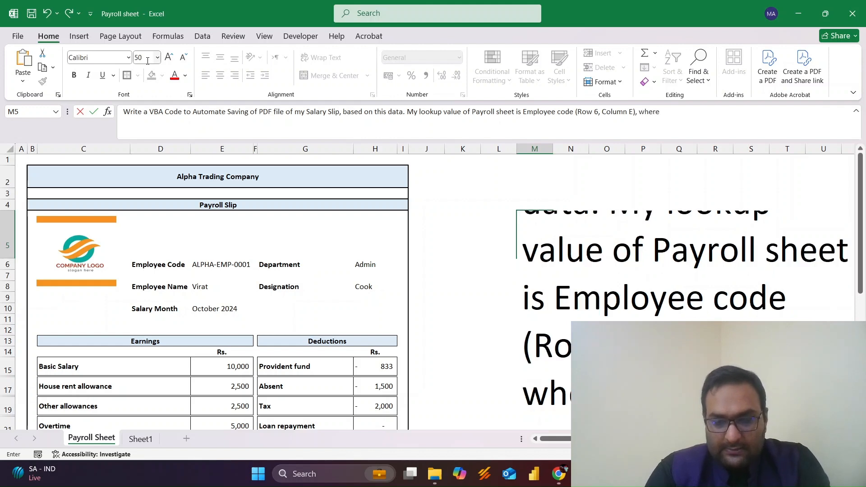
type("as my dat")
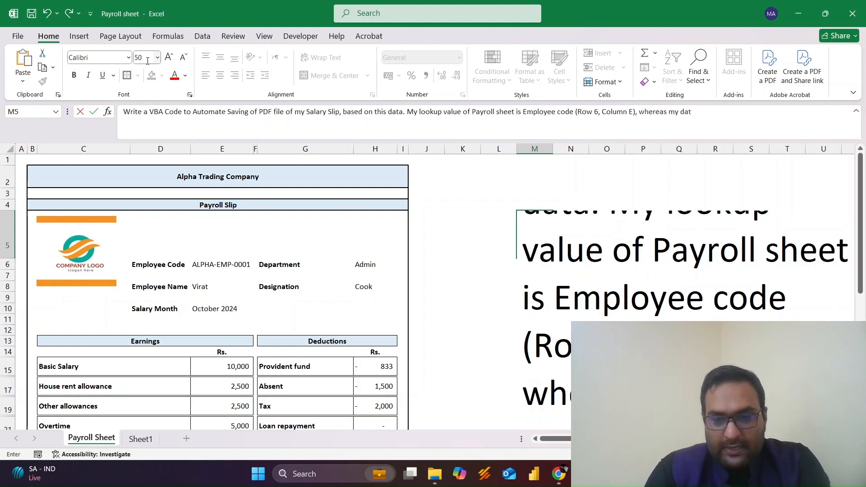
type("a is in s")
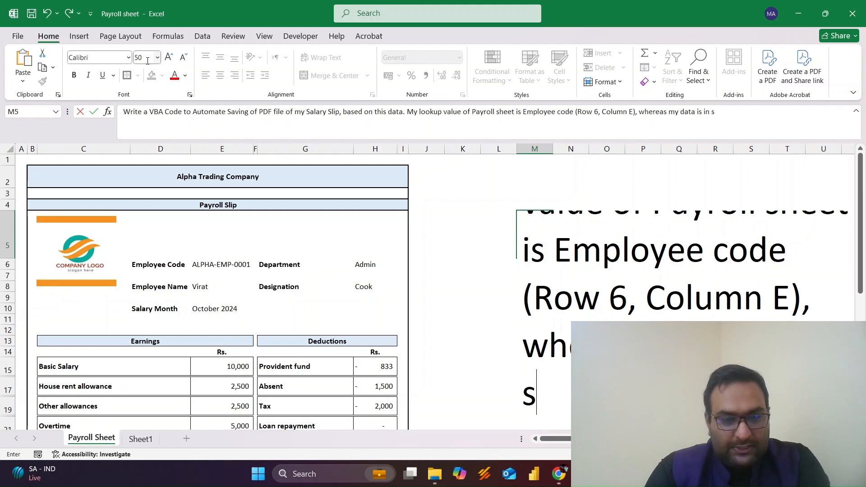
type("h")
key("BackSpace")
key("BackSpace")
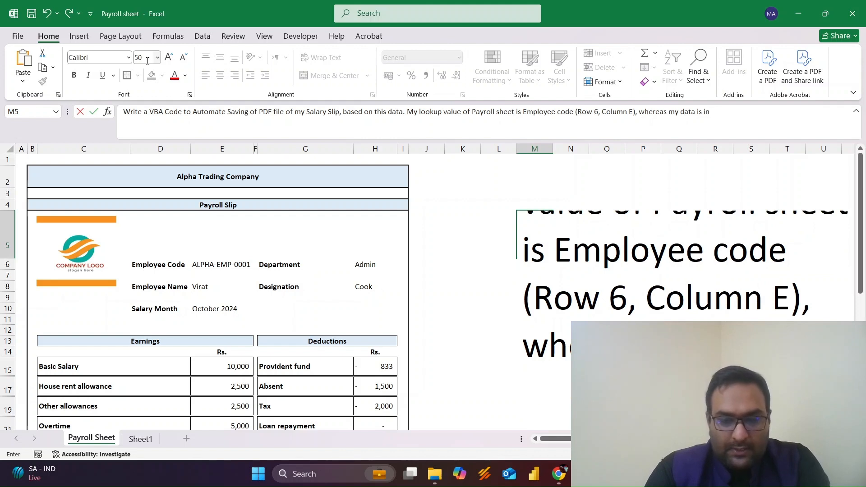
type("she")
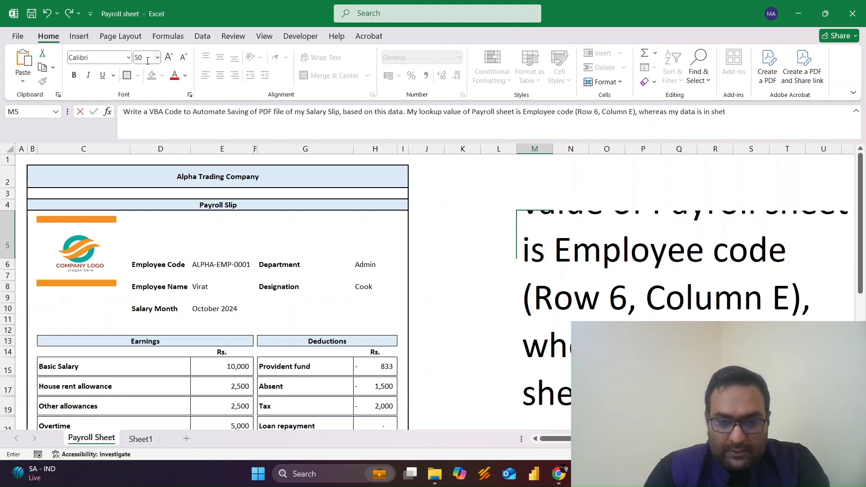
type("et named")
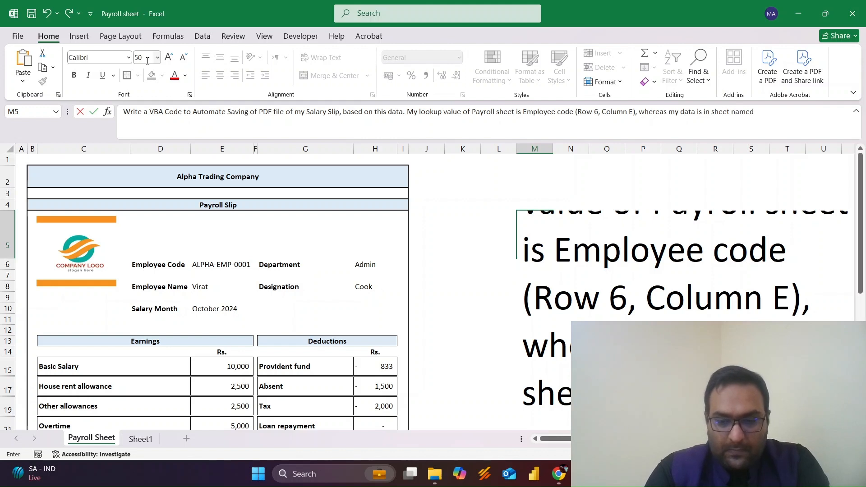
type(" \"Sheet")
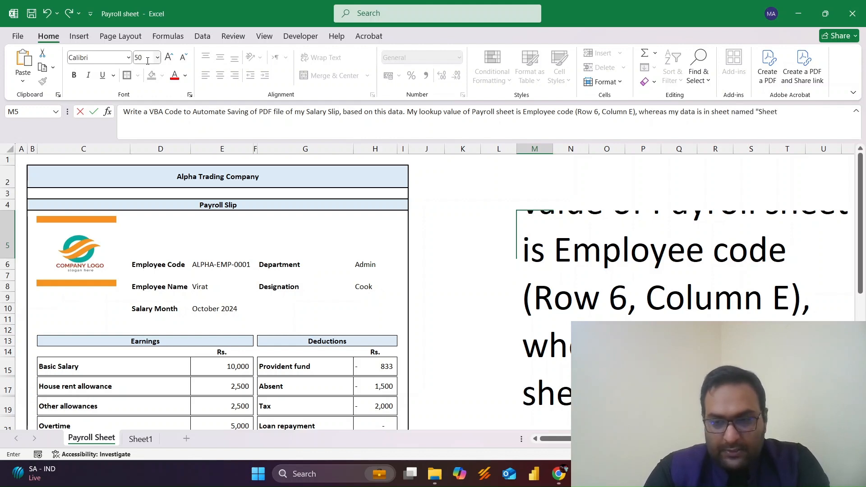
type("1")
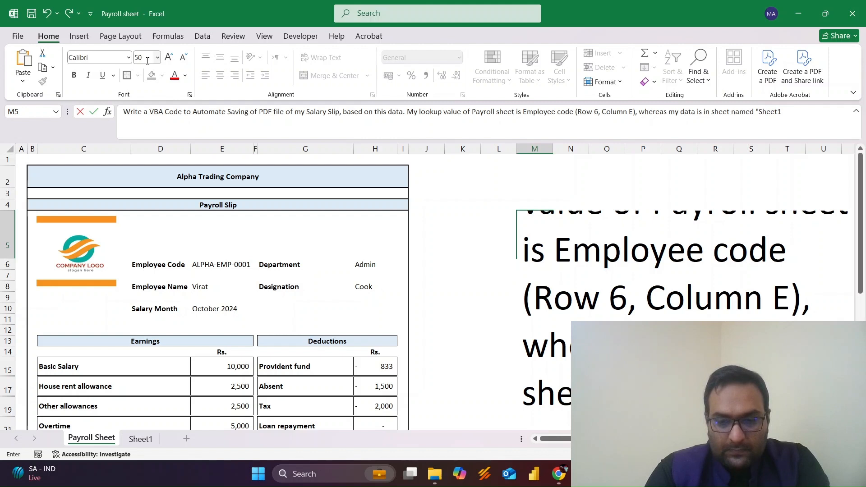
type("\"\" and")
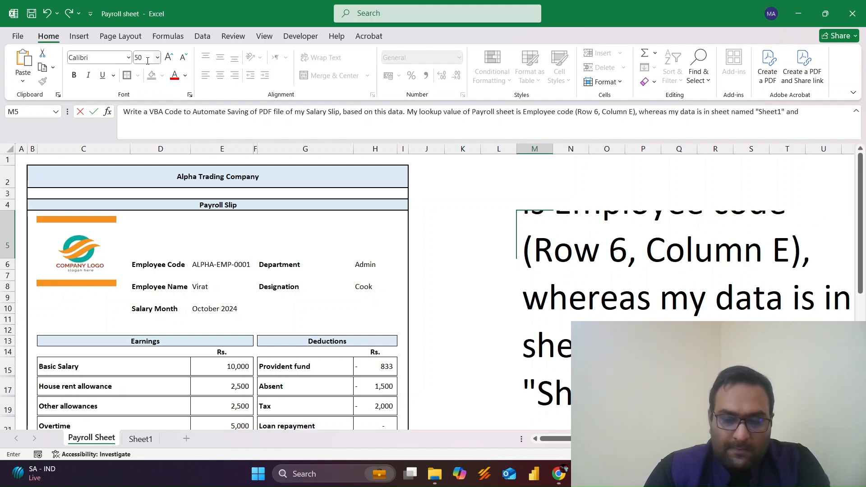
Finish the prompt with "Employee code starts from Row 6" and commit the entry in M5
type(" da")
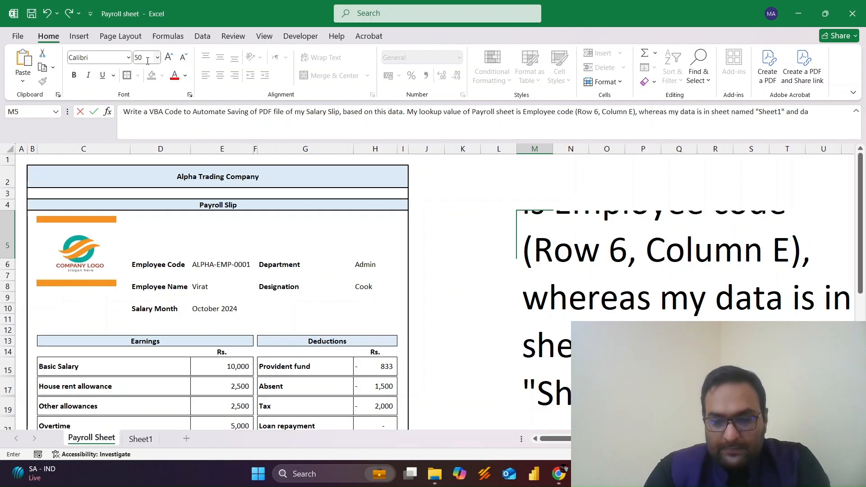
type(" Emplo")
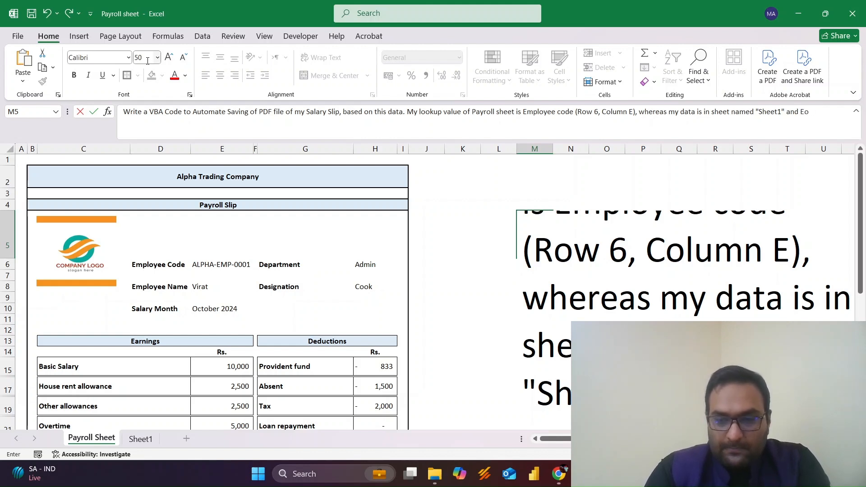
type("yee")
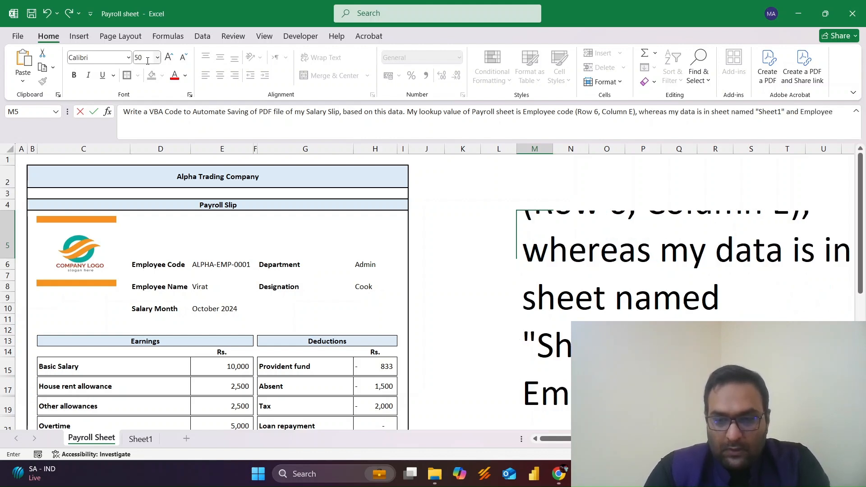
type(" code starts fro")
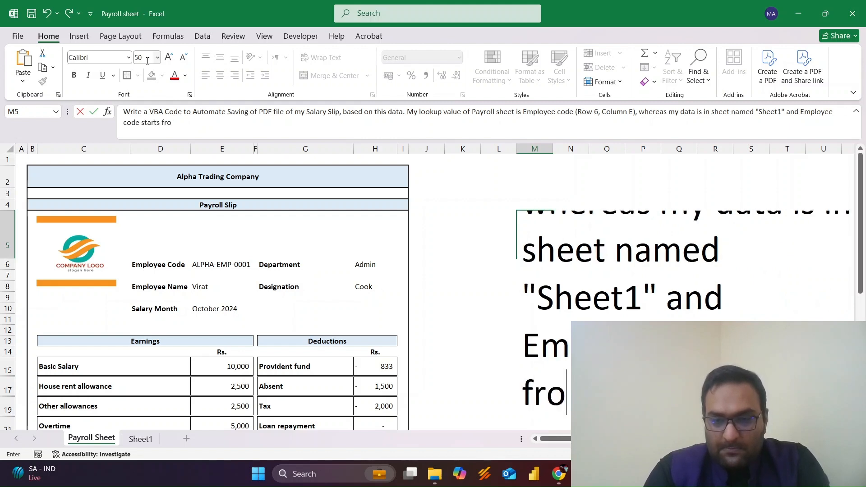
type("m Row")
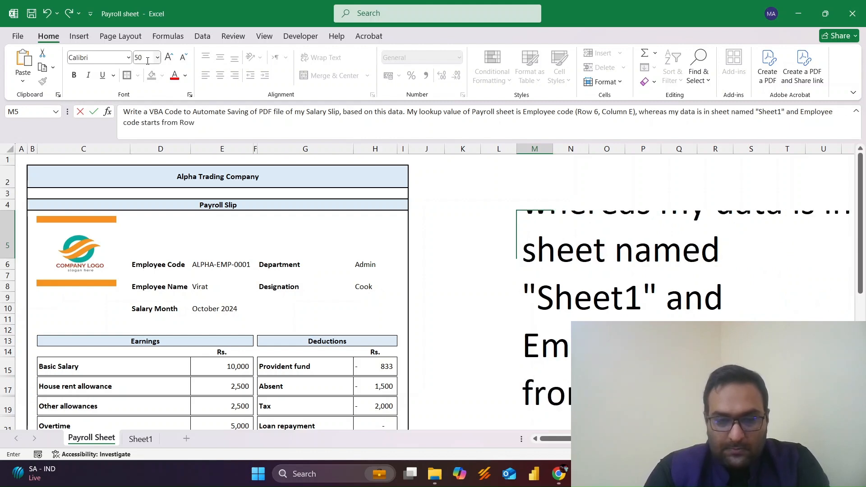
type(" 6")
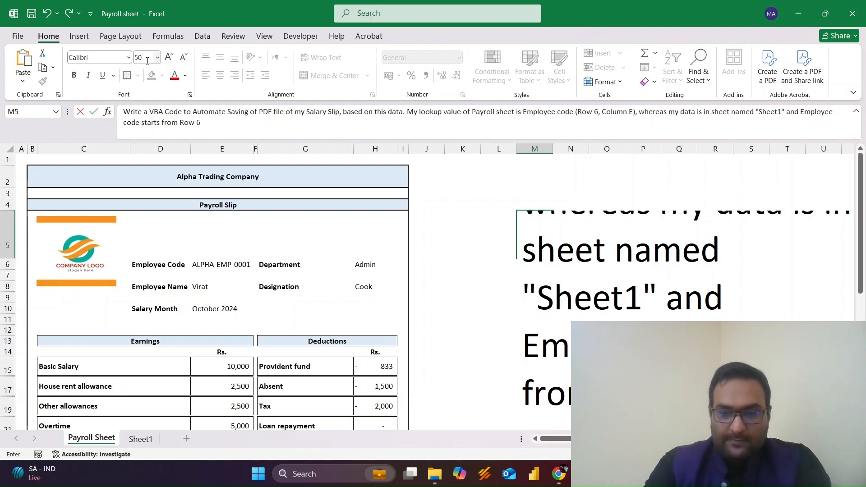
key("Return")
Check on Sheet1 in which row the employee codes start, and return to cell M5 on the Payroll Sheet
key("ctrl+Page_Down")
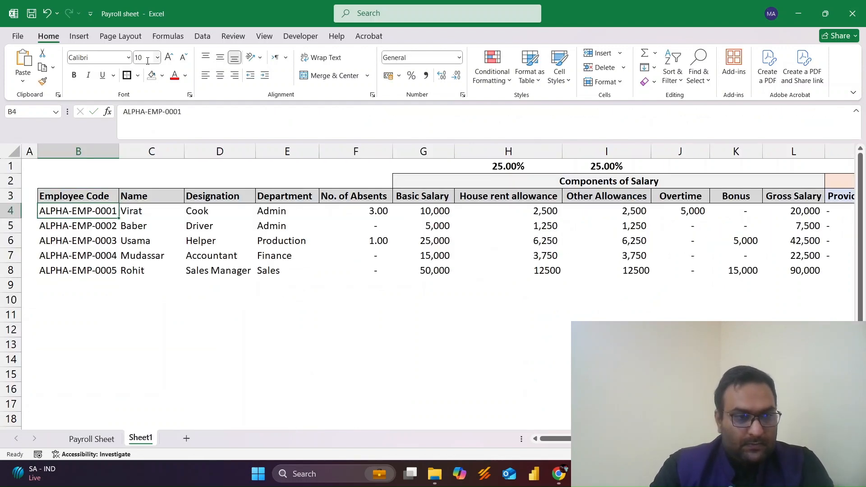
key("Up")
key("ctrl+Page_Up")
key("Up")
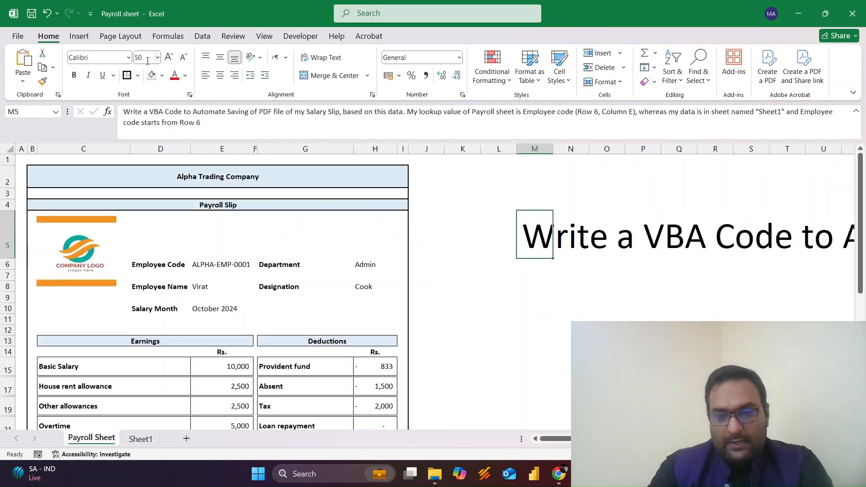
Merge and center the prompt cell M5 across to column AB and down to row 15, with wrapped text
key("shift+Right")
key("shift+Right")
key("shift+Right")
key("shift+Right")
key("shift+Right")
key("shift+Right")
key("shift+Right")
key("shift+Right")
key("shift+Right")
key("shift+Right")
key("shift+Right")
key("shift+Right")
key("shift+Right")
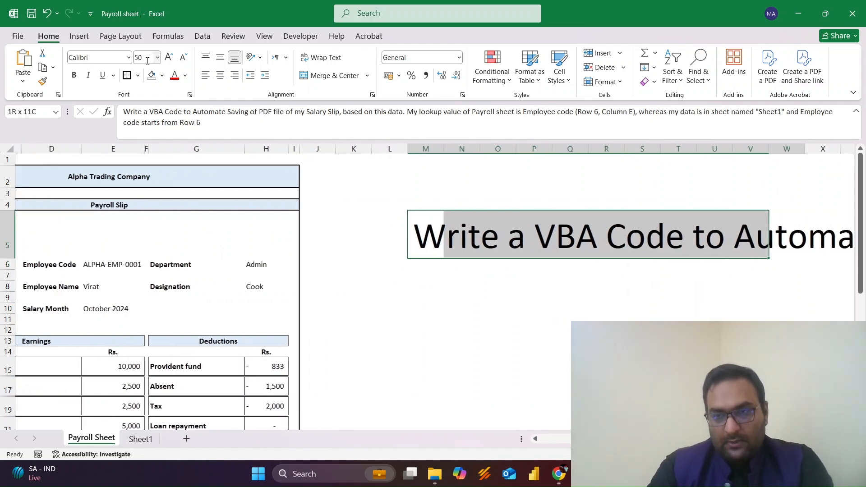
key("shift+Right")
key("shift+Right")
key("shift+Down")
key("shift+Down")
key("shift+Down")
key("shift+Down")
key("shift+Down")
key("shift+Down")
key("shift+Down")
key("shift+Down")
key("shift+Down")
key("shift+Down")
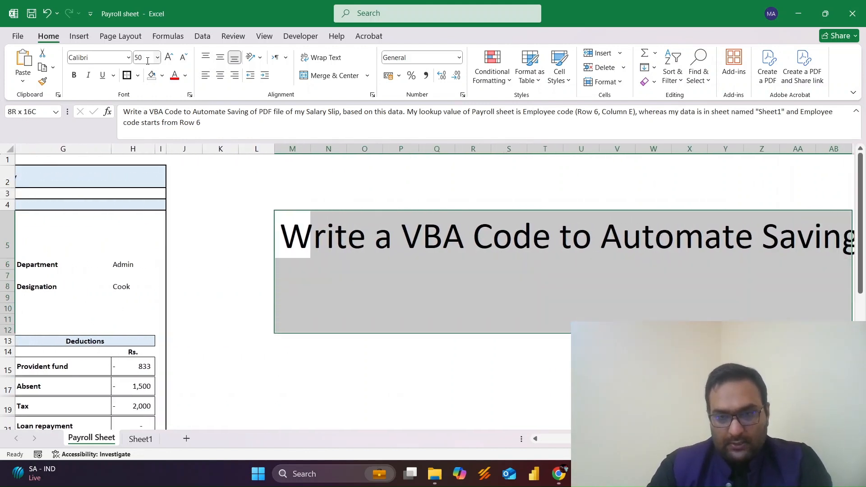
key("alt+h")
key("m")
key("c")
key("alt+h")
key("w")
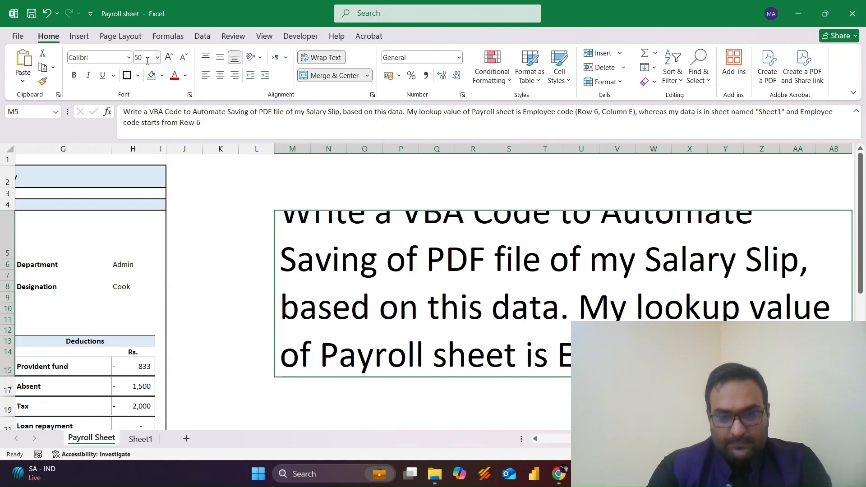
Set the font size of the merged prompt text to 35
key("alt+h")
type("fs")
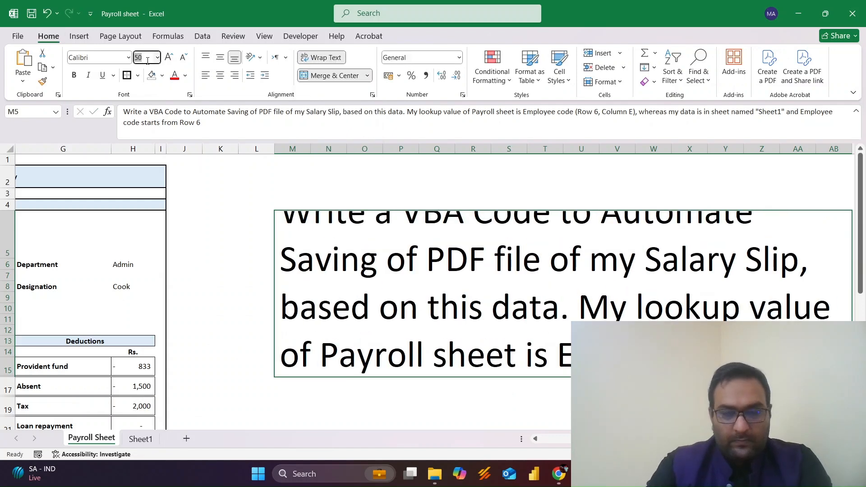
type("4")
key("BackSpace")
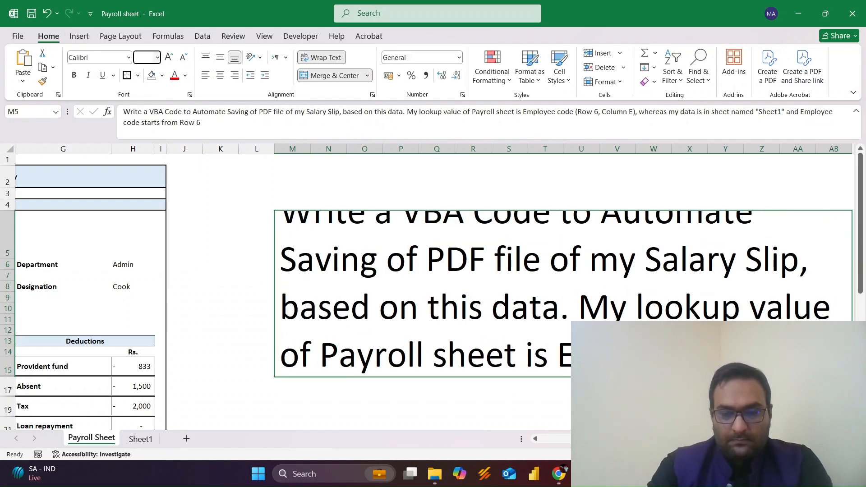
type("35")
key("Return")
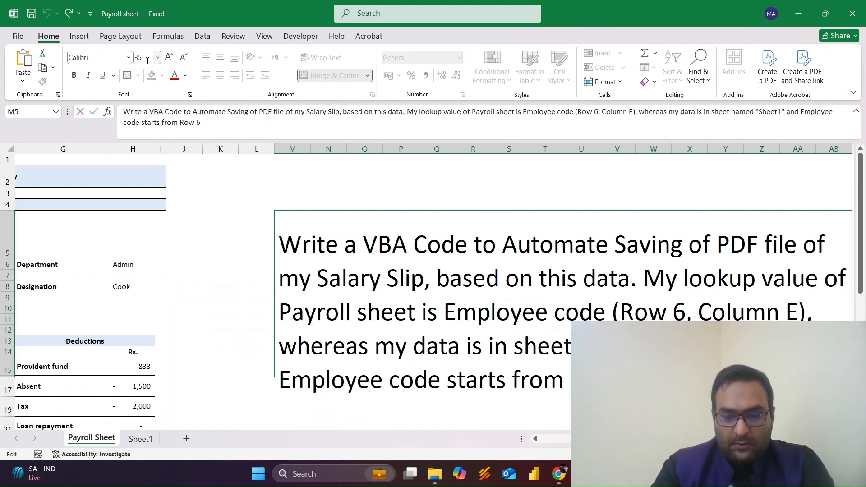
Change the end of the prompt to "Employee code starts from Row 4 Column B" and make the whole text bold
key("BackSpace")
type("4")
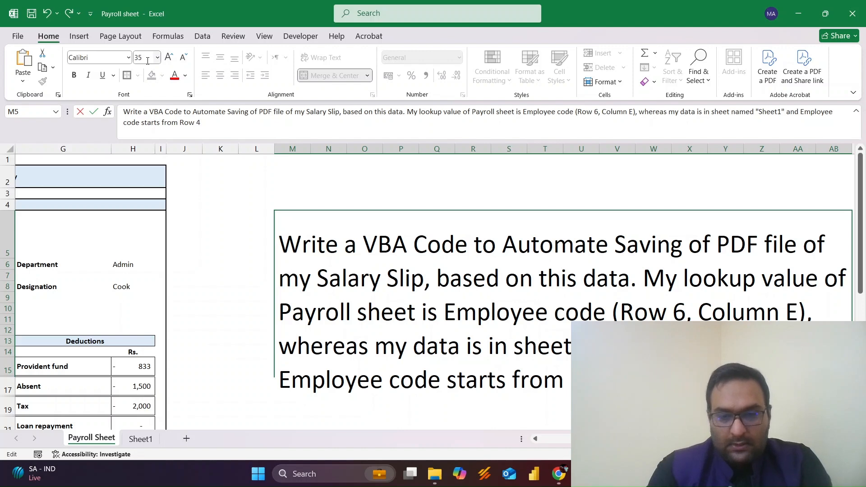
type(" Column A")
key("Return")
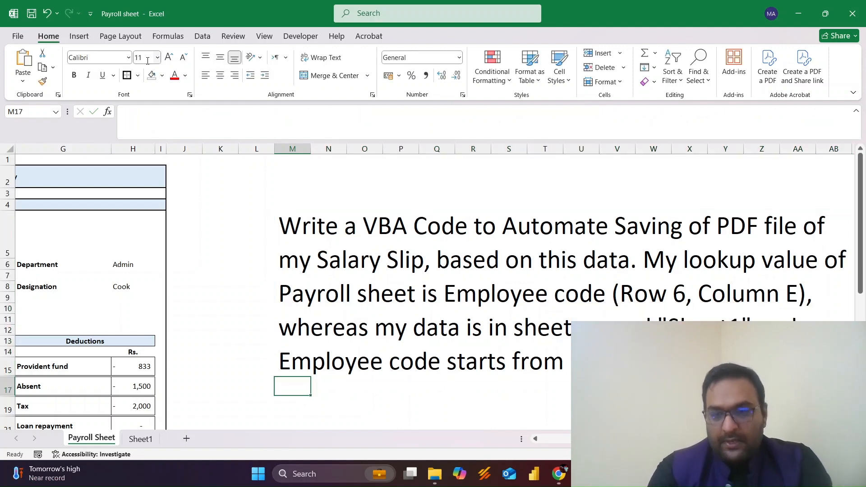
key("Up")
key("ctrl+b")
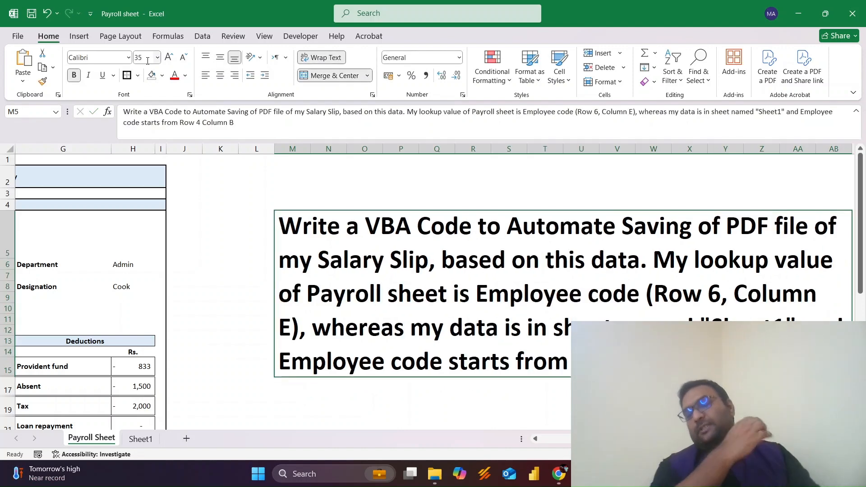
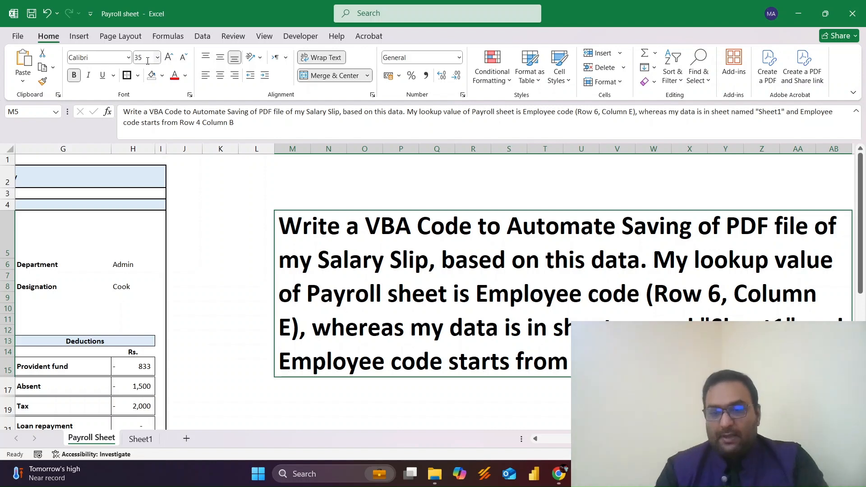
Undo the prompt's formatting, merge and text, going back through the employee code changes in E6
key("ctrl+z")
key("ctrl+z")
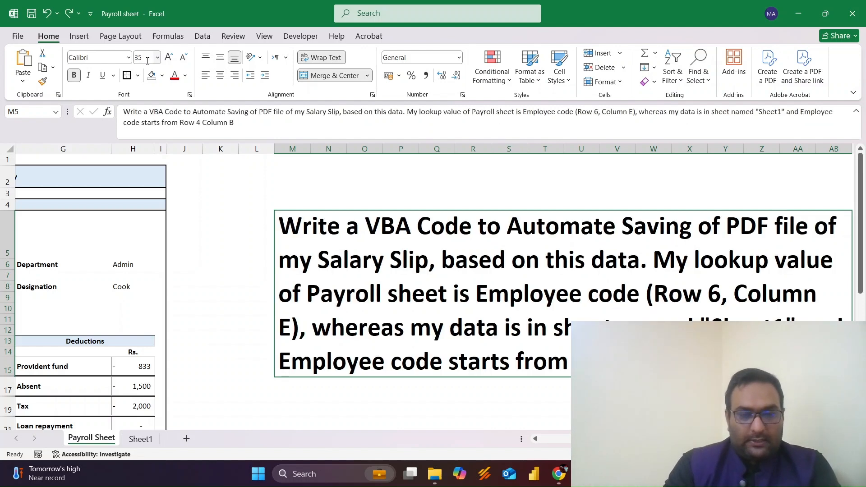
key("ctrl+z")
key("ctrl+z")
key("ctrl+z")
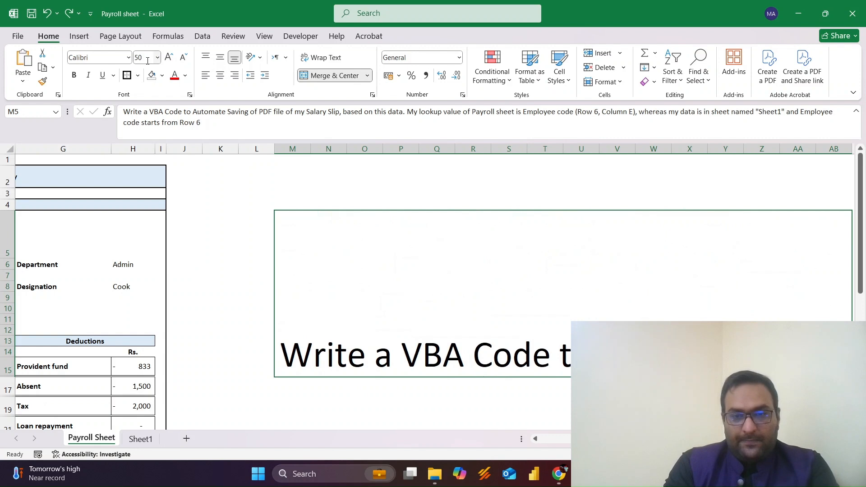
key("ctrl+z")
key("ctrl+z")
key("ctrl+z")
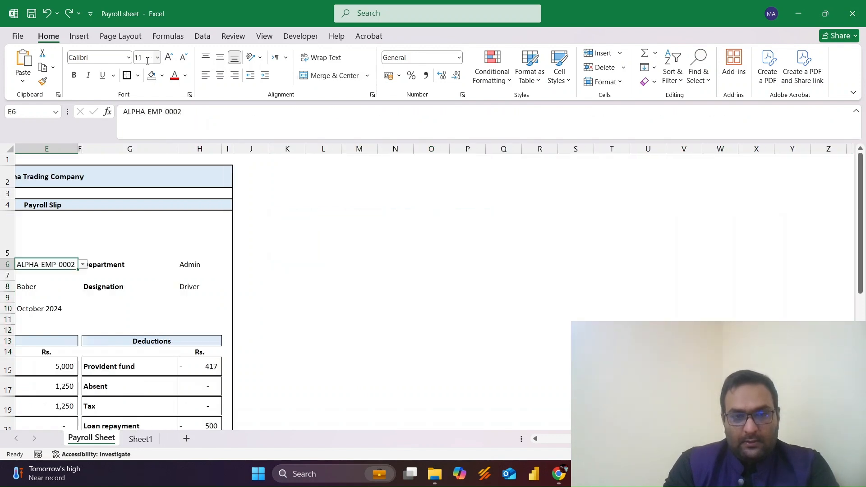
key("ctrl+z")
key("ctrl+z")
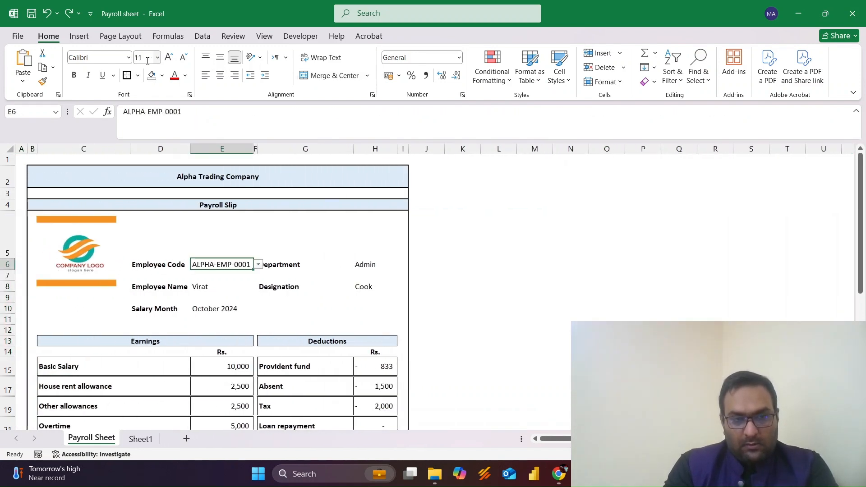
Set the height of row 5 on the Payroll Sheet to 15 and select the empty cell M8
key("ctrl+z")
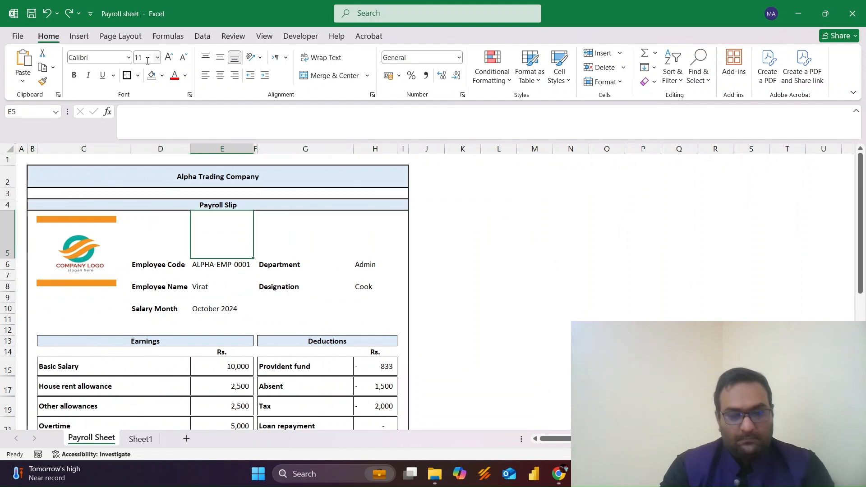
key("alt+h")
type("oh15")
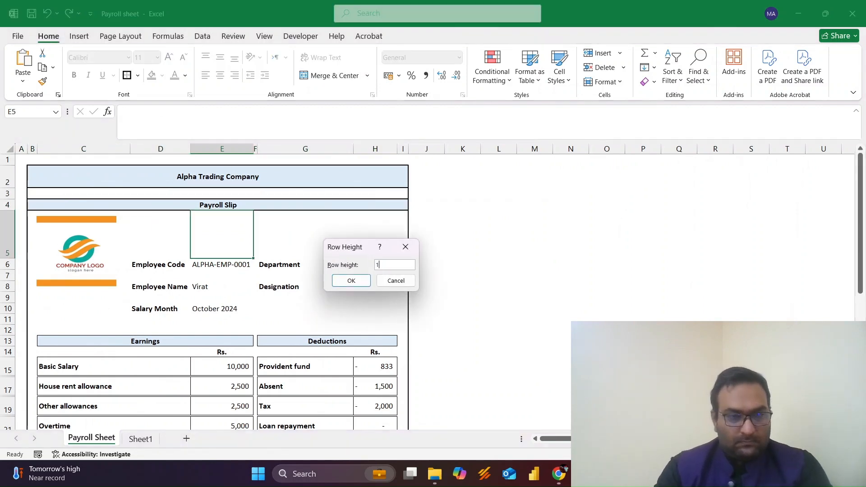
key("Return")
key("Down")
key("Down")
key("Down")
key("Right")
key("Right")
key("Right")
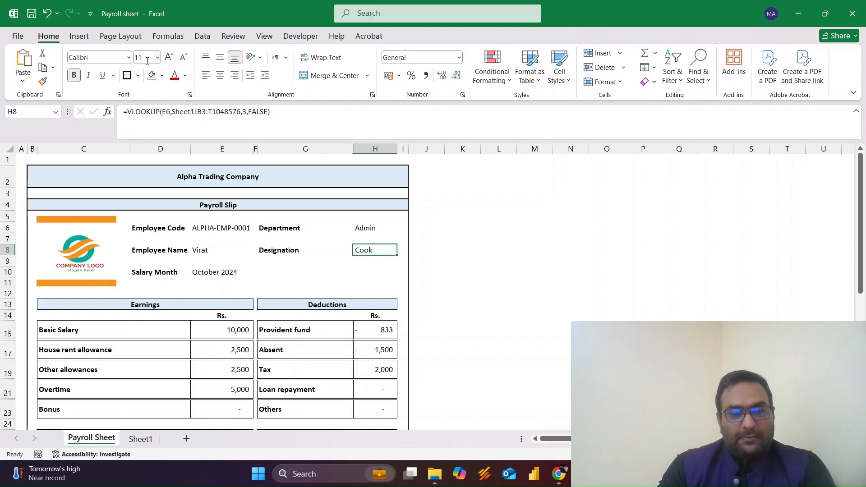
left_click(532, 252)
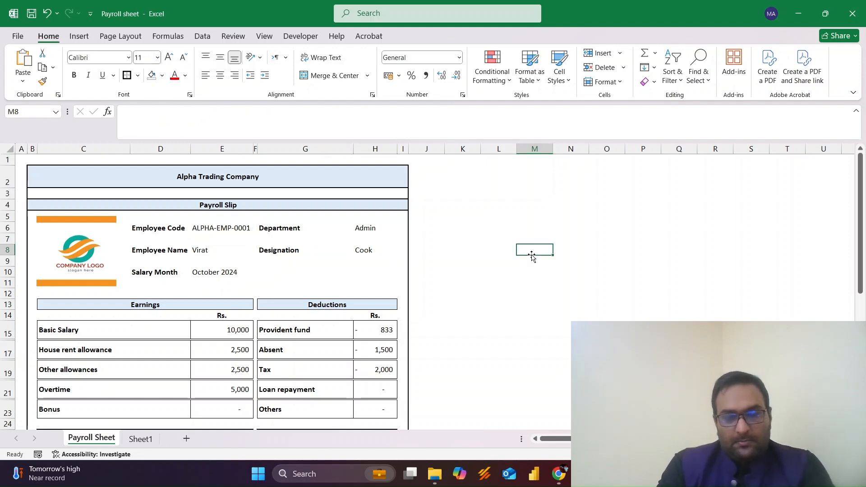
Switch to the Payroll sheet2 workbook, open its VBA editor and select all the SaveSalarySlipsAsPDF code in Module2
key("alt+Tab")
key("Tab")
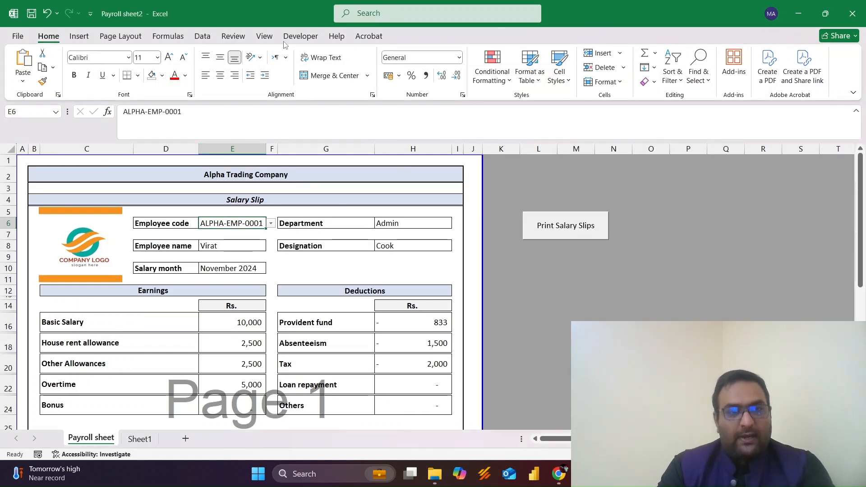
left_click(318, 34)
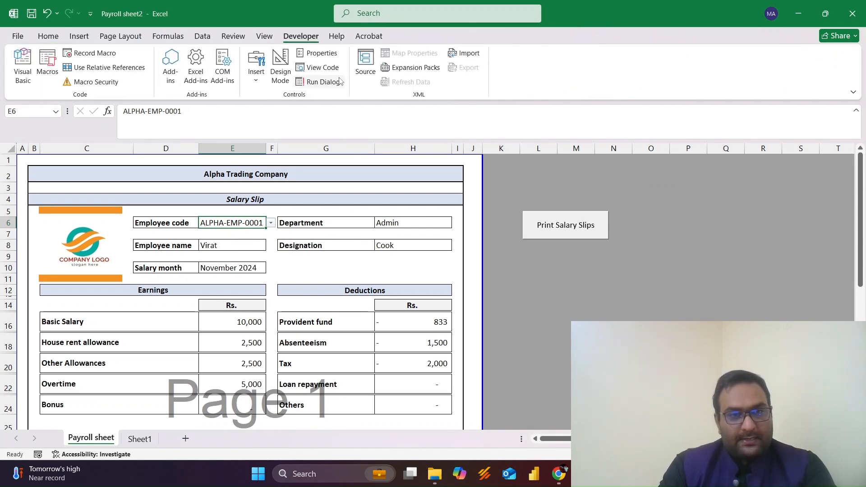
left_click(23, 68)
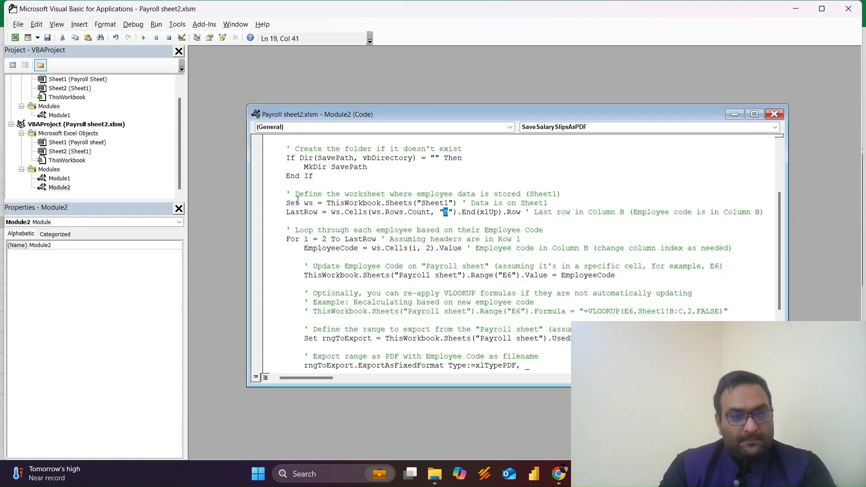
double_click(357, 212)
key("ctrl+a")
key("alt+F11")
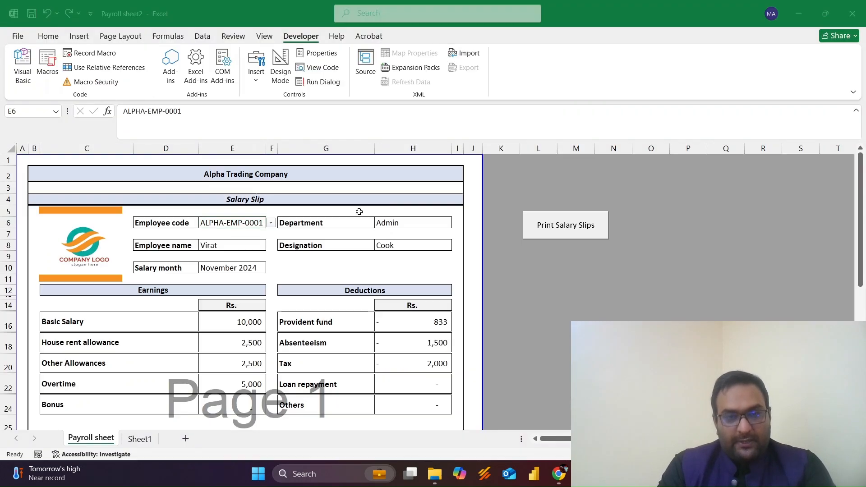
Copy the entire selected SaveSalarySlipsAsPDF code from Module2 of Payroll sheet2
left_click(25, 71)
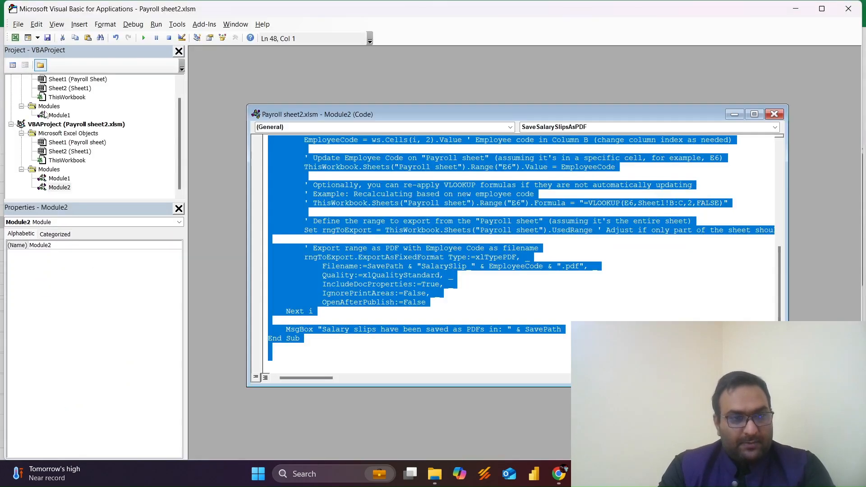
key("alt+Tab")
key("alt+Tab")
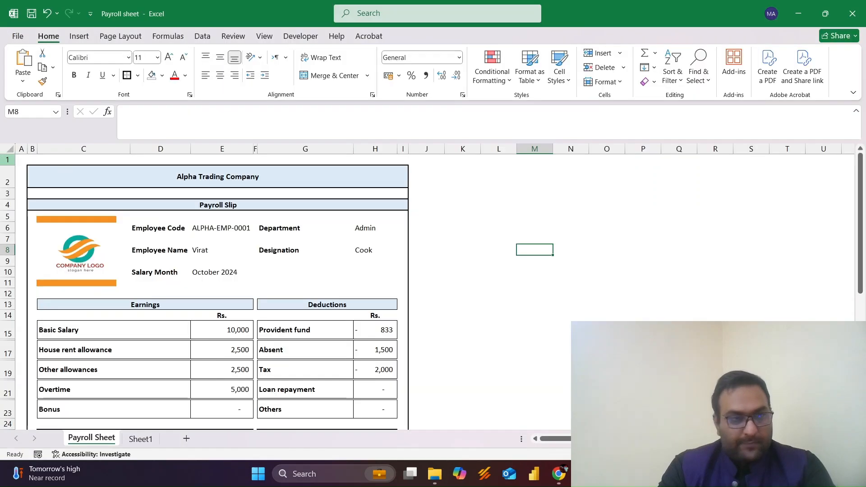
left_click(300, 36)
left_click(16, 72)
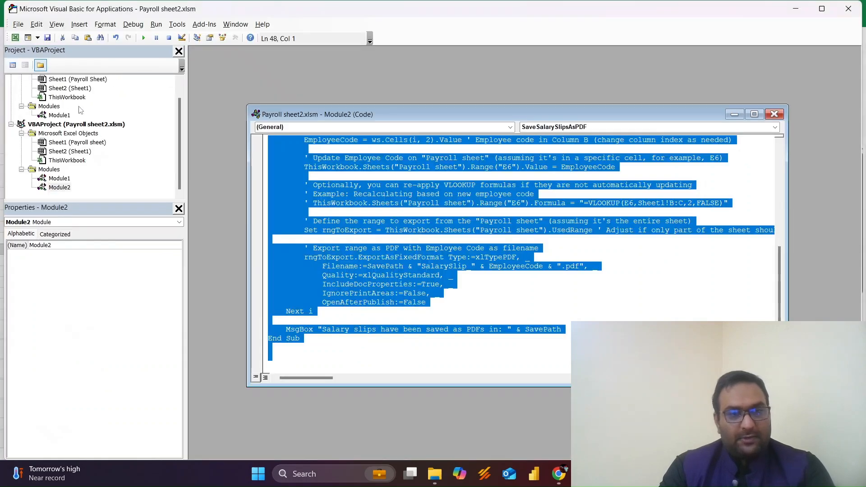
right_click(351, 250)
left_click(395, 274)
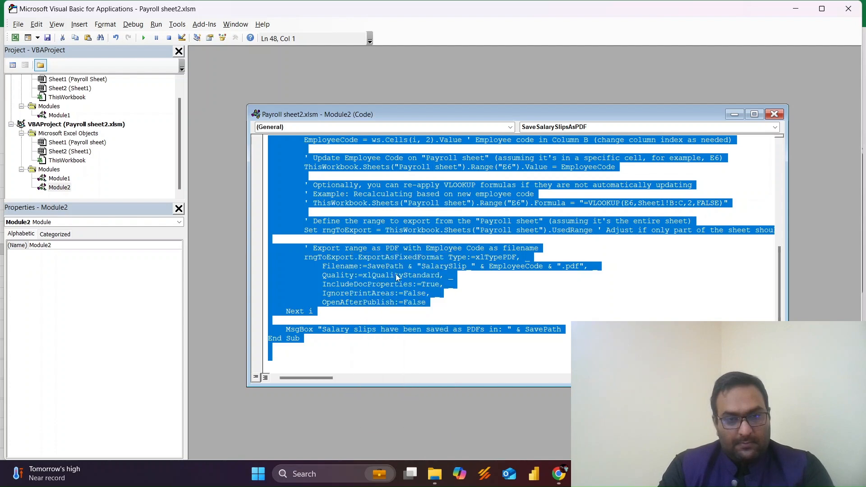
Close the Module2 code window and the VBA editor, and close the Payroll sheet2 workbook
key("alt+Tab")
key("alt+Tab")
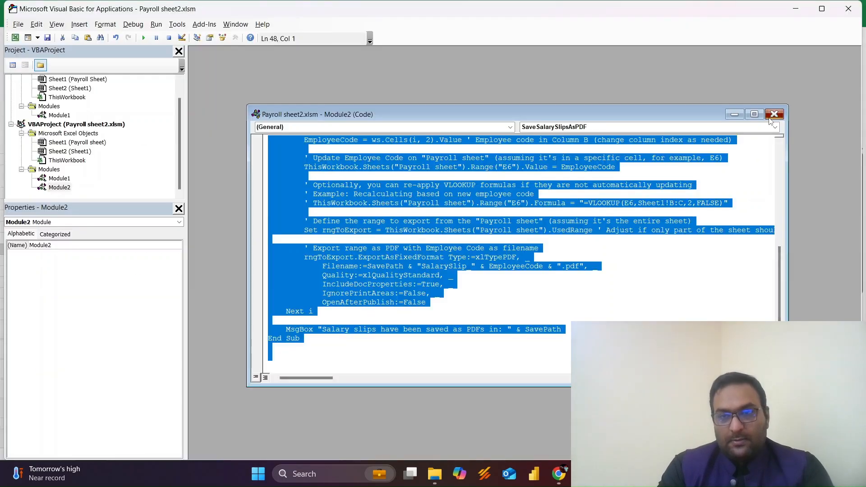
left_click(777, 113)
left_click(848, 9)
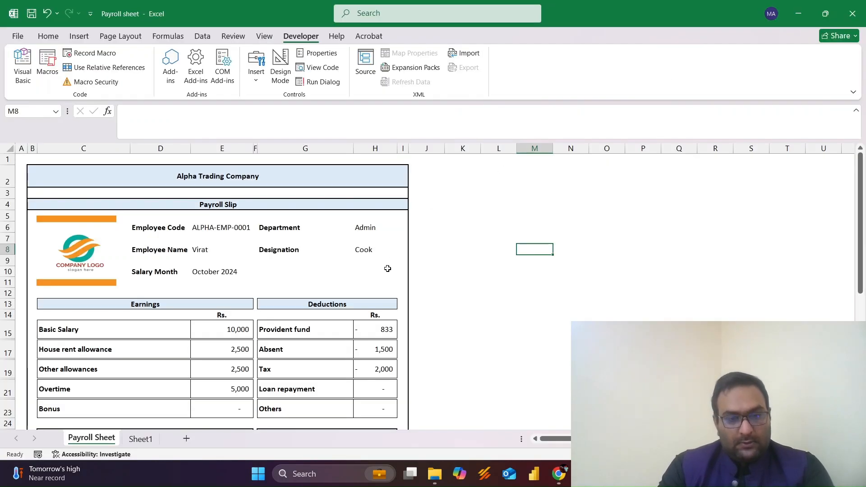
key("alt+Tab")
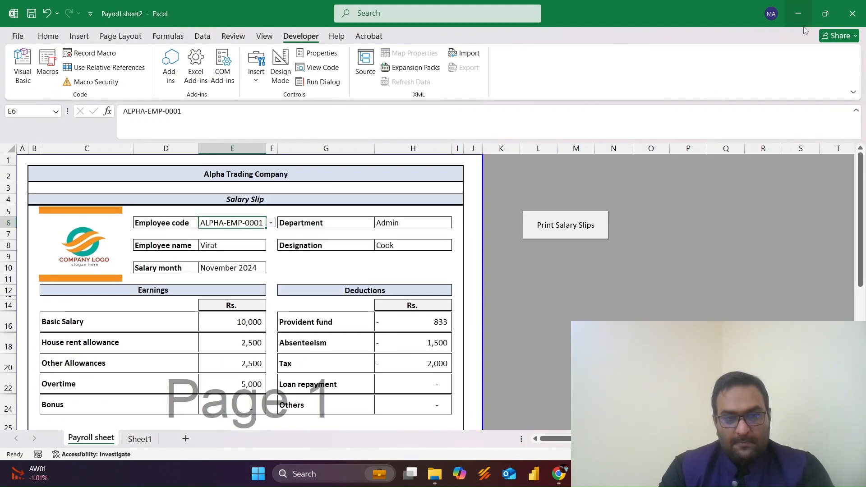
left_click(851, 14)
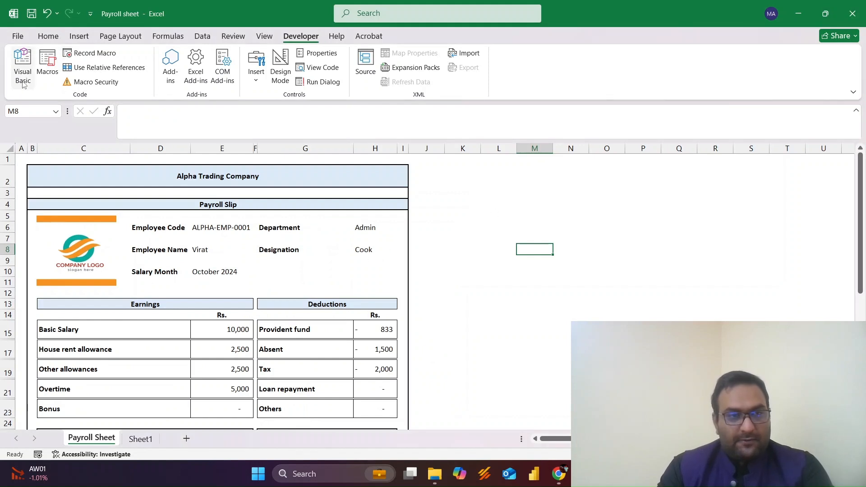
Insert a new module in the Payroll sheet workbook's VBA project, paste the copied code into it and return to the worksheet
left_click(23, 65)
left_click(79, 24)
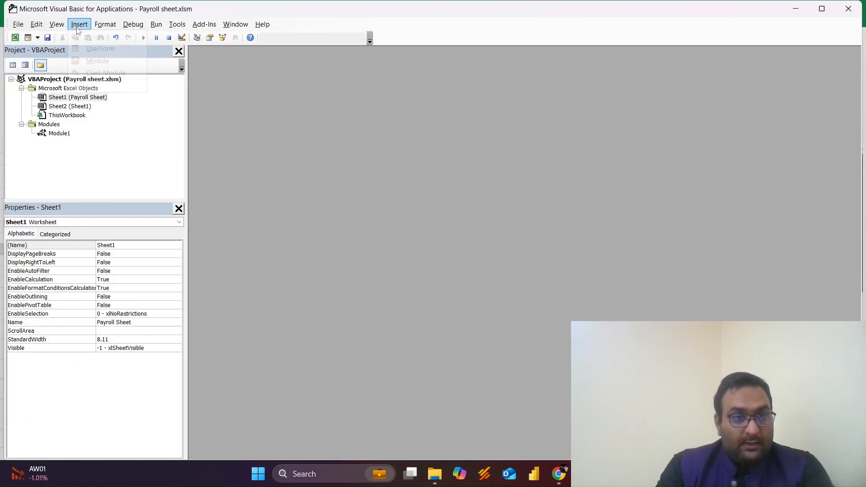
left_click(97, 60)
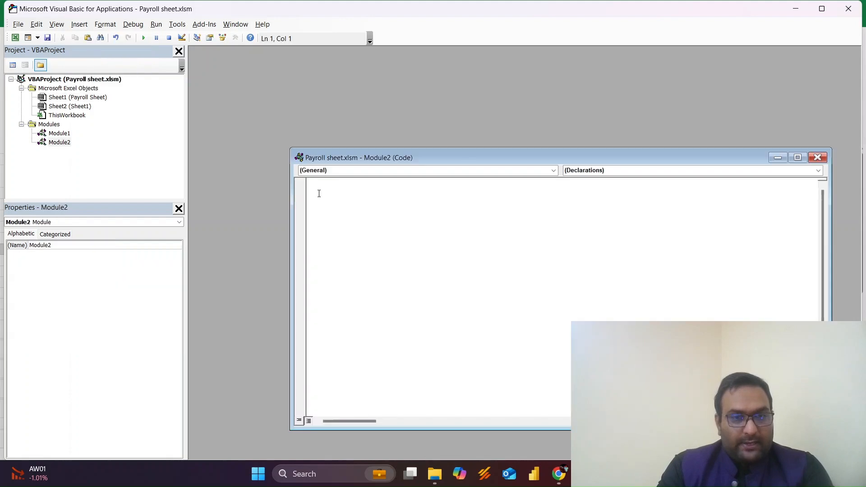
key("ctrl+v")
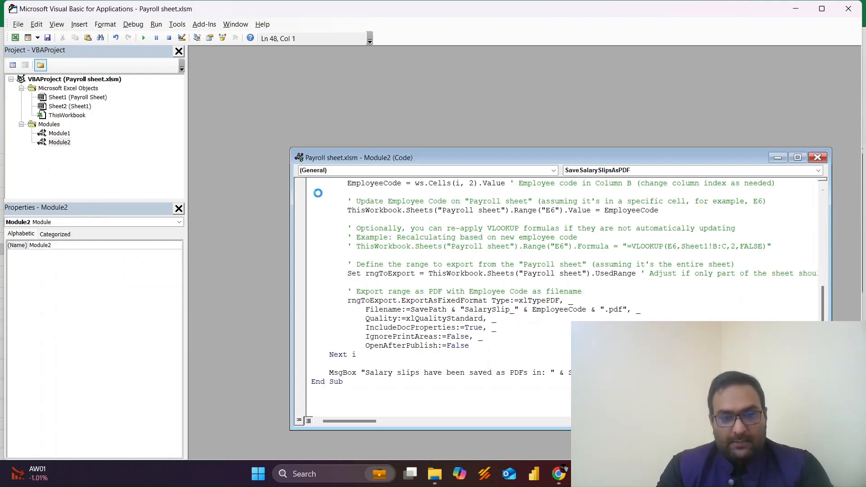
left_click(817, 158)
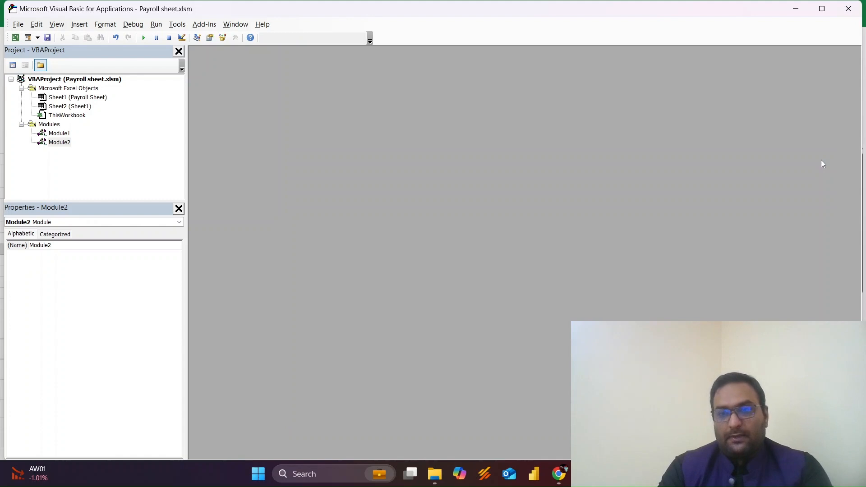
left_click(16, 38)
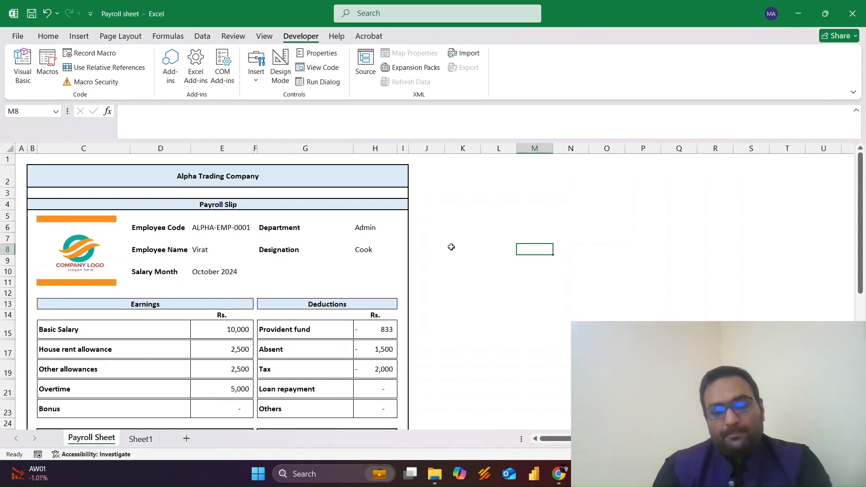
key("Left")
key("Up")
key("Left")
key("Up")
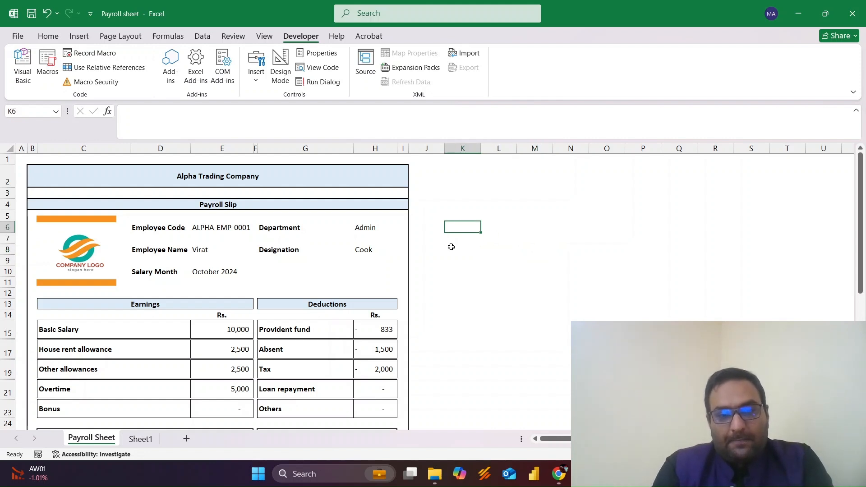
key("shift+Right")
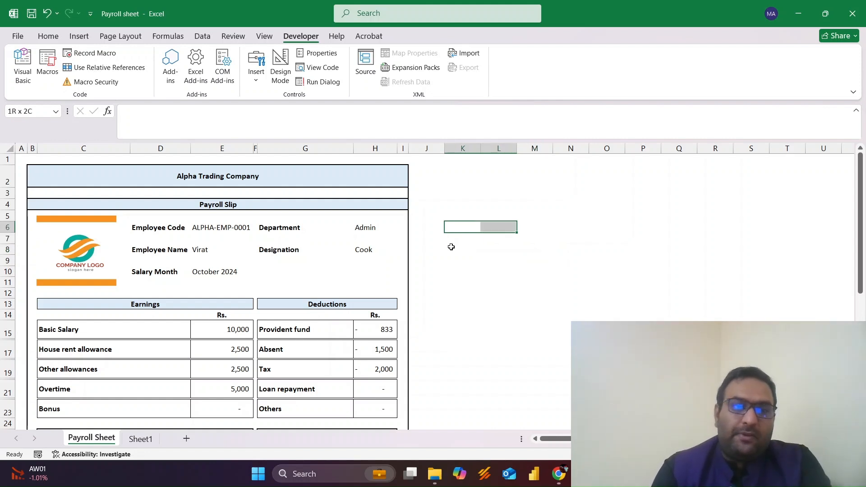
key("shift+Left")
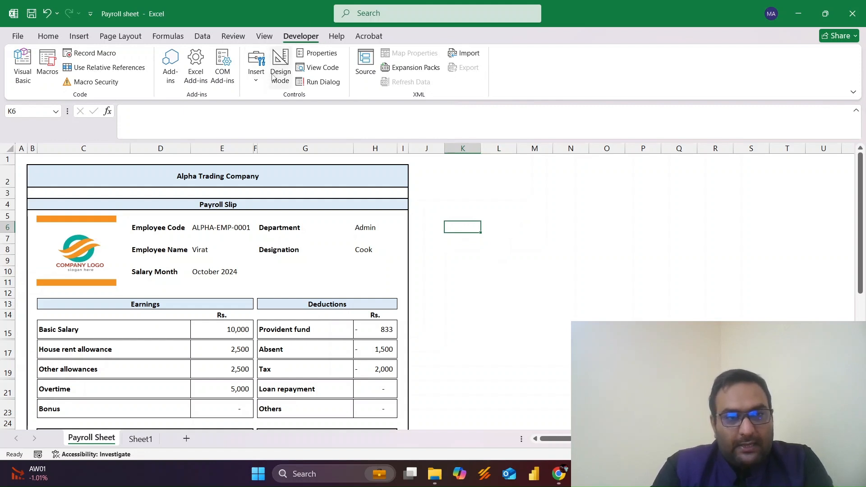
Draw a form-control button beside the payroll slip, spanning about L4 to O6, and assign the SaveSalarySlipsAsPDF macro to it
left_click(256, 72)
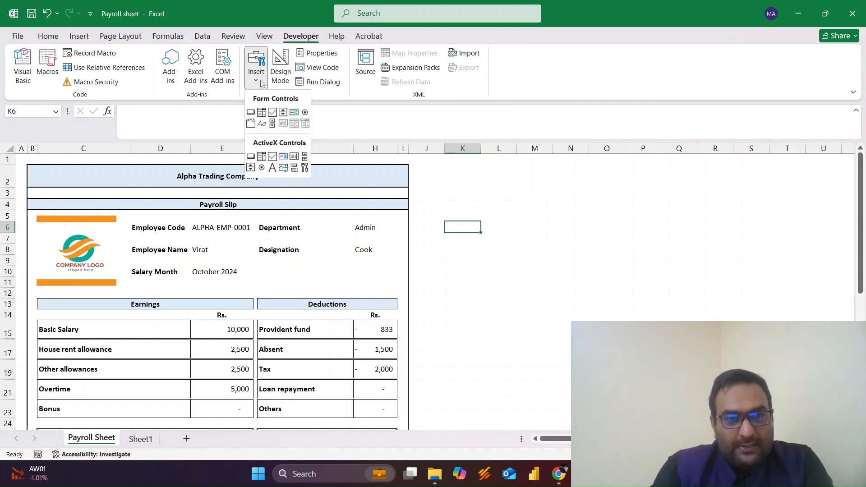
left_click(251, 112)
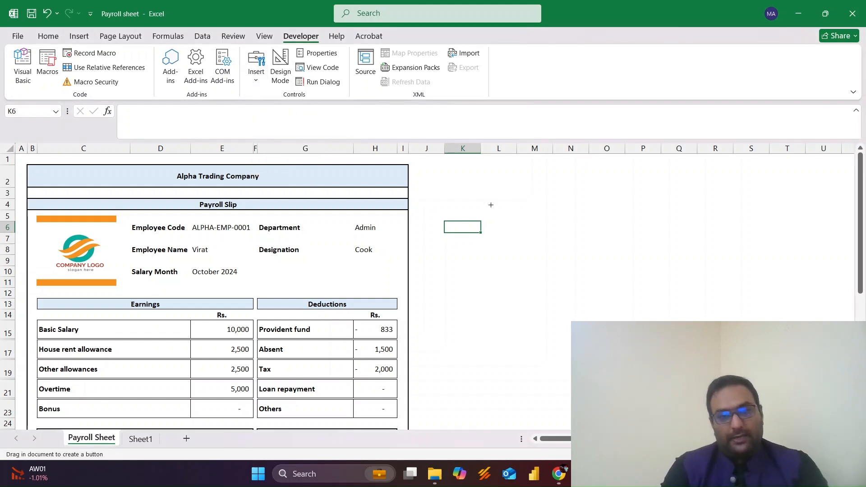
left_click_drag(490, 204, 606, 236)
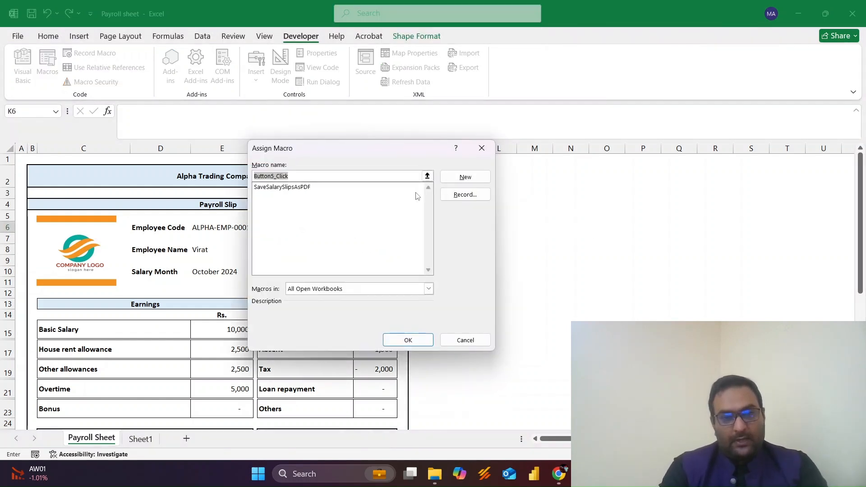
left_click_drag(369, 148, 370, 177)
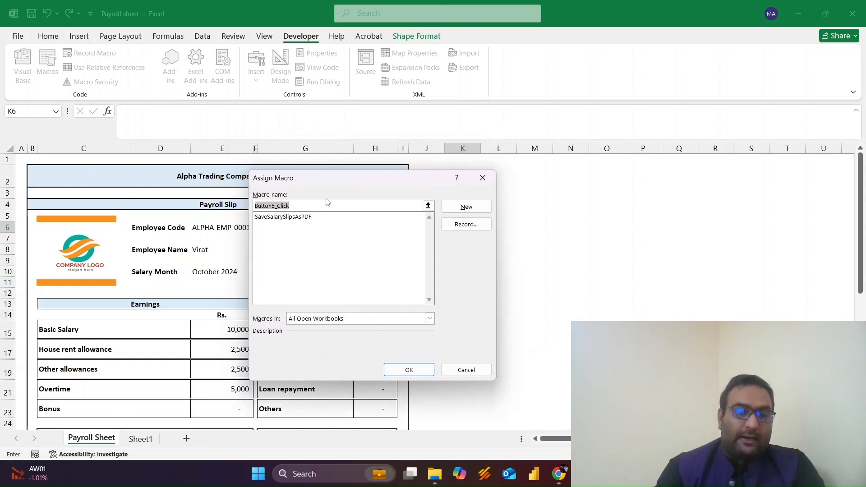
double_click(291, 217)
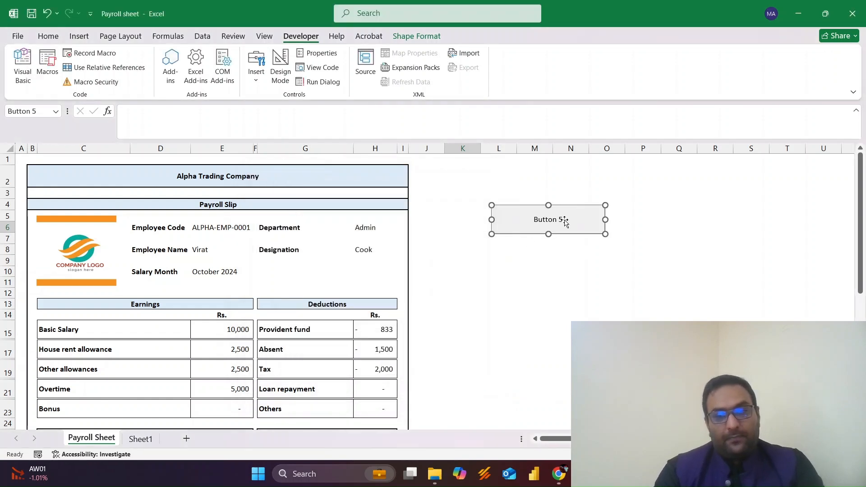
Change the new button's caption to "Print" and deselect the button
left_click(564, 220)
left_click(560, 220, "shift")
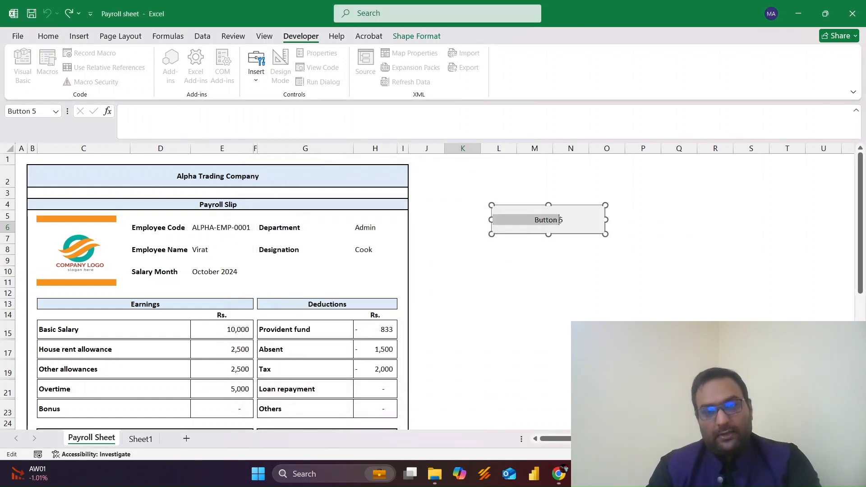
key("shift+Right")
key("BackSpace")
type("pR")
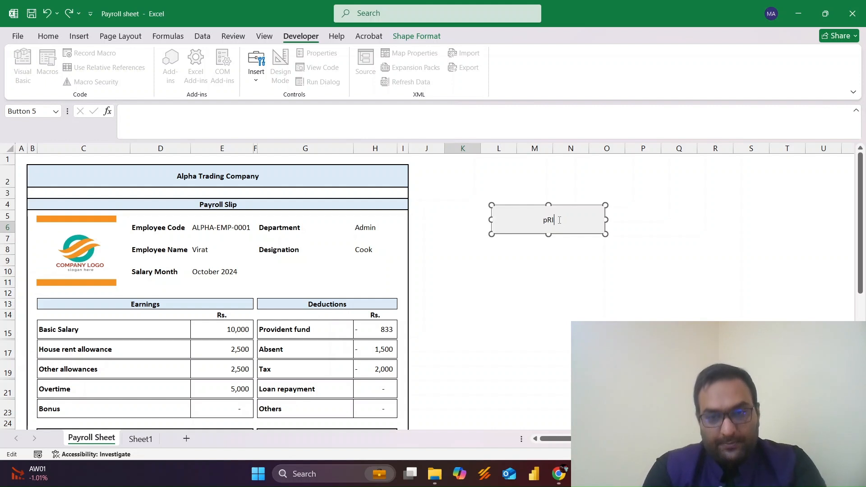
key("BackSpace")
key("BackSpace")
type("Print")
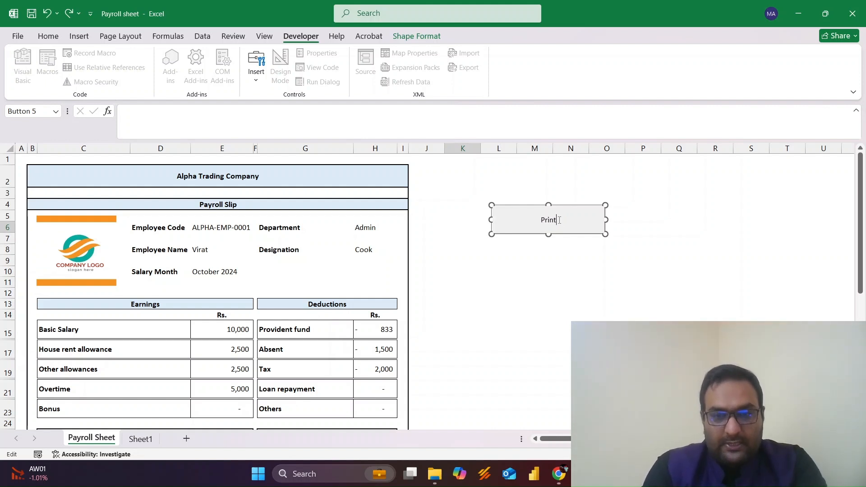
key("ctrl+a")
key("ctrl+z")
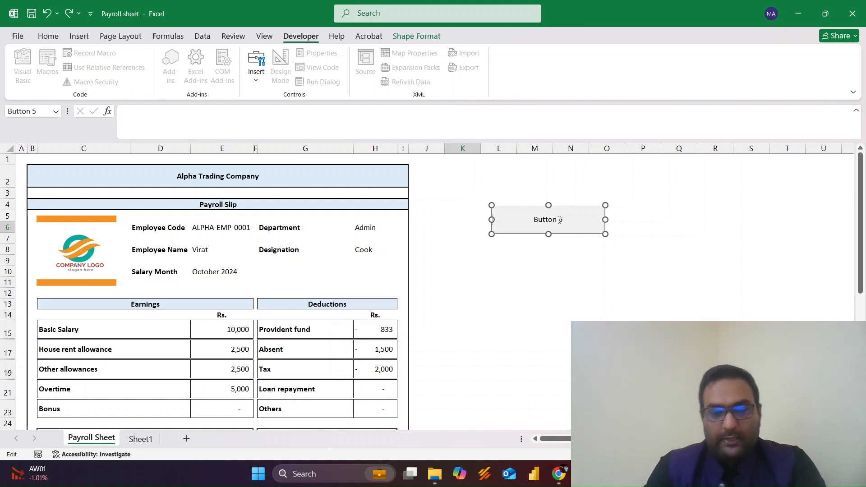
key("ctrl+y")
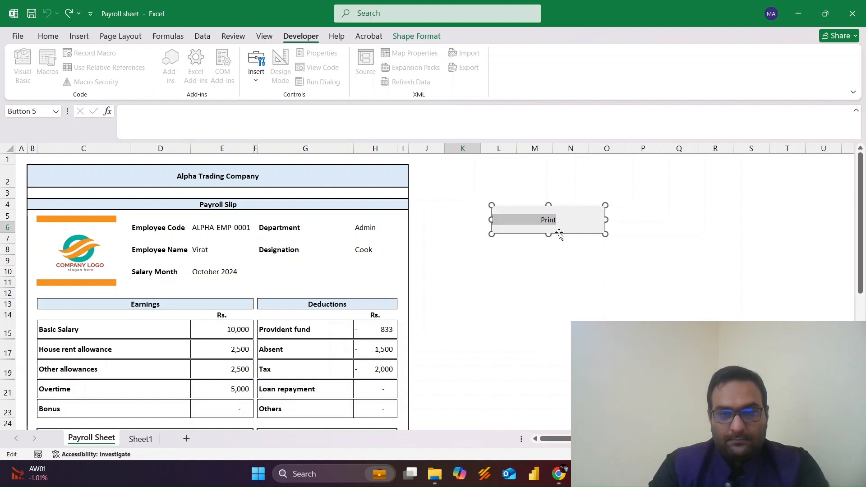
left_click(551, 263)
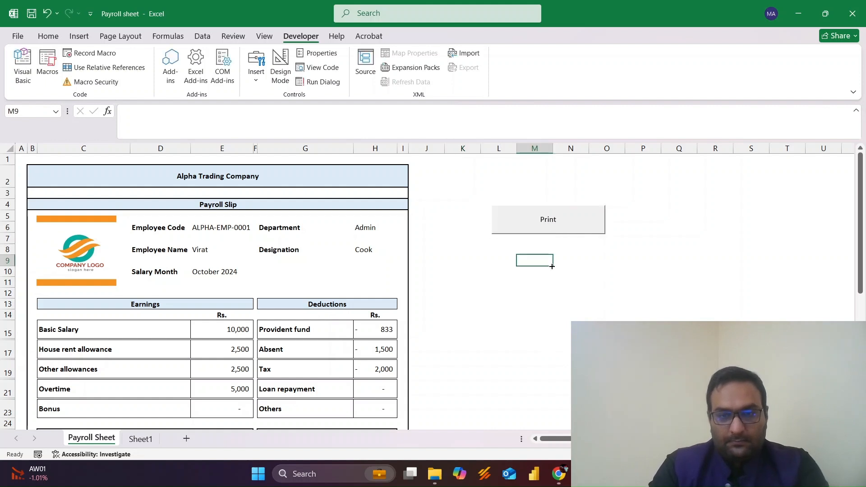
Run the macro with the Print button and open the first employee's PDF slip from Work new\Salary Slips in File Explorer
left_click(548, 224)
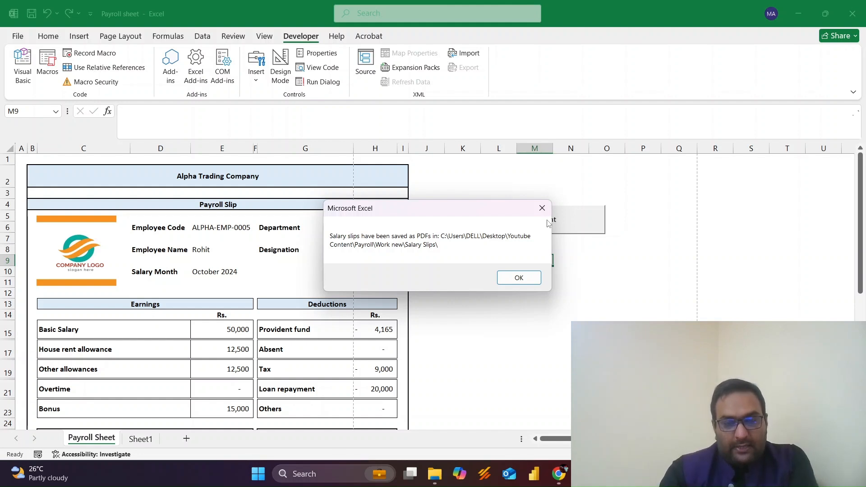
key("Return")
left_click(432, 477)
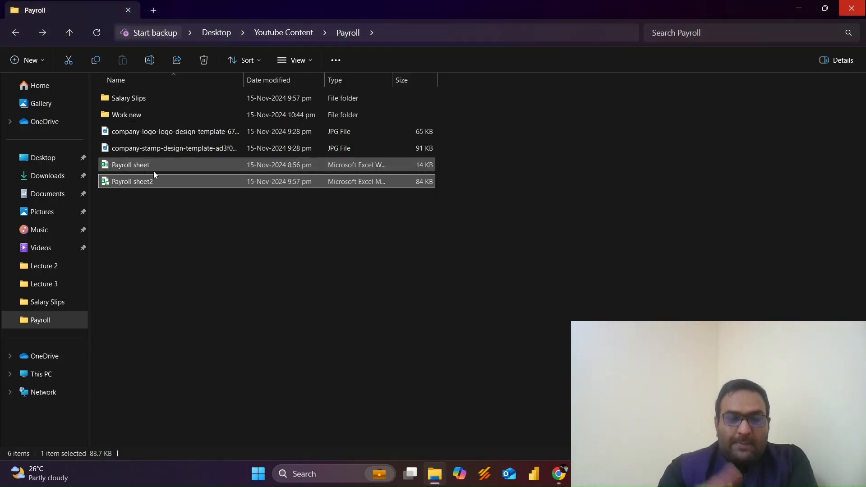
double_click(140, 113)
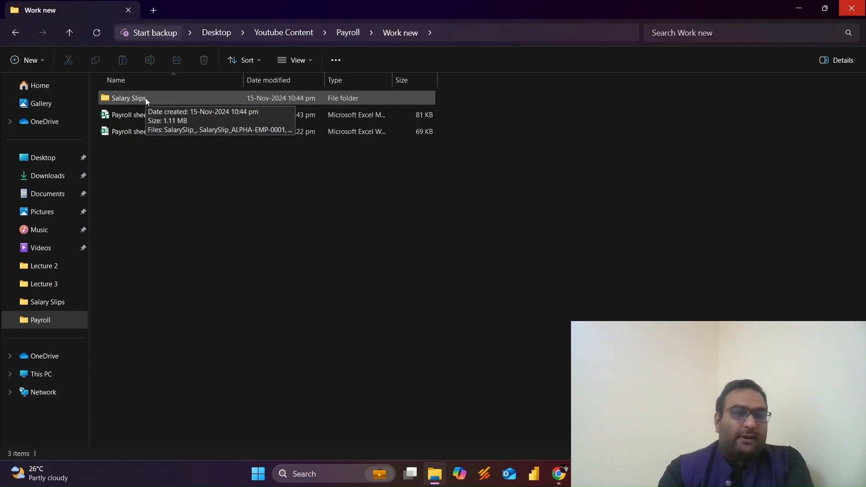
double_click(146, 99)
double_click(150, 113)
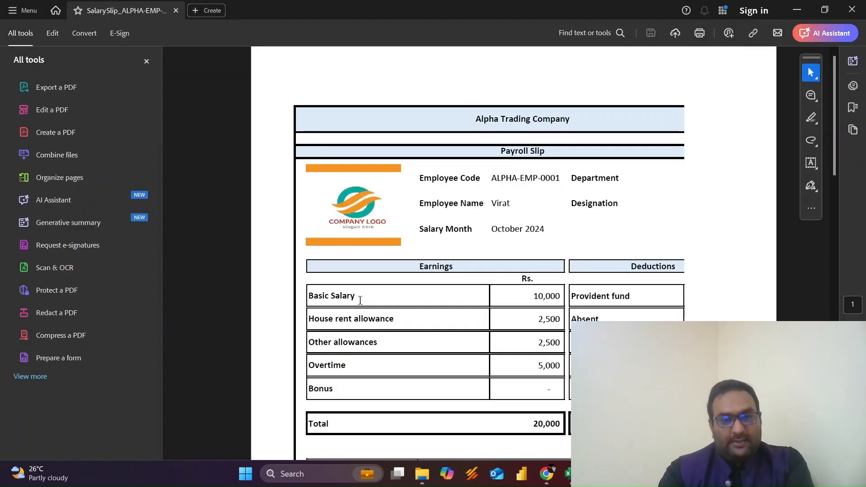
Examine how the salary slip is laid out across the PDF pages, close it and return to the Payroll sheet workbook
scroll(370, 304, "down", 3)
scroll(370, 304, "up", 4)
scroll(370, 304, "down", 10)
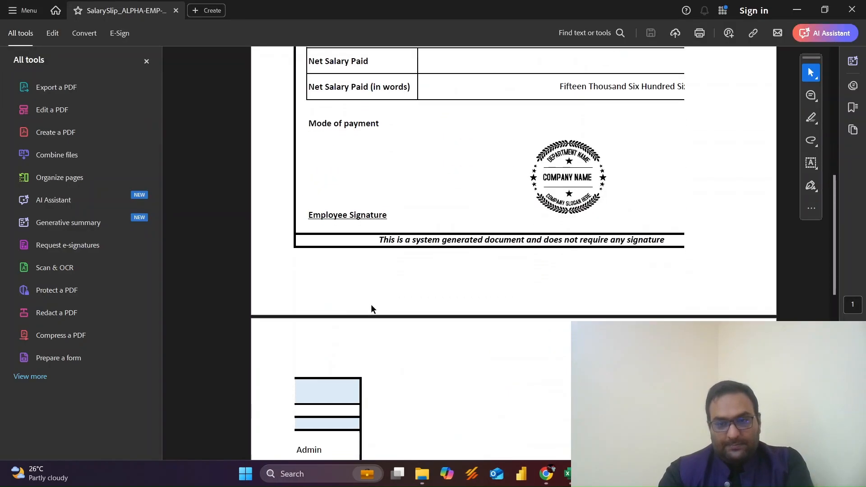
scroll(371, 304, "up", 6)
scroll(371, 304, "down", 10)
scroll(371, 303, "up", 12)
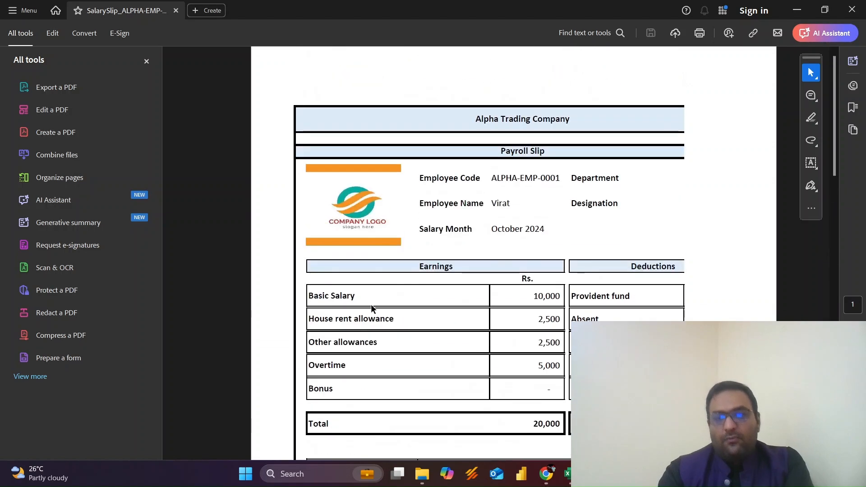
left_click(860, 5)
key("alt+Tab")
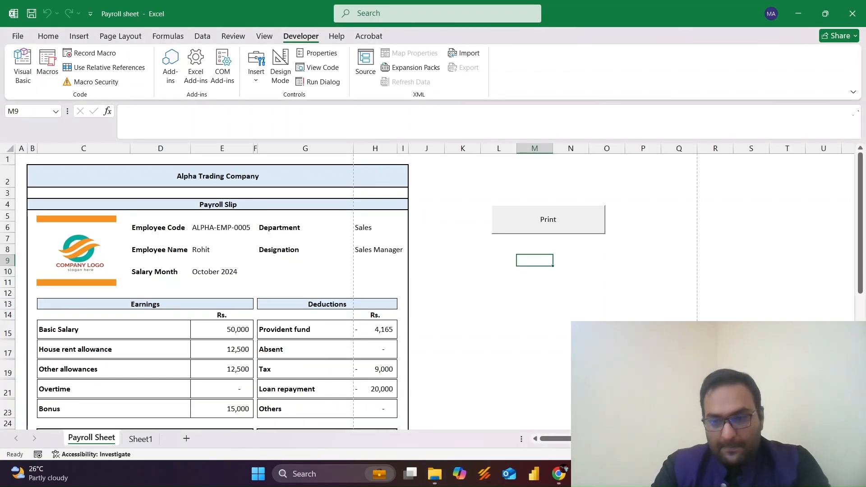
In Page Break Preview, move the vertical page break out to the slip's outer edge at column I and rerun the Print macro
key("alt+w")
key("i")
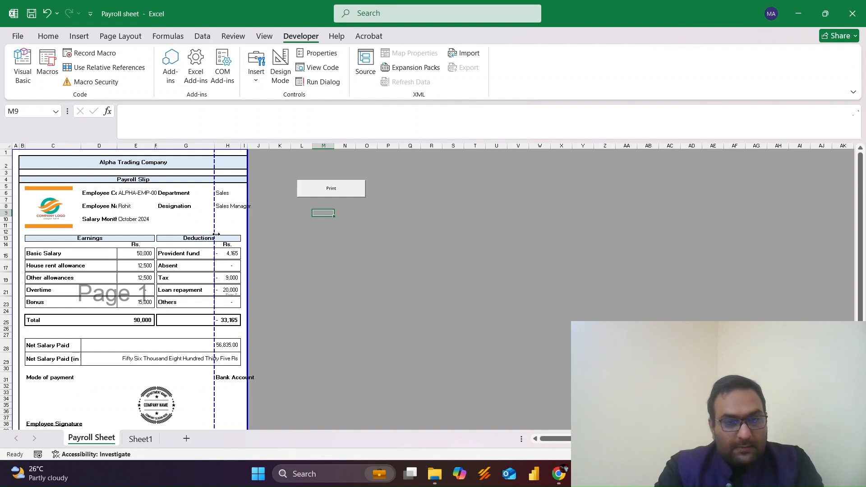
left_click_drag(214, 231, 247, 230)
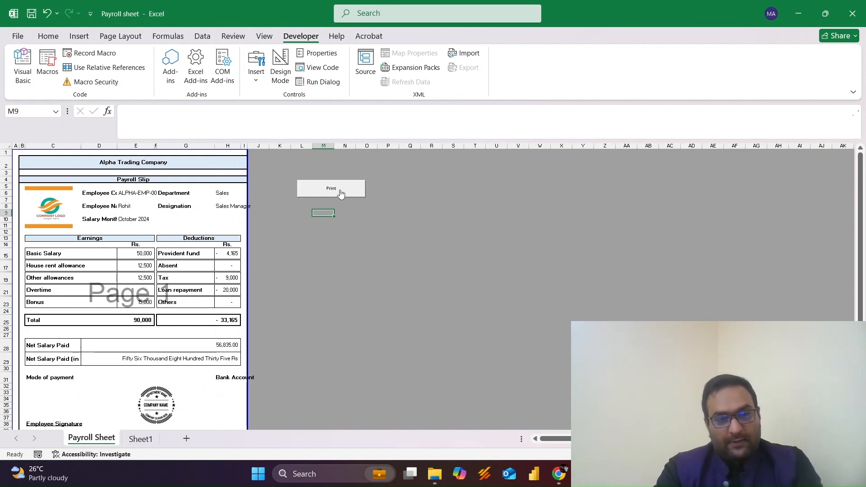
left_click(341, 193)
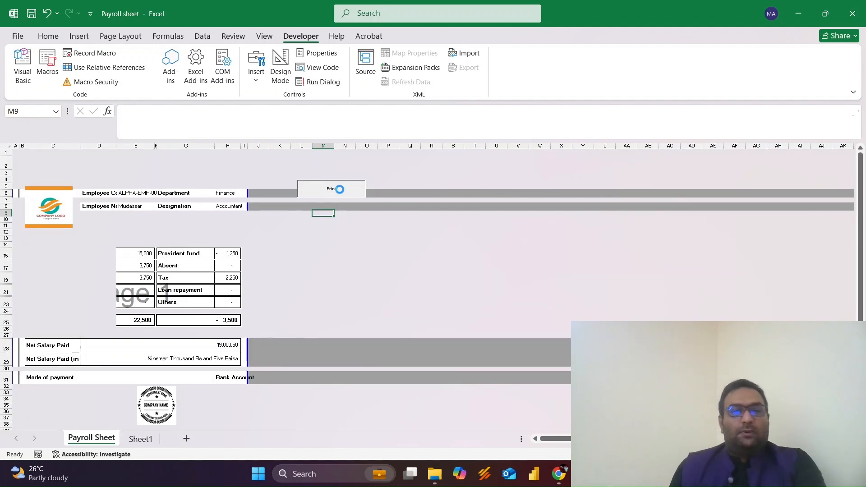
key("Return")
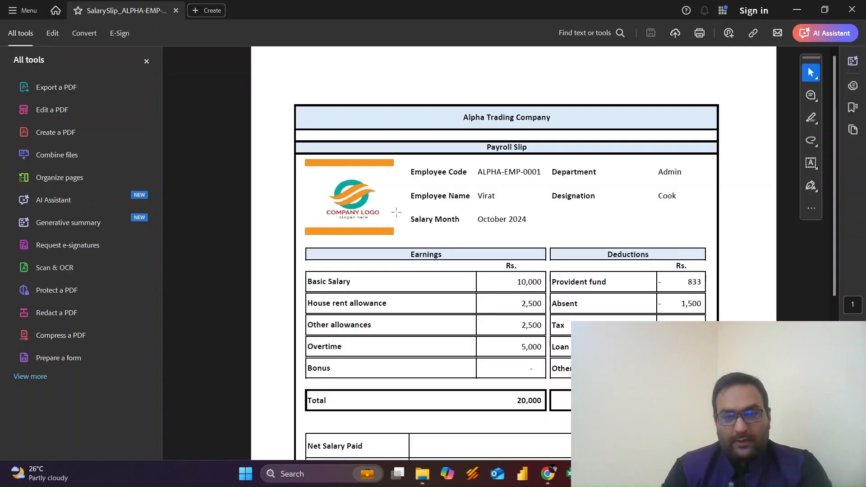
Check the regenerated PDF slips of the first, second and fifth employees, close them and return to the Payroll sheet workbook
scroll(467, 283, "down", 6)
scroll(467, 283, "up", 6)
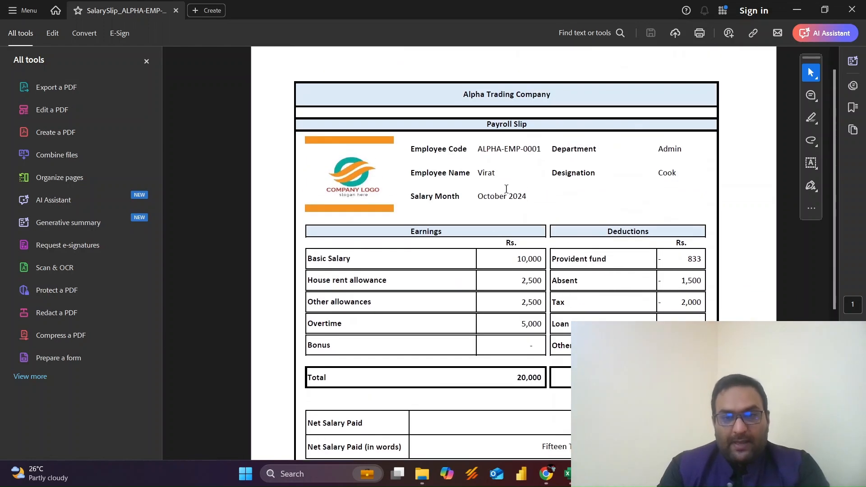
left_click(845, 5)
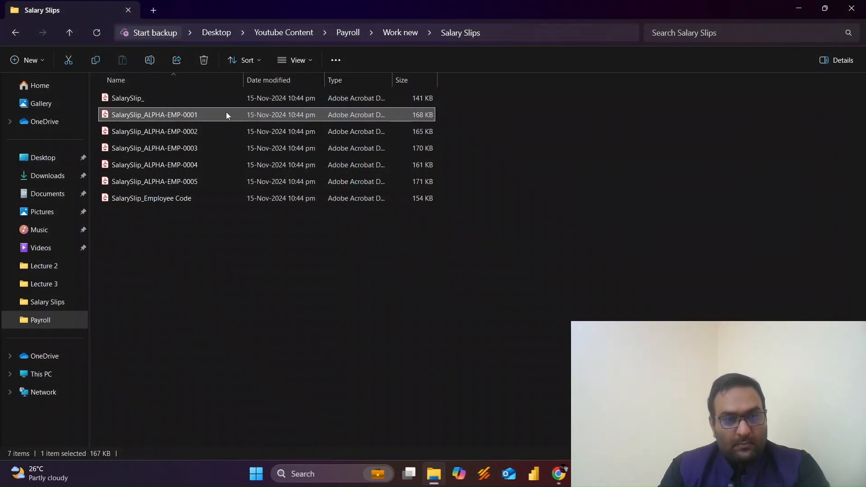
double_click(209, 130)
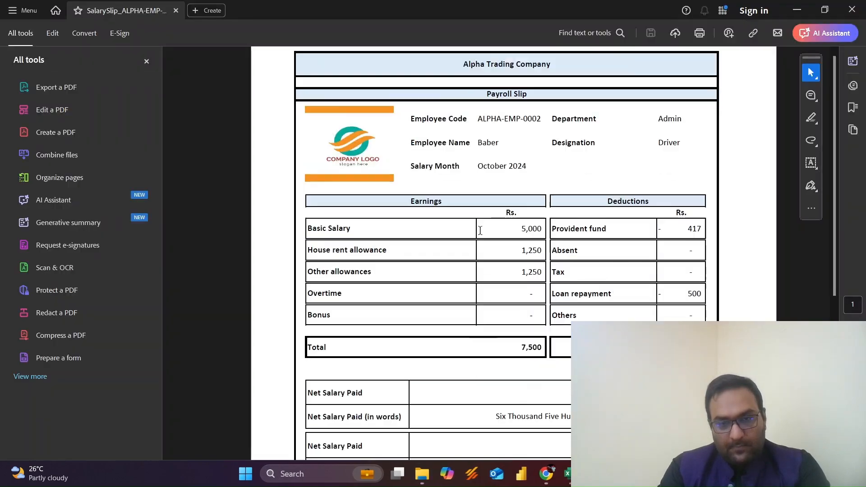
scroll(480, 231, "down", 5)
left_click(851, 5)
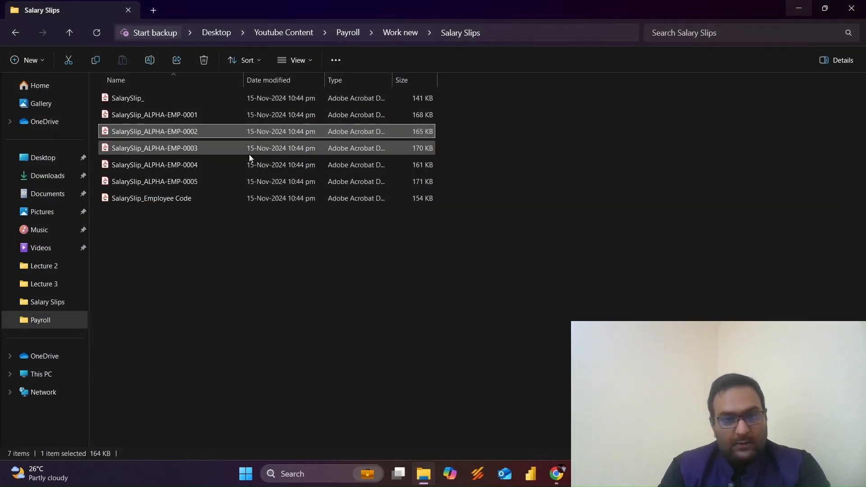
double_click(177, 178)
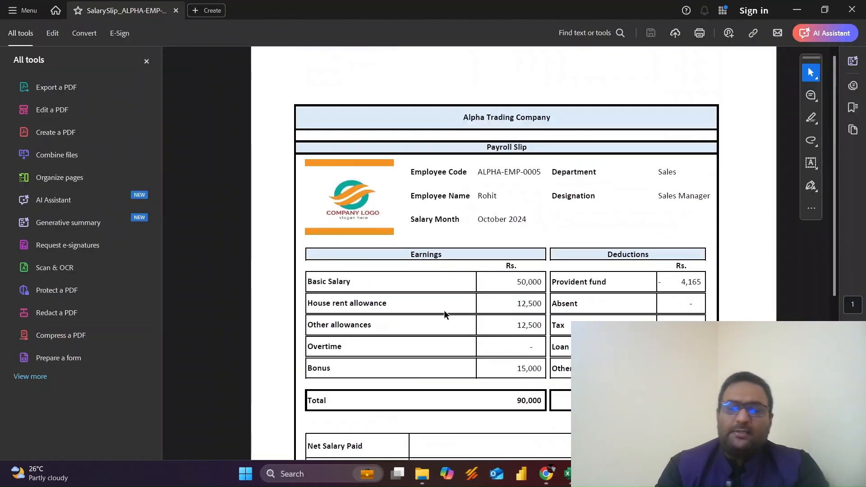
left_click(853, 11)
key("alt+Tab")
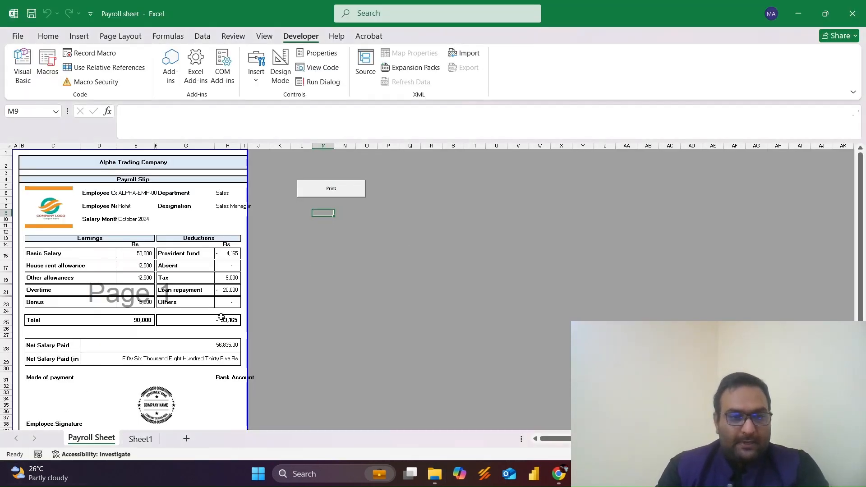
Review the payroll slip and the employee salary table on Sheet1, and return to the Payroll Sheet worksheet
scroll(221, 317, "down", 3)
scroll(221, 317, "up", 5)
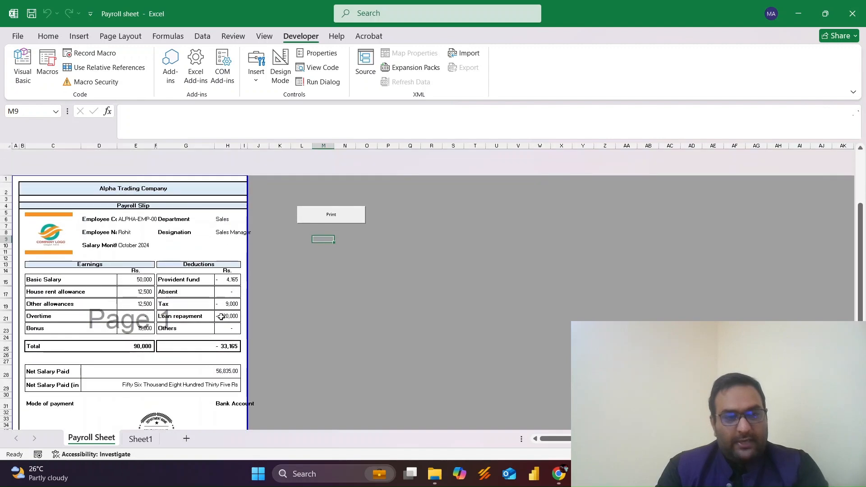
scroll(221, 317, "down", 1)
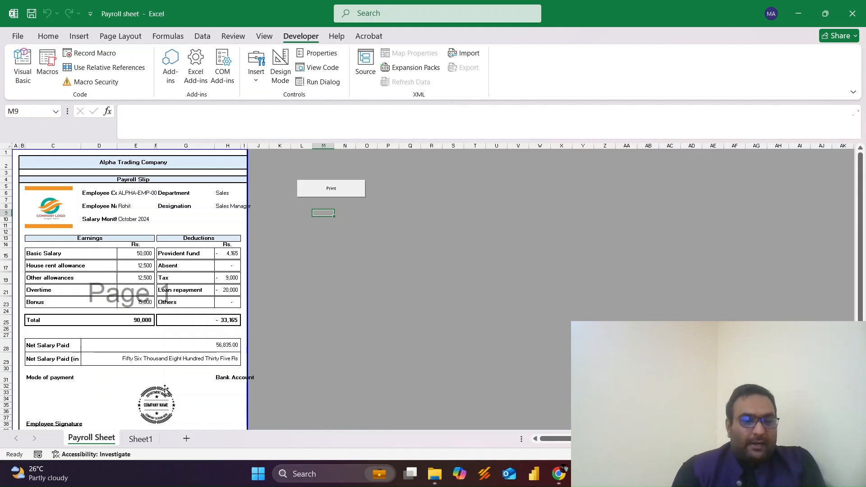
left_click(145, 443)
scroll(164, 287, "left", 1)
scroll(149, 307, "right", 3)
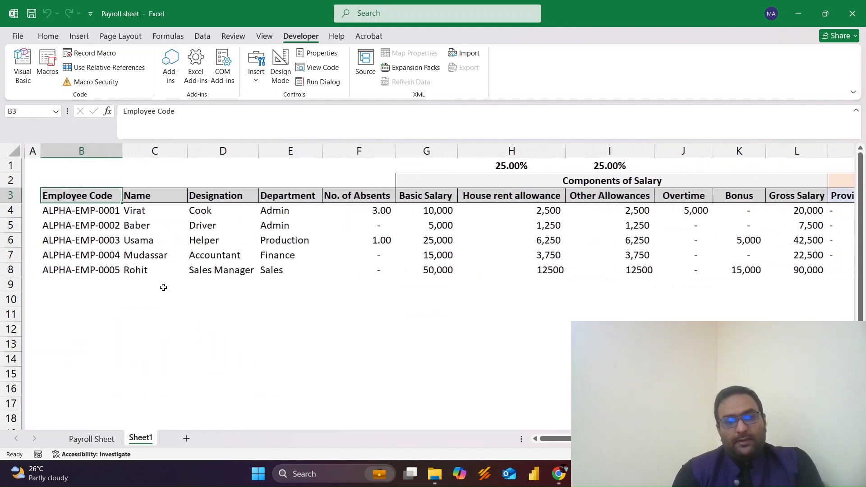
left_click(92, 439)
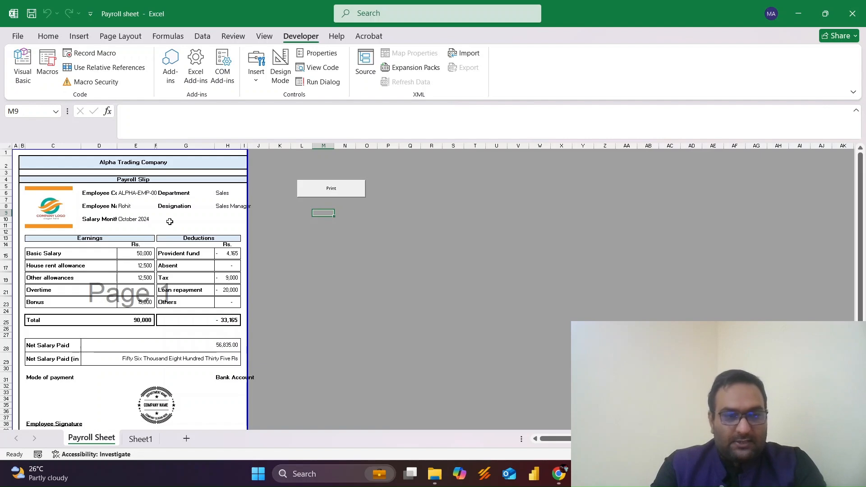
key("alt+Tab")
key("alt+Tab")
key("alt+Tab")
key("alt+Tab")
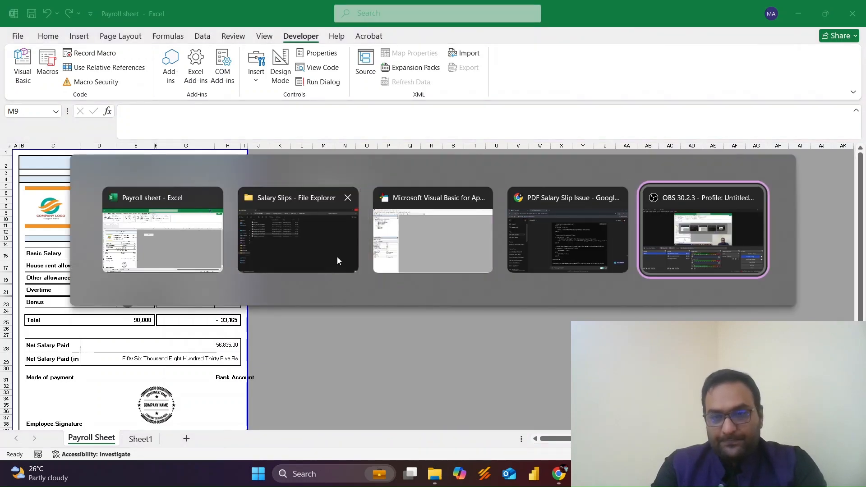